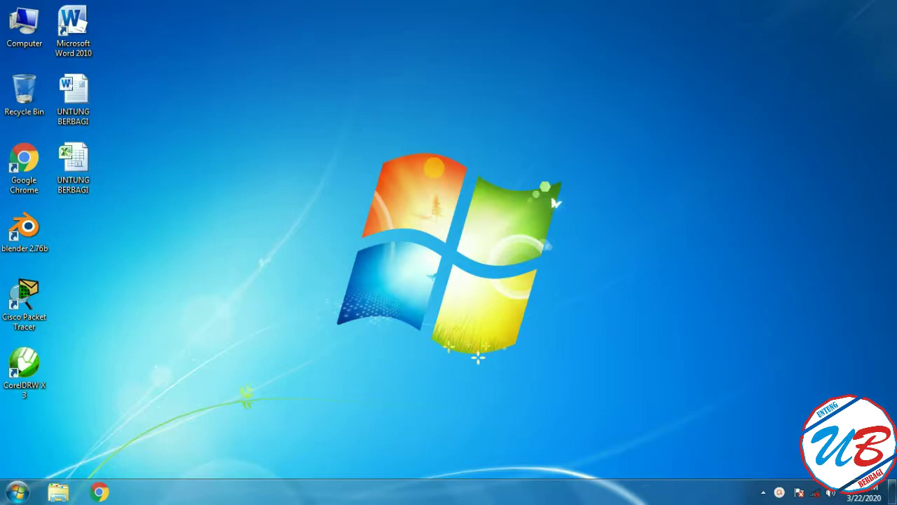
Step: Open the UNTUNG BERBAGI Excel workbook from the desktop and bring up the start of the salary sheet
{"action": "double_click", "coordinate": [82, 163]}
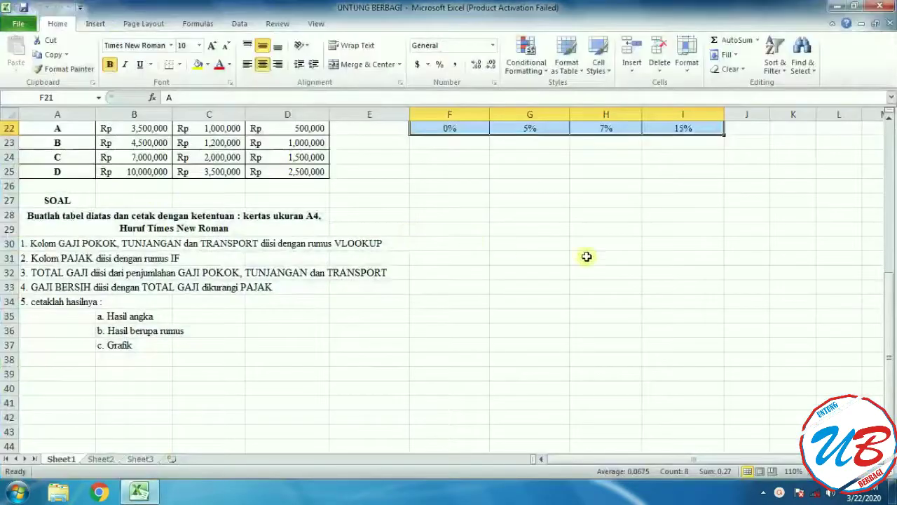
{"action": "left_click", "coordinate": [581, 369]}
{"action": "scroll", "coordinate": [677, 308], "scroll_direction": "up", "scroll_amount": 7}
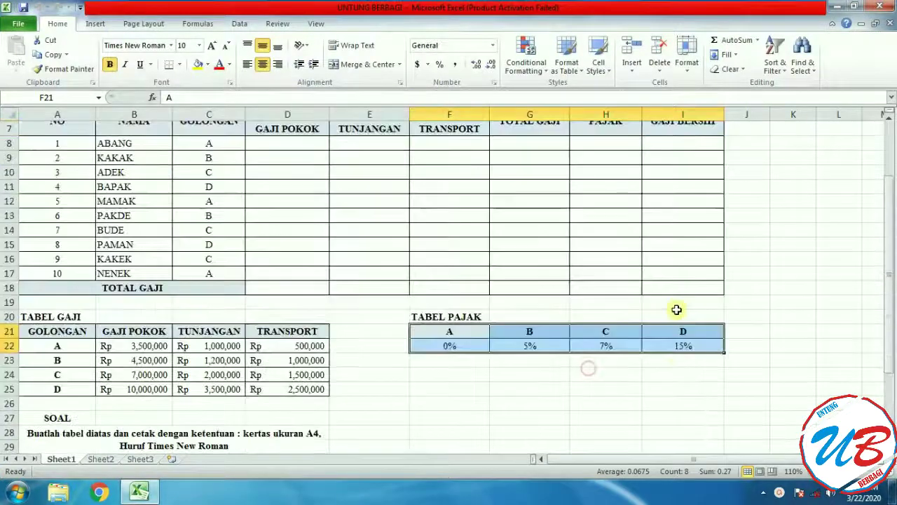
{"action": "left_click", "coordinate": [824, 215]}
{"action": "scroll", "coordinate": [437, 227], "scroll_direction": "down", "scroll_amount": 5}
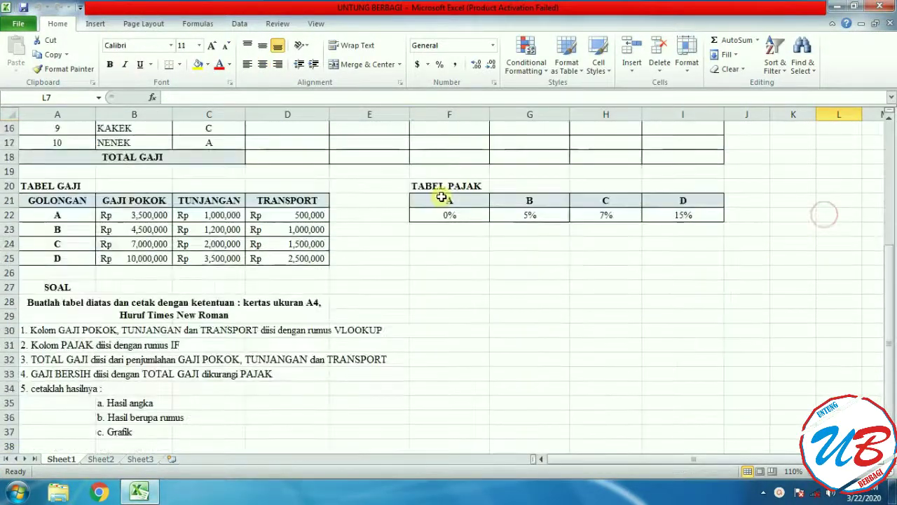
{"action": "scroll", "coordinate": [601, 285], "scroll_direction": "up", "scroll_amount": 5}
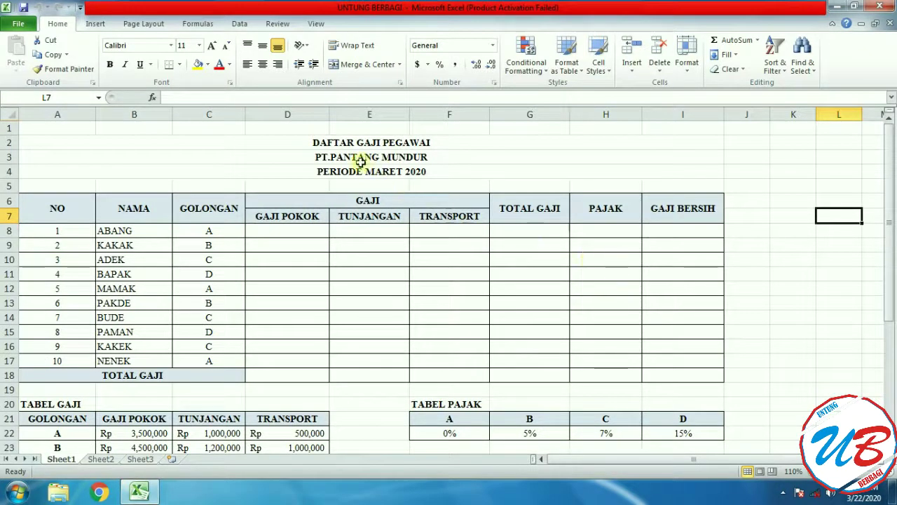
Step: Review the salary list's title rows and employee names, the TABEL GAJI and TABEL PAJAK tables, and the SOAL instructions
{"action": "left_click_drag", "start_coordinate": [335, 140], "coordinate": [362, 170]}
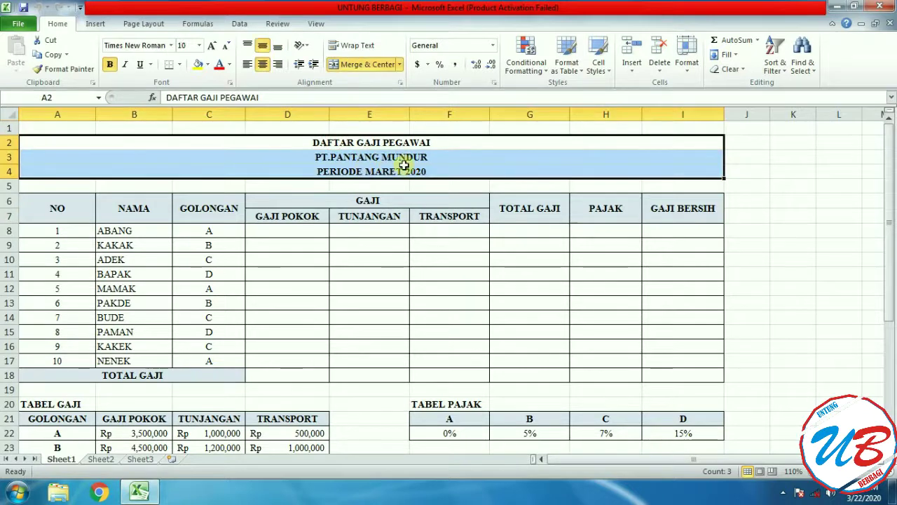
{"action": "left_click_drag", "start_coordinate": [131, 236], "coordinate": [147, 359]}
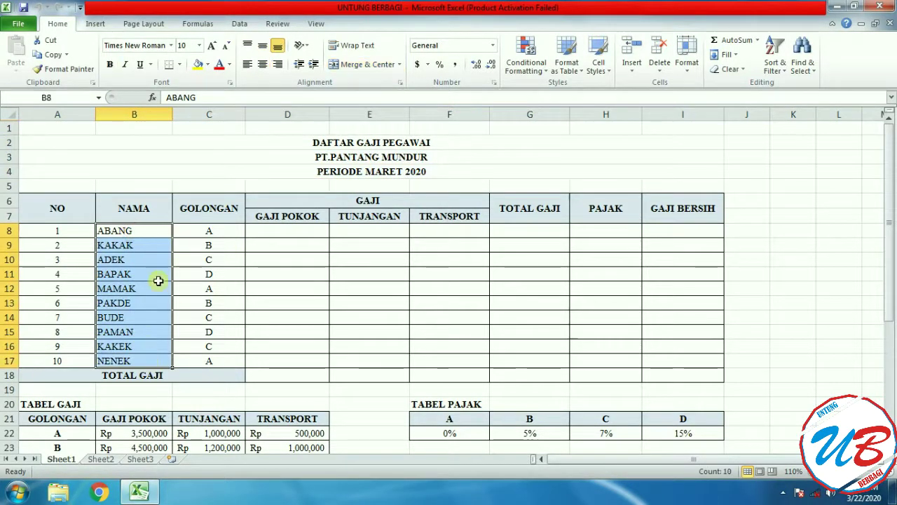
{"action": "scroll", "coordinate": [494, 253], "scroll_direction": "down", "scroll_amount": 3}
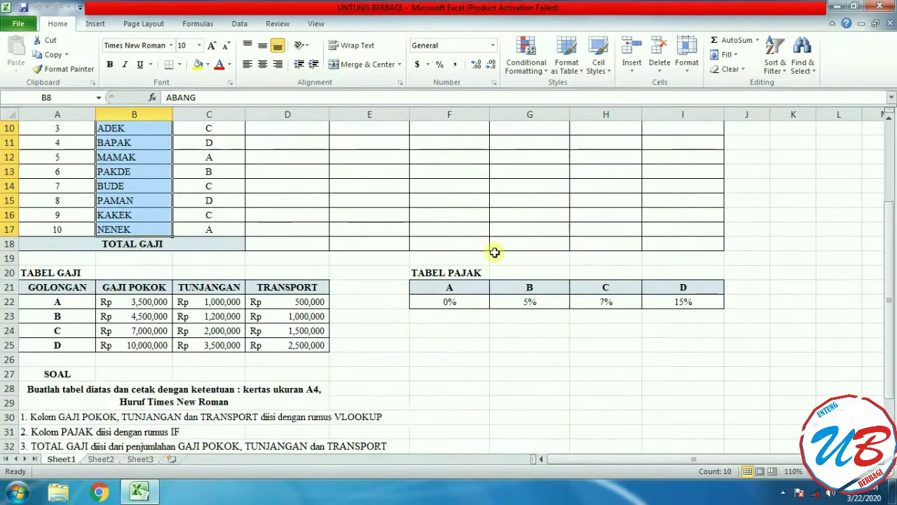
{"action": "scroll", "coordinate": [495, 251], "scroll_direction": "down", "scroll_amount": 4}
{"action": "scroll", "coordinate": [635, 254], "scroll_direction": "up", "scroll_amount": 3}
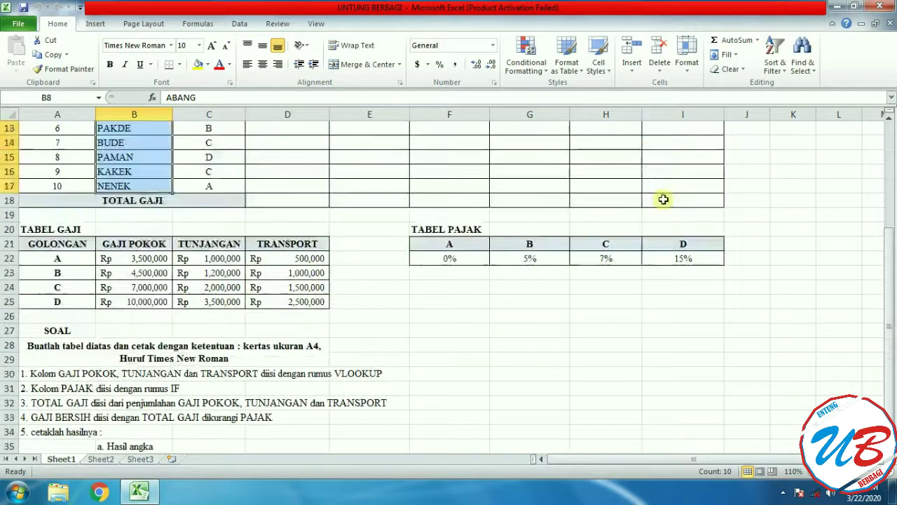
{"action": "scroll", "coordinate": [656, 351], "scroll_direction": "down", "scroll_amount": 1}
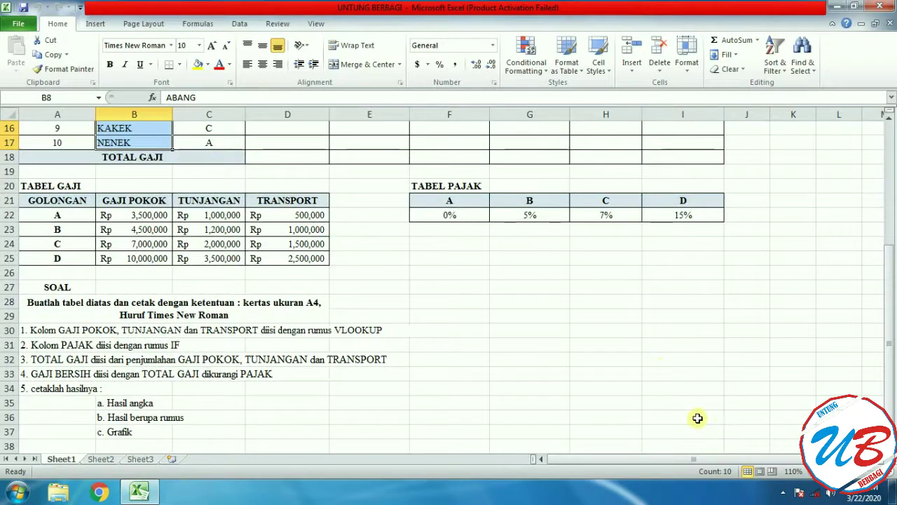
{"action": "left_click_drag", "start_coordinate": [701, 431], "coordinate": [91, 184]}
{"action": "left_click", "coordinate": [491, 300]}
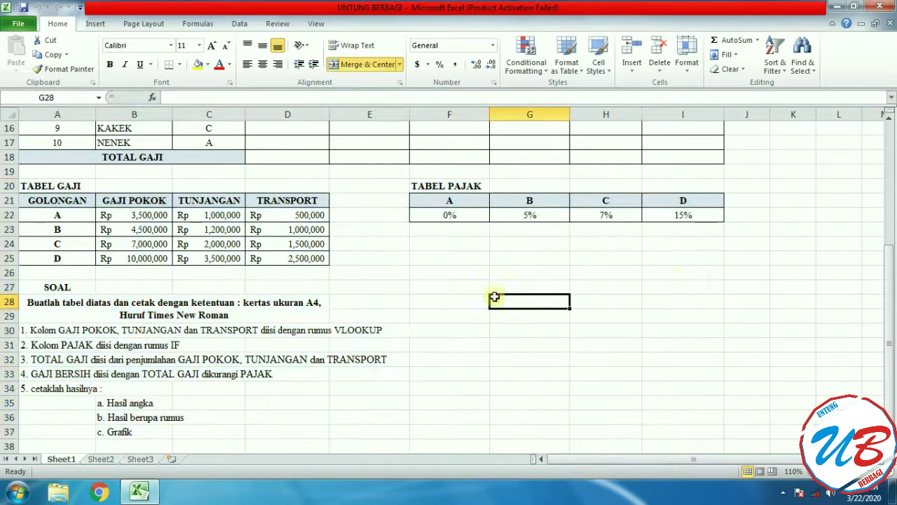
Step: Examine the instruction about paper size and font in A28, and the full worksheet content in A2:I37
{"action": "scroll", "coordinate": [808, 272], "scroll_direction": "up", "scroll_amount": 5}
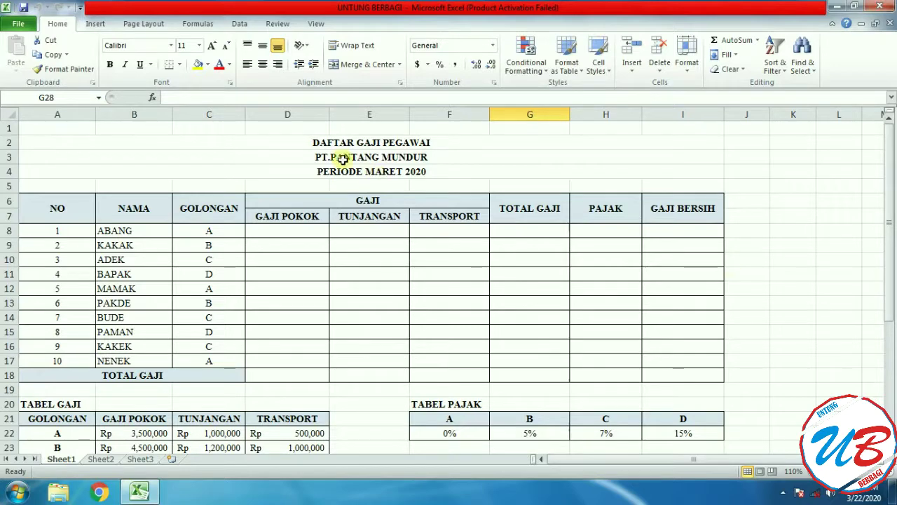
{"action": "scroll", "coordinate": [342, 162], "scroll_direction": "down", "scroll_amount": 5}
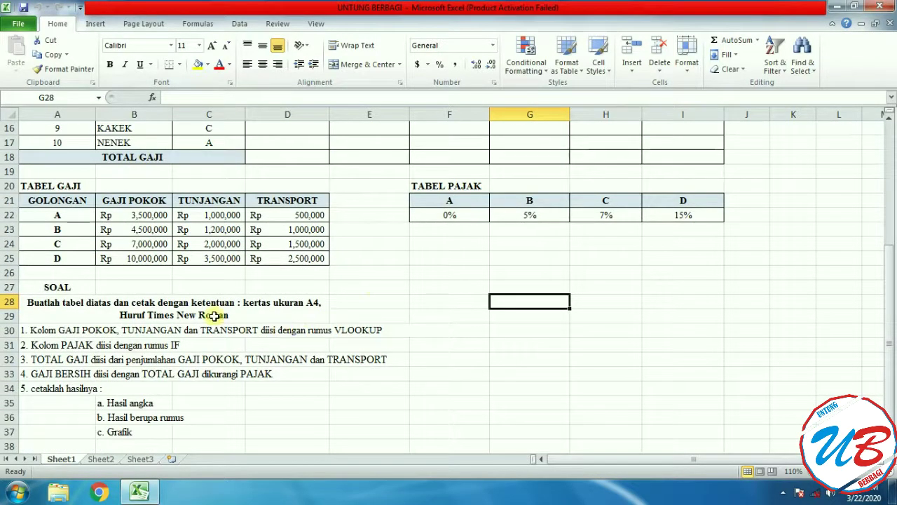
{"action": "left_click", "coordinate": [121, 316]}
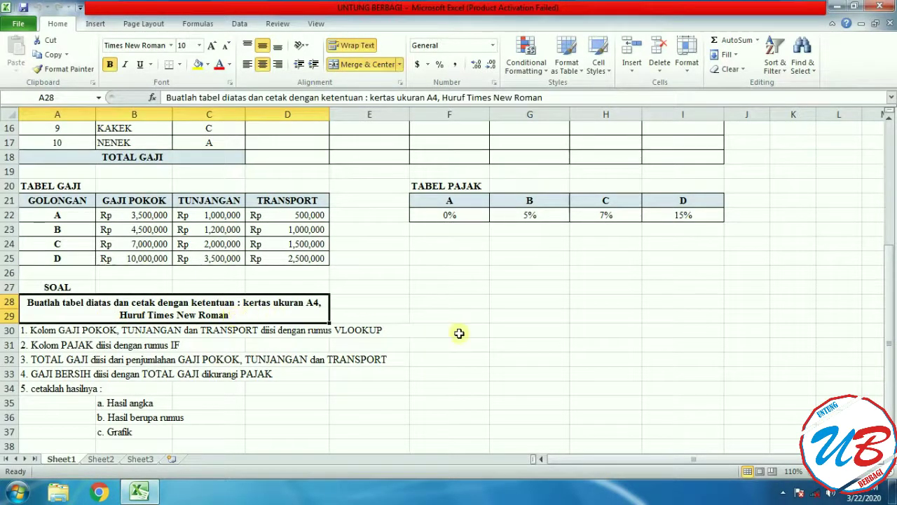
{"action": "scroll", "coordinate": [655, 353], "scroll_direction": "up", "scroll_amount": 5}
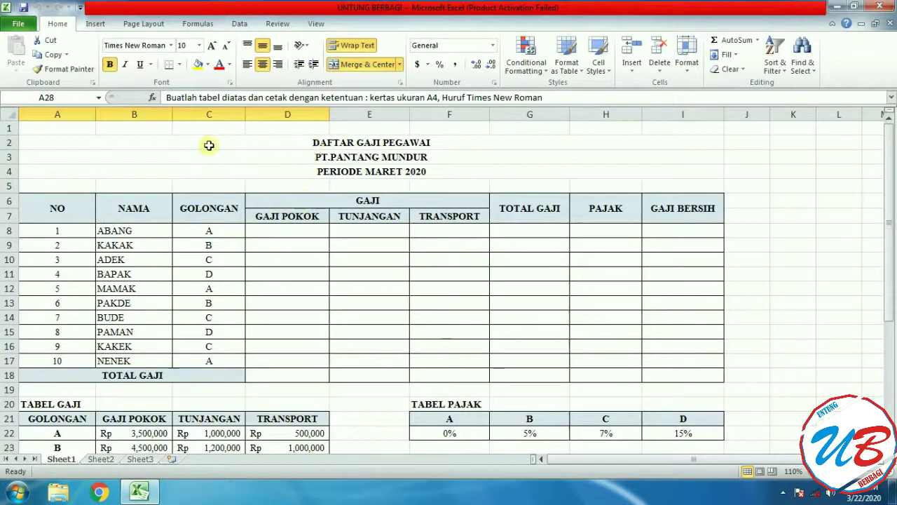
{"action": "left_click_drag", "start_coordinate": [73, 142], "coordinate": [363, 421]}
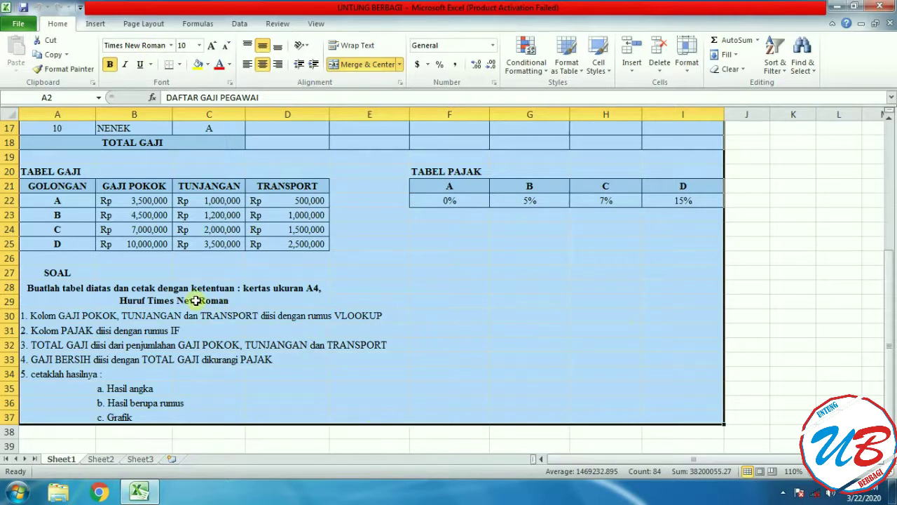
{"action": "scroll", "coordinate": [560, 376], "scroll_direction": "up", "scroll_amount": 5}
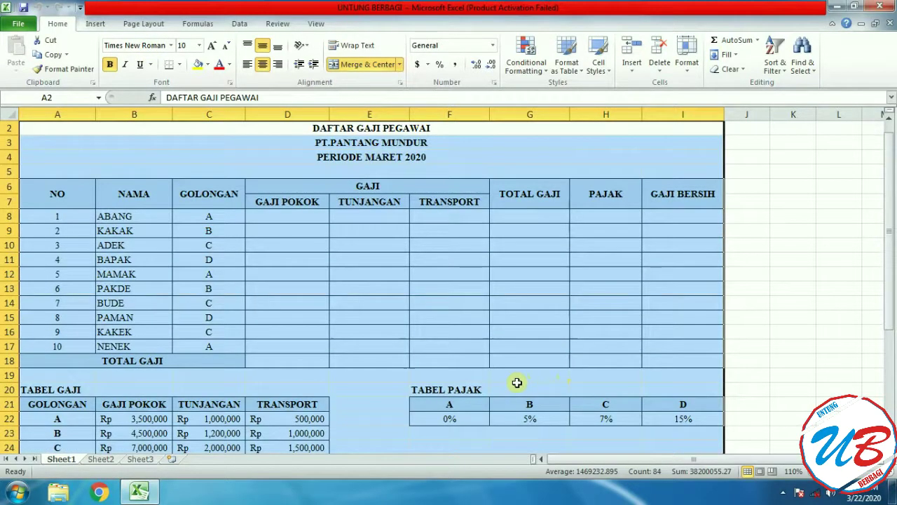
{"action": "scroll", "coordinate": [503, 323], "scroll_direction": "up", "scroll_amount": 1}
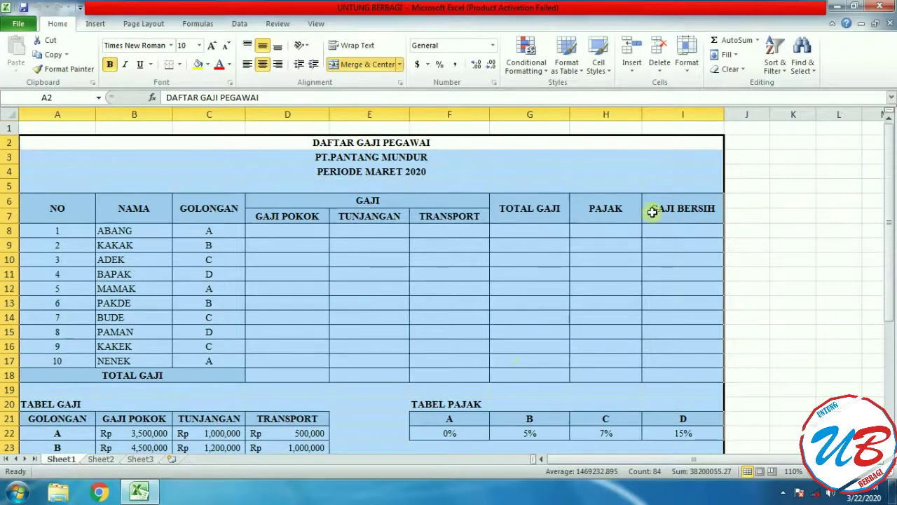
{"action": "left_click", "coordinate": [661, 142]}
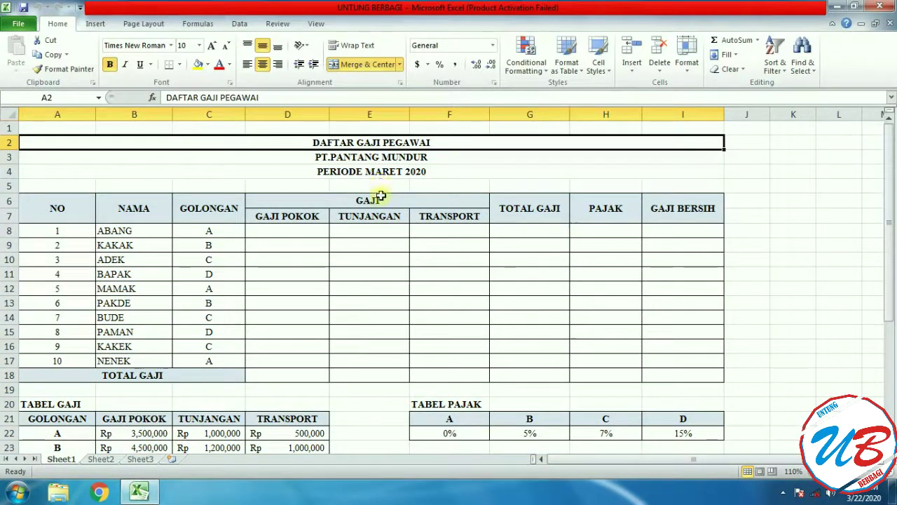
{"action": "left_click", "coordinate": [762, 250]}
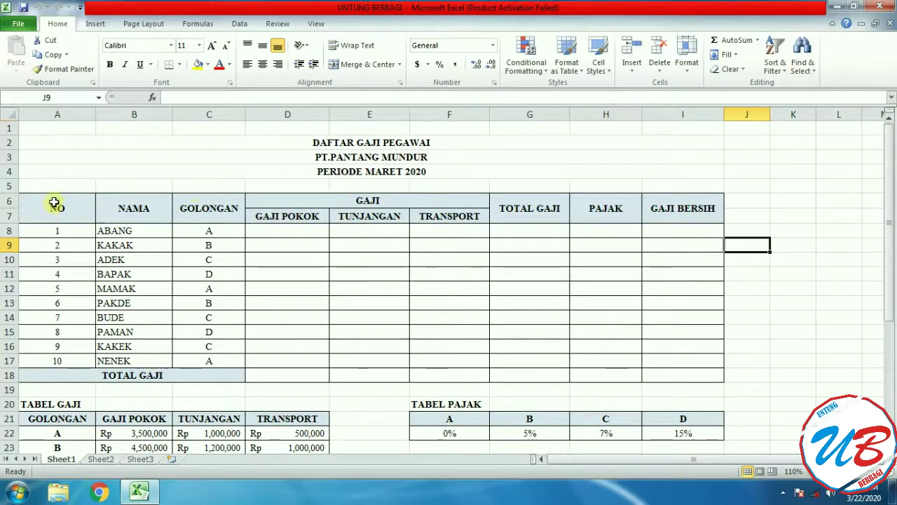
{"action": "left_click", "coordinate": [95, 24]}
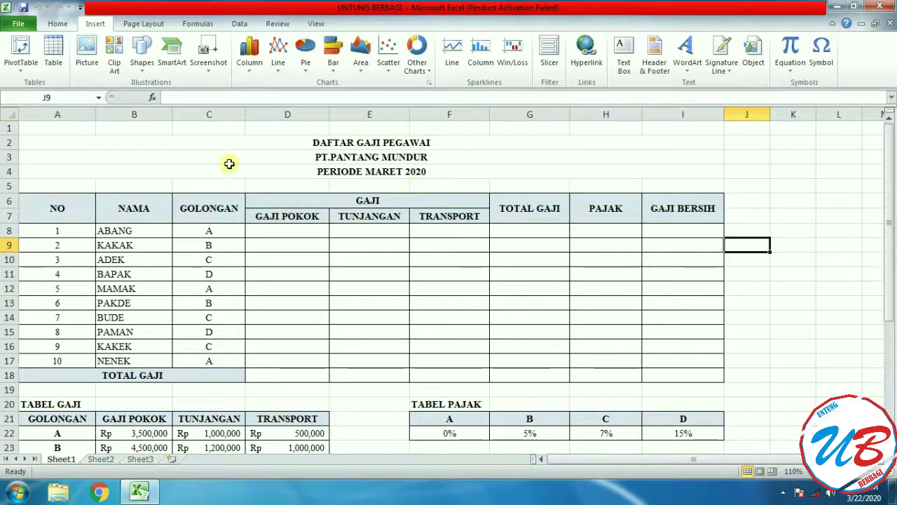
{"action": "left_click", "coordinate": [58, 24]}
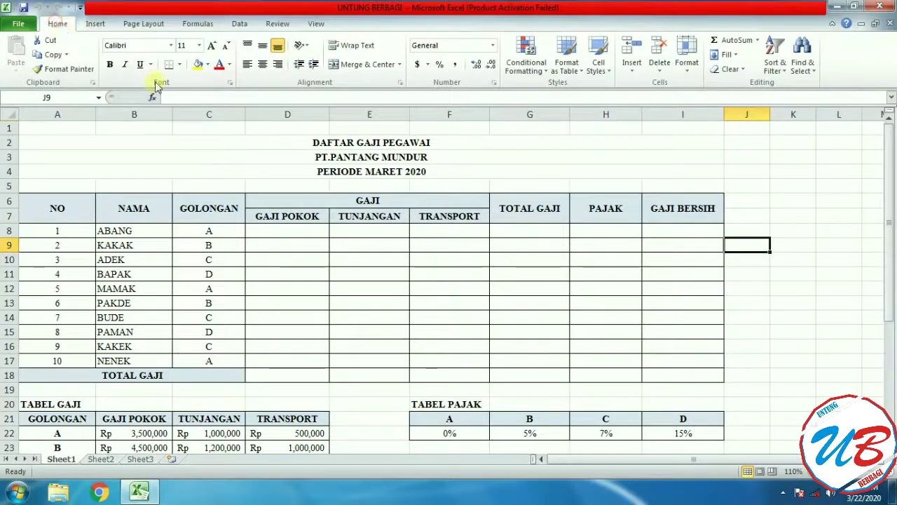
{"action": "left_click", "coordinate": [180, 63]}
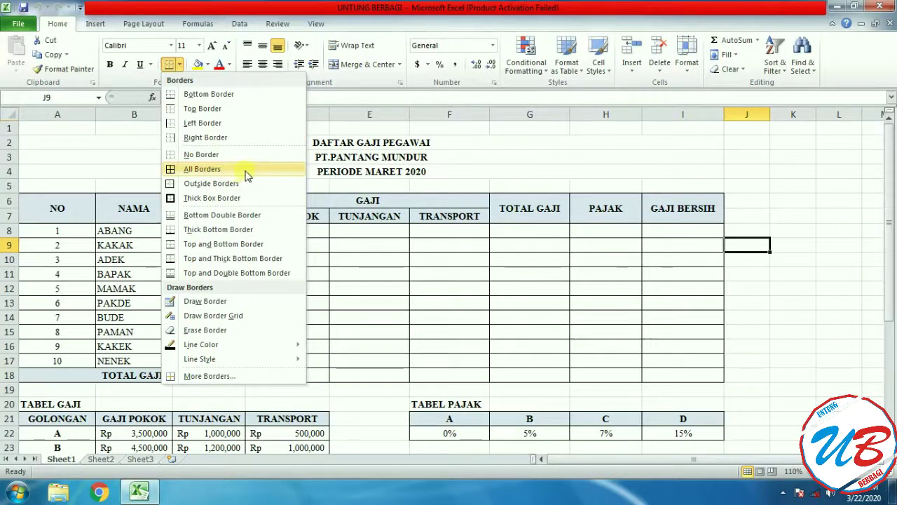
{"action": "left_click", "coordinate": [526, 301]}
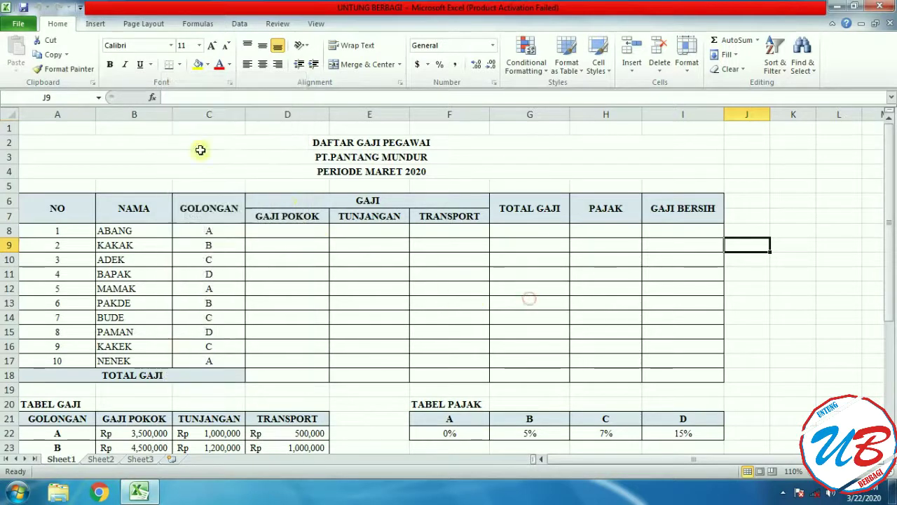
{"action": "left_click", "coordinate": [95, 23]}
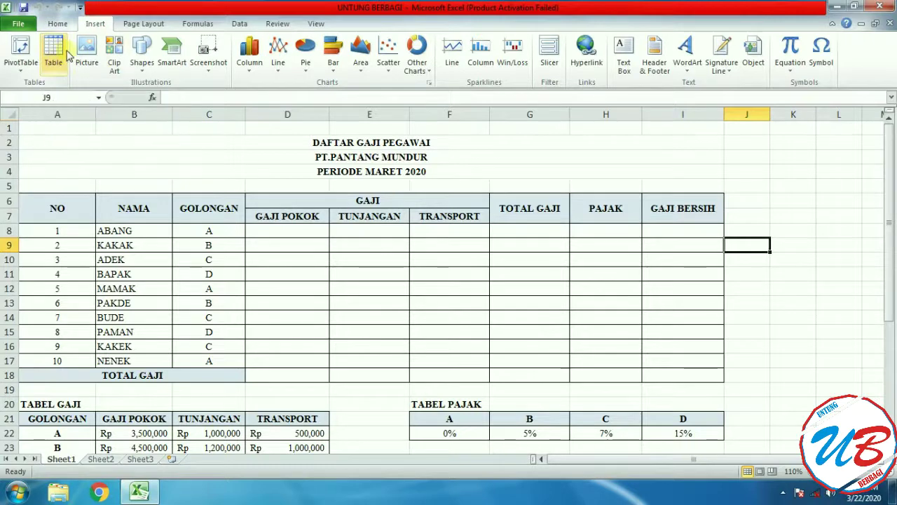
{"action": "left_click", "coordinate": [58, 23]}
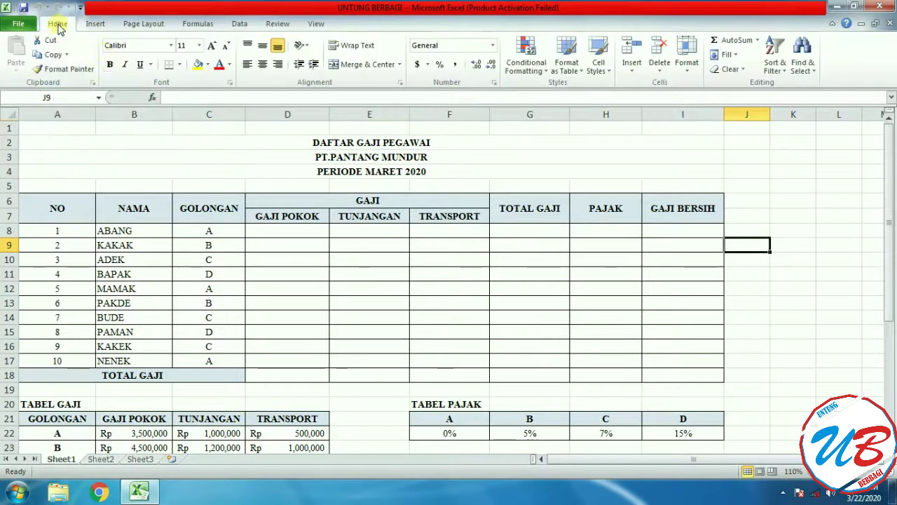
{"action": "left_click", "coordinate": [180, 64]}
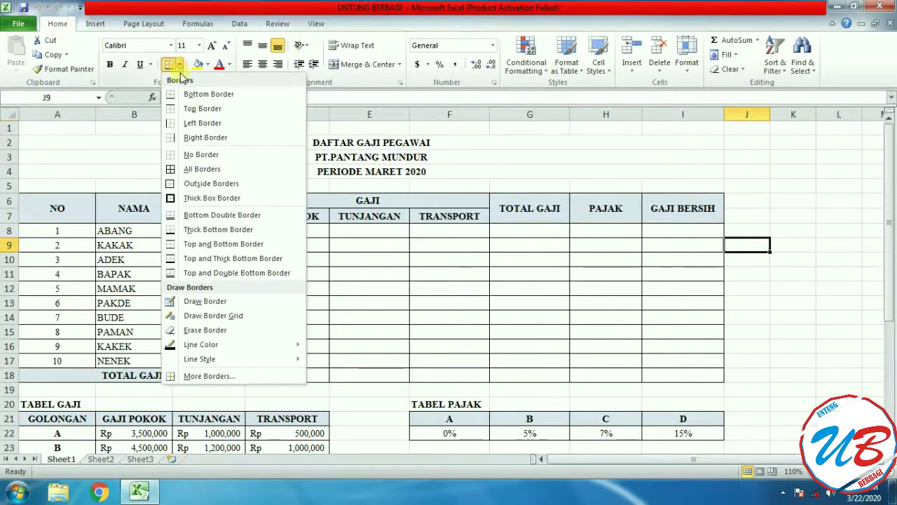
{"action": "left_click", "coordinate": [722, 361]}
Step: Remove all borders from the salary table in A6:I18
{"action": "left_click_drag", "start_coordinate": [61, 198], "coordinate": [700, 374]}
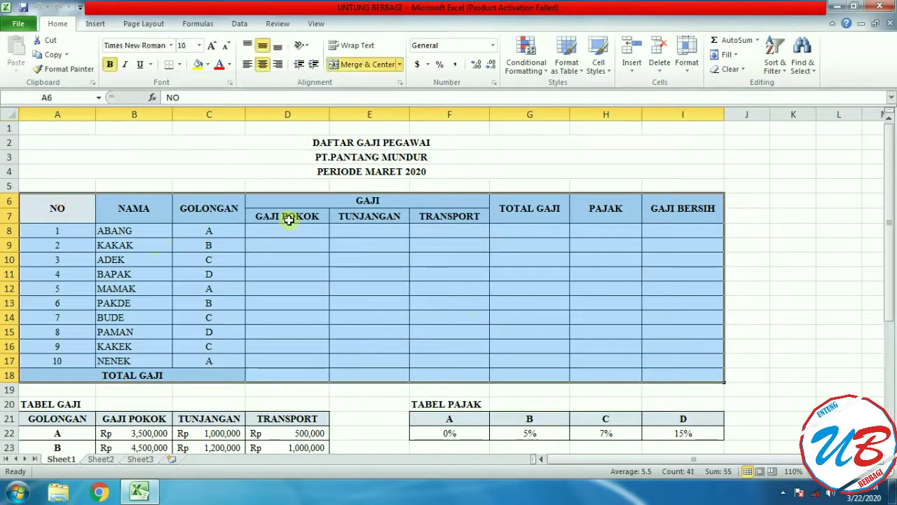
{"action": "left_click", "coordinate": [178, 64]}
{"action": "left_click", "coordinate": [232, 157]}
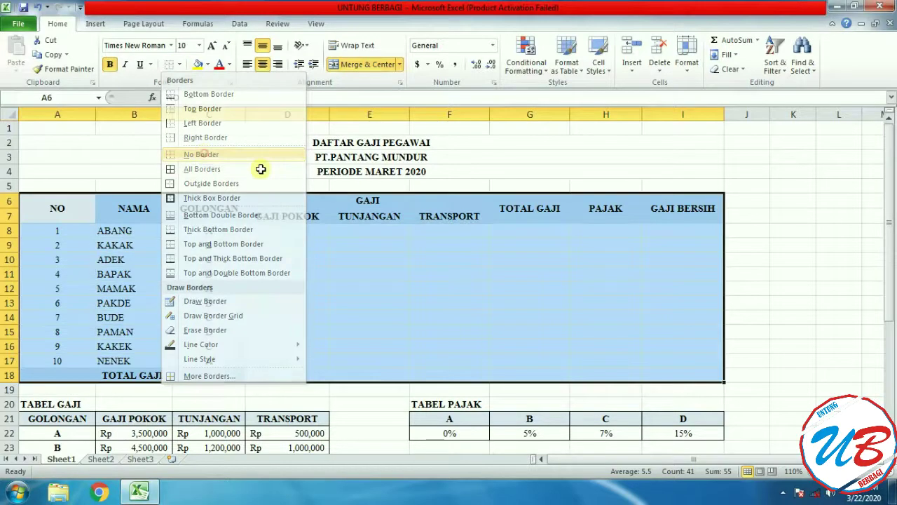
{"action": "left_click", "coordinate": [465, 294]}
Step: Unmerge the salary table's header cells in A6:I7
{"action": "left_click", "coordinate": [227, 217]}
{"action": "left_click", "coordinate": [101, 218]}
{"action": "left_click", "coordinate": [50, 212]}
{"action": "left_click_drag", "start_coordinate": [57, 210], "coordinate": [707, 214]}
{"action": "left_click", "coordinate": [369, 65]}
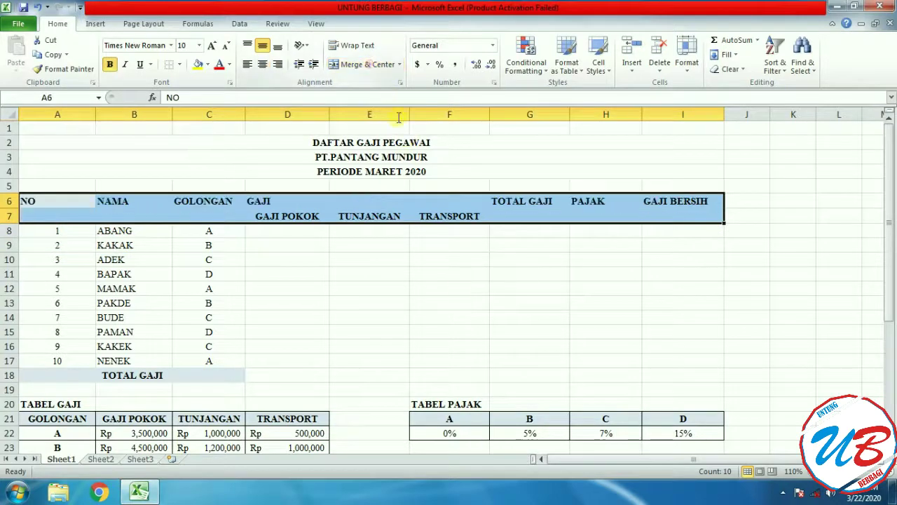
{"action": "left_click", "coordinate": [557, 346]}
{"action": "left_click", "coordinate": [752, 231]}
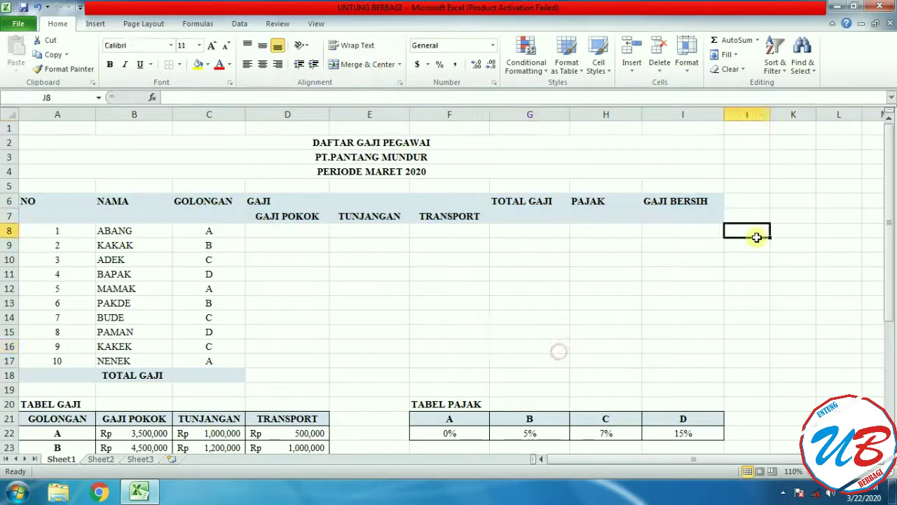
{"action": "left_click", "coordinate": [66, 200]}
{"action": "left_click", "coordinate": [140, 201]}
{"action": "left_click", "coordinate": [205, 206]}
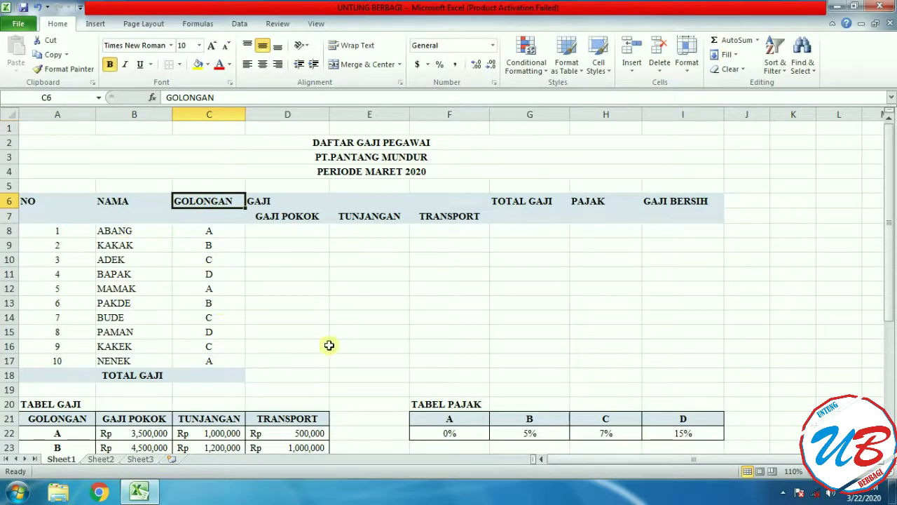
Step: Apply All Borders to the whole salary table in A6:I18, from the NO header to the TOTAL GAJI row
{"action": "scroll", "coordinate": [365, 327], "scroll_direction": "down", "scroll_amount": 1}
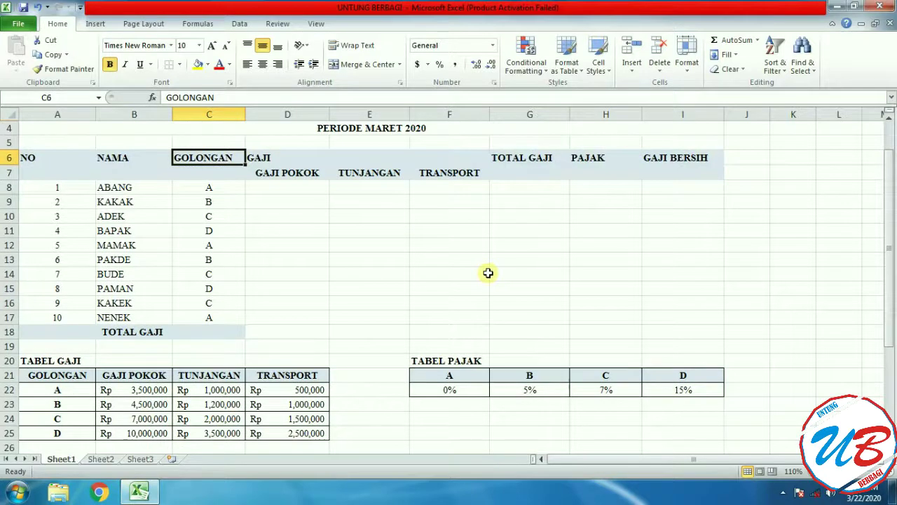
{"action": "left_click_drag", "start_coordinate": [42, 162], "coordinate": [696, 331]}
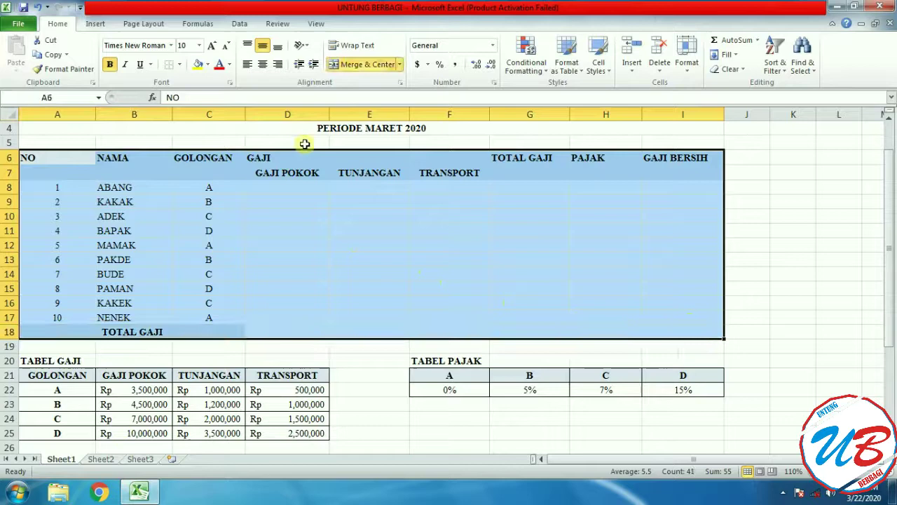
{"action": "left_click", "coordinate": [180, 65]}
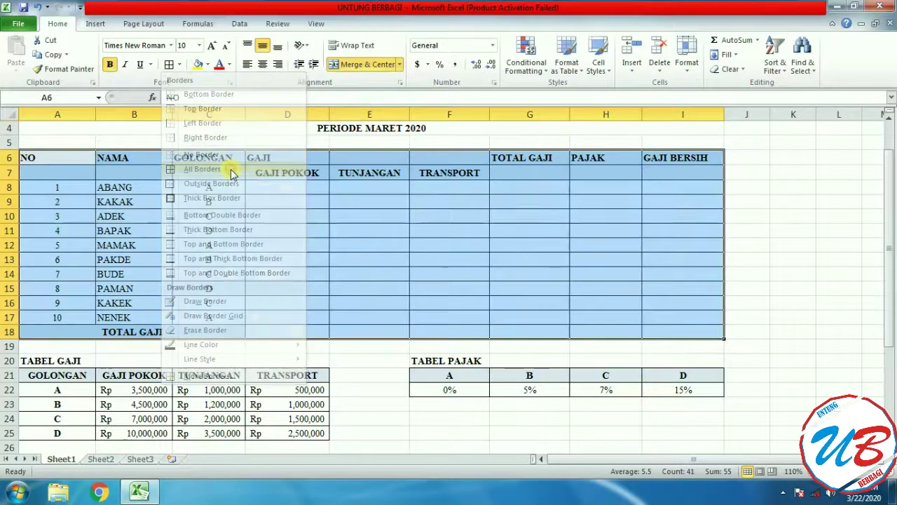
{"action": "left_click", "coordinate": [230, 170]}
{"action": "left_click", "coordinate": [613, 247]}
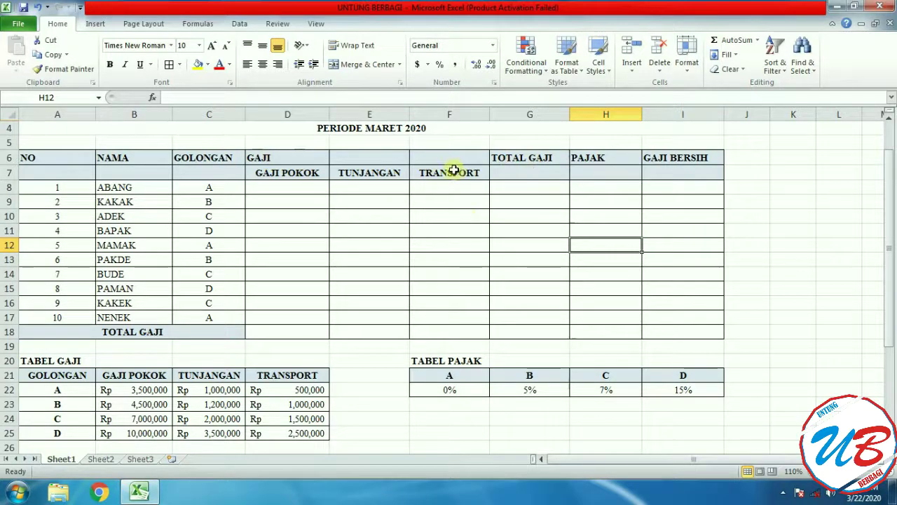
Step: Merge and center the NO header across A6:A7 and the NAMA header across B6:B7
{"action": "left_click_drag", "start_coordinate": [64, 155], "coordinate": [64, 167]}
{"action": "left_click", "coordinate": [62, 171]}
{"action": "left_click", "coordinate": [62, 156]}
{"action": "left_click", "coordinate": [64, 172]}
{"action": "left_click", "coordinate": [64, 156]}
{"action": "left_click", "coordinate": [63, 172]}
{"action": "left_click", "coordinate": [64, 172]}
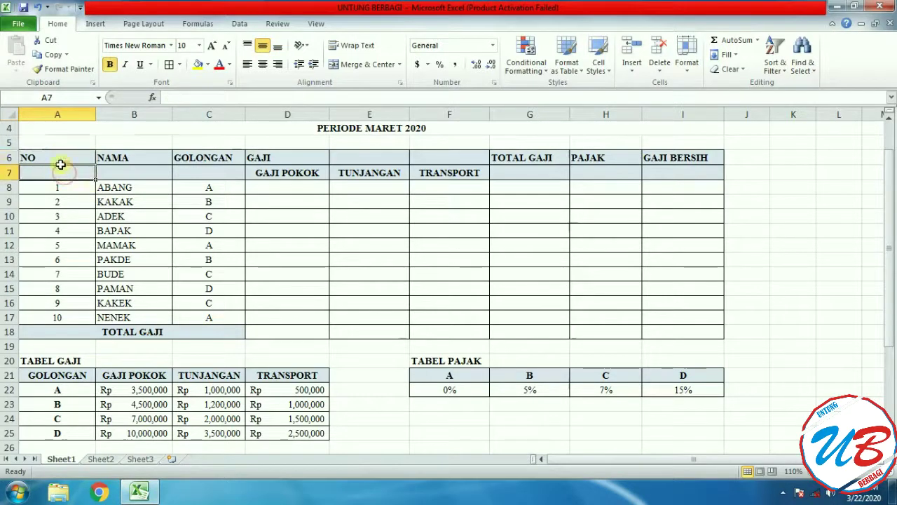
{"action": "left_click", "coordinate": [63, 155]}
{"action": "left_click_drag", "start_coordinate": [64, 154], "coordinate": [65, 165]}
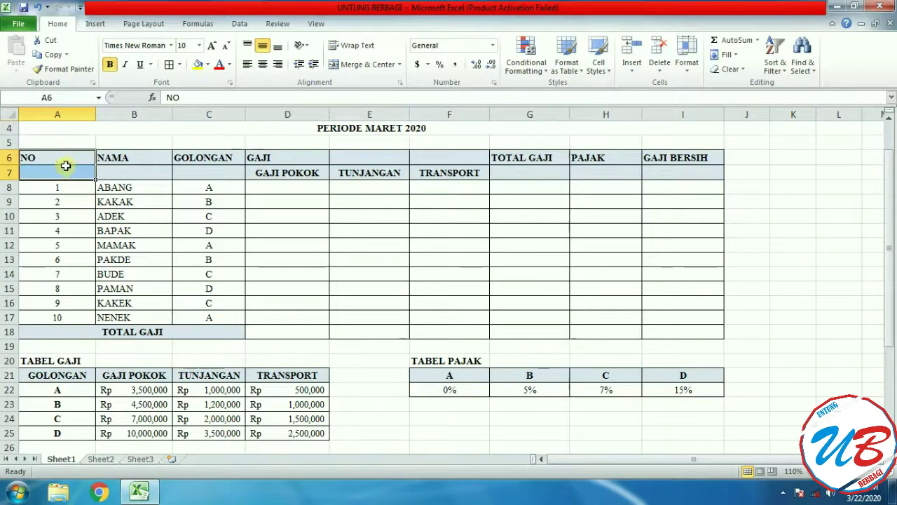
{"action": "left_click", "coordinate": [377, 66]}
{"action": "left_click_drag", "start_coordinate": [116, 157], "coordinate": [120, 171]}
{"action": "left_click", "coordinate": [362, 64]}
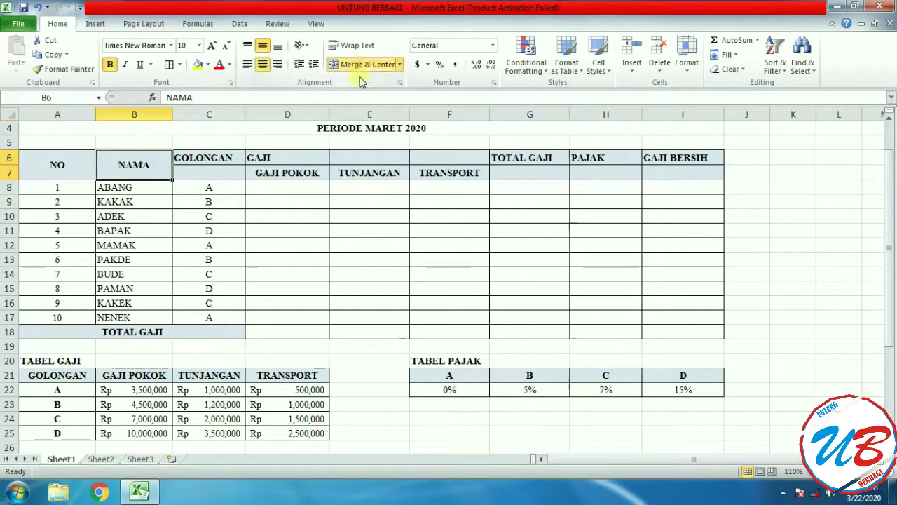
Step: Merge and center the GAJI header across D6:F6 and the GOLONGAN header across C6:C7
{"action": "left_click_drag", "start_coordinate": [278, 156], "coordinate": [445, 157]}
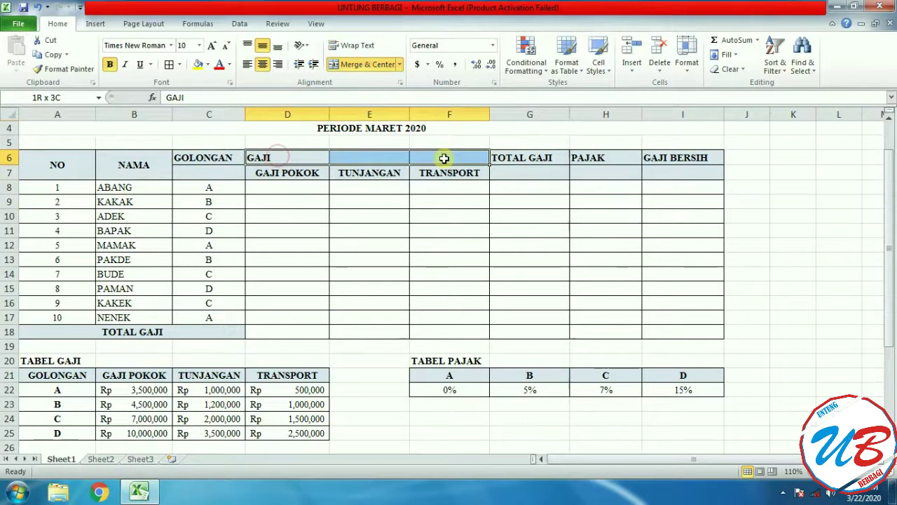
{"action": "left_click", "coordinate": [366, 67]}
{"action": "left_click_drag", "start_coordinate": [201, 158], "coordinate": [201, 170]}
{"action": "left_click", "coordinate": [338, 65]}
Step: Merge and center the TOTAL GAJI, PAJAK and GAJI BERSIH headers, each over rows 6 and 7 of its own column
{"action": "left_click_drag", "start_coordinate": [525, 157], "coordinate": [521, 173]}
{"action": "left_click", "coordinate": [343, 70]}
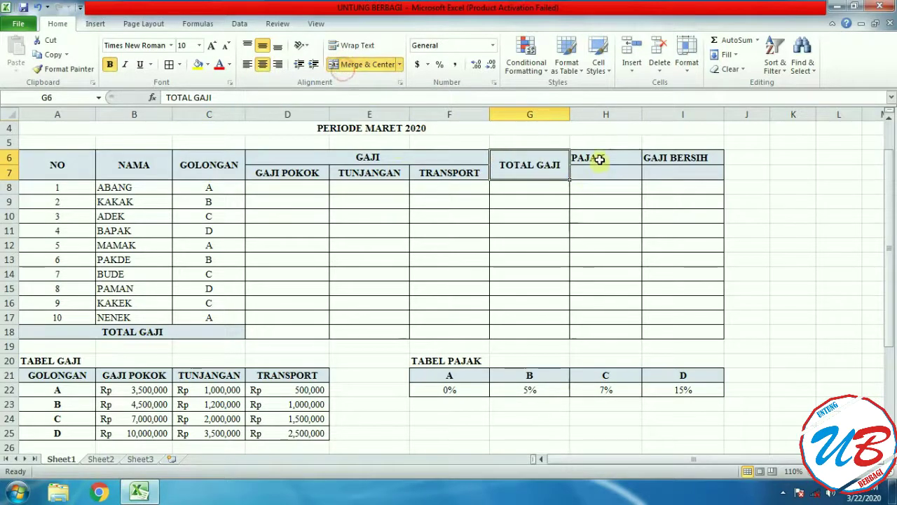
{"action": "left_click_drag", "start_coordinate": [596, 156], "coordinate": [597, 172]}
{"action": "left_click", "coordinate": [377, 73]}
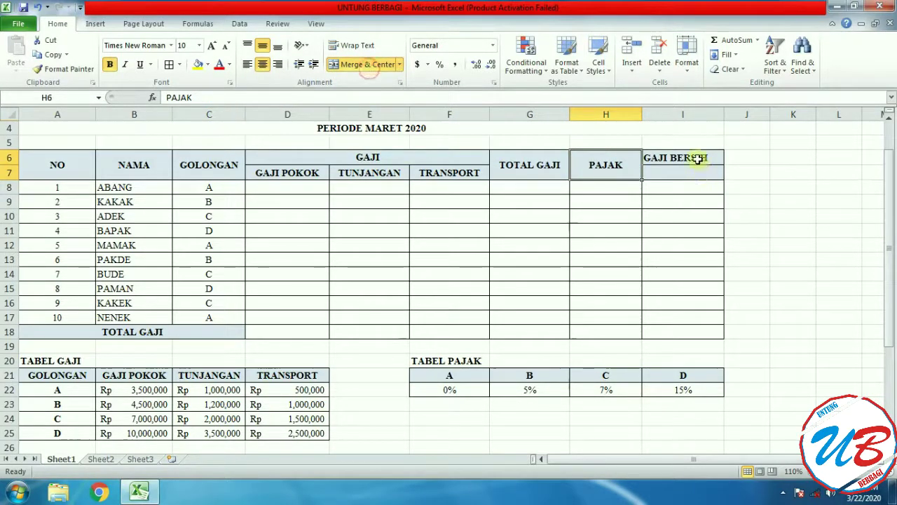
{"action": "left_click_drag", "start_coordinate": [697, 156], "coordinate": [695, 174]}
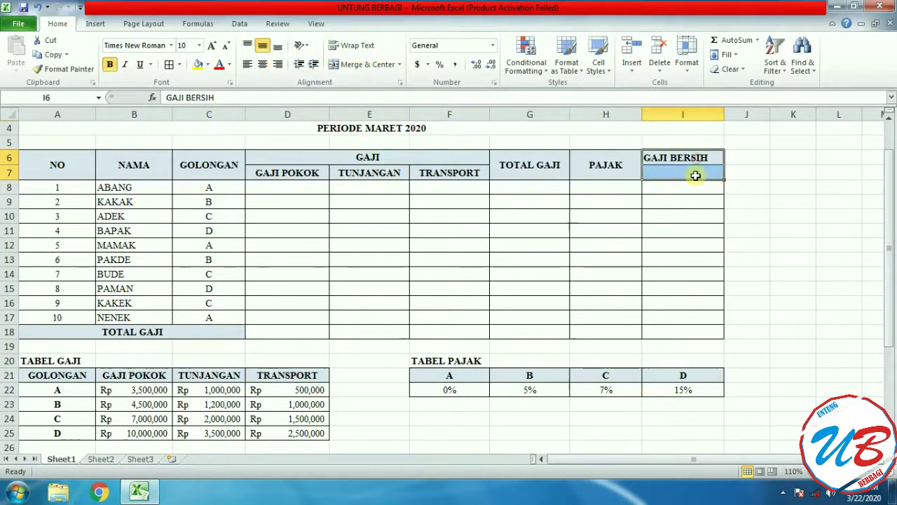
{"action": "left_click", "coordinate": [378, 71]}
{"action": "left_click", "coordinate": [605, 260]}
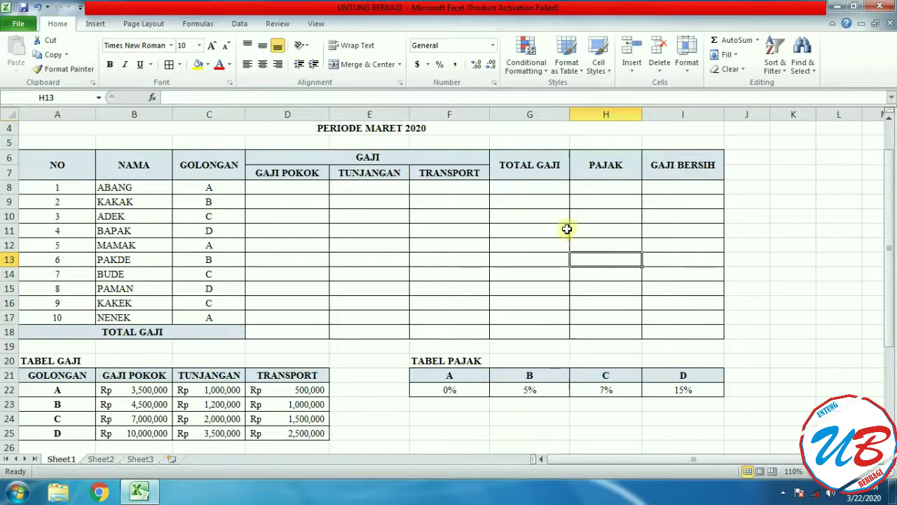
Step: Examine the title lines in A2:I4, the merged header in A6:I7 and the data rows in A8:I17
{"action": "left_click", "coordinate": [670, 175]}
{"action": "left_click_drag", "start_coordinate": [671, 173], "coordinate": [73, 177]}
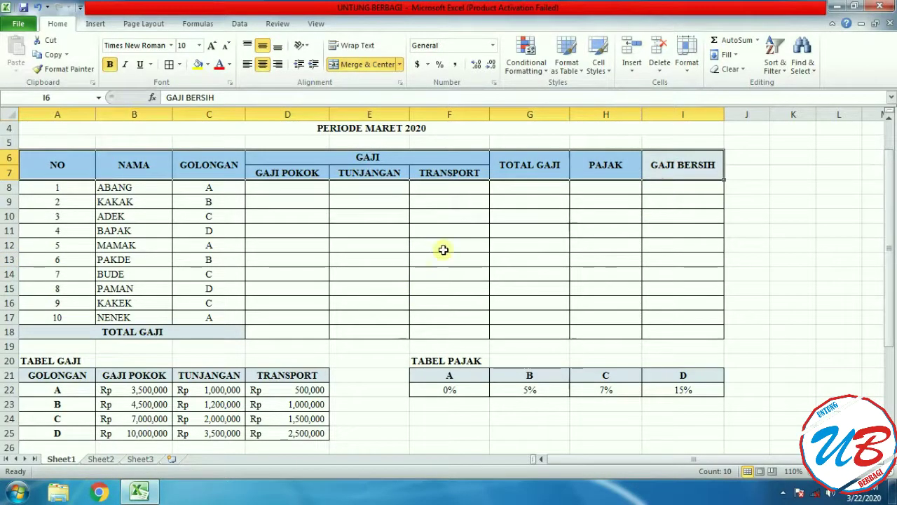
{"action": "scroll", "coordinate": [442, 249], "scroll_direction": "up", "scroll_amount": 1}
{"action": "left_click", "coordinate": [740, 185]}
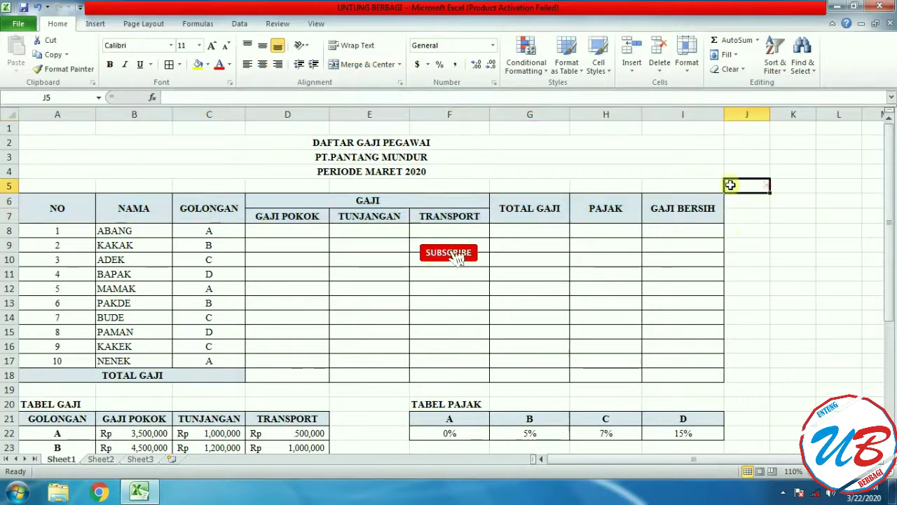
{"action": "left_click_drag", "start_coordinate": [311, 138], "coordinate": [511, 172]}
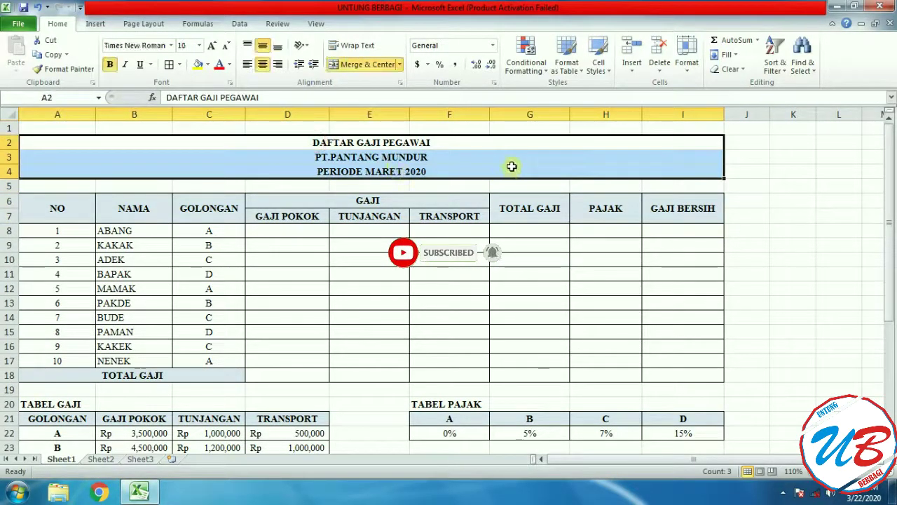
{"action": "left_click", "coordinate": [469, 171]}
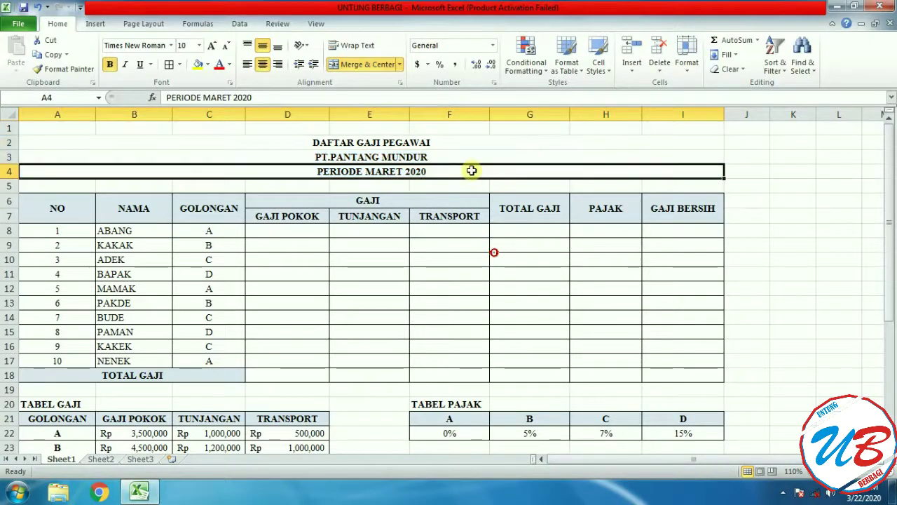
{"action": "left_click_drag", "start_coordinate": [469, 172], "coordinate": [202, 132]}
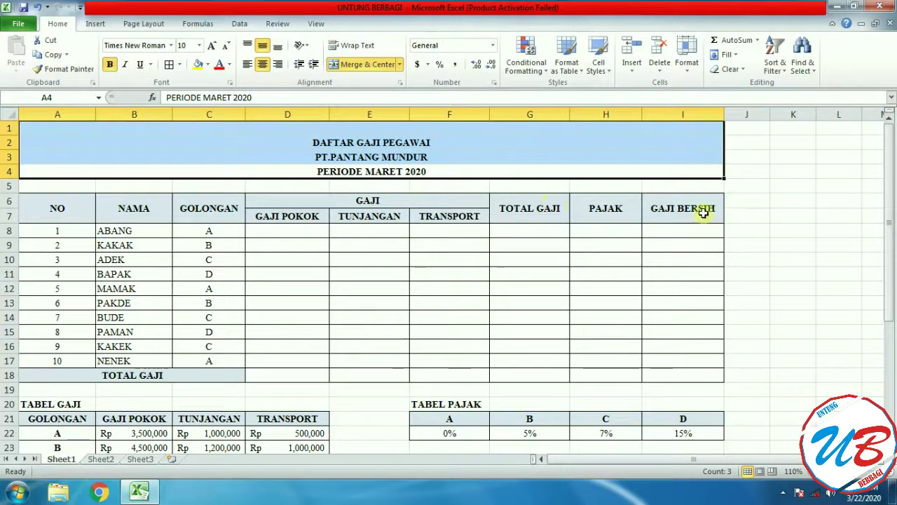
{"action": "left_click_drag", "start_coordinate": [703, 208], "coordinate": [70, 213]}
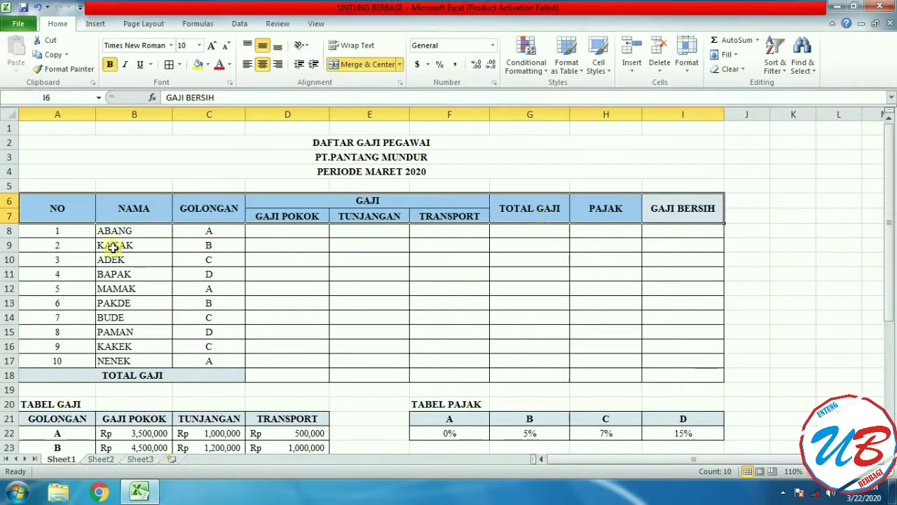
{"action": "left_click_drag", "start_coordinate": [67, 233], "coordinate": [677, 360]}
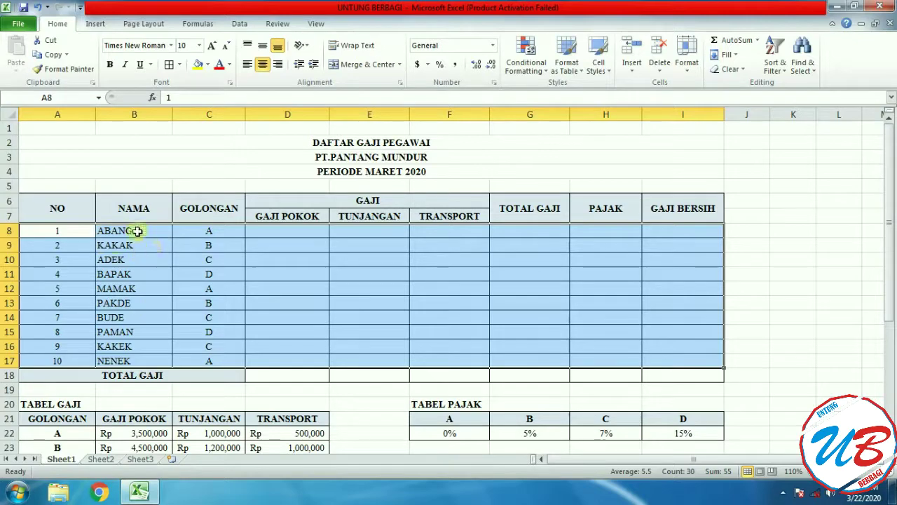
{"action": "scroll", "coordinate": [530, 292], "scroll_direction": "down", "scroll_amount": 2}
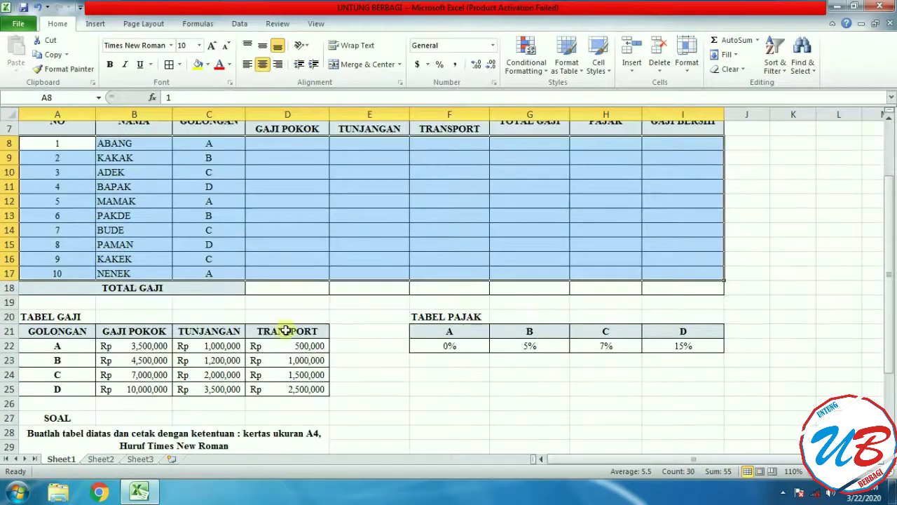
{"action": "left_click", "coordinate": [354, 310]}
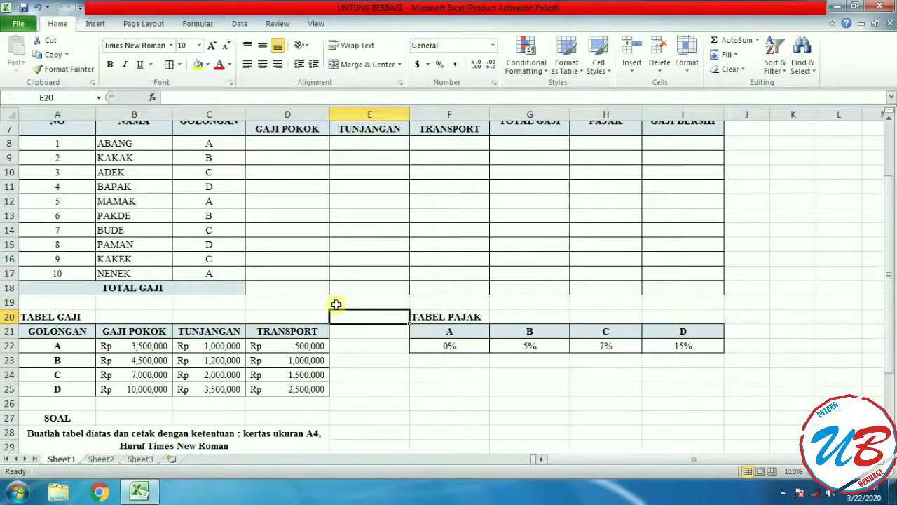
{"action": "scroll", "coordinate": [337, 306], "scroll_direction": "up", "scroll_amount": 2}
{"action": "scroll", "coordinate": [336, 304], "scroll_direction": "down", "scroll_amount": 2}
{"action": "scroll", "coordinate": [465, 304], "scroll_direction": "up", "scroll_amount": 2}
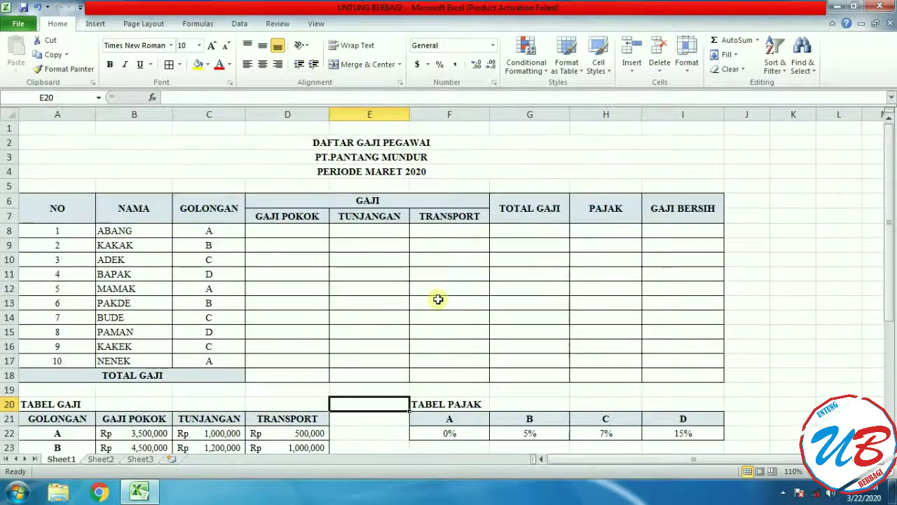
{"action": "scroll", "coordinate": [350, 246], "scroll_direction": "down", "scroll_amount": 2}
{"action": "scroll", "coordinate": [272, 227], "scroll_direction": "up", "scroll_amount": 1}
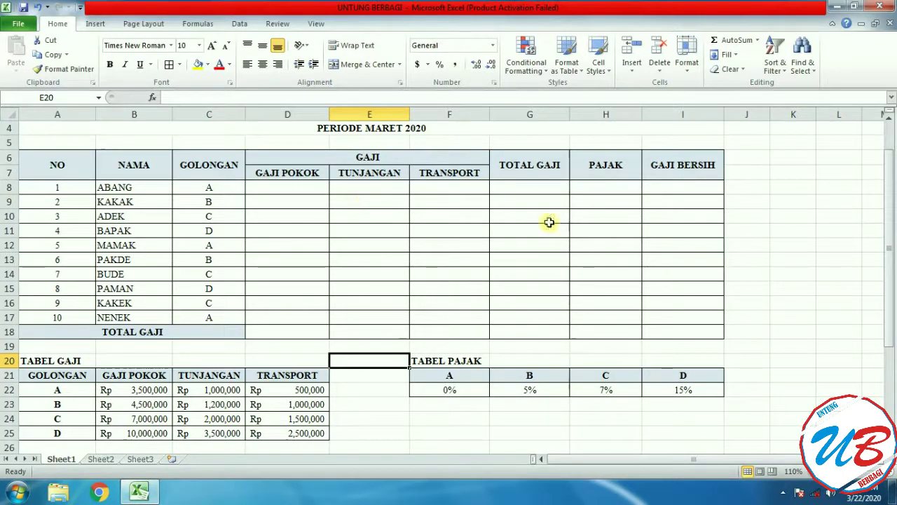
{"action": "scroll", "coordinate": [500, 228], "scroll_direction": "up", "scroll_amount": 1}
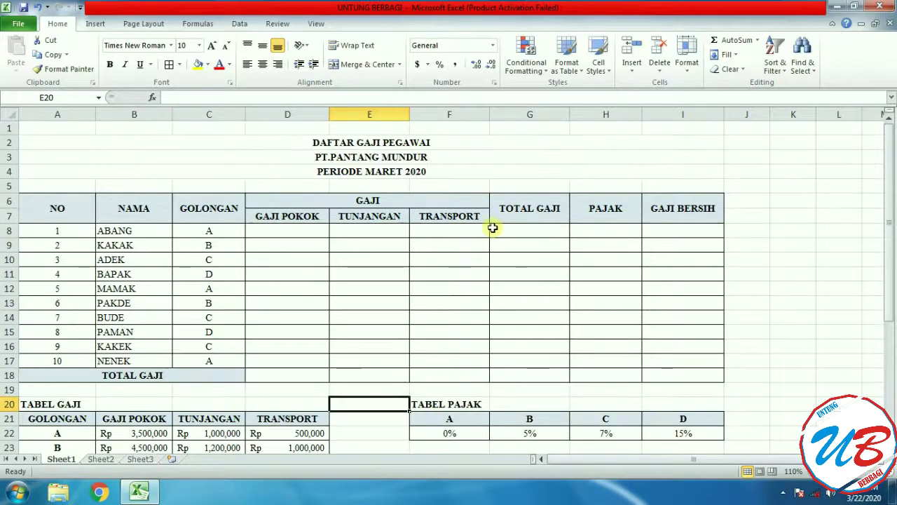
Step: Examine the entries in the NO, NAMA and GOLONGAN columns, A8:C17
{"action": "left_click_drag", "start_coordinate": [133, 232], "coordinate": [143, 356]}
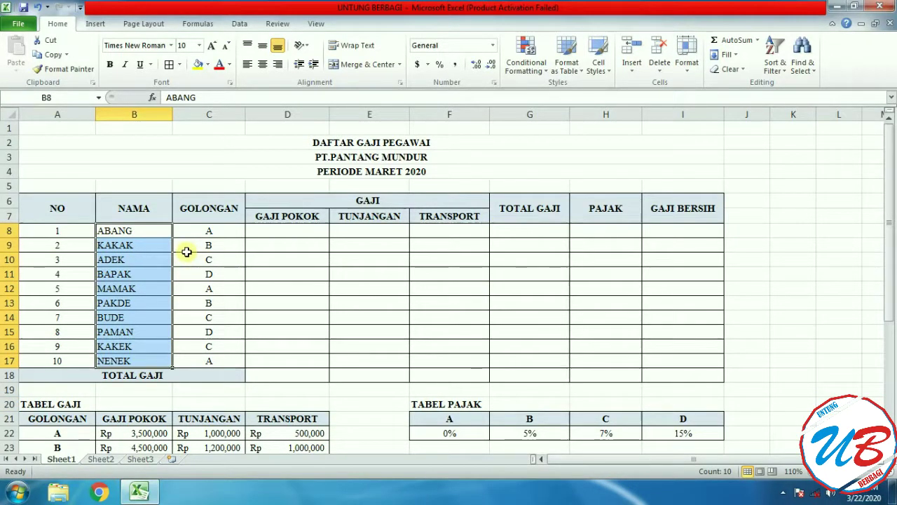
{"action": "left_click", "coordinate": [267, 262]}
{"action": "left_click_drag", "start_coordinate": [133, 233], "coordinate": [156, 354]}
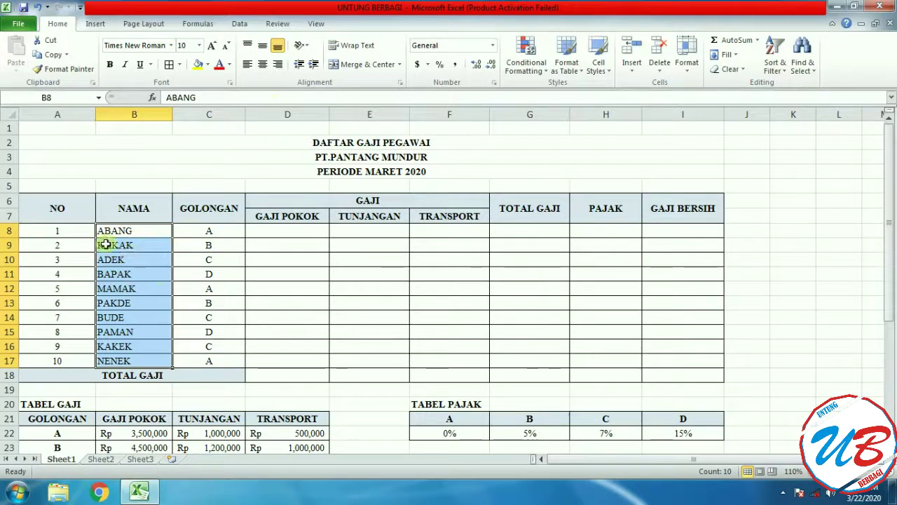
{"action": "left_click_drag", "start_coordinate": [66, 230], "coordinate": [76, 360]}
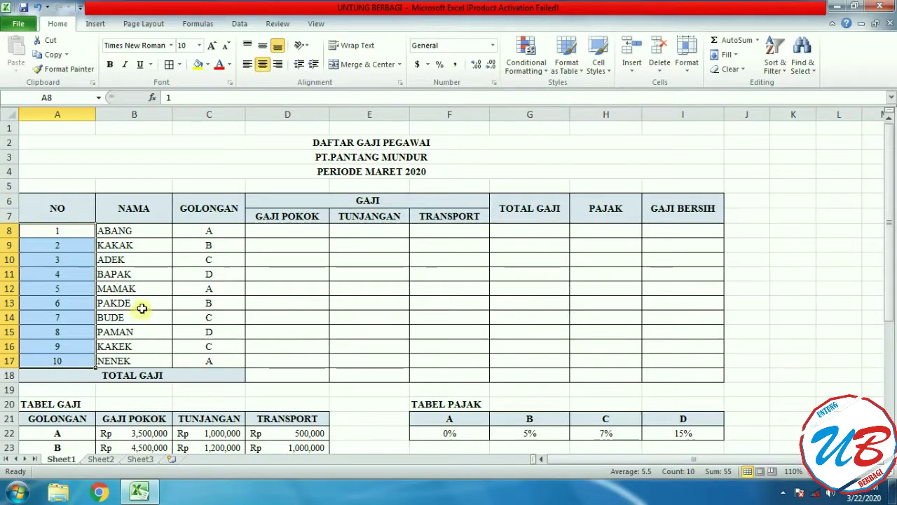
{"action": "left_click_drag", "start_coordinate": [223, 227], "coordinate": [225, 360]}
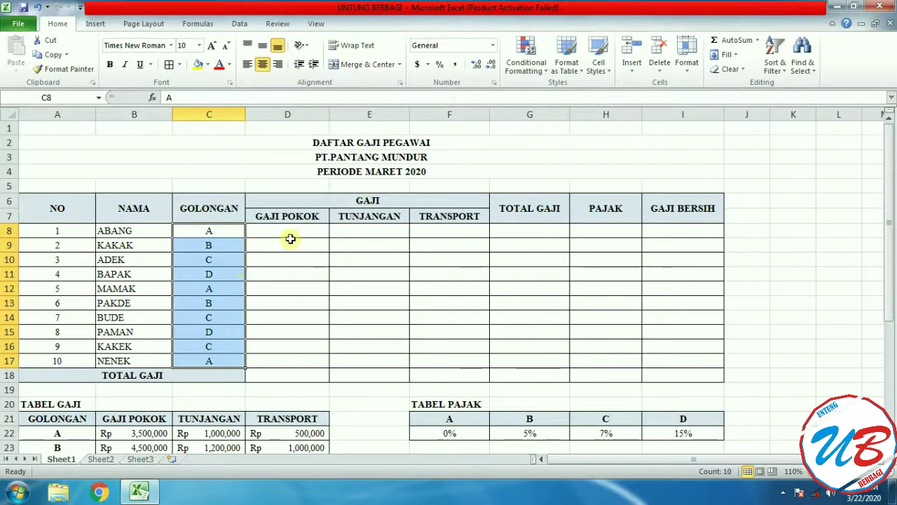
{"action": "left_click", "coordinate": [310, 226]}
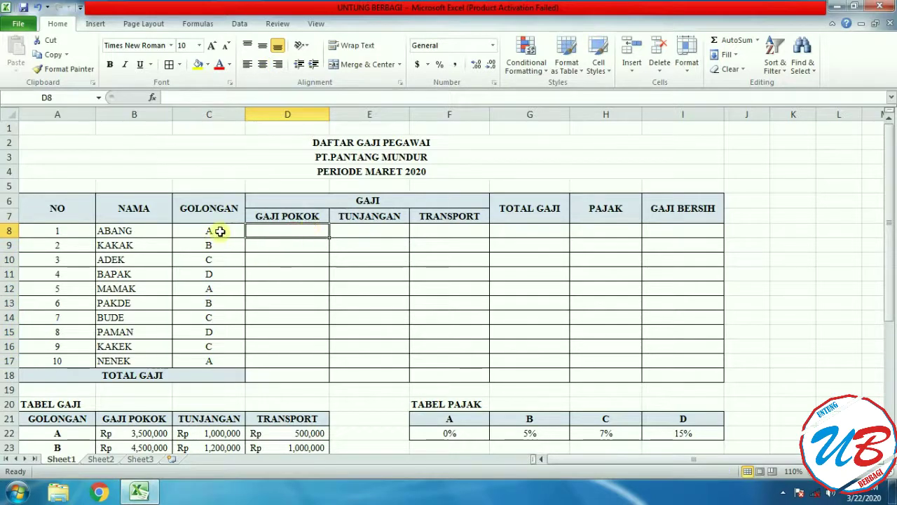
{"action": "left_click_drag", "start_coordinate": [224, 259], "coordinate": [226, 288]}
{"action": "left_click_drag", "start_coordinate": [227, 233], "coordinate": [231, 357]}
{"action": "left_click_drag", "start_coordinate": [150, 361], "coordinate": [137, 230]}
{"action": "left_click_drag", "start_coordinate": [58, 231], "coordinate": [57, 360]}
Step: Examine the TABEL GAJI and TABEL PAJAK reference tables, including how the TUNJANGAN amount for golongan A is stored in C22
{"action": "scroll", "coordinate": [609, 300], "scroll_direction": "down", "scroll_amount": 3}
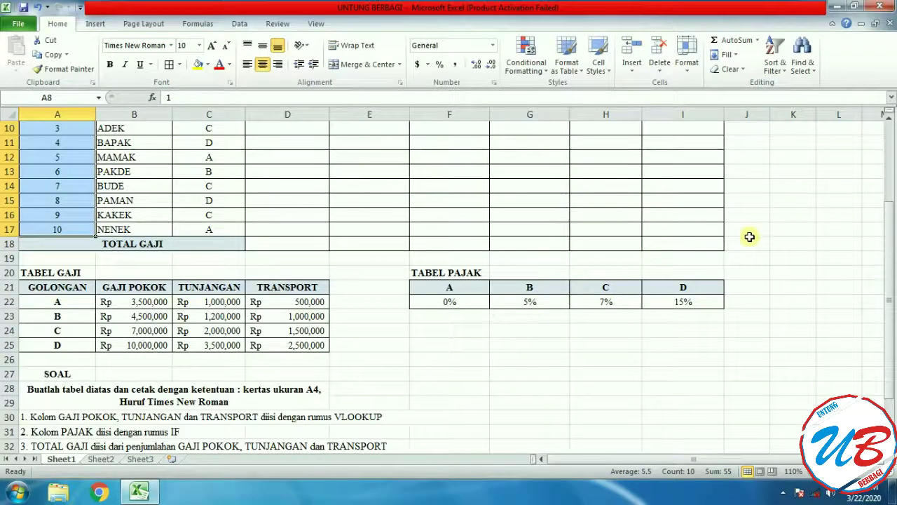
{"action": "scroll", "coordinate": [747, 237], "scroll_direction": "up", "scroll_amount": 3}
{"action": "scroll", "coordinate": [695, 234], "scroll_direction": "down", "scroll_amount": 1}
{"action": "scroll", "coordinate": [698, 235], "scroll_direction": "down", "scroll_amount": 3}
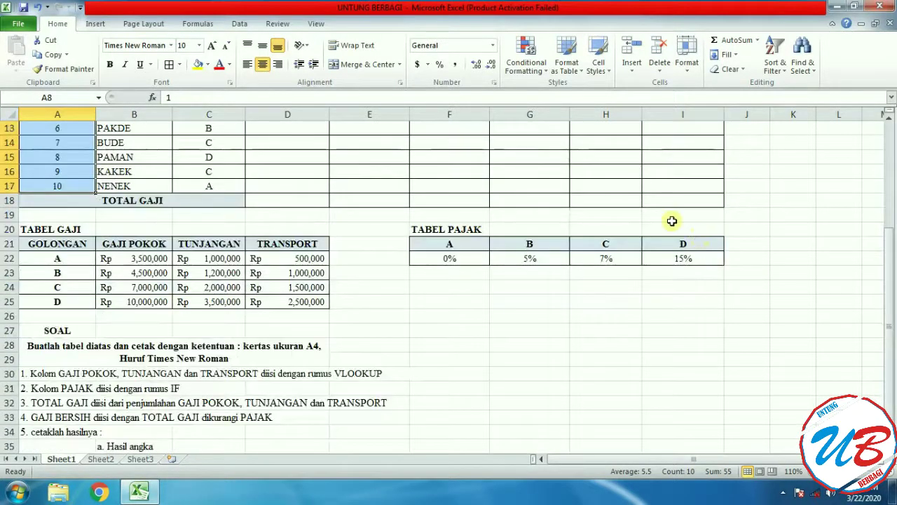
{"action": "scroll", "coordinate": [596, 254], "scroll_direction": "up", "scroll_amount": 4}
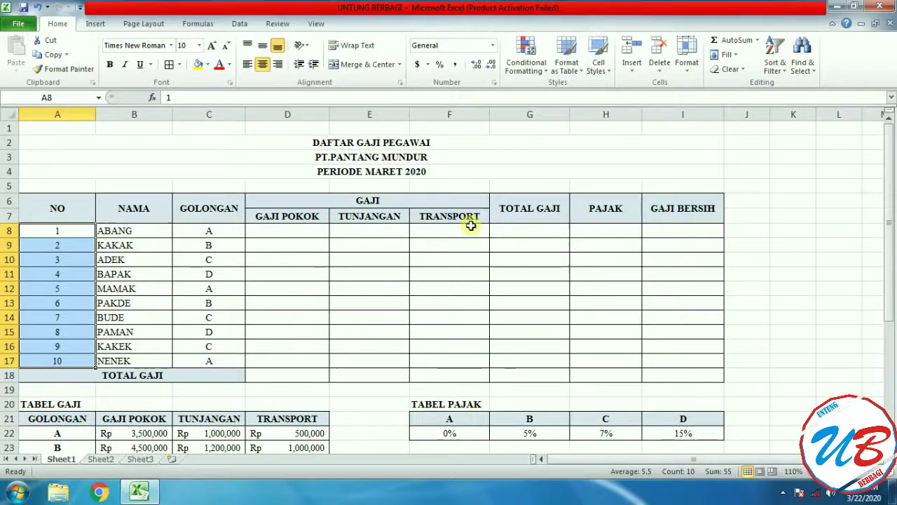
{"action": "scroll", "coordinate": [469, 222], "scroll_direction": "down", "scroll_amount": 2}
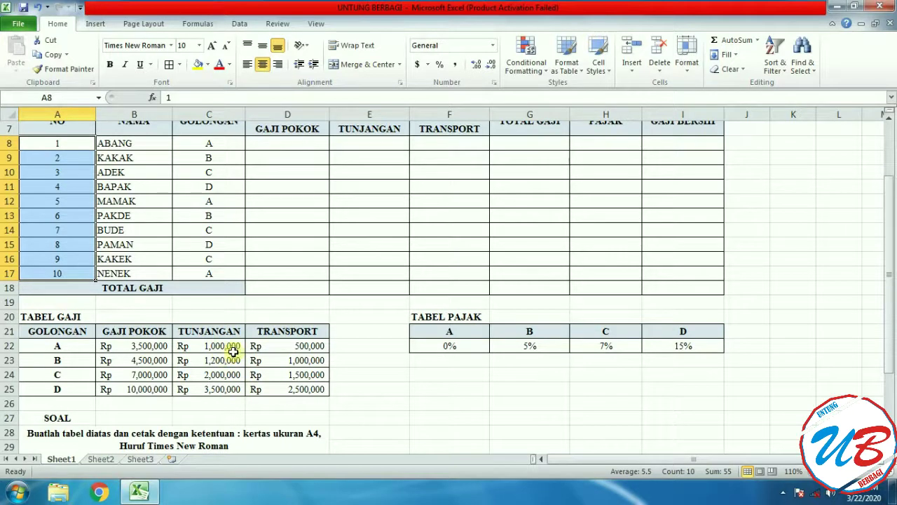
{"action": "left_click", "coordinate": [216, 346]}
{"action": "scroll", "coordinate": [383, 332], "scroll_direction": "up", "scroll_amount": 1}
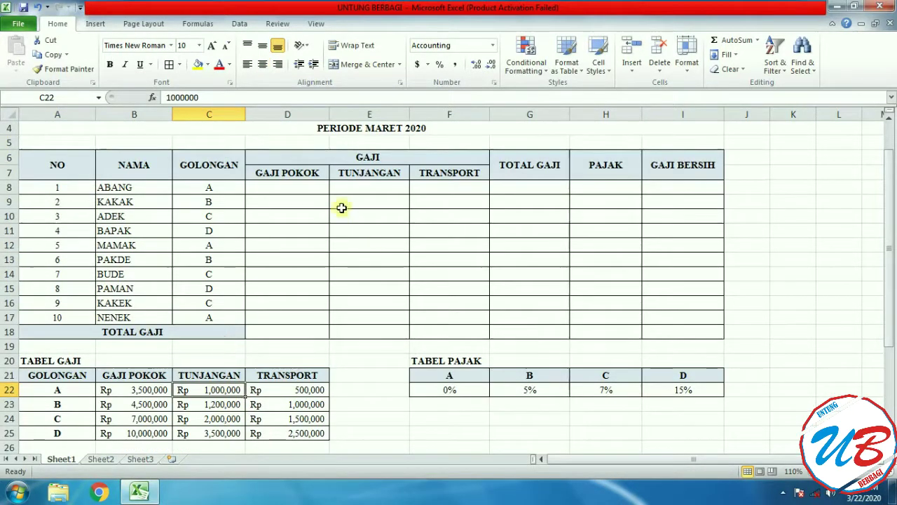
Step: Enter the sample amount "Rp. 100.000" in E11, the TUNJANGAN cell of row 4 BAPAK, and reselect that cell
{"action": "left_click", "coordinate": [370, 227]}
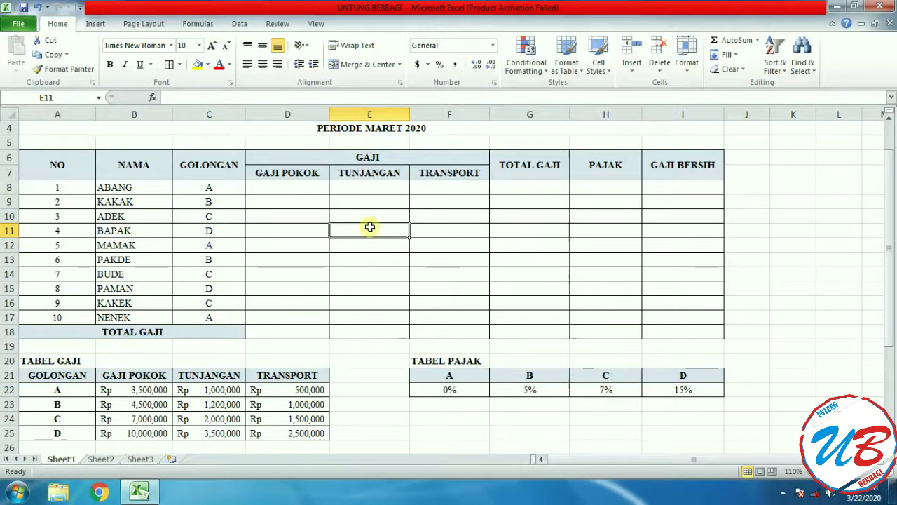
{"action": "type", "text": "RP"}
{"action": "type", "text": "p"}
{"action": "type", "text": ". 100"}
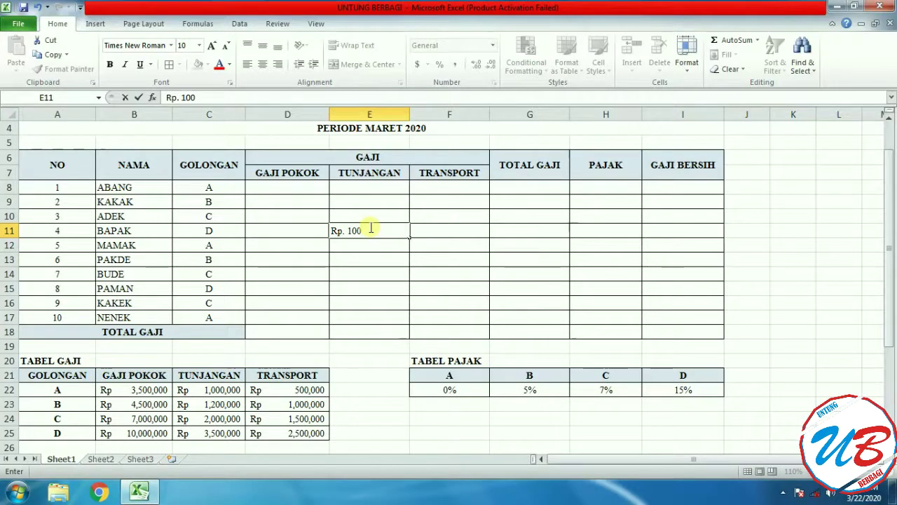
{"action": "type", "text": ".000"}
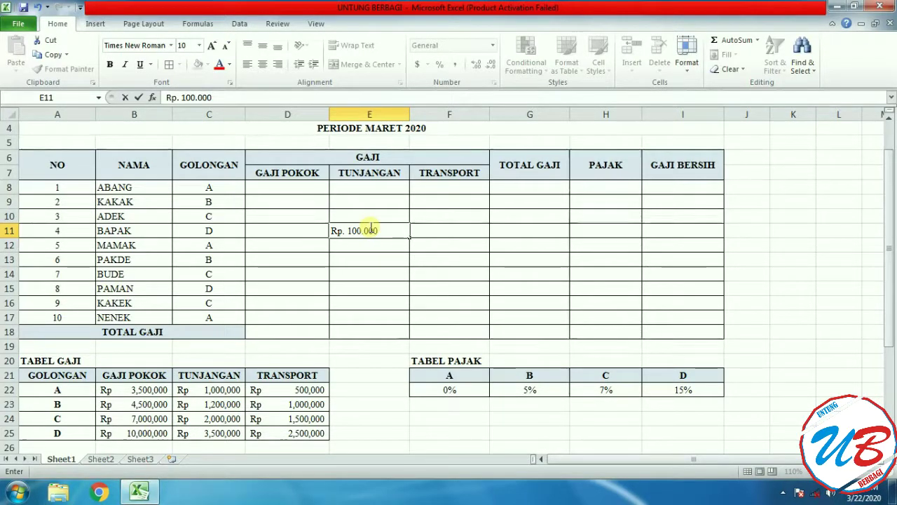
{"action": "key", "text": "Return"}
{"action": "left_click", "coordinate": [406, 303]}
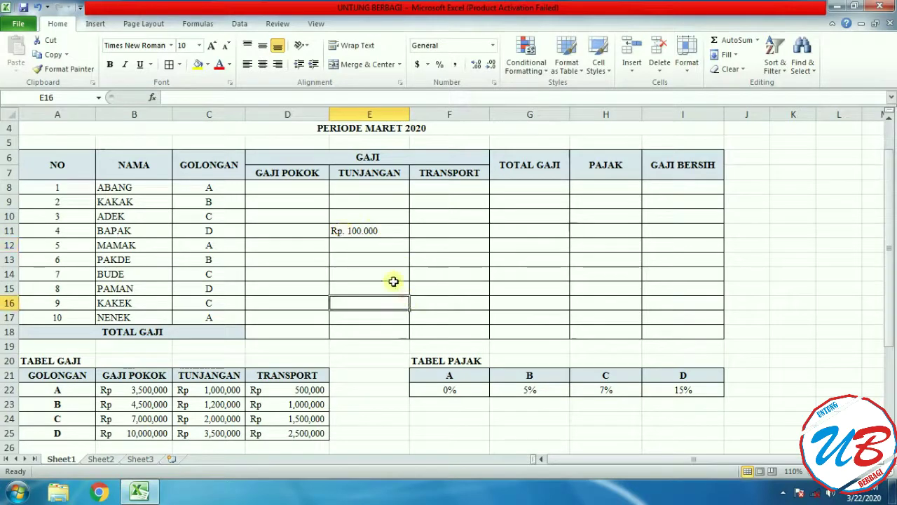
{"action": "left_click", "coordinate": [361, 231]}
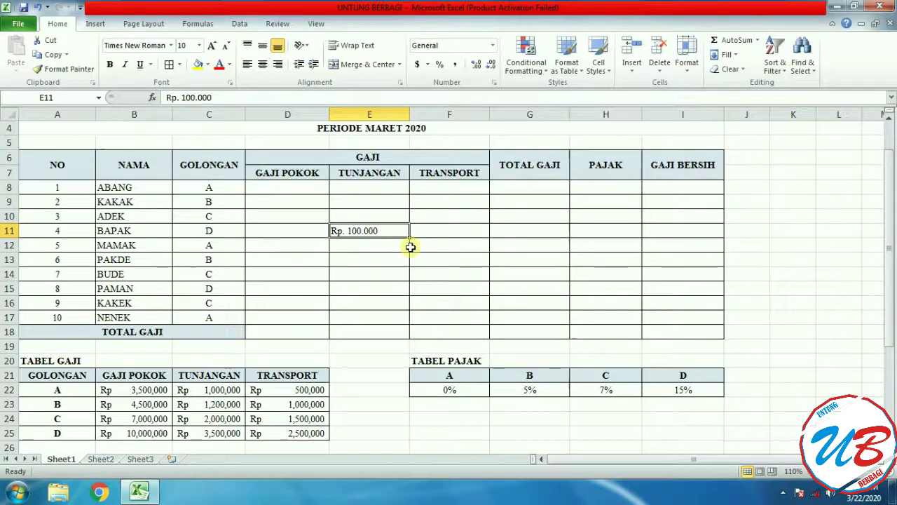
Step: Enter the sample TRANSPORT amounts 100.00 in F11 for BAPAK and 200.000 in F12 for MAMAK
{"action": "left_click", "coordinate": [449, 241]}
{"action": "left_click", "coordinate": [370, 228]}
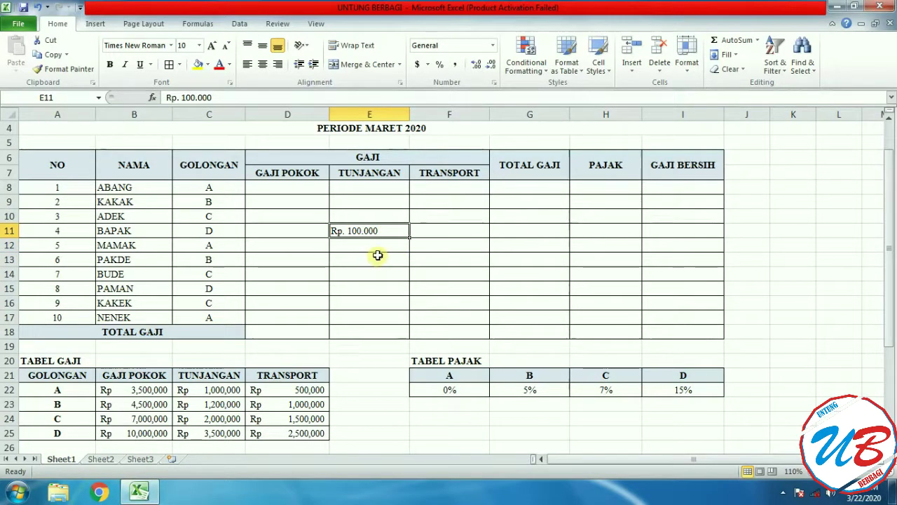
{"action": "left_click", "coordinate": [386, 208]}
{"action": "left_click", "coordinate": [468, 230]}
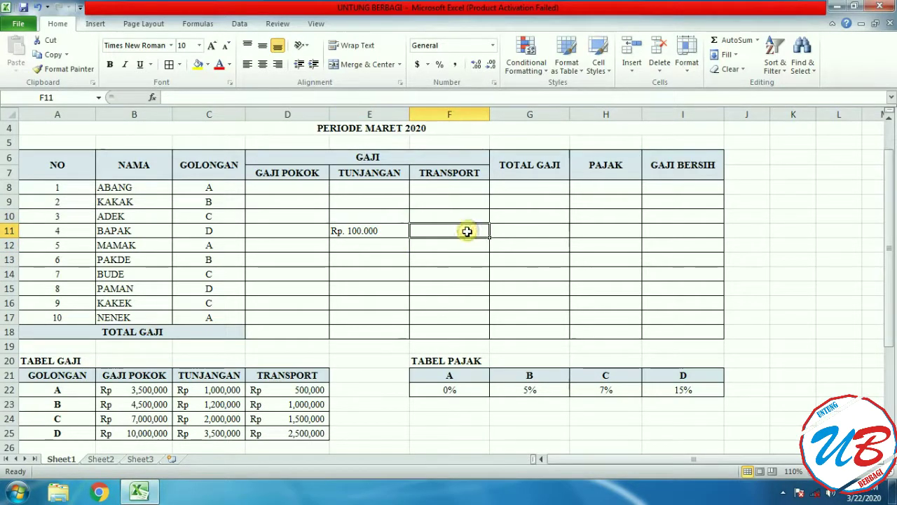
{"action": "type", "text": "100.00"}
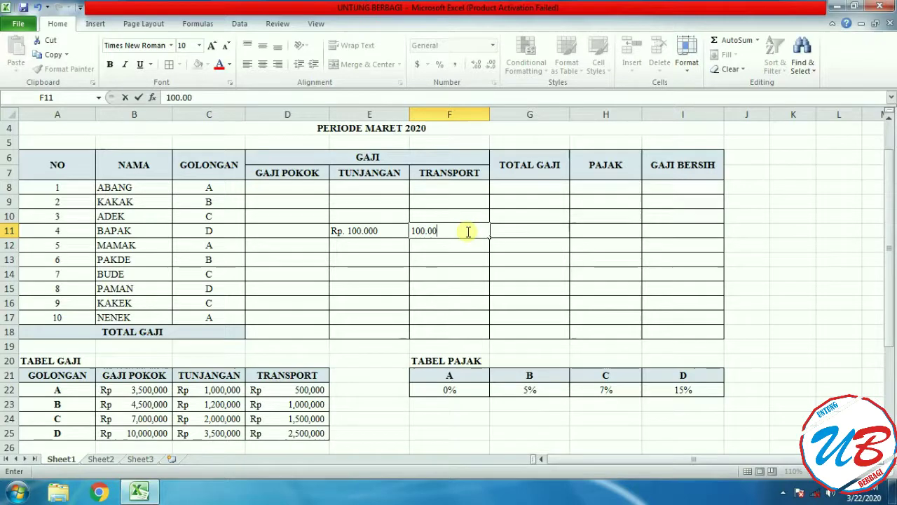
{"action": "key", "text": "Return"}
{"action": "type", "text": "200.00"}
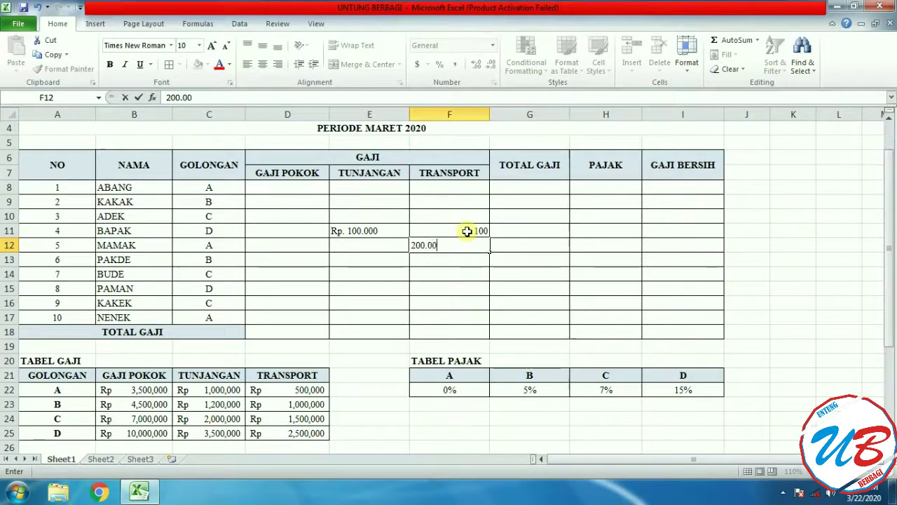
{"action": "type", "text": "0"}
{"action": "key", "text": "Return"}
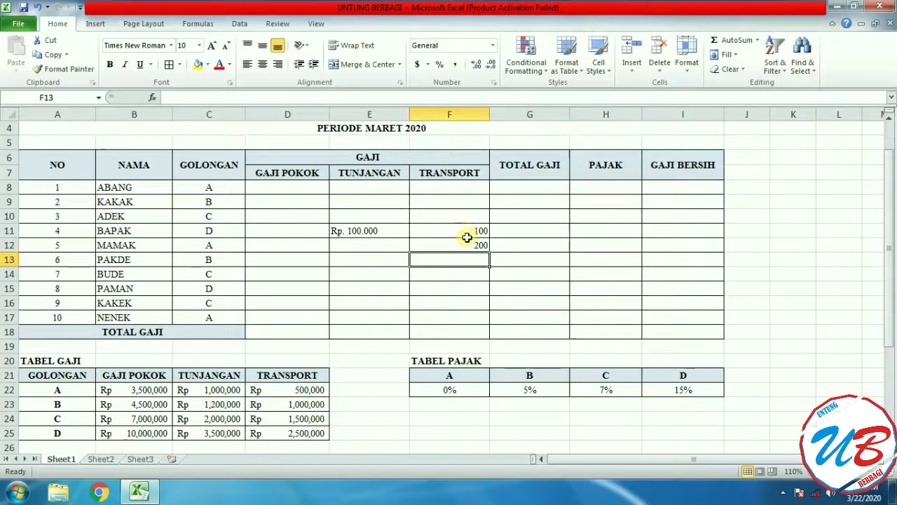
Step: Apply the Accounting number format to the TRANSPORT cells F11:F12
{"action": "left_click", "coordinate": [475, 244]}
{"action": "left_click_drag", "start_coordinate": [464, 226], "coordinate": [462, 246]}
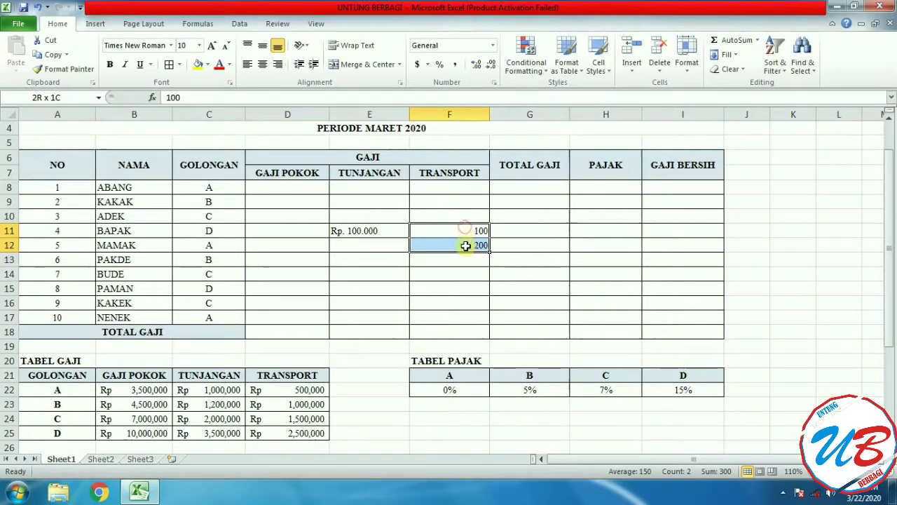
{"action": "left_click", "coordinate": [494, 48]}
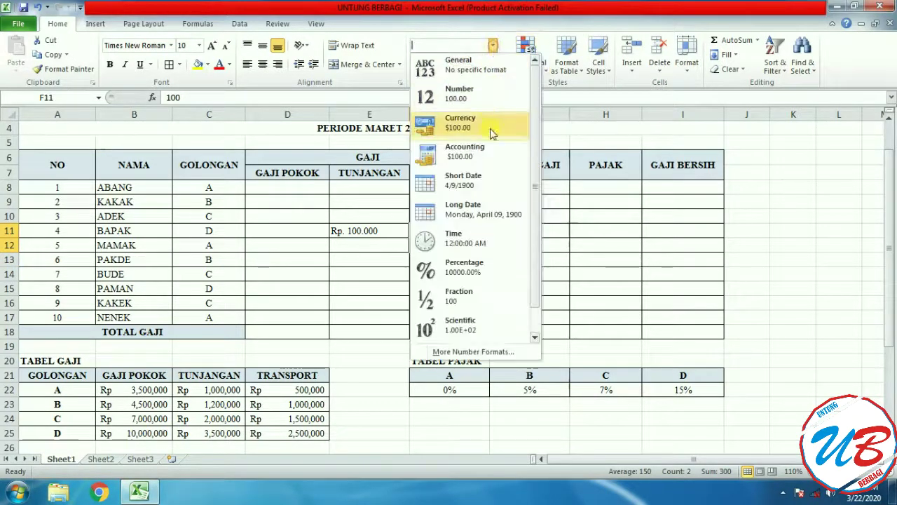
{"action": "left_click", "coordinate": [467, 151]}
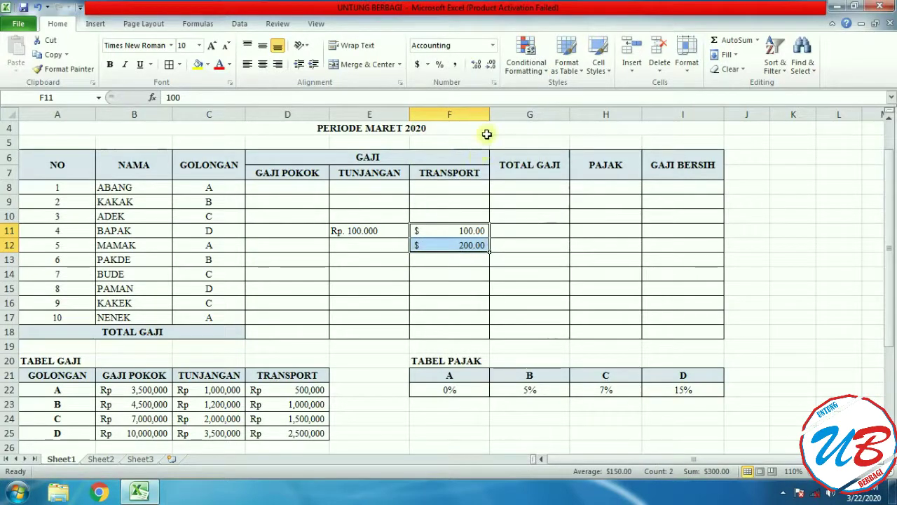
Step: Choose Rp Indonesian as the Accounting currency symbol for F11:F12 in the Format Cells dialog
{"action": "left_click", "coordinate": [496, 83]}
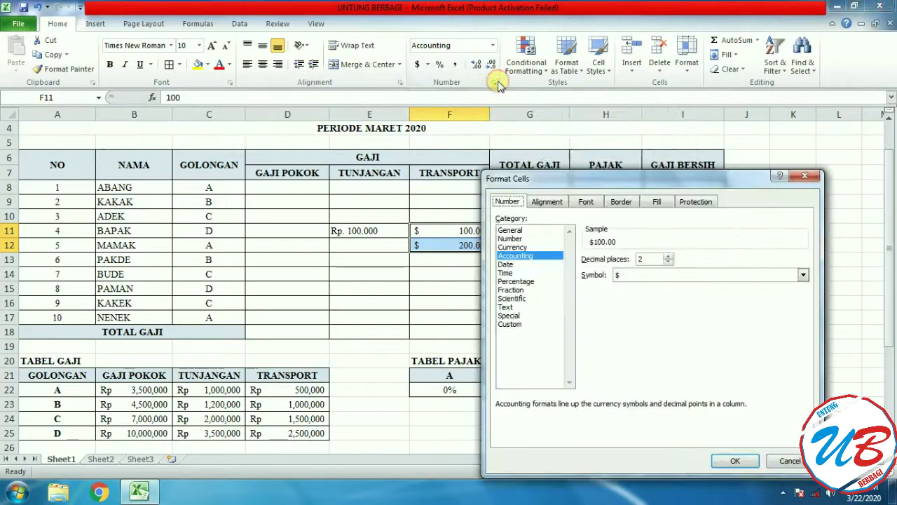
{"action": "left_click_drag", "start_coordinate": [659, 176], "coordinate": [432, 121]}
{"action": "left_click", "coordinate": [576, 218]}
{"action": "scroll", "coordinate": [550, 252], "scroll_direction": "down", "scroll_amount": 4}
{"action": "scroll", "coordinate": [550, 265], "scroll_direction": "down", "scroll_amount": 12}
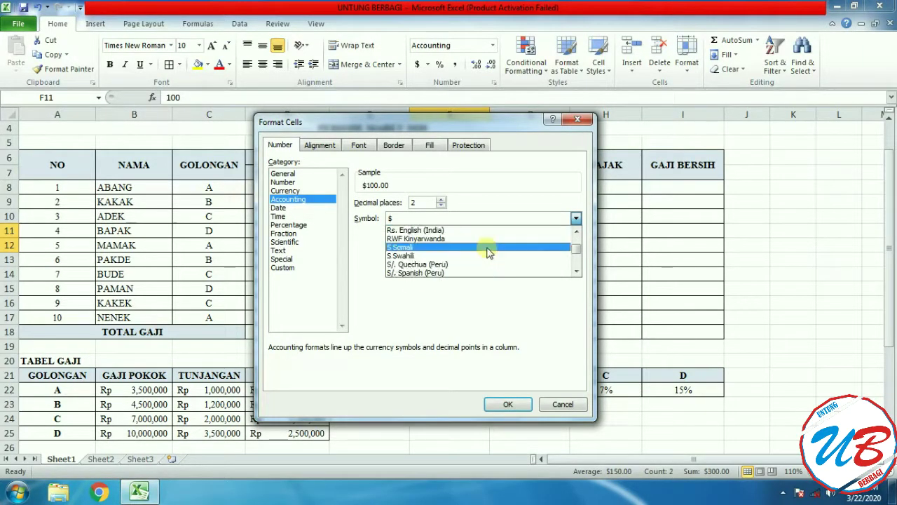
{"action": "scroll", "coordinate": [488, 251], "scroll_direction": "down", "scroll_amount": 3}
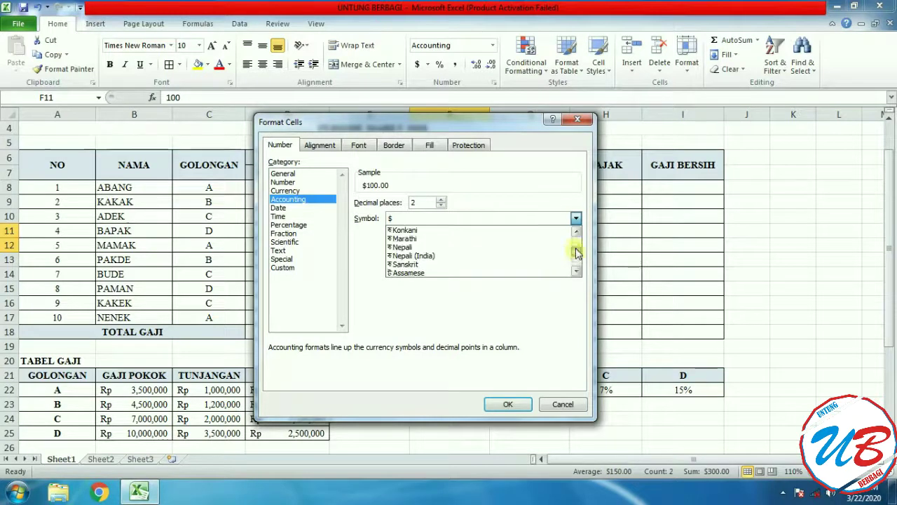
{"action": "scroll", "coordinate": [472, 249], "scroll_direction": "up", "scroll_amount": 4}
{"action": "scroll", "coordinate": [472, 245], "scroll_direction": "down", "scroll_amount": 2}
{"action": "scroll", "coordinate": [472, 242], "scroll_direction": "up", "scroll_amount": 2}
{"action": "scroll", "coordinate": [472, 241], "scroll_direction": "up", "scroll_amount": 3}
{"action": "scroll", "coordinate": [455, 240], "scroll_direction": "down", "scroll_amount": 1}
{"action": "scroll", "coordinate": [425, 246], "scroll_direction": "up", "scroll_amount": 1}
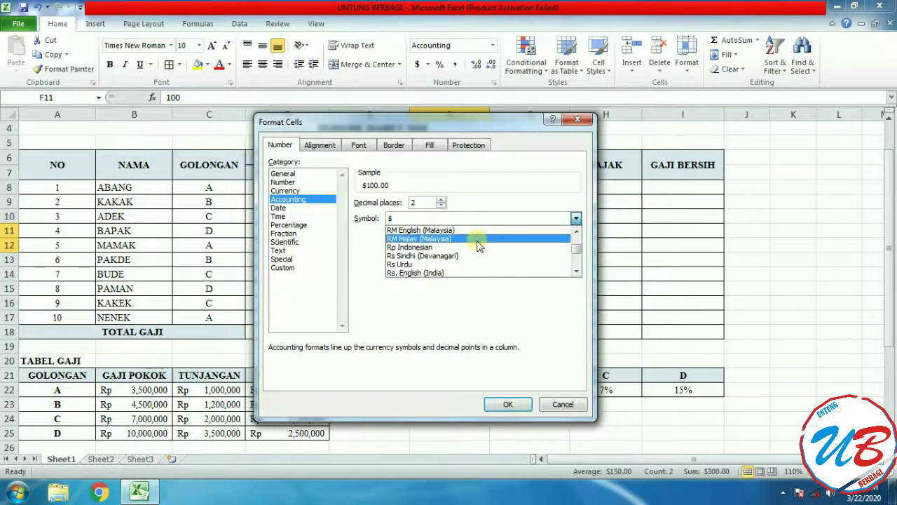
{"action": "left_click", "coordinate": [419, 248]}
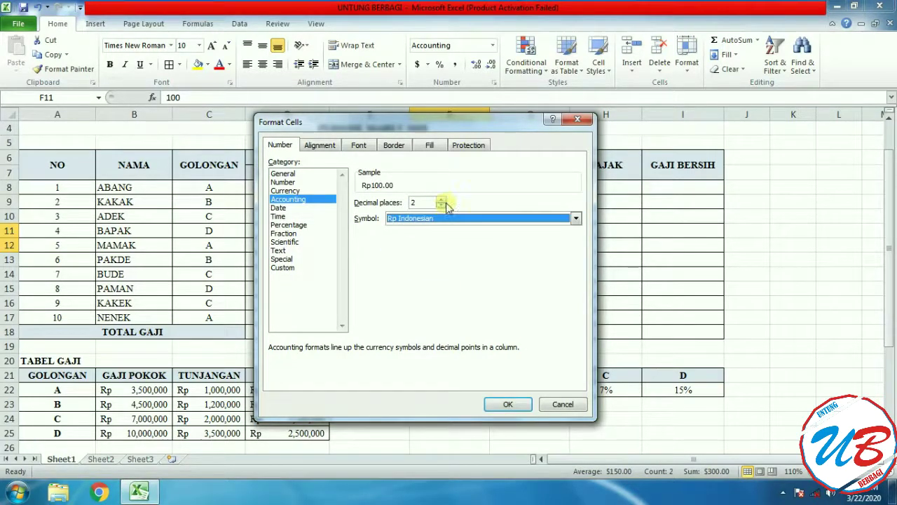
Step: Set the decimal places of the Rp Accounting format to 0 and apply it to F11:F12
{"action": "double_click", "coordinate": [415, 202]}
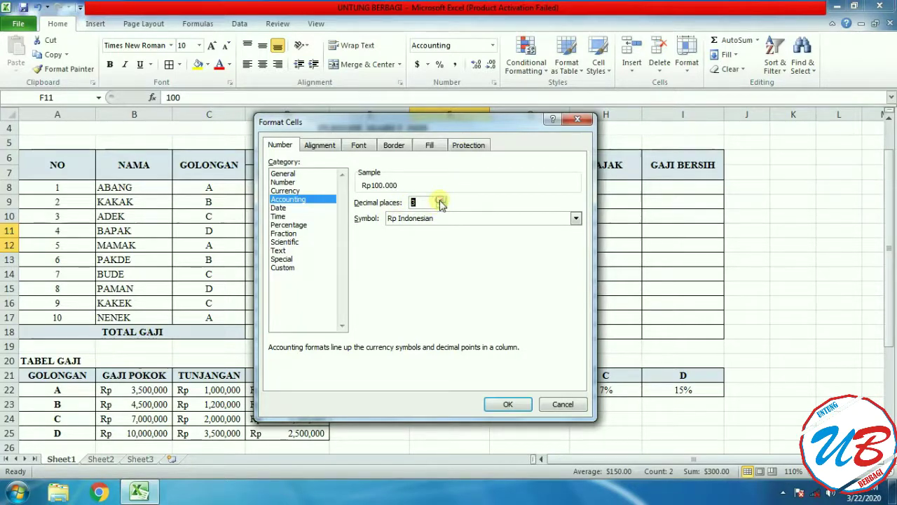
{"action": "left_click", "coordinate": [441, 206]}
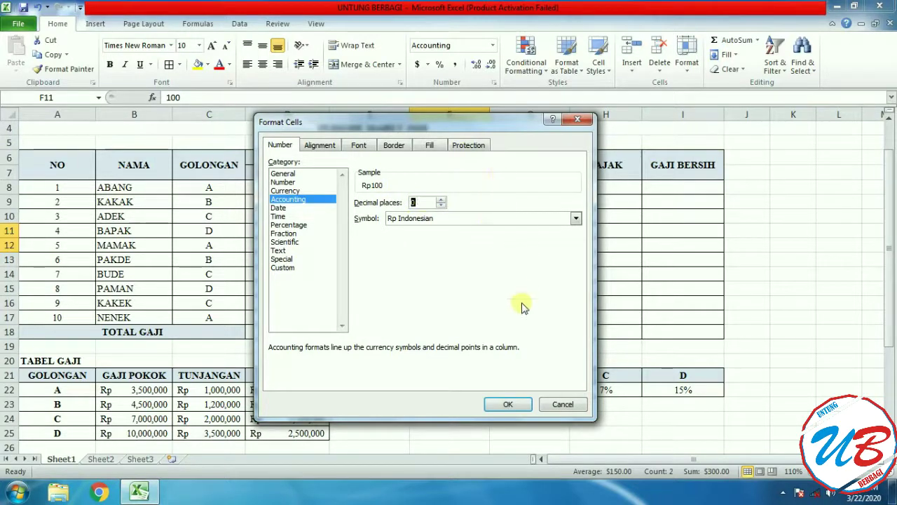
{"action": "left_click", "coordinate": [506, 405]}
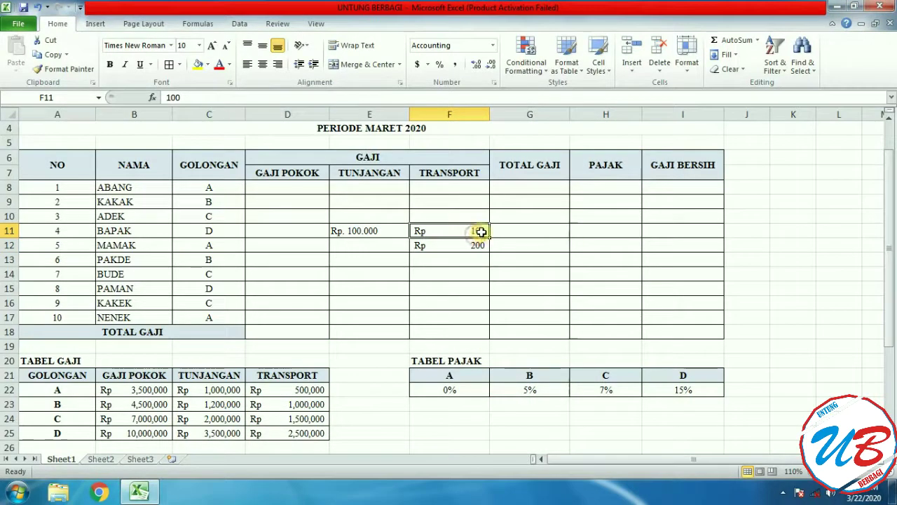
Step: Change the sample TRANSPORT amounts to 100000 in F11 and 200000 in F12
{"action": "double_click", "coordinate": [483, 231]}
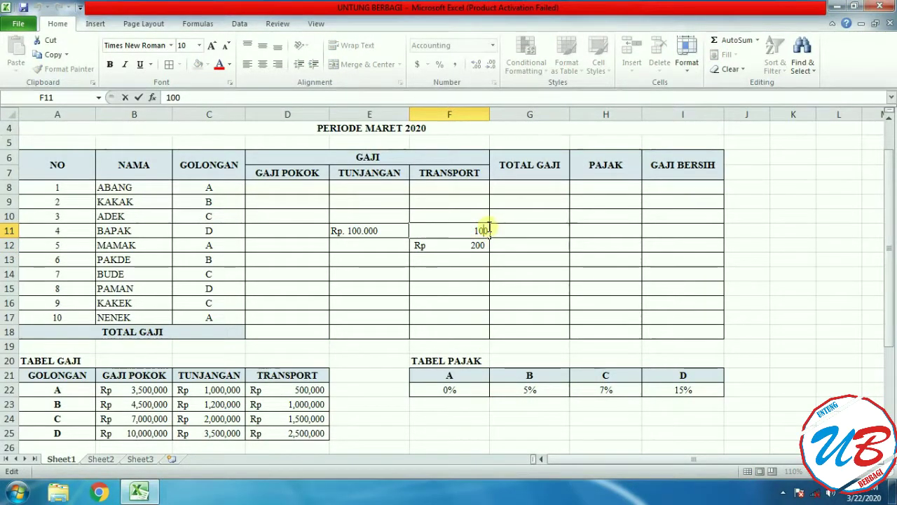
{"action": "type", "text": "000"}
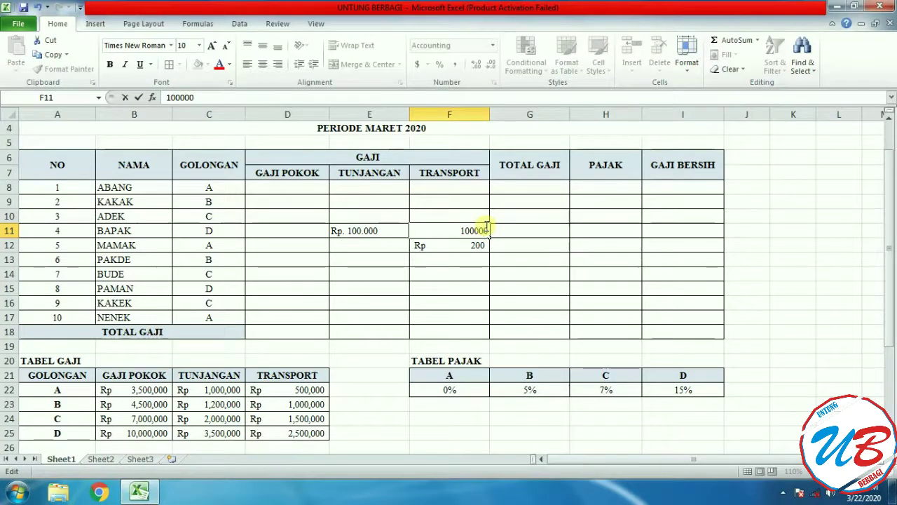
{"action": "key", "text": "Return"}
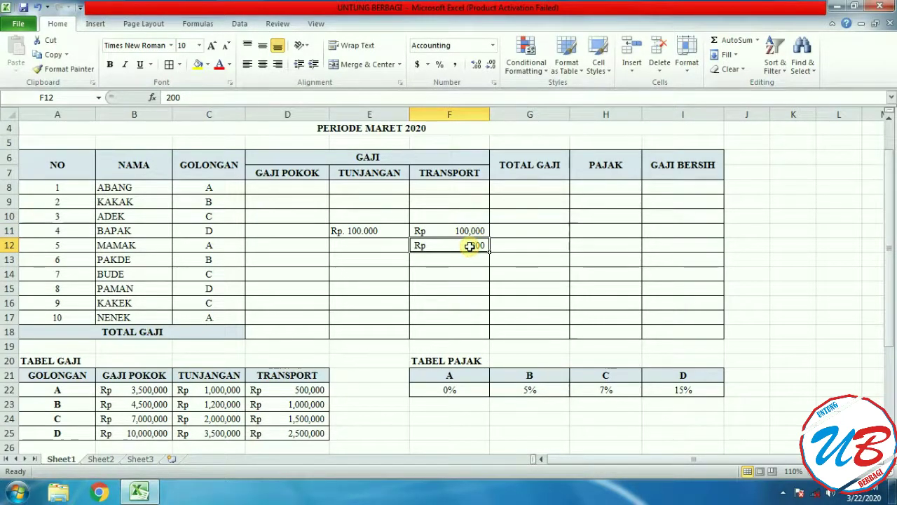
{"action": "type", "text": "20"}
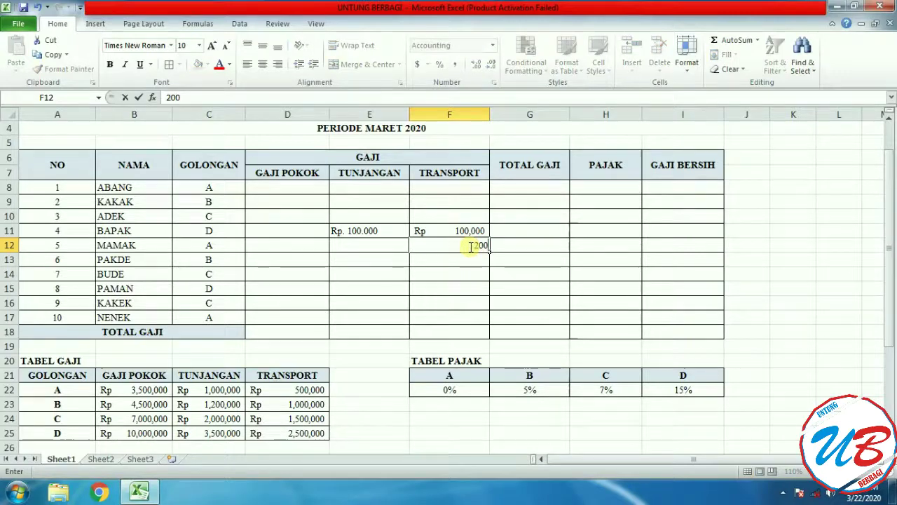
{"action": "key", "text": "Return"}
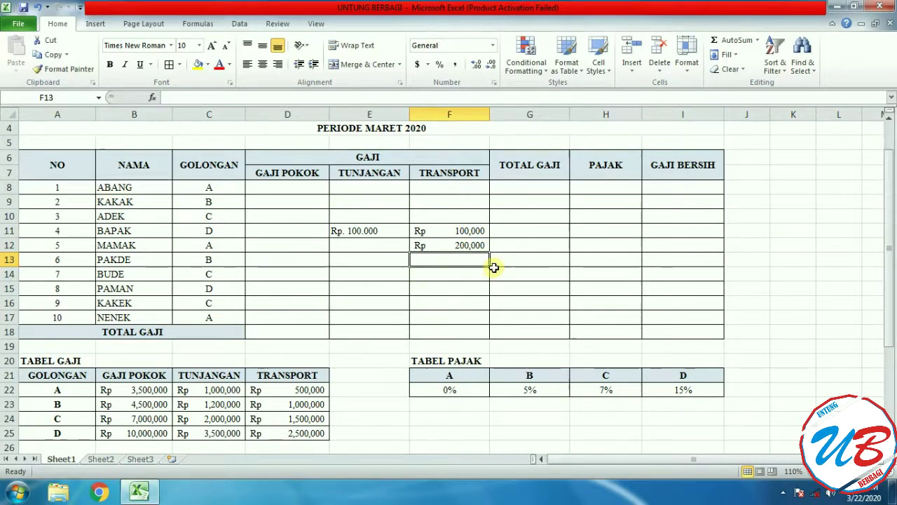
Step: Clear the sample amounts from the TUNJANGAN and TRANSPORT cells E11:F12
{"action": "left_click", "coordinate": [533, 256]}
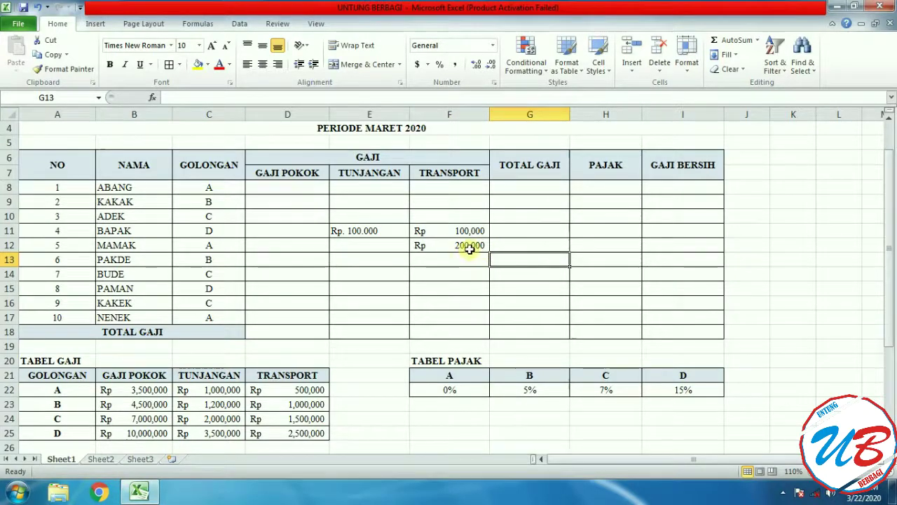
{"action": "left_click_drag", "start_coordinate": [466, 246], "coordinate": [354, 233]}
{"action": "key", "text": "Delete"}
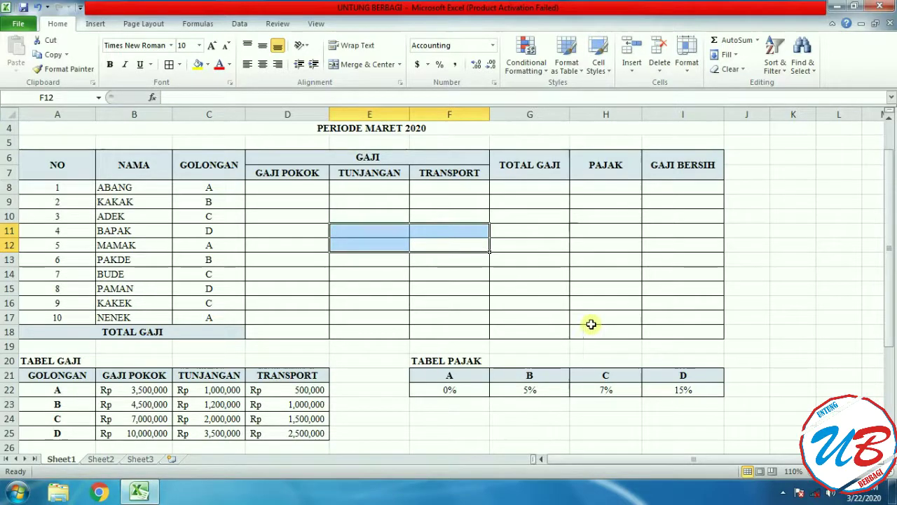
Step: Examine the SOAL instructions below the reference tables, especially the first one in row 30, and the salary columns it refers to
{"action": "scroll", "coordinate": [646, 296], "scroll_direction": "down", "scroll_amount": 5}
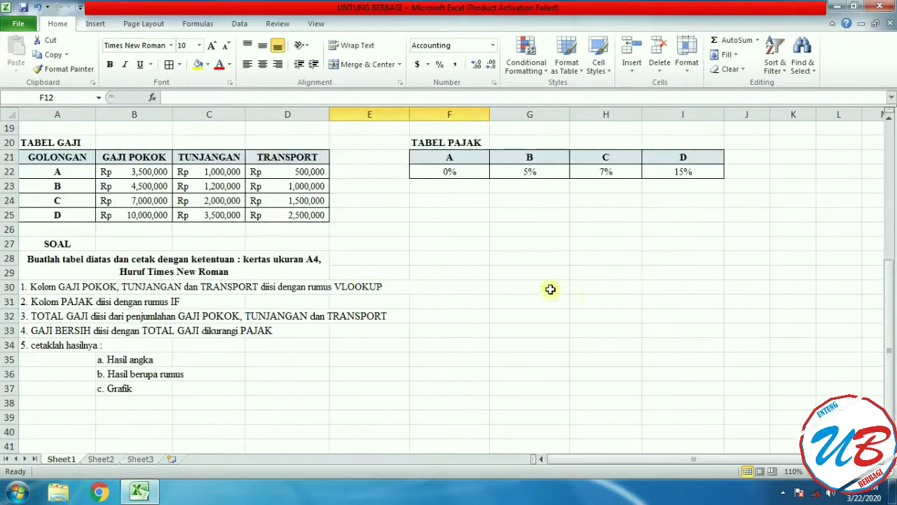
{"action": "scroll", "coordinate": [395, 287], "scroll_direction": "up", "scroll_amount": 6}
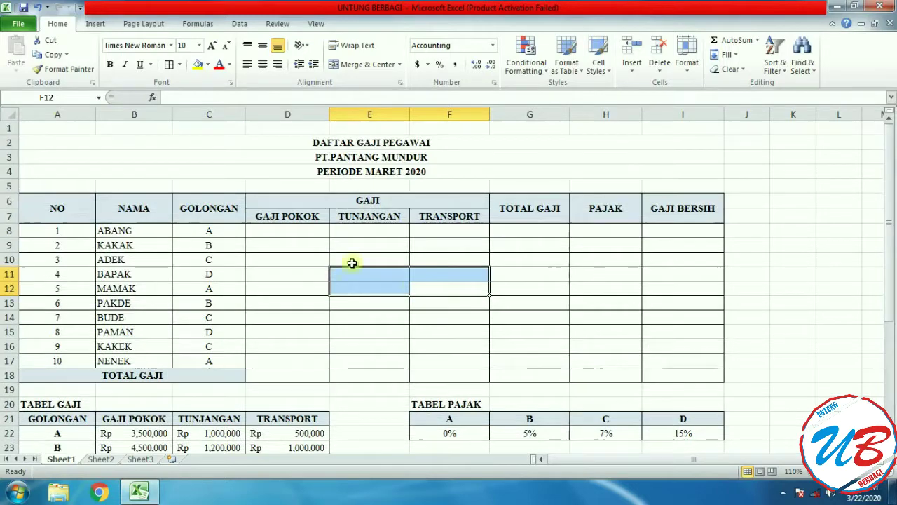
{"action": "left_click", "coordinate": [281, 229]}
{"action": "scroll", "coordinate": [400, 254], "scroll_direction": "down", "scroll_amount": 5}
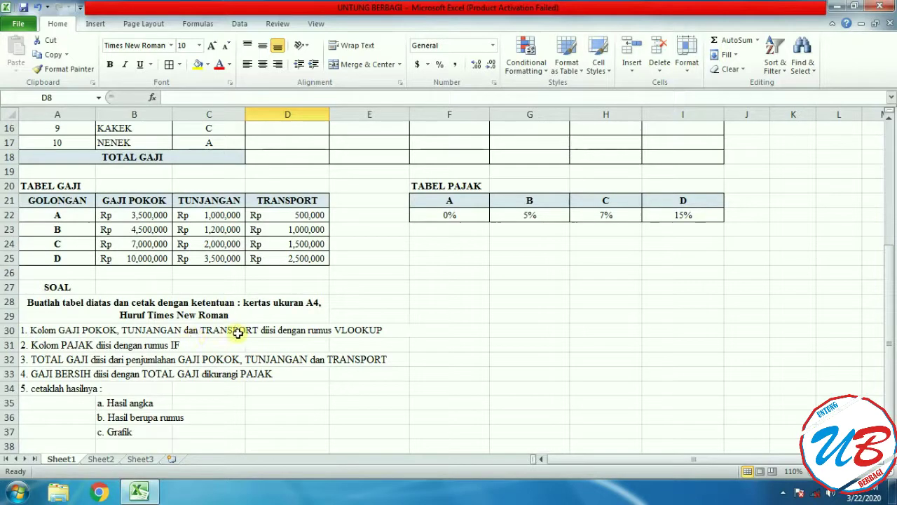
{"action": "left_click", "coordinate": [407, 333]}
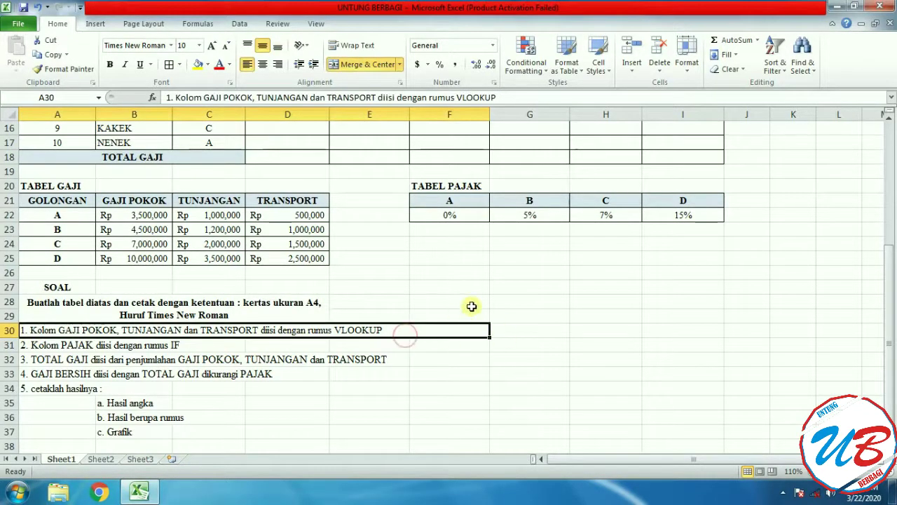
{"action": "scroll", "coordinate": [499, 298], "scroll_direction": "up", "scroll_amount": 2}
{"action": "scroll", "coordinate": [499, 297], "scroll_direction": "up", "scroll_amount": 3}
{"action": "scroll", "coordinate": [427, 313], "scroll_direction": "down", "scroll_amount": 5}
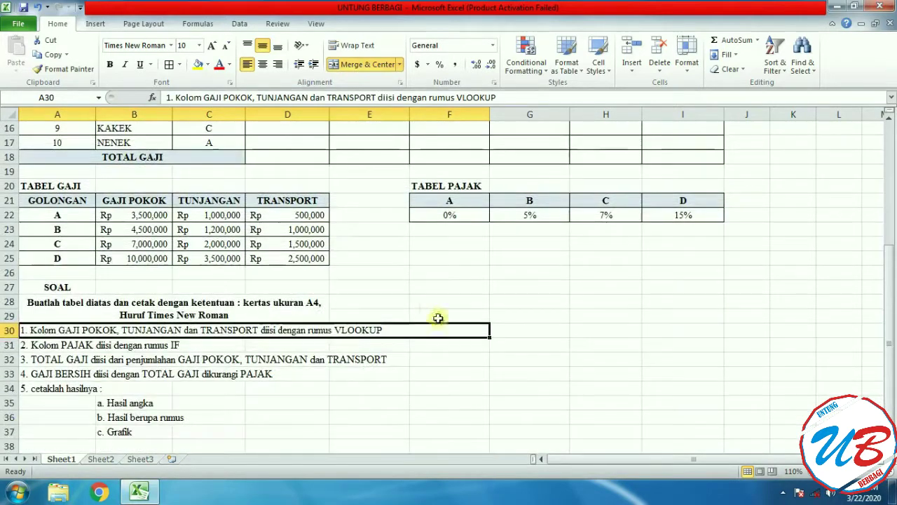
{"action": "left_click", "coordinate": [515, 372]}
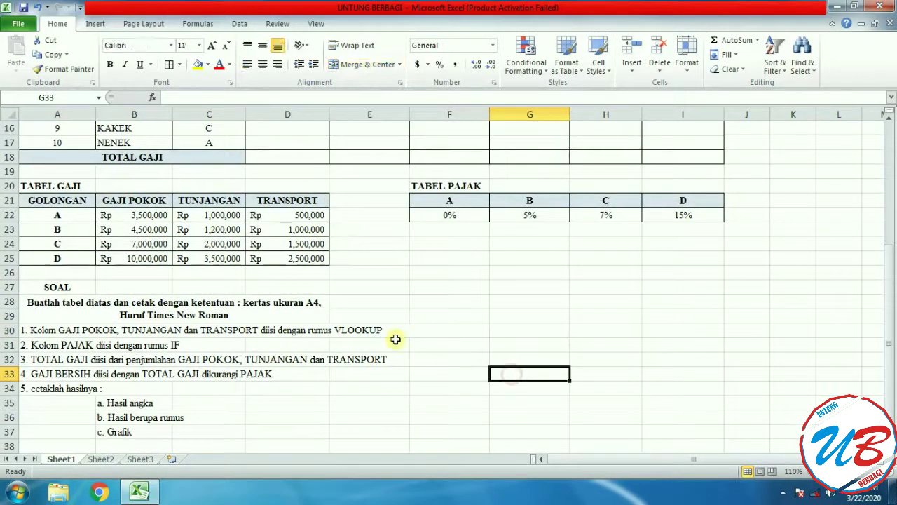
Step: Name the TABEL GAJI reference range A21:D25, including its header row, TABELGAJI, and reselect the range to check the name
{"action": "left_click_drag", "start_coordinate": [36, 201], "coordinate": [319, 270]}
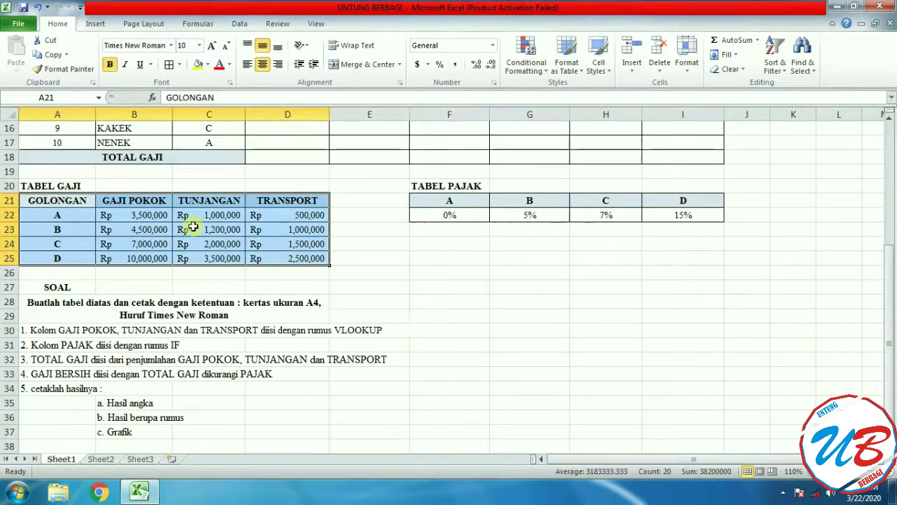
{"action": "left_click", "coordinate": [62, 94]}
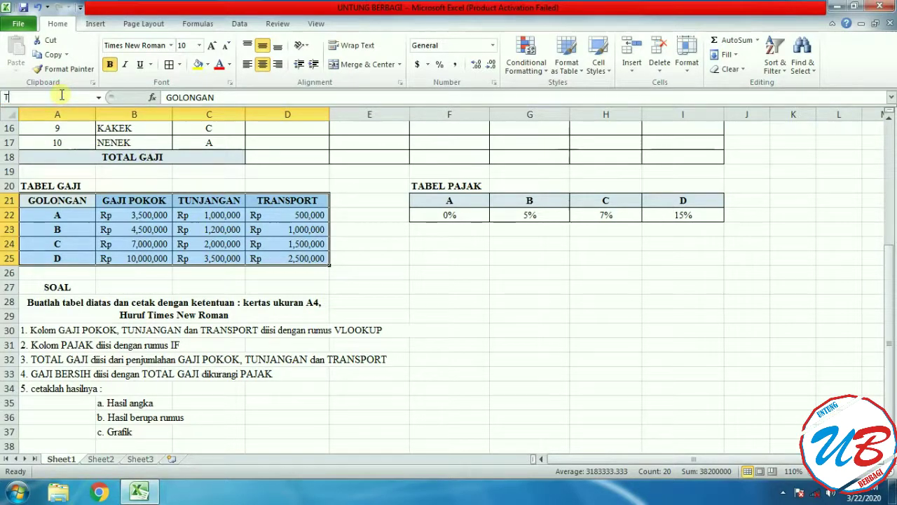
{"action": "type", "text": "TABEL"}
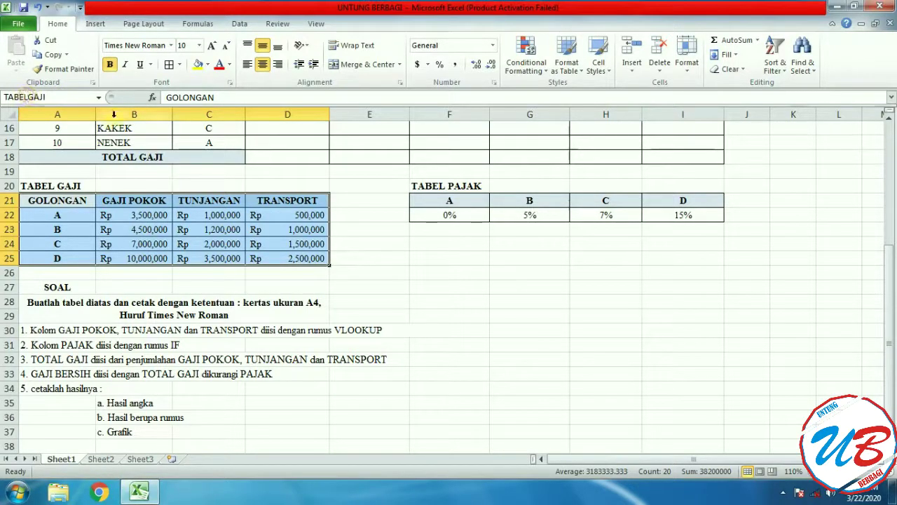
{"action": "type", "text": "_"}
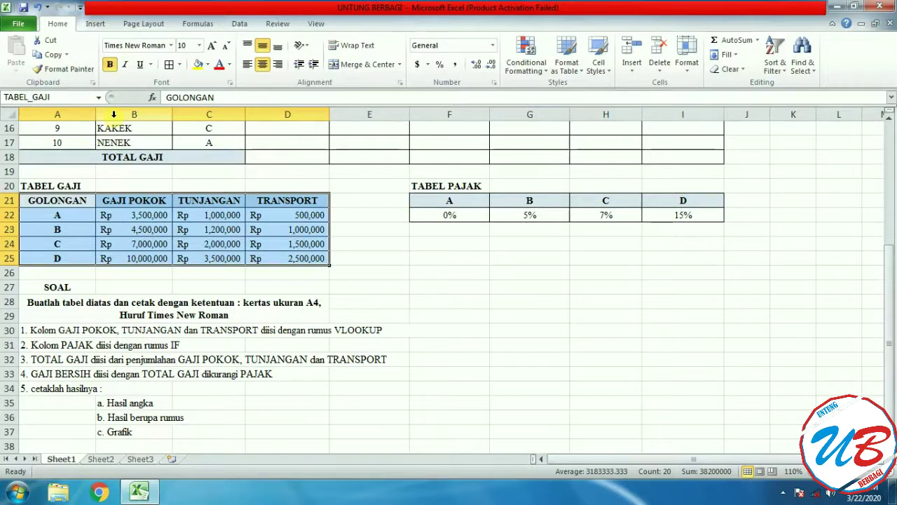
{"action": "key", "text": "BackSpace"}
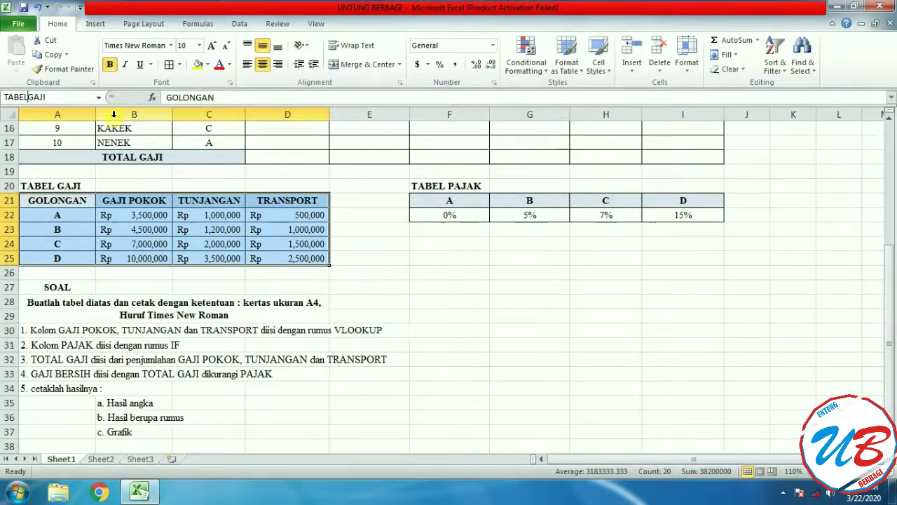
{"action": "key", "text": "Return"}
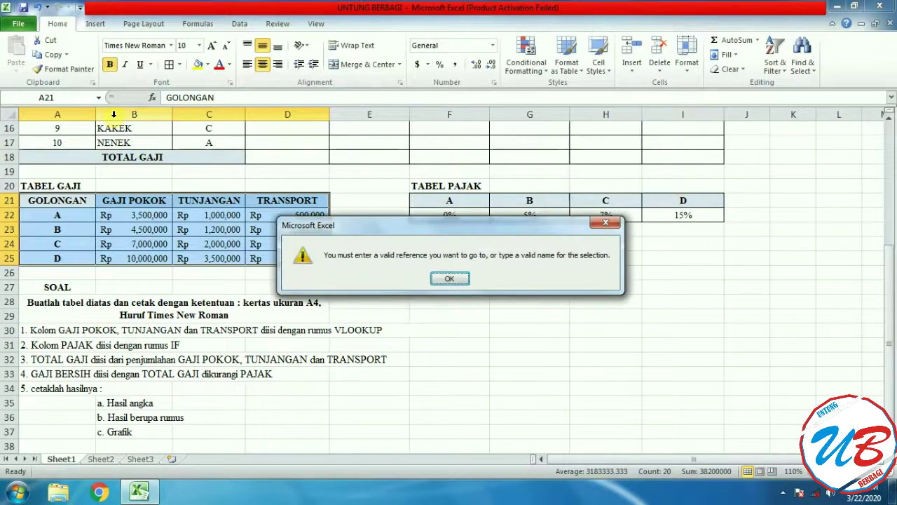
{"action": "left_click", "coordinate": [450, 279]}
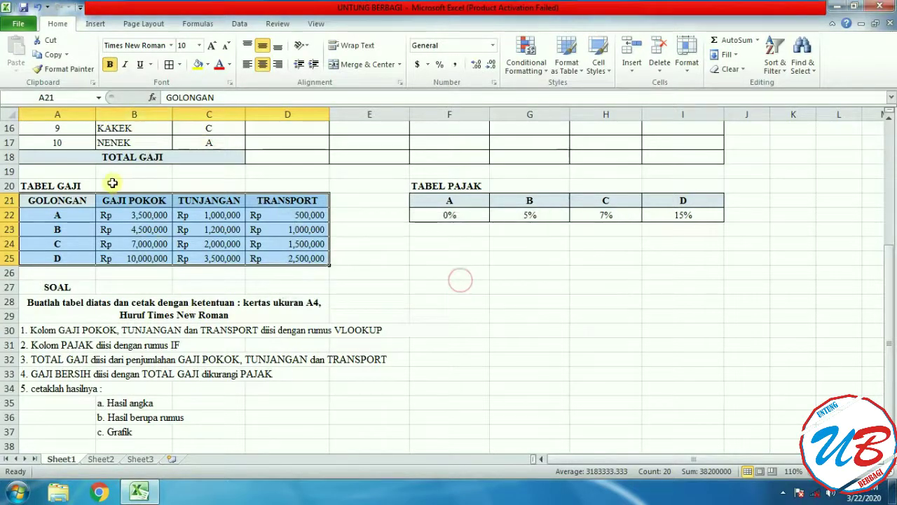
{"action": "left_click", "coordinate": [71, 97]}
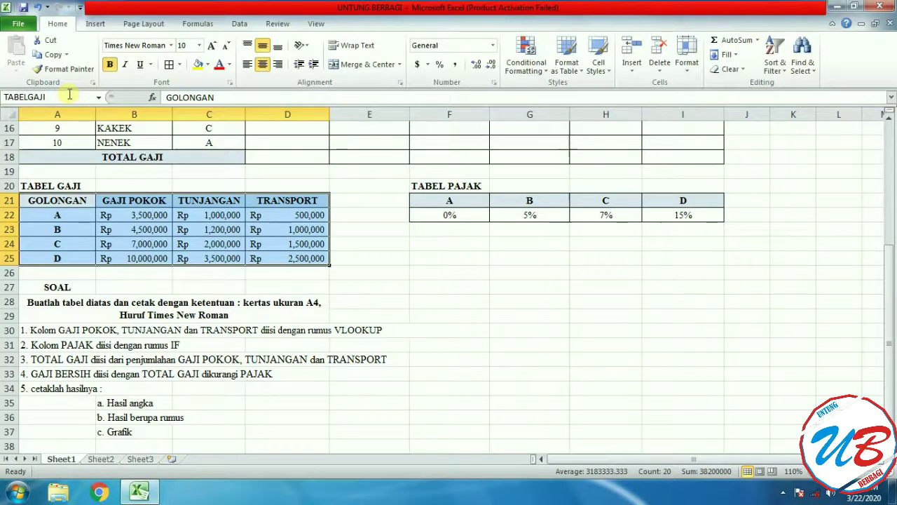
{"action": "key", "text": "Return"}
{"action": "left_click", "coordinate": [386, 286]}
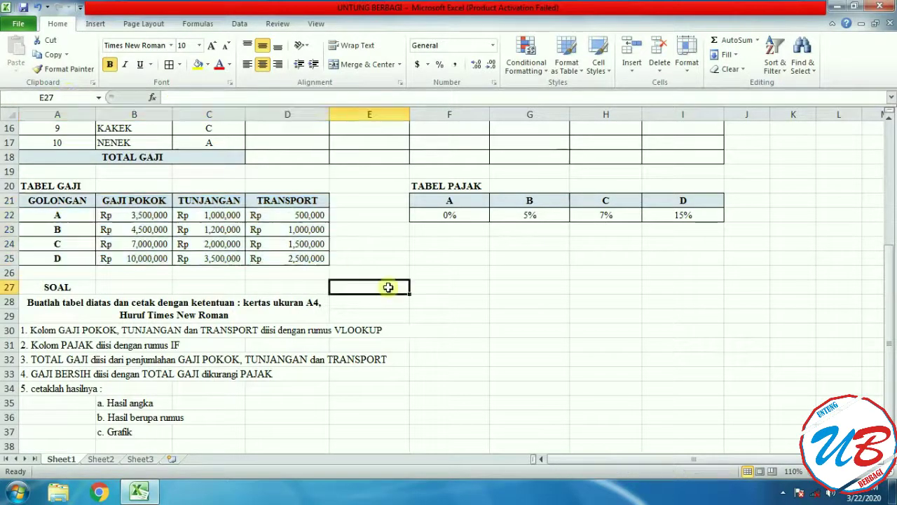
{"action": "left_click_drag", "start_coordinate": [67, 203], "coordinate": [280, 259]}
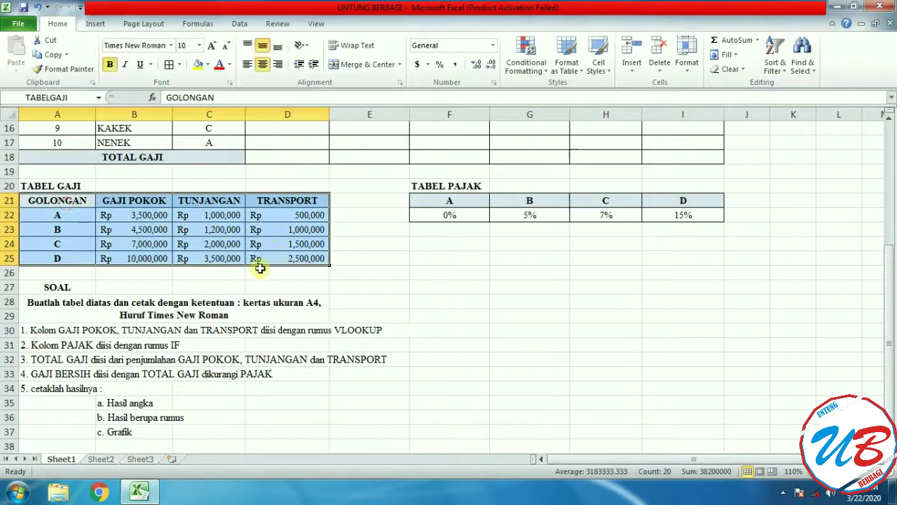
Step: Start inserting a function in the first GAJI POKOK cell D8 and browse the Lookup & Reference category for VLOOKUP
{"action": "scroll", "coordinate": [577, 317], "scroll_direction": "up", "scroll_amount": 4}
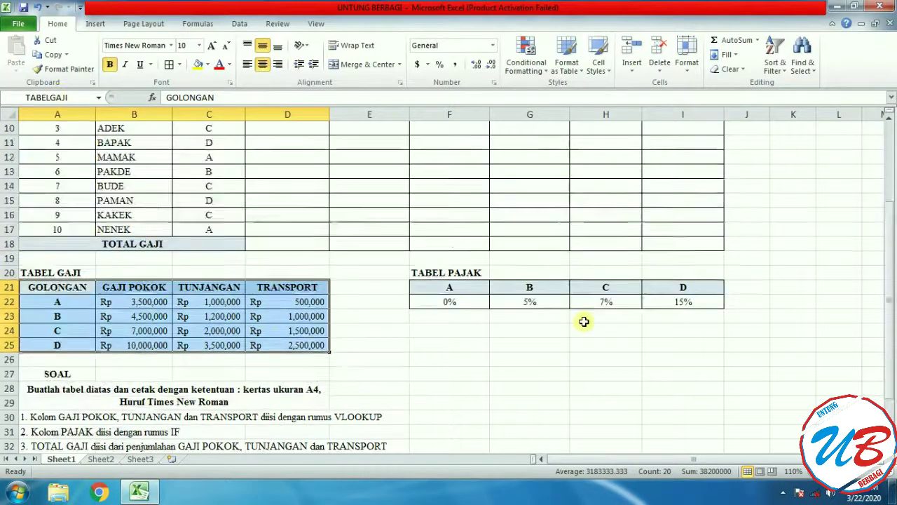
{"action": "left_click", "coordinate": [305, 189]}
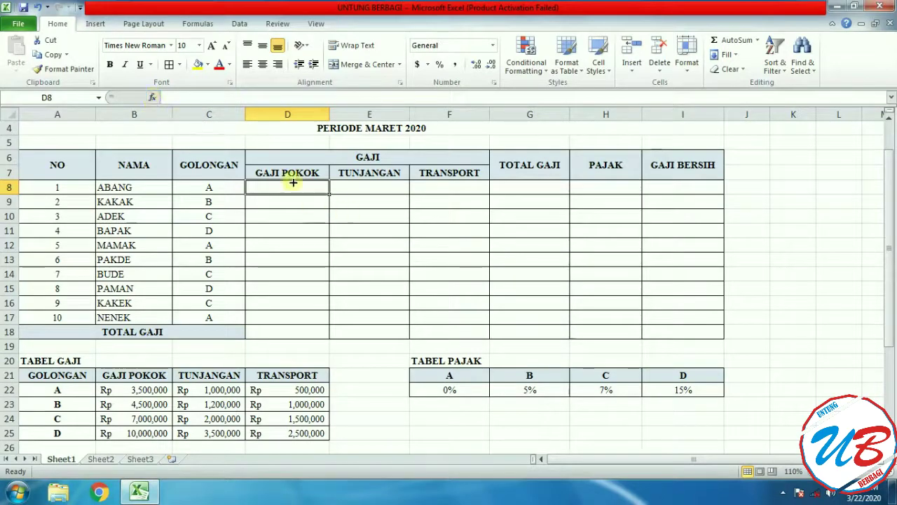
{"action": "left_click", "coordinate": [153, 99]}
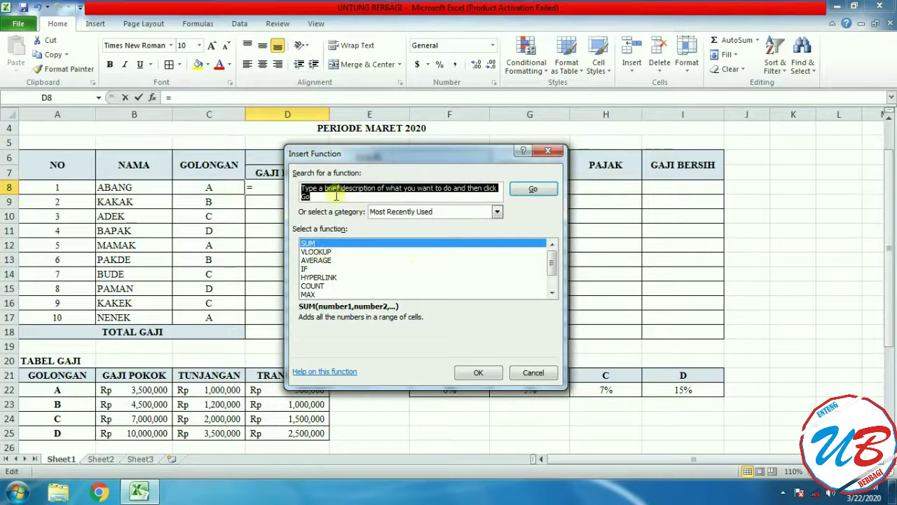
{"action": "left_click", "coordinate": [497, 211]}
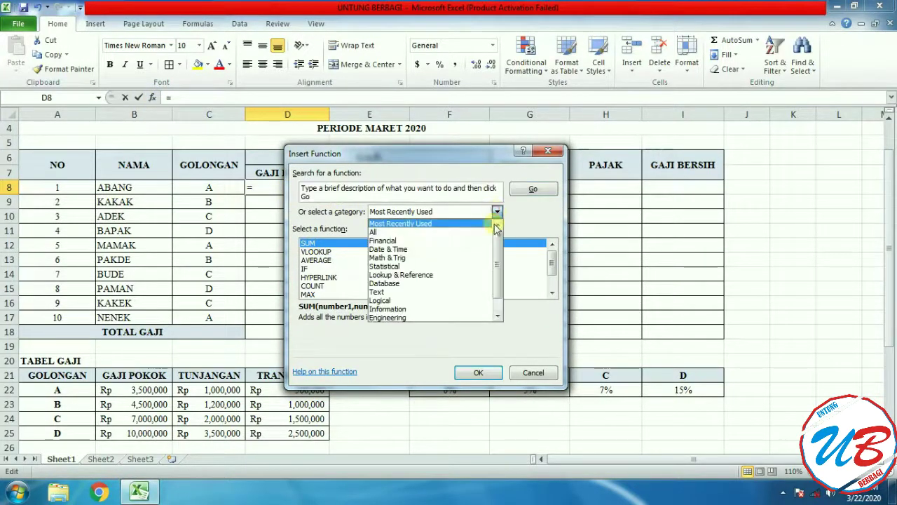
{"action": "left_click", "coordinate": [435, 276]}
{"action": "scroll", "coordinate": [396, 280], "scroll_direction": "down", "scroll_amount": 4}
{"action": "scroll", "coordinate": [341, 281], "scroll_direction": "up", "scroll_amount": 1}
{"action": "scroll", "coordinate": [329, 279], "scroll_direction": "up", "scroll_amount": 2}
{"action": "scroll", "coordinate": [340, 279], "scroll_direction": "down", "scroll_amount": 3}
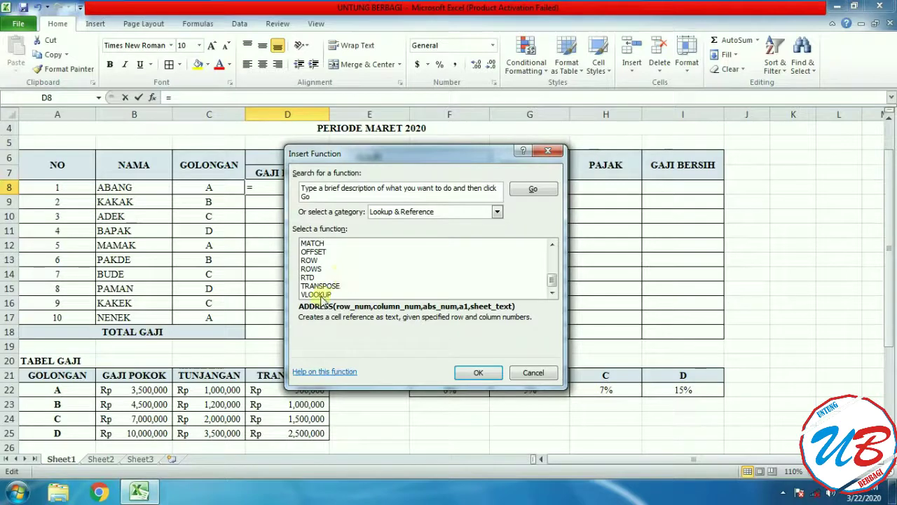
Step: Search the functions for VLOOKUP and insert it into D8
{"action": "left_click", "coordinate": [496, 212]}
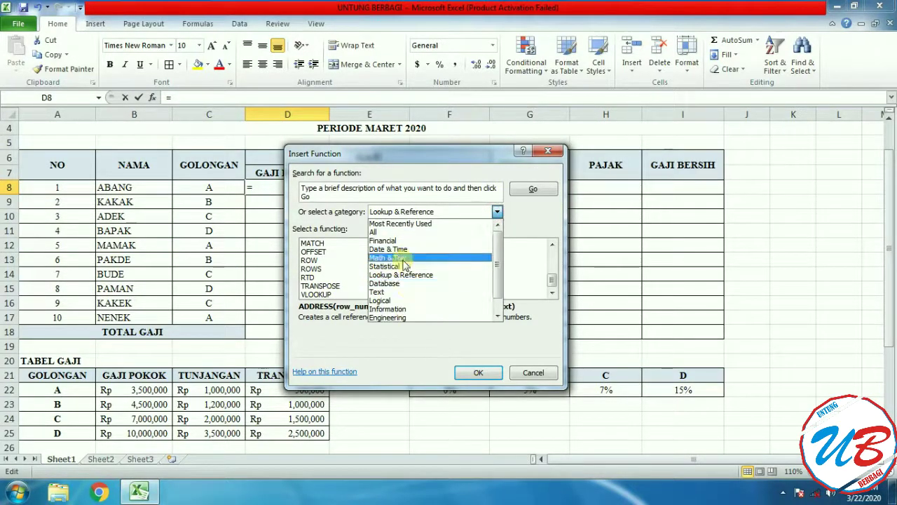
{"action": "left_click", "coordinate": [340, 190]}
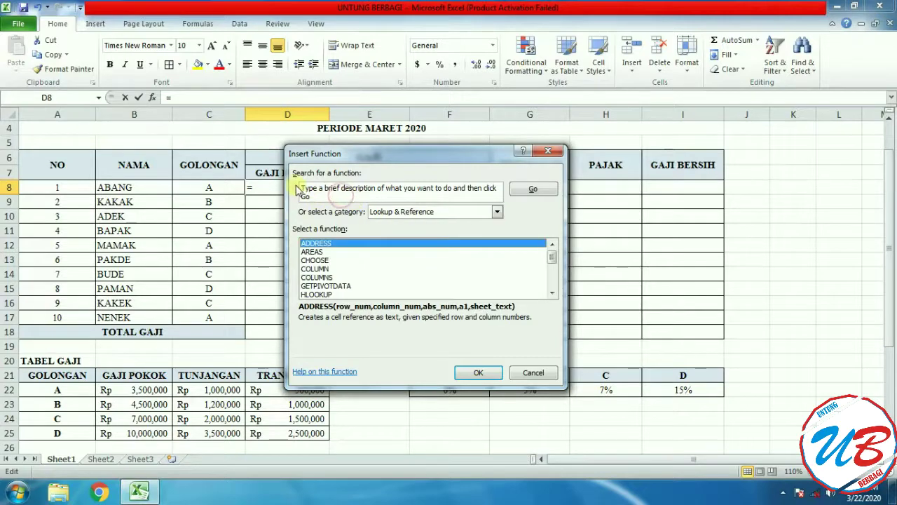
{"action": "left_click", "coordinate": [318, 188]}
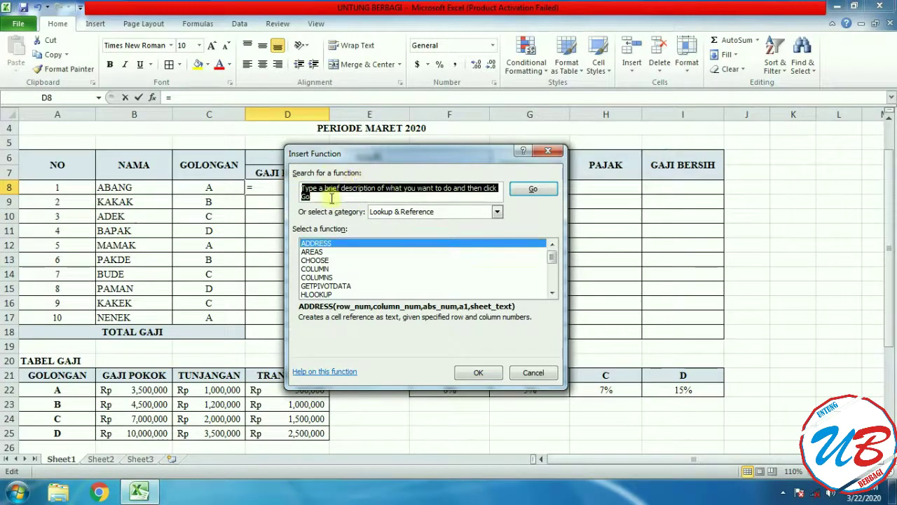
{"action": "type", "text": "VLOOKUP"}
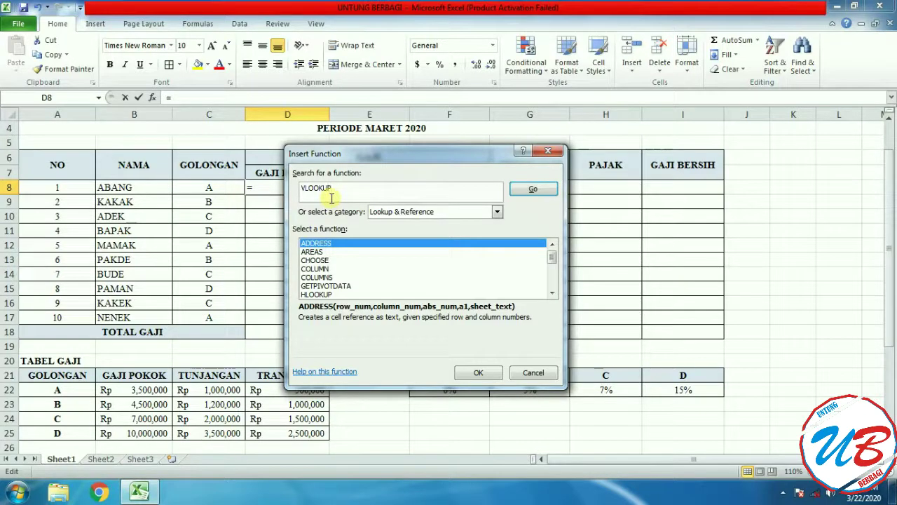
{"action": "key", "text": "Return"}
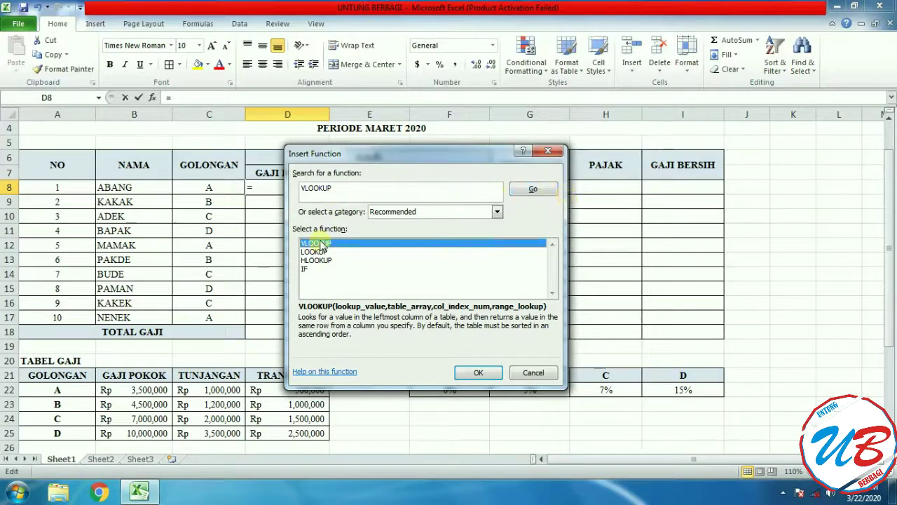
{"action": "left_click", "coordinate": [471, 372]}
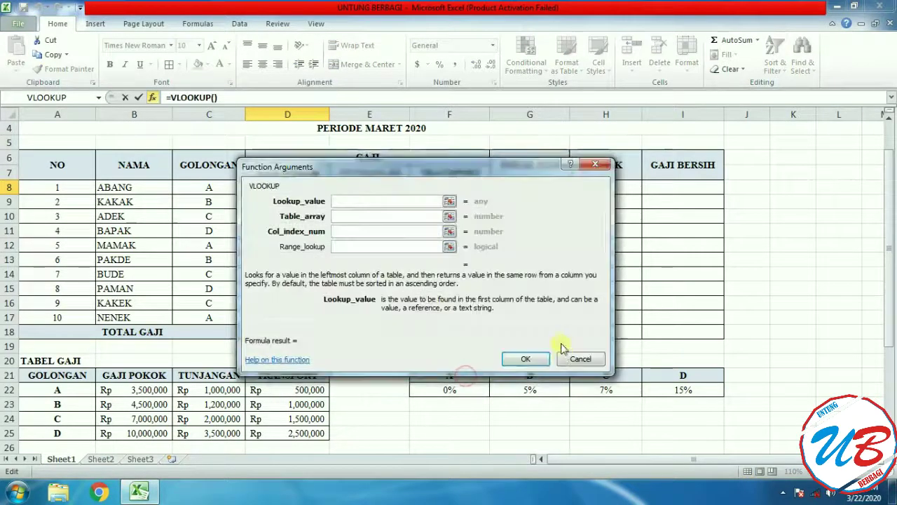
Step: Set the lookup value of the D8 VLOOKUP to C8 and its table array to the TABELGAJI range
{"action": "left_click_drag", "start_coordinate": [336, 166], "coordinate": [464, 160]}
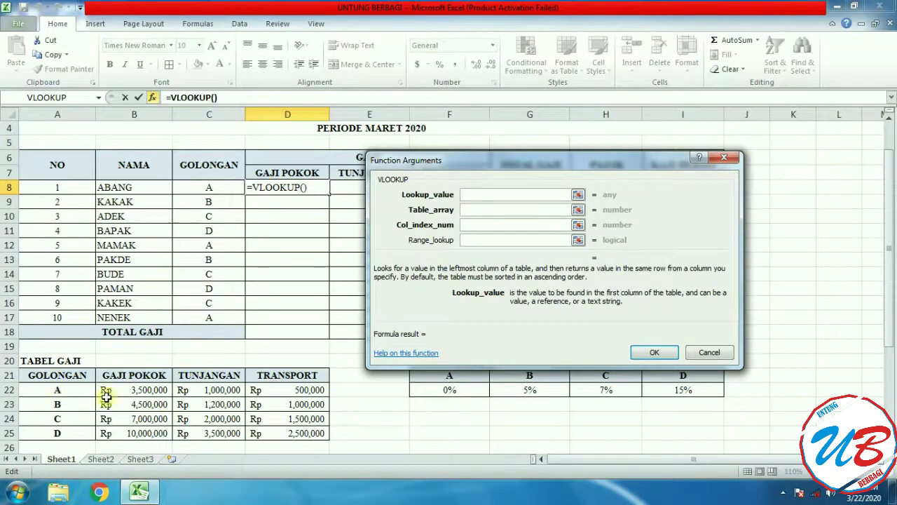
{"action": "left_click", "coordinate": [225, 188]}
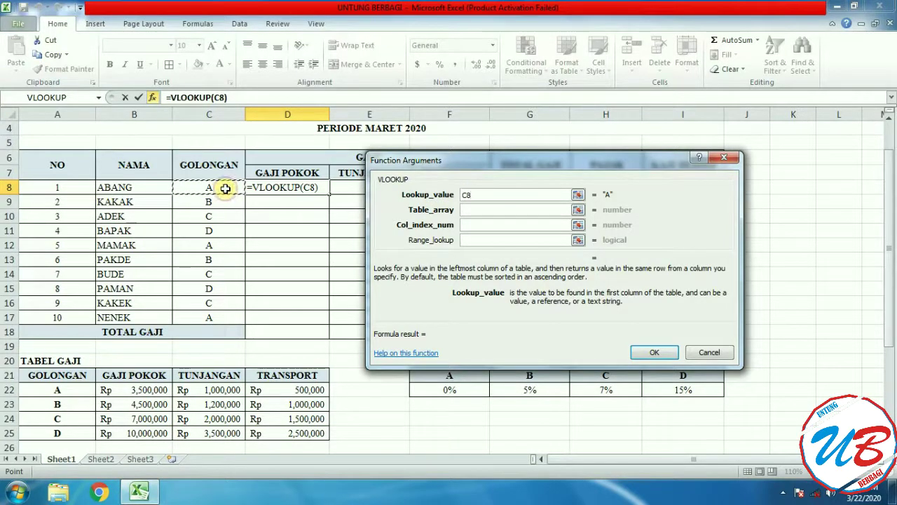
{"action": "left_click", "coordinate": [476, 210]}
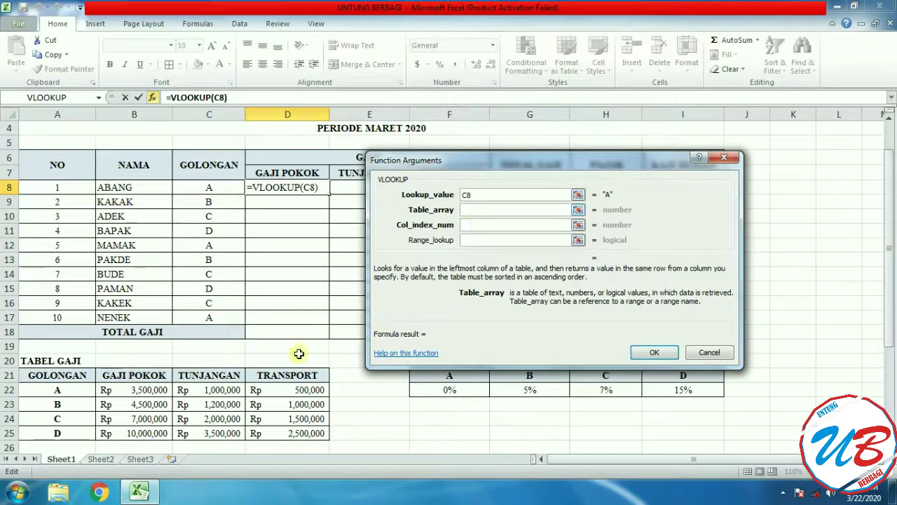
{"action": "left_click_drag", "start_coordinate": [39, 378], "coordinate": [287, 433]}
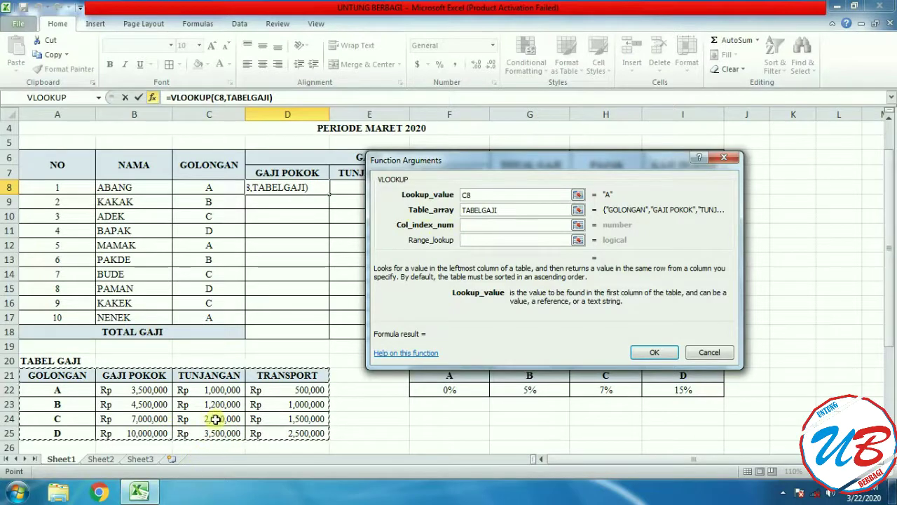
{"action": "left_click", "coordinate": [75, 375]}
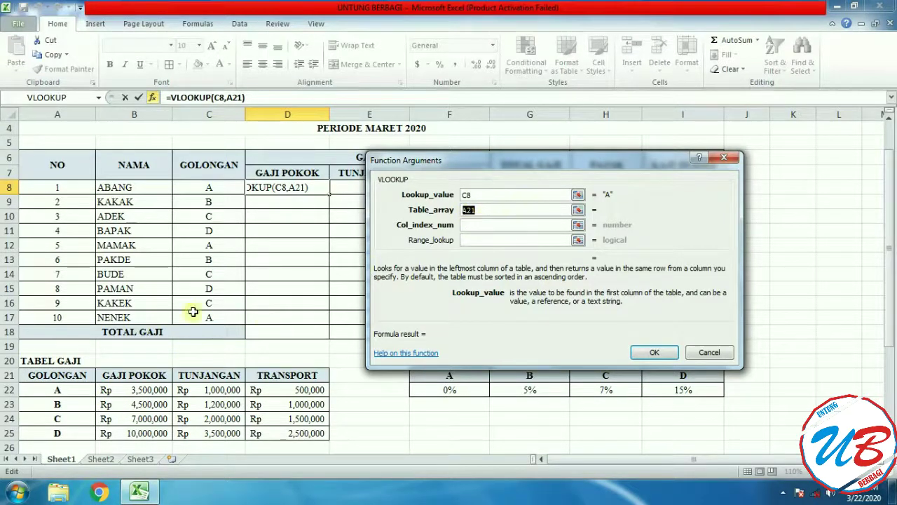
{"action": "left_click_drag", "start_coordinate": [28, 375], "coordinate": [275, 425]}
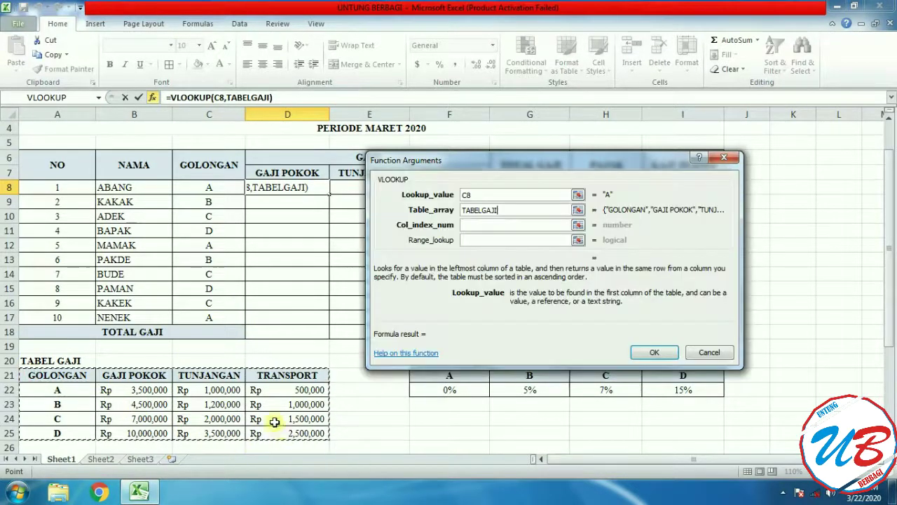
Step: Complete the D8 VLOOKUP with column index 2 and range lookup FALSE, and copy the formula down to D17
{"action": "left_click", "coordinate": [486, 225]}
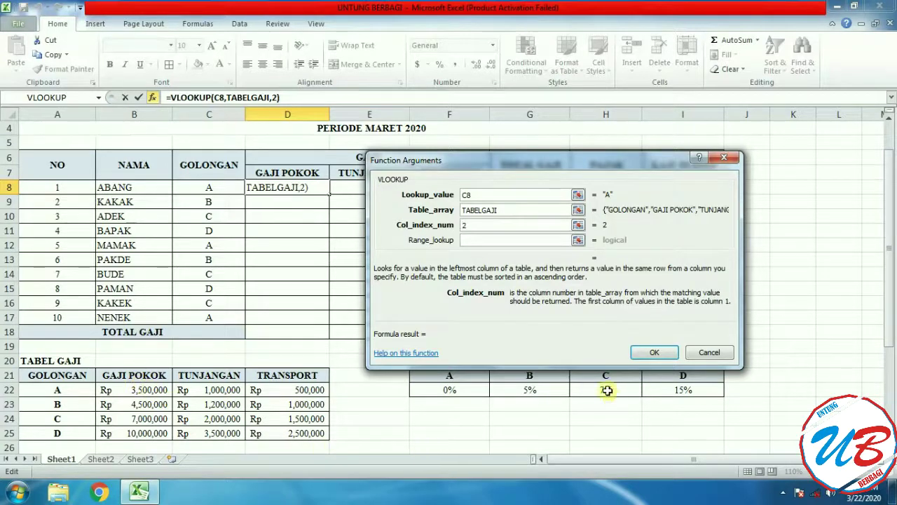
{"action": "left_click", "coordinate": [513, 239]}
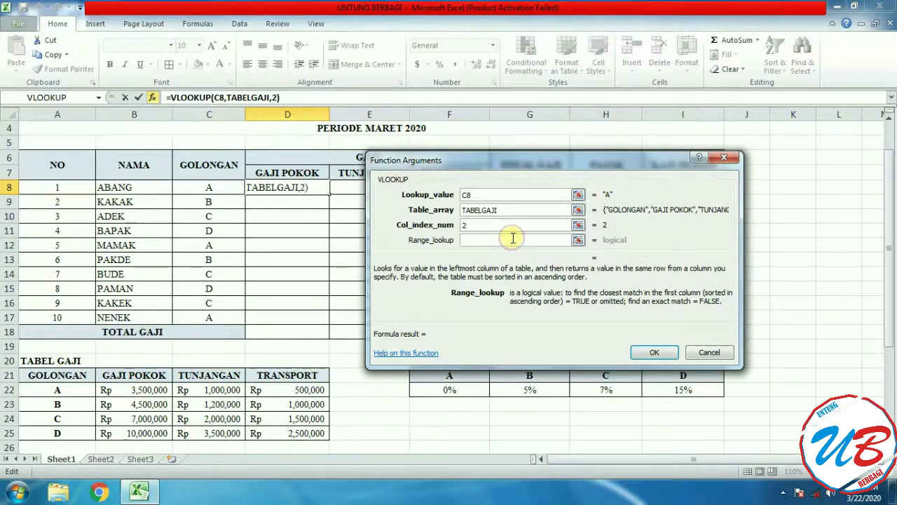
{"action": "type", "text": "FALSE"}
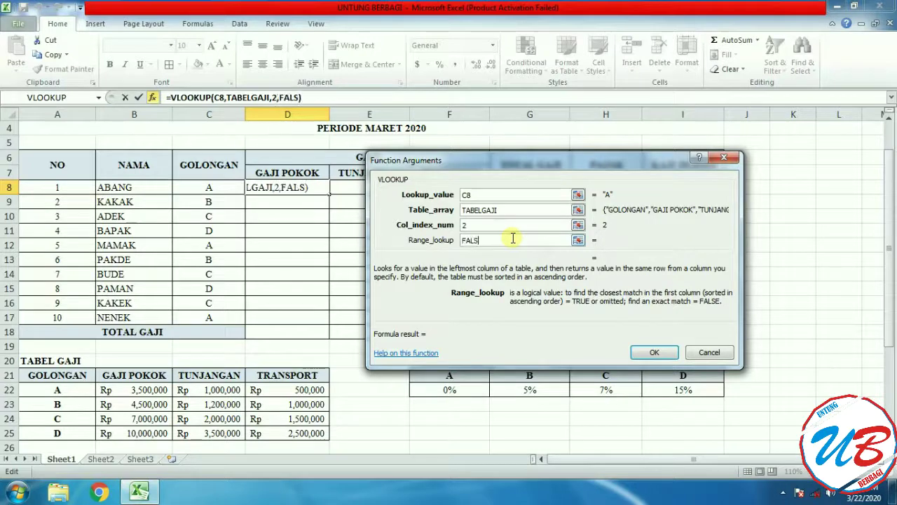
{"action": "left_click", "coordinate": [653, 352]}
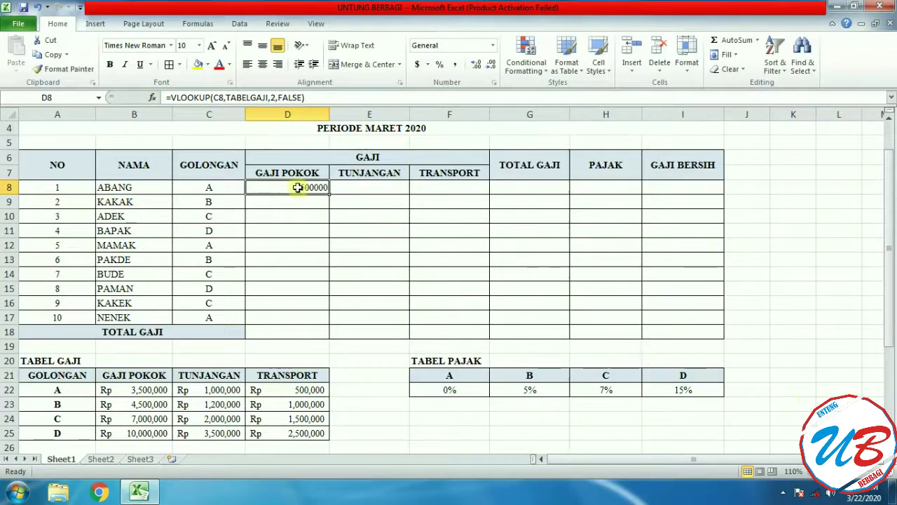
{"action": "left_click_drag", "start_coordinate": [327, 195], "coordinate": [330, 319]}
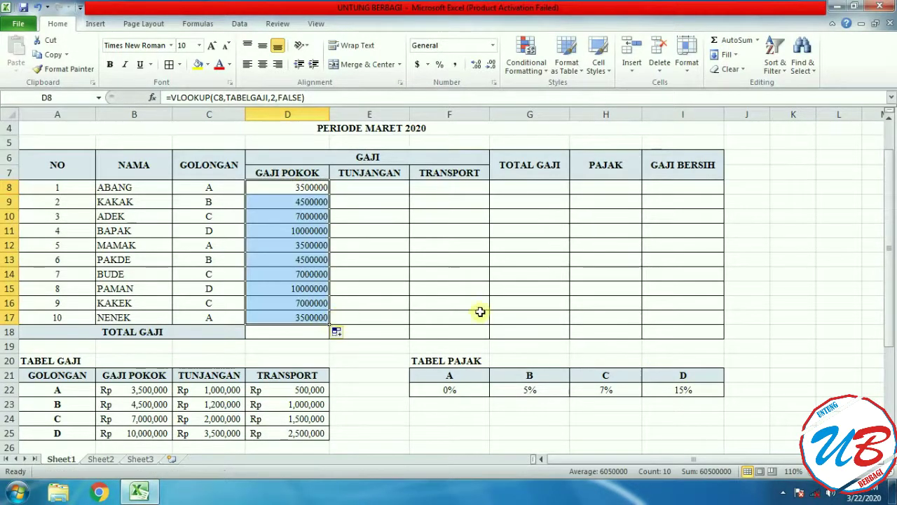
Step: Insert a VLOOKUP into the first TUNJANGAN cell E8 with lookup value C8 and the TABELGAJI range as table array
{"action": "left_click", "coordinate": [359, 185]}
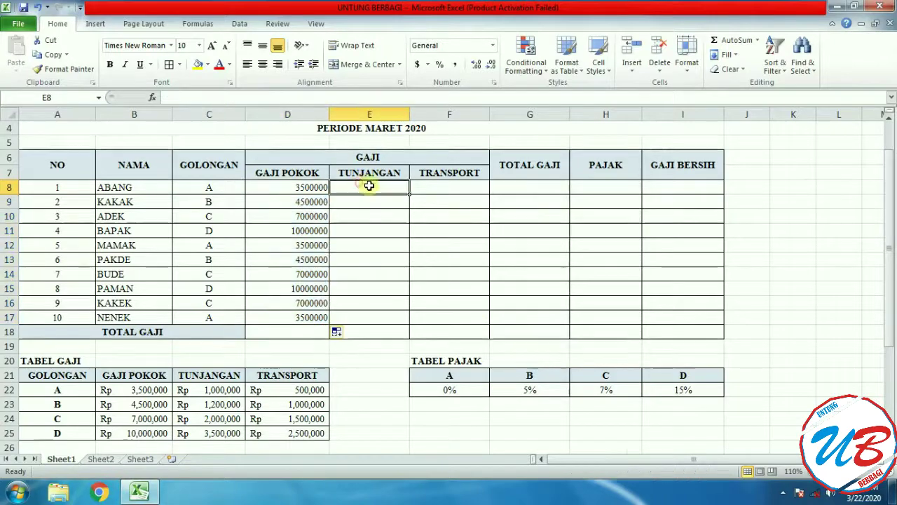
{"action": "left_click", "coordinate": [152, 98]}
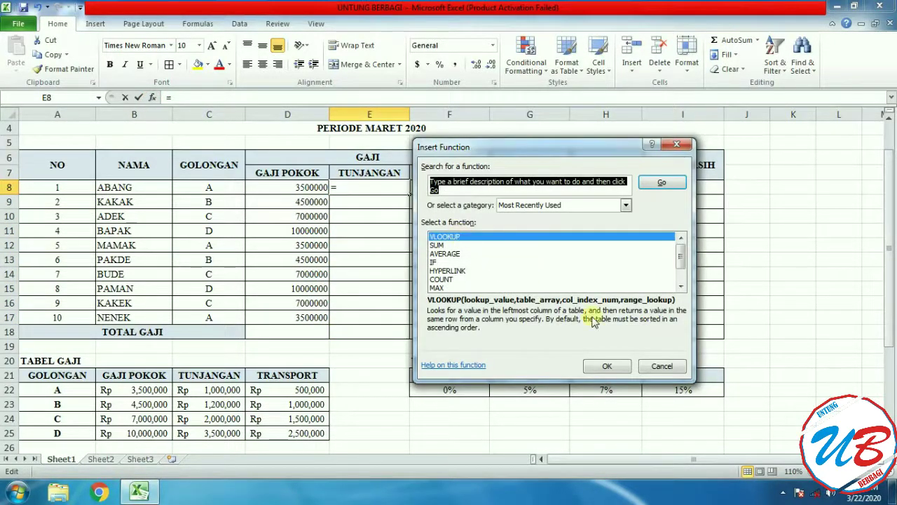
{"action": "left_click", "coordinate": [602, 366]}
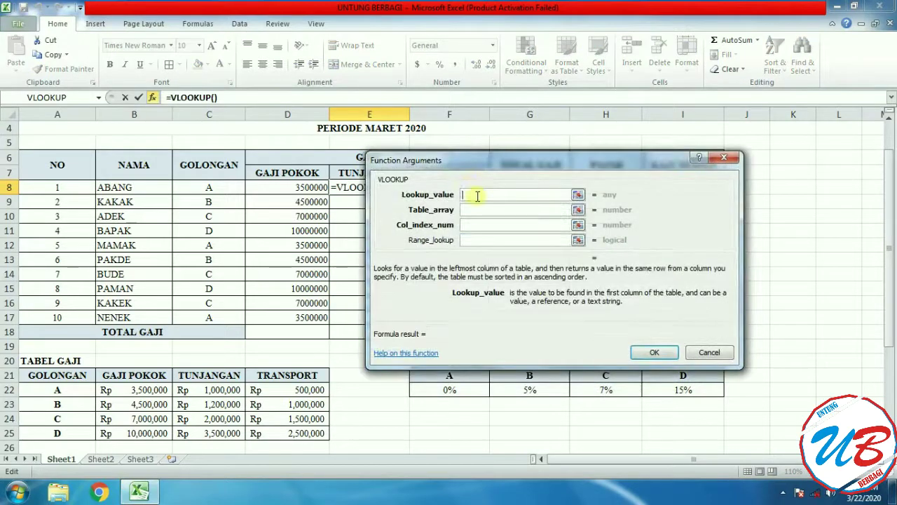
{"action": "left_click", "coordinate": [234, 187]}
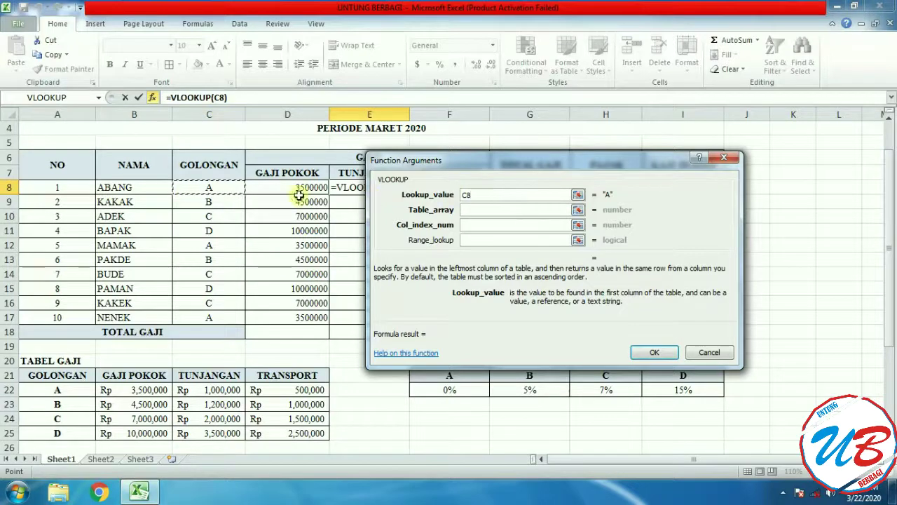
{"action": "left_click", "coordinate": [506, 209]}
{"action": "left_click_drag", "start_coordinate": [67, 370], "coordinate": [272, 435]}
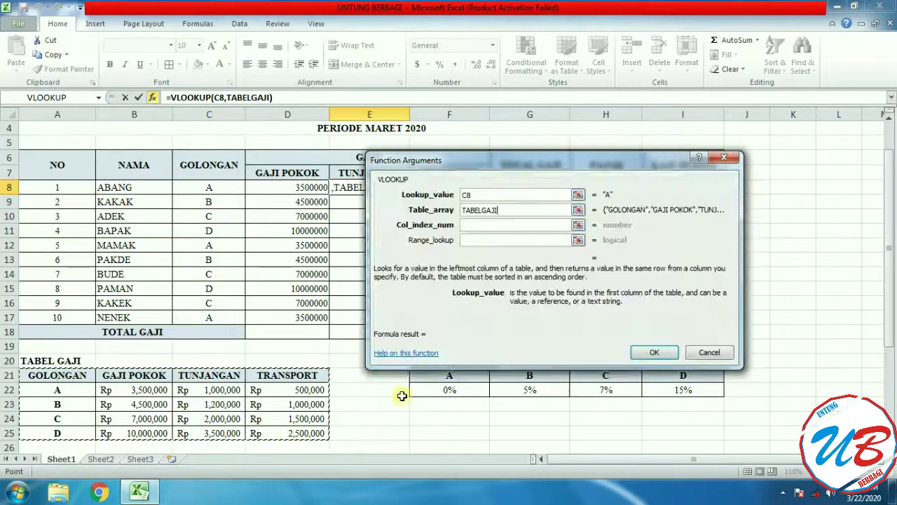
{"action": "double_click", "coordinate": [503, 209]}
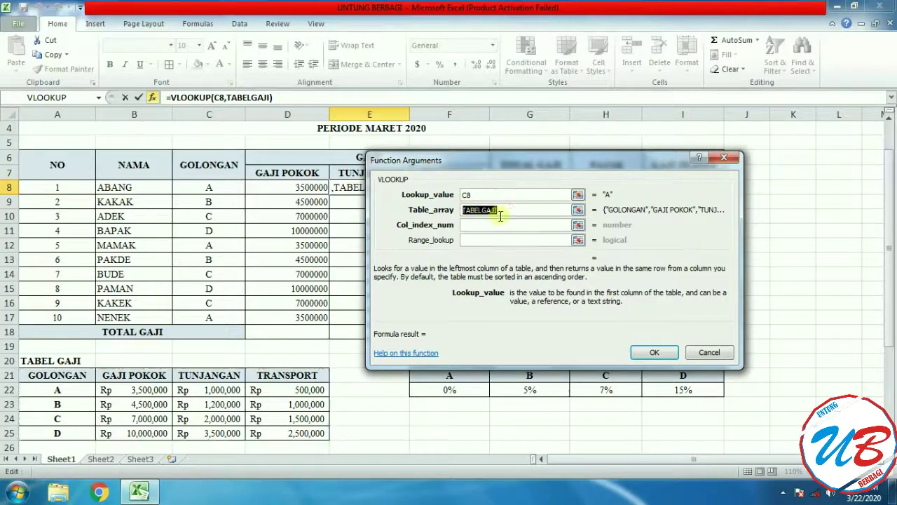
Step: Complete the E8 VLOOKUP with column index 3 and range lookup FALSE, and copy the formula down to E17
{"action": "left_click", "coordinate": [490, 225]}
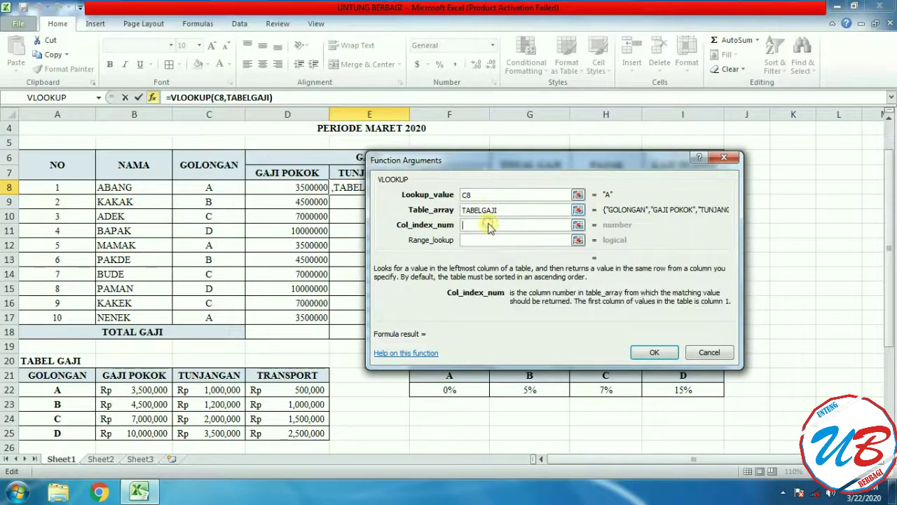
{"action": "type", "text": "3"}
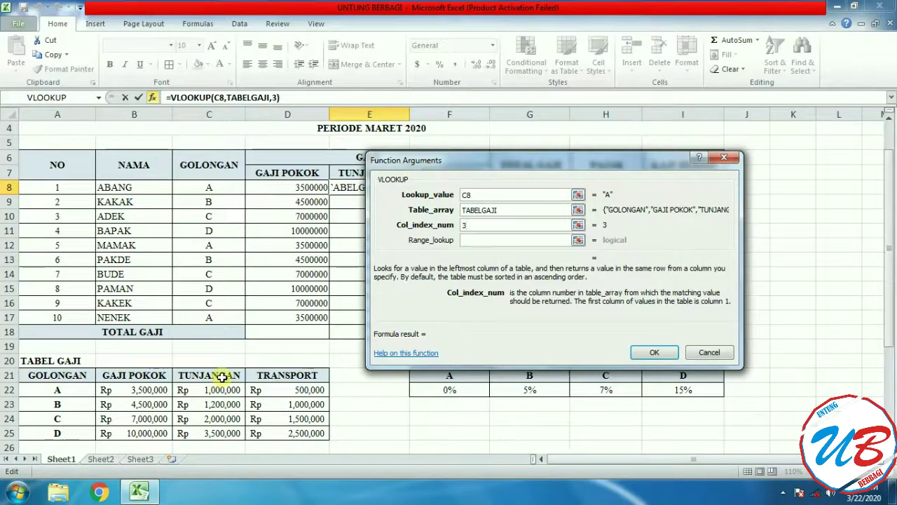
{"action": "left_click", "coordinate": [495, 240]}
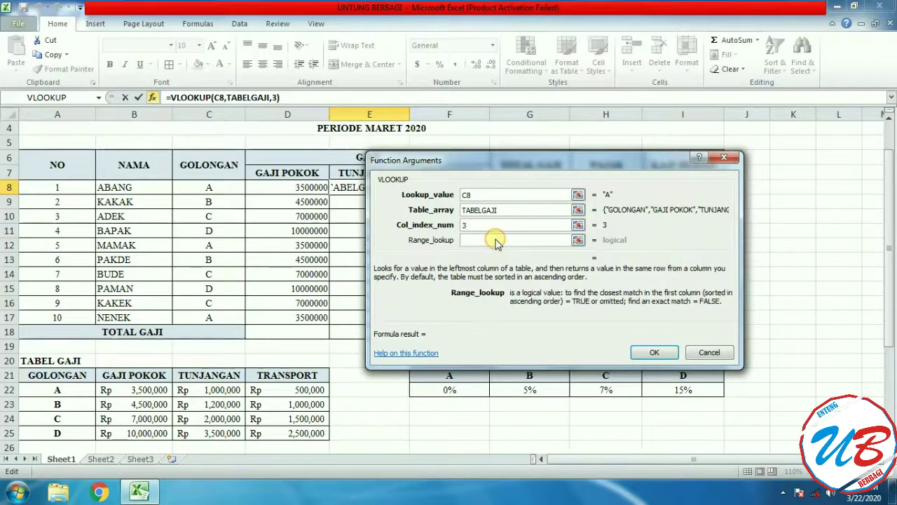
{"action": "type", "text": "FALSE"}
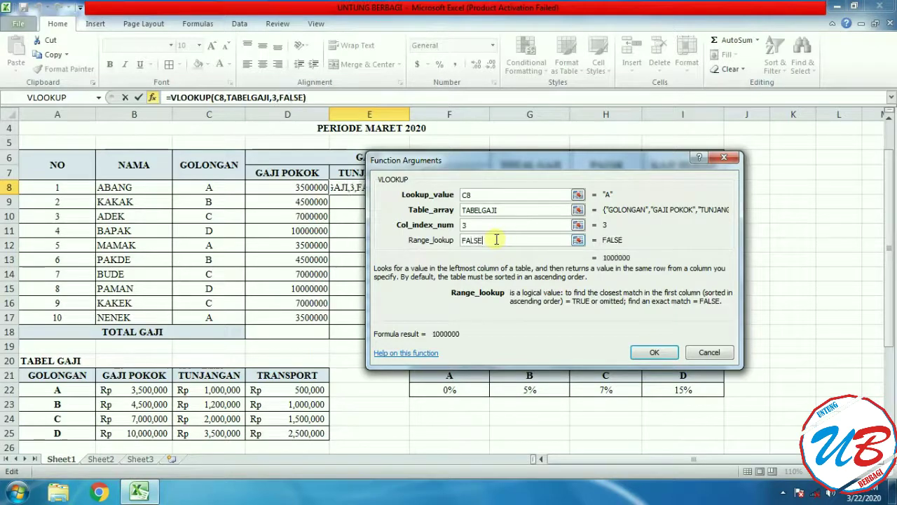
{"action": "left_click", "coordinate": [638, 353]}
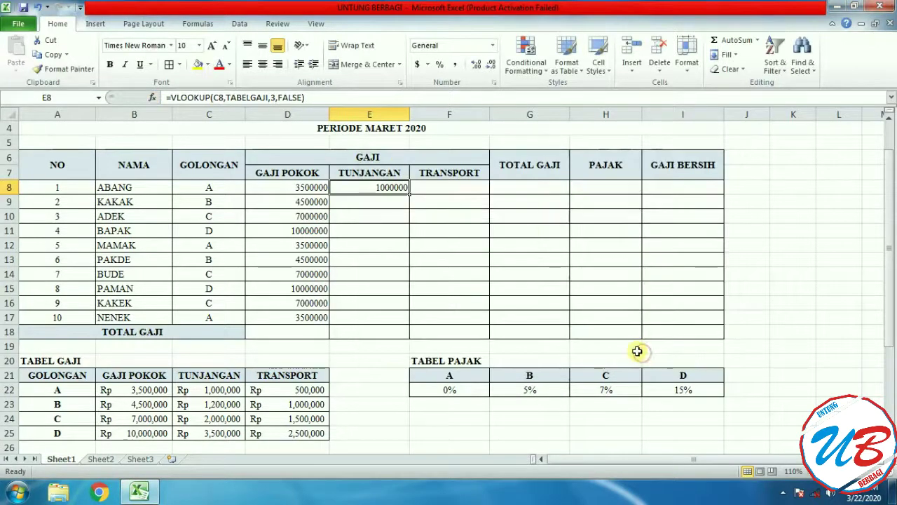
{"action": "left_click_drag", "start_coordinate": [407, 194], "coordinate": [401, 319]}
Step: Insert a VLOOKUP into the first TRANSPORT cell F8 with lookup value C8 and the TABELGAJI range as table array
{"action": "left_click", "coordinate": [443, 190]}
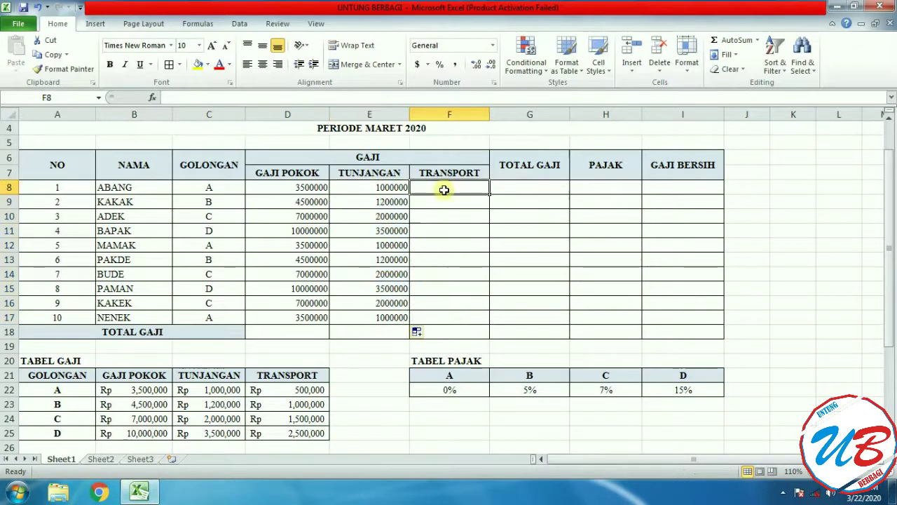
{"action": "left_click", "coordinate": [152, 100]}
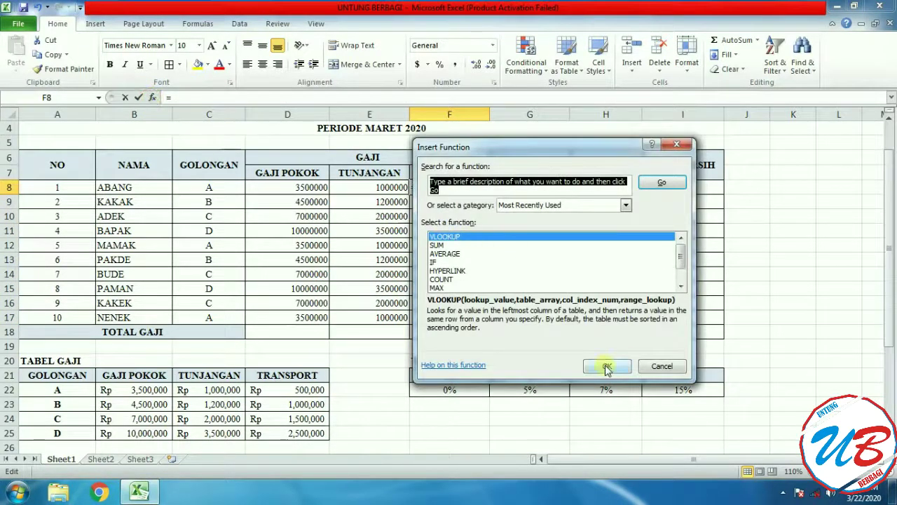
{"action": "left_click", "coordinate": [607, 366]}
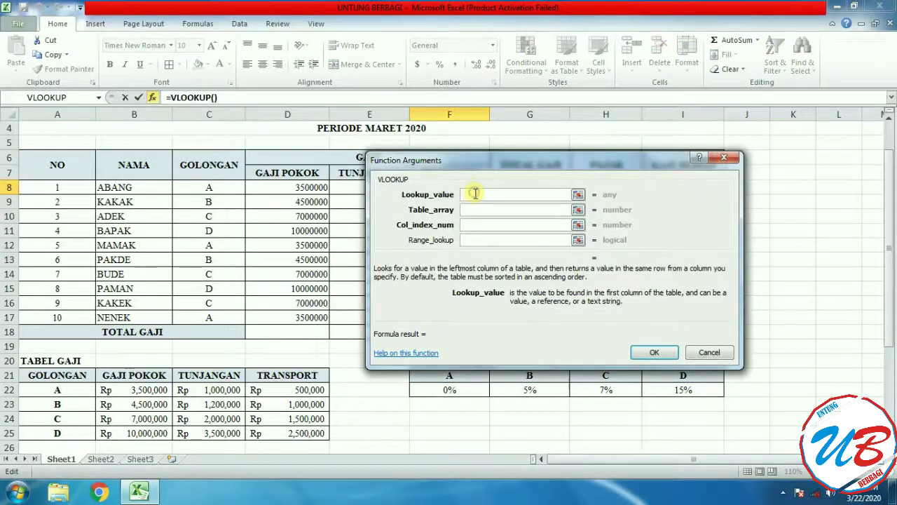
{"action": "left_click", "coordinate": [212, 188]}
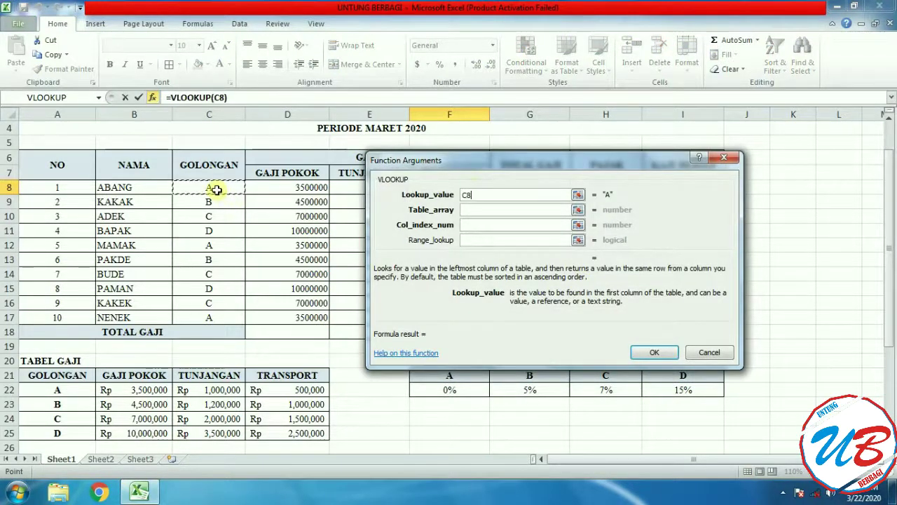
{"action": "left_click", "coordinate": [516, 209]}
{"action": "left_click_drag", "start_coordinate": [44, 374], "coordinate": [297, 436]}
Step: Complete the F8 VLOOKUP with column index 4 and range lookup FALSE, and copy the formula down to F17
{"action": "left_click", "coordinate": [470, 225]}
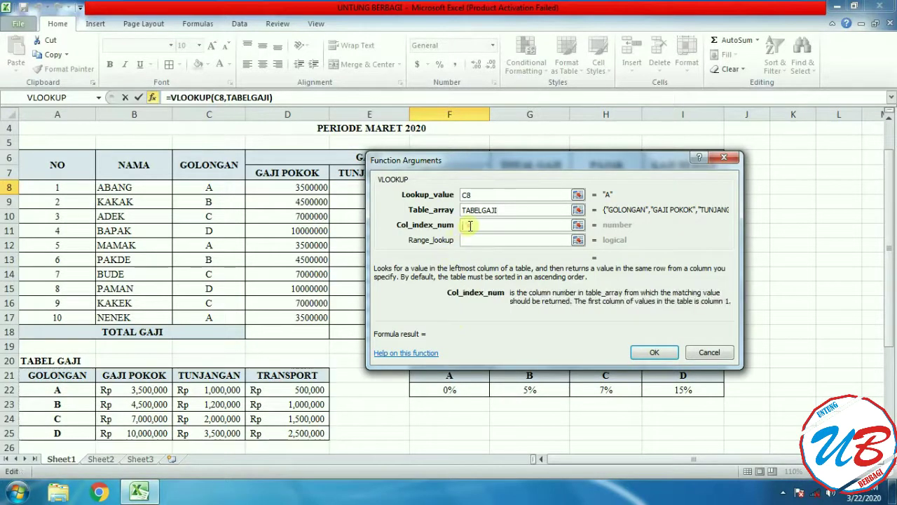
{"action": "type", "text": "4"}
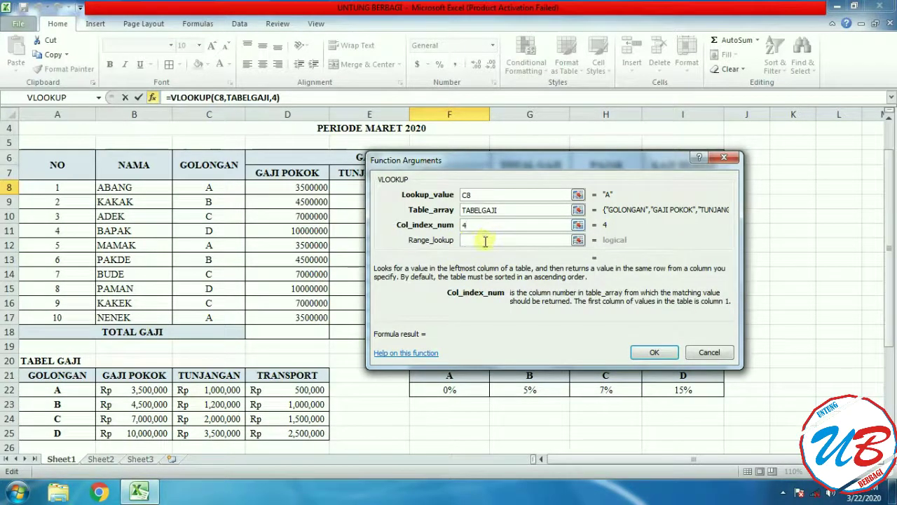
{"action": "left_click", "coordinate": [484, 241]}
{"action": "type", "text": "FALSE"}
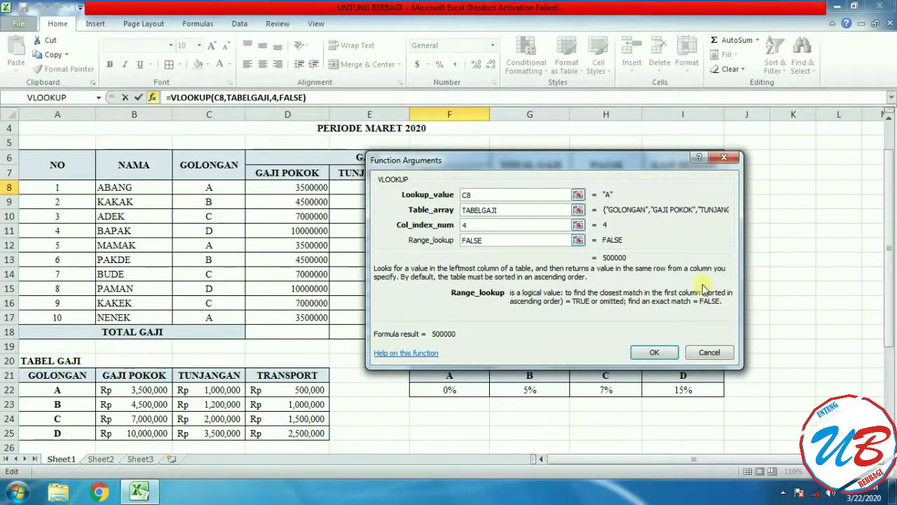
{"action": "left_click", "coordinate": [655, 354]}
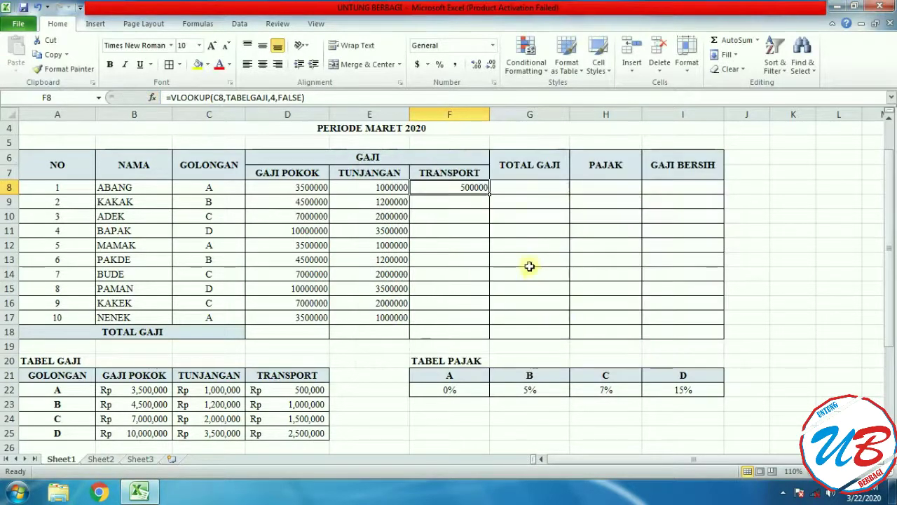
{"action": "left_click_drag", "start_coordinate": [488, 194], "coordinate": [484, 321]}
{"action": "left_click", "coordinate": [549, 245]}
{"action": "left_click", "coordinate": [537, 185]}
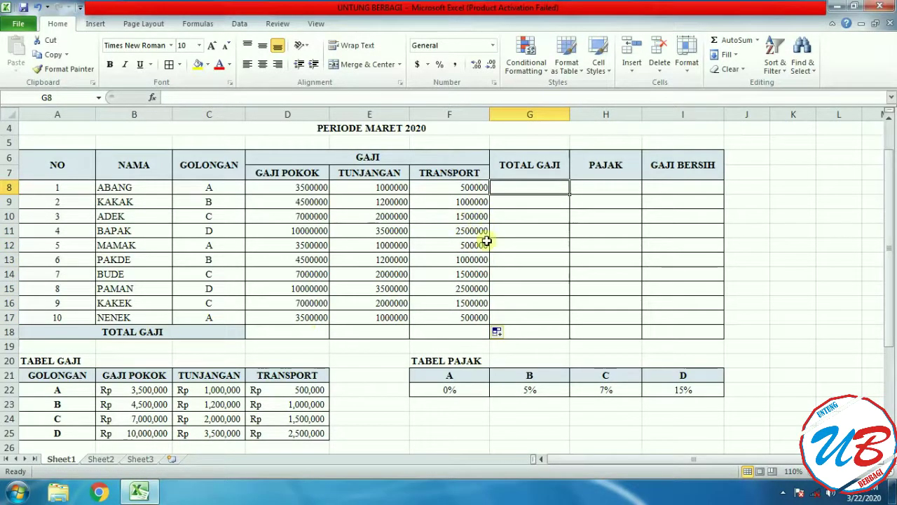
Step: Colour the text of exercise instructions 1 (VLOOKUP columns) and 3 (TOTAL GAJI) under SOAL red
{"action": "scroll", "coordinate": [486, 260], "scroll_direction": "down", "scroll_amount": 5}
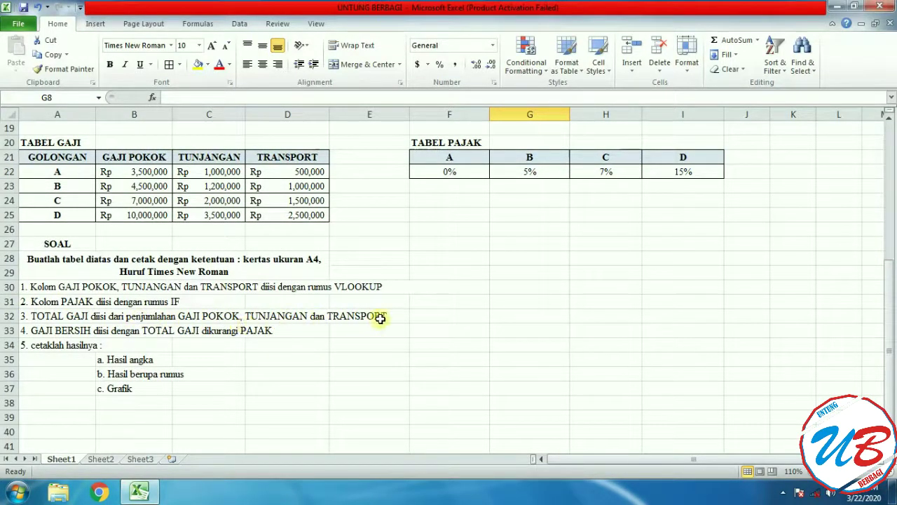
{"action": "left_click", "coordinate": [384, 286]}
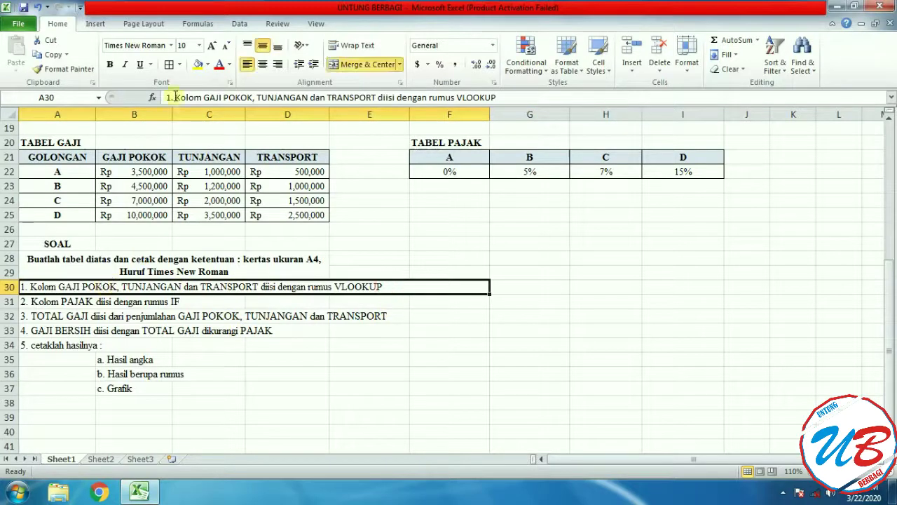
{"action": "left_click", "coordinate": [219, 65]}
{"action": "left_click_drag", "start_coordinate": [397, 316], "coordinate": [38, 318]}
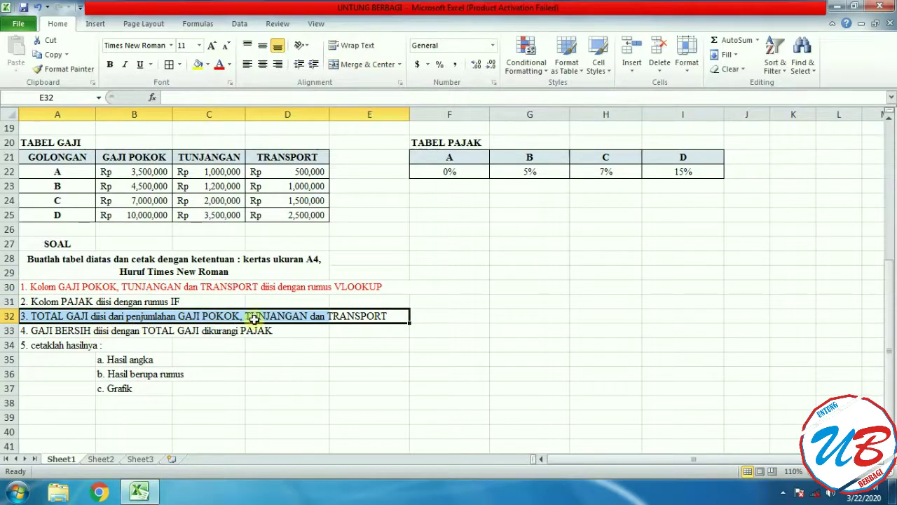
{"action": "left_click", "coordinate": [219, 65]}
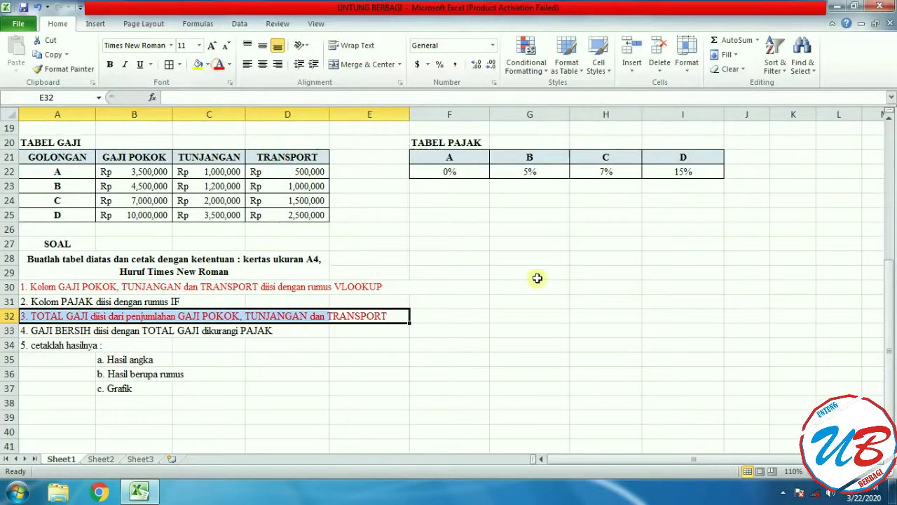
{"action": "left_click", "coordinate": [534, 273]}
Step: Search the functions for SUM and insert it into the first TOTAL GAJI cell G8
{"action": "scroll", "coordinate": [574, 367], "scroll_direction": "up", "scroll_amount": 5}
{"action": "left_click", "coordinate": [535, 188]}
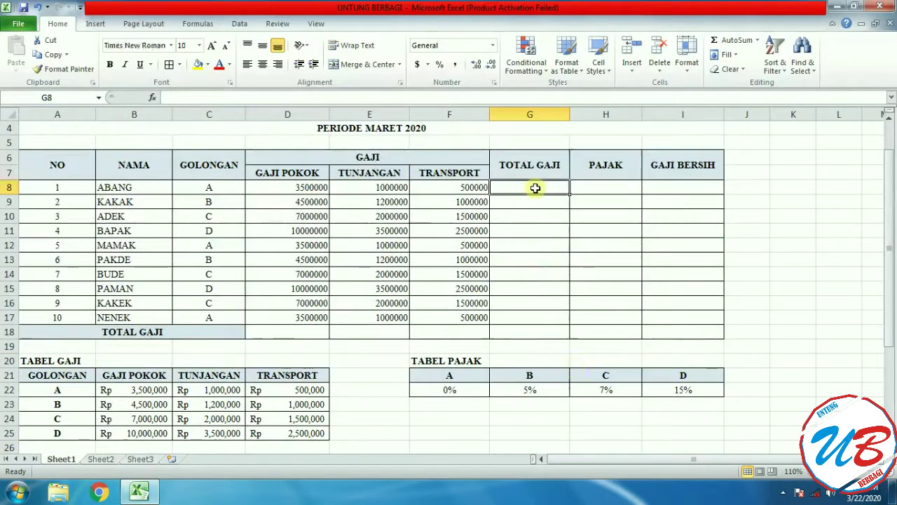
{"action": "type", "text": "="}
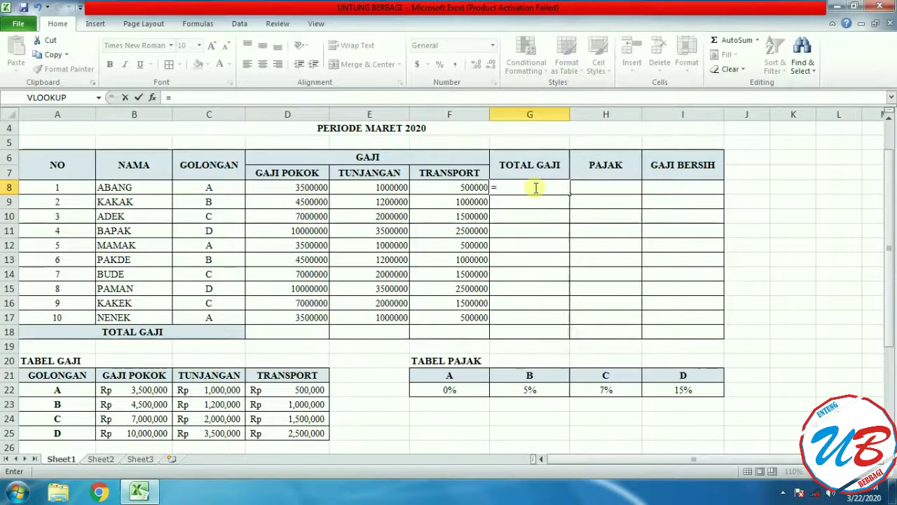
{"action": "key", "text": "Escape"}
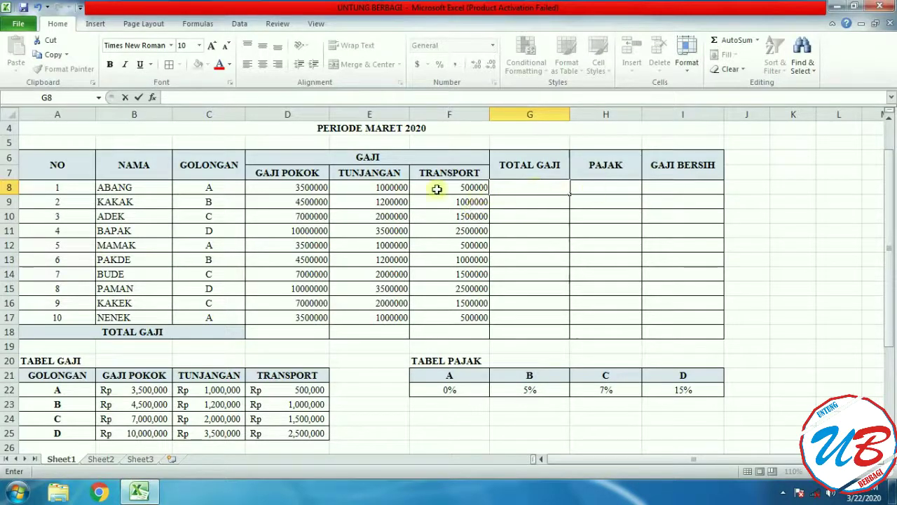
{"action": "left_click", "coordinate": [153, 97]}
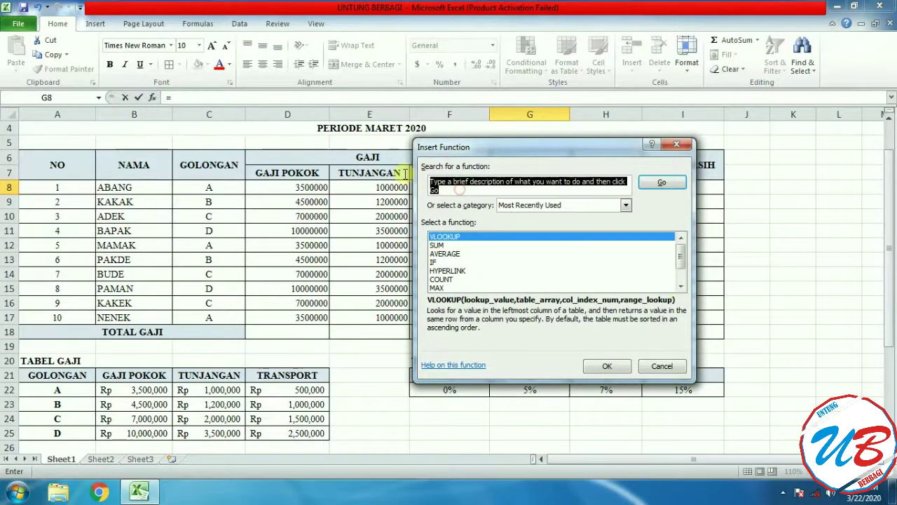
{"action": "type", "text": "SUM"}
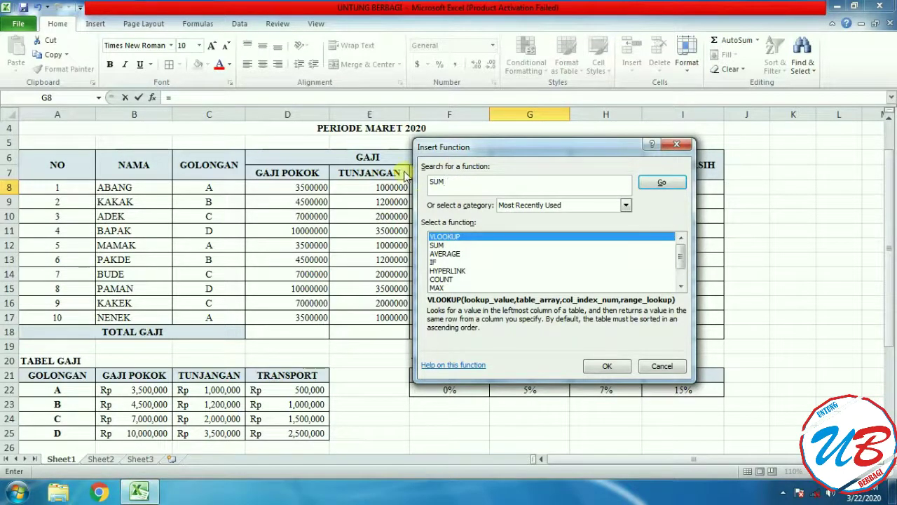
{"action": "left_click", "coordinate": [668, 193]}
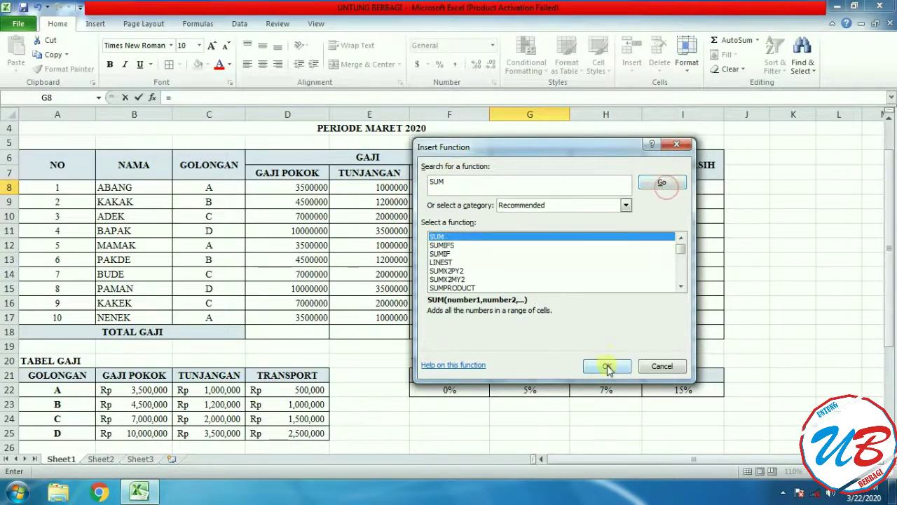
{"action": "left_click", "coordinate": [607, 365]}
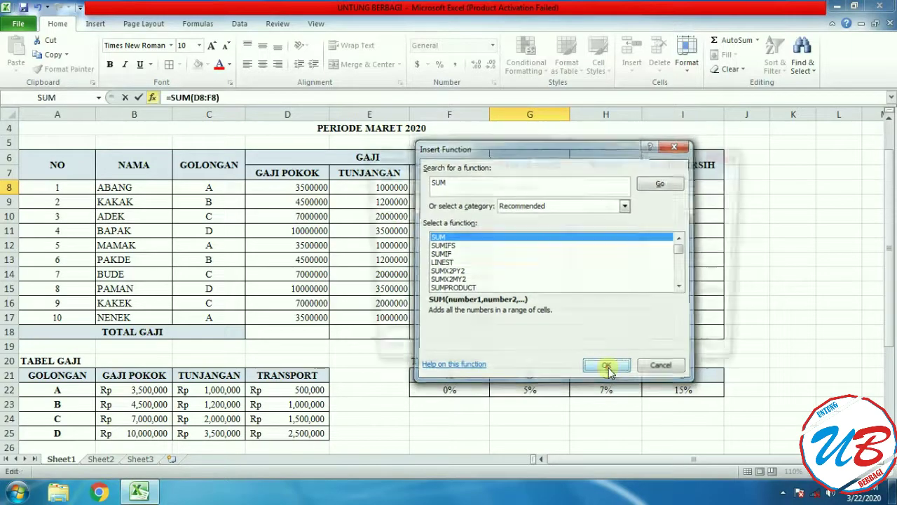
Step: Set the G8 SUM range to D8:F8 and copy the formula down to G17
{"action": "left_click_drag", "start_coordinate": [454, 153], "coordinate": [444, 290]}
{"action": "left_click_drag", "start_coordinate": [290, 190], "coordinate": [459, 192]}
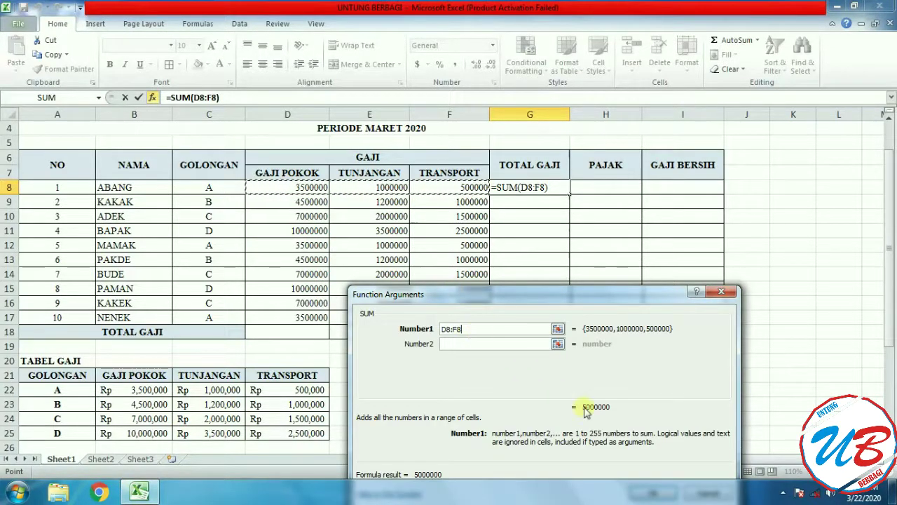
{"action": "left_click_drag", "start_coordinate": [601, 297], "coordinate": [573, 188]}
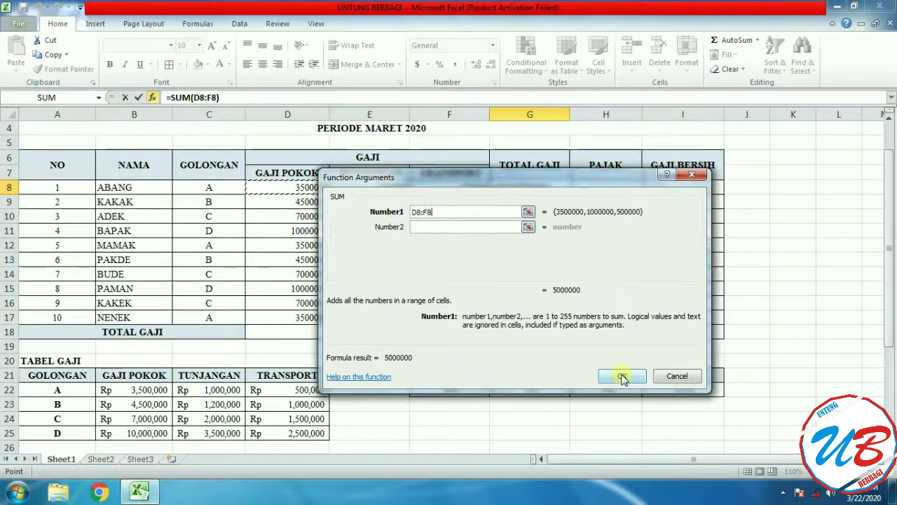
{"action": "left_click", "coordinate": [624, 377]}
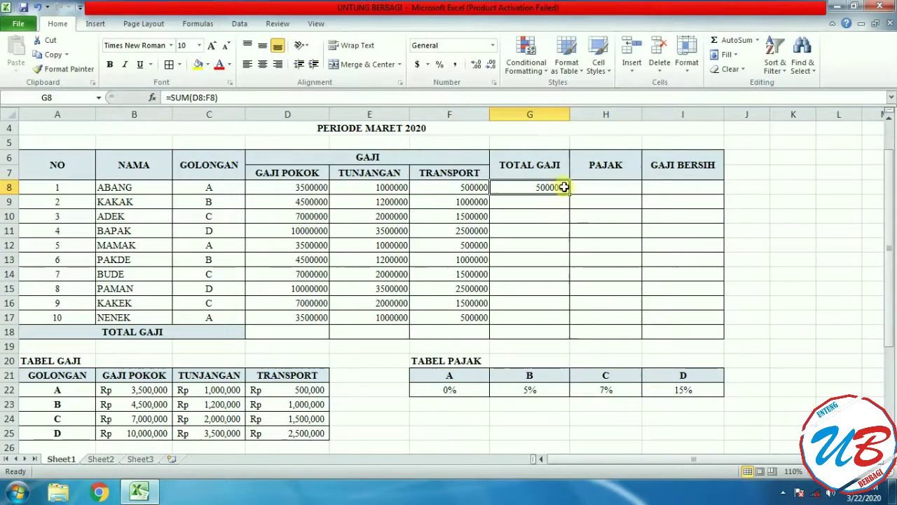
{"action": "left_click_drag", "start_coordinate": [569, 195], "coordinate": [553, 320]}
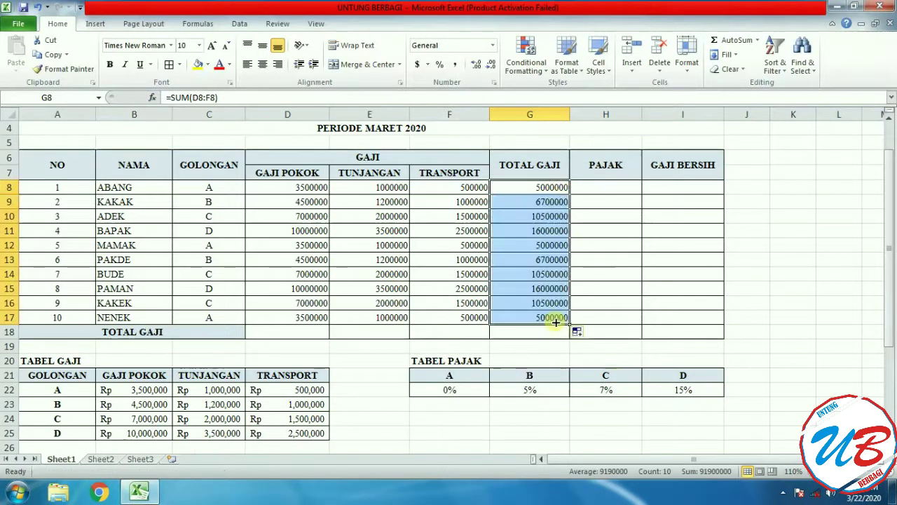
Step: Read exercise instruction 2 under SOAL for how the PAJAK column has to be filled
{"action": "left_click", "coordinate": [613, 188]}
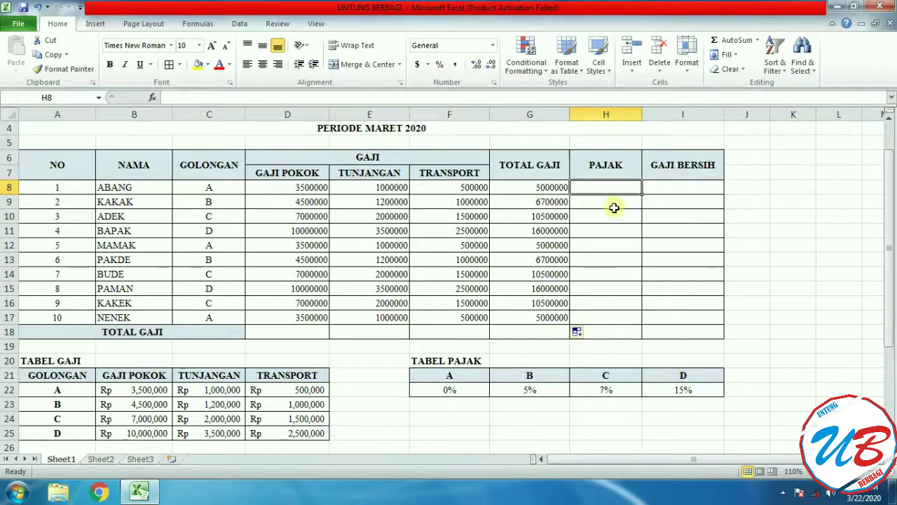
{"action": "scroll", "coordinate": [360, 300], "scroll_direction": "down", "scroll_amount": 5}
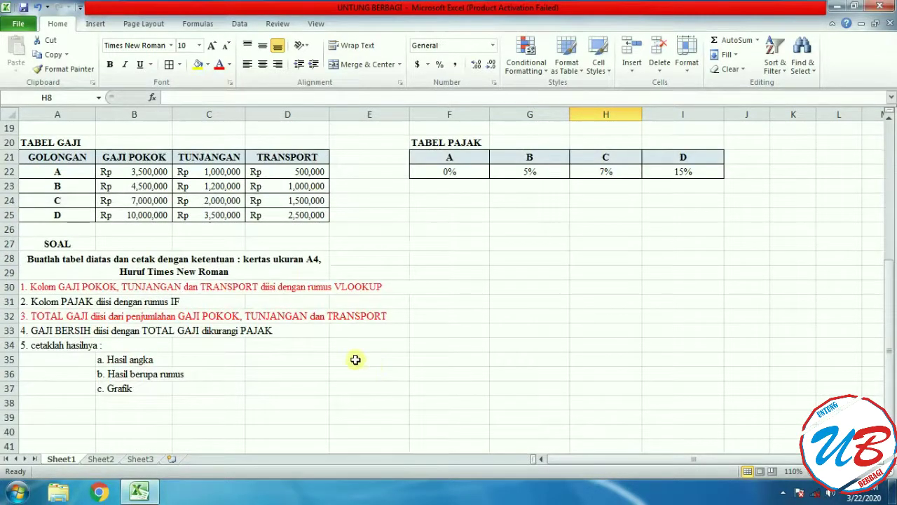
{"action": "left_click_drag", "start_coordinate": [181, 301], "coordinate": [60, 301]}
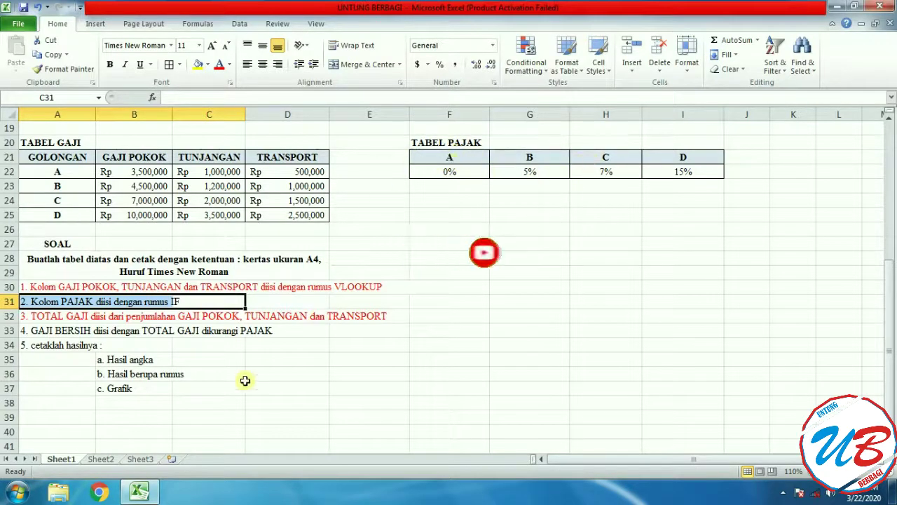
{"action": "left_click", "coordinate": [192, 303]}
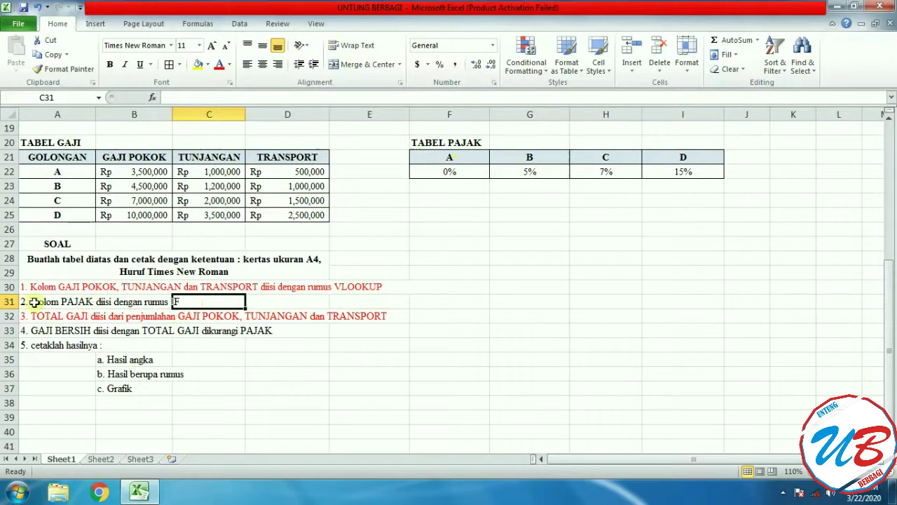
{"action": "left_click_drag", "start_coordinate": [25, 300], "coordinate": [181, 300]}
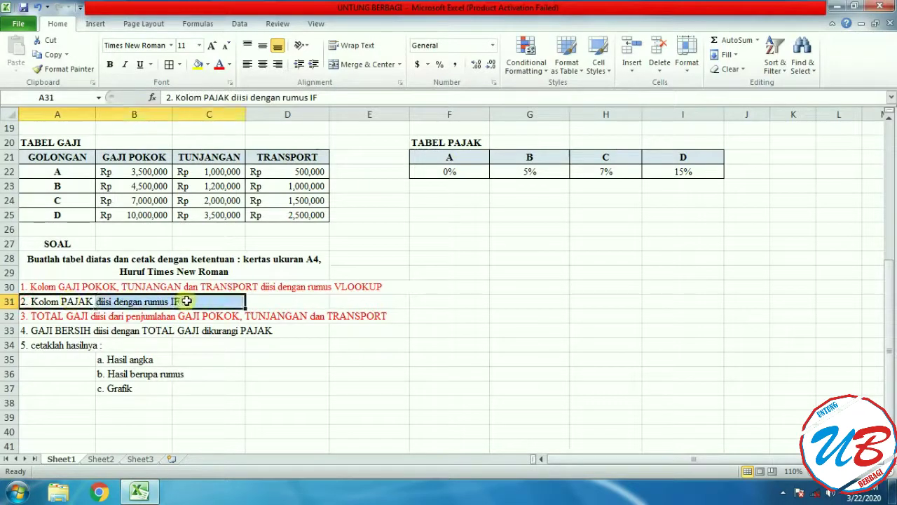
{"action": "left_click", "coordinate": [574, 314]}
{"action": "scroll", "coordinate": [691, 357], "scroll_direction": "up", "scroll_amount": 6}
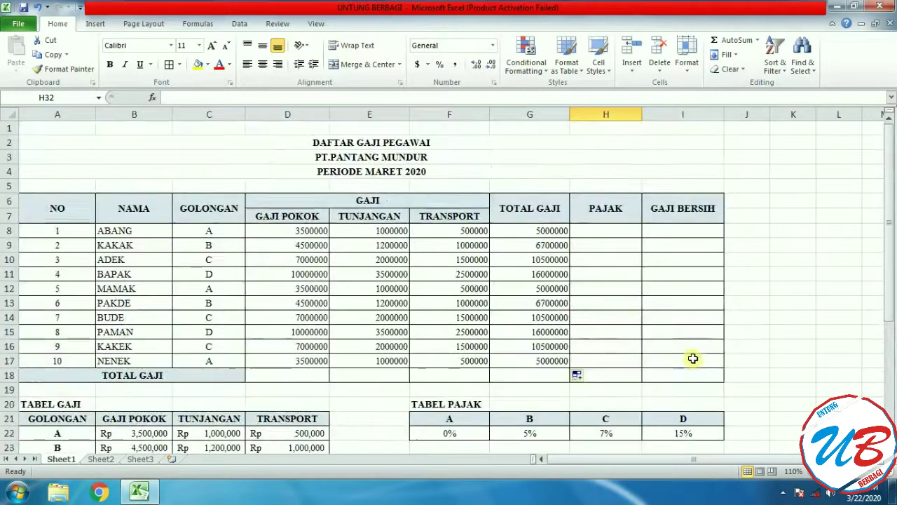
Step: Start an IF formula in the first PAJAK cell H8 with the logical test C8="A"
{"action": "left_click", "coordinate": [592, 234]}
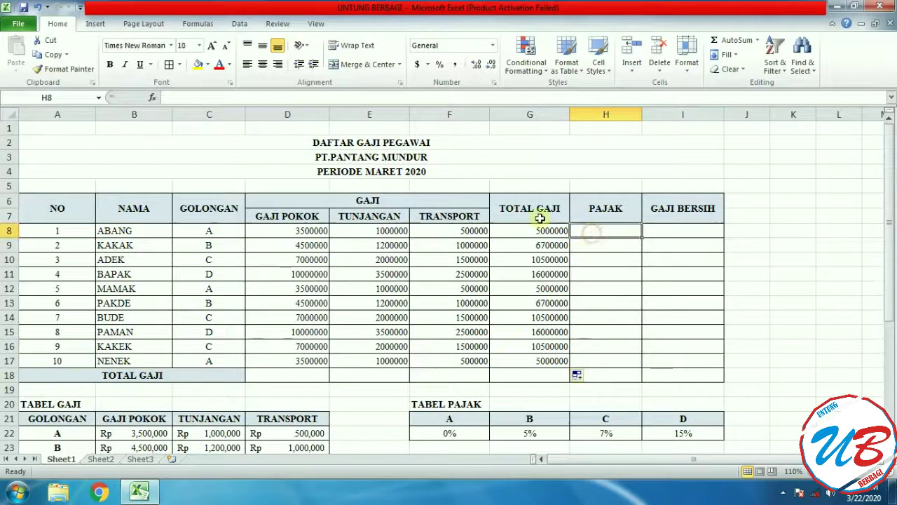
{"action": "left_click", "coordinate": [215, 96]}
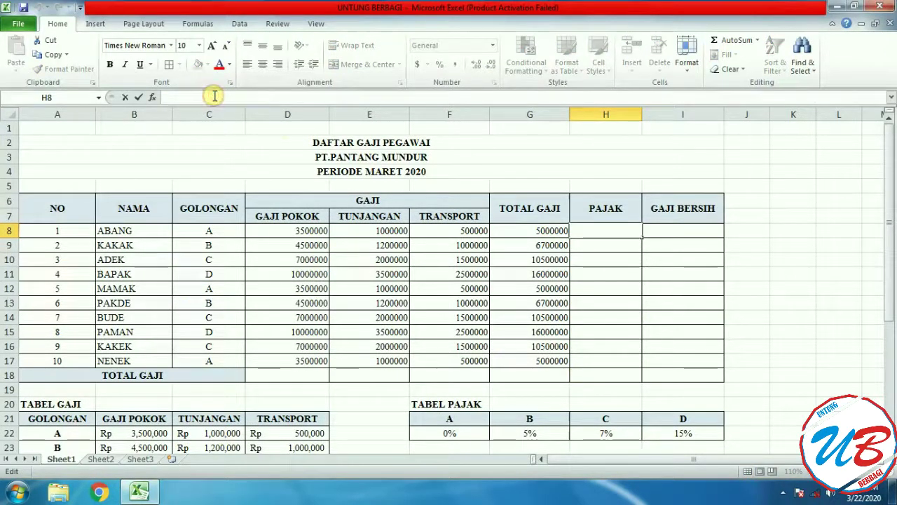
{"action": "type", "text": "="}
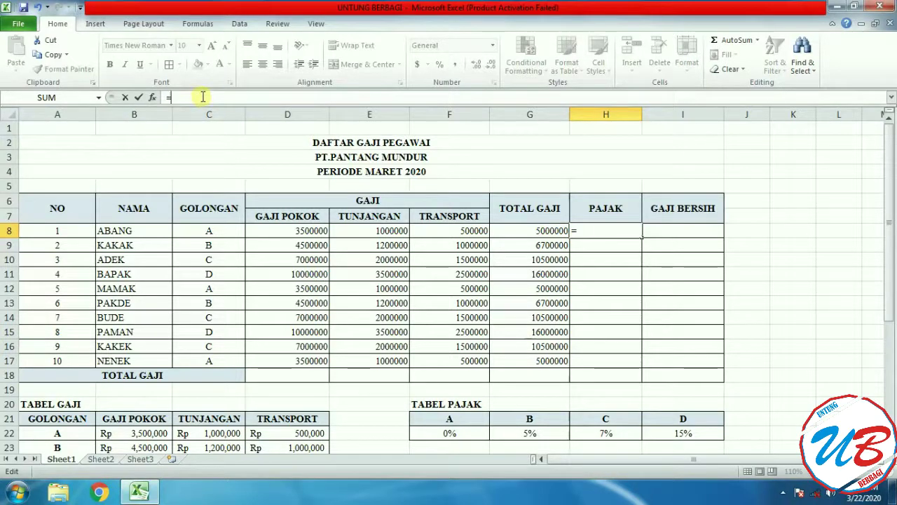
{"action": "type", "text": "IF"}
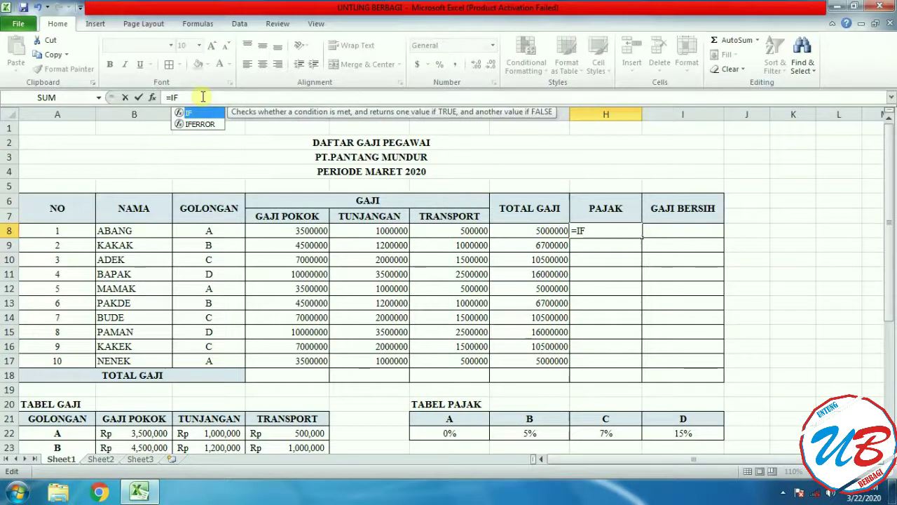
{"action": "type", "text": "("}
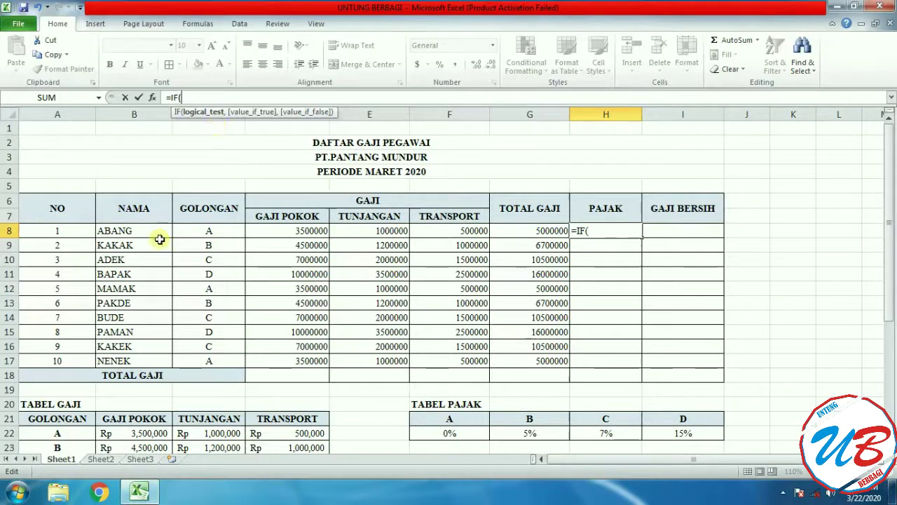
{"action": "left_click", "coordinate": [219, 230]}
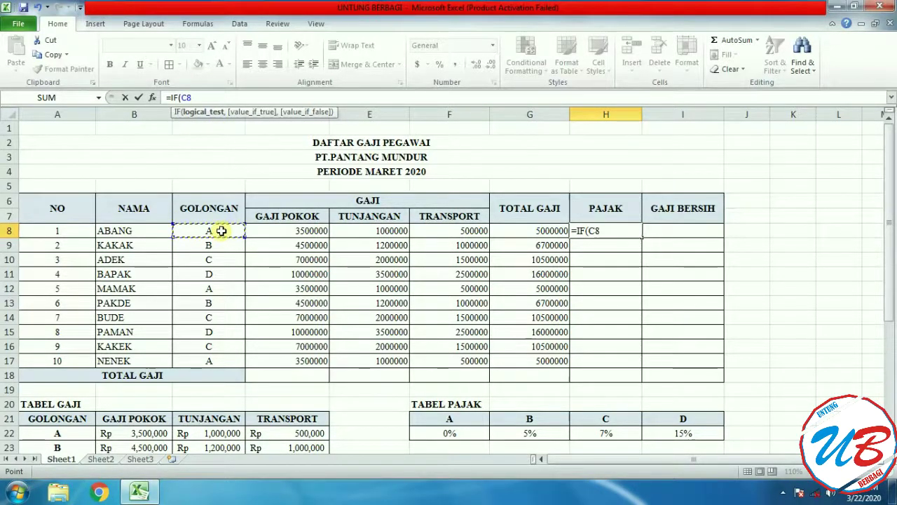
{"action": "type", "text": "="}
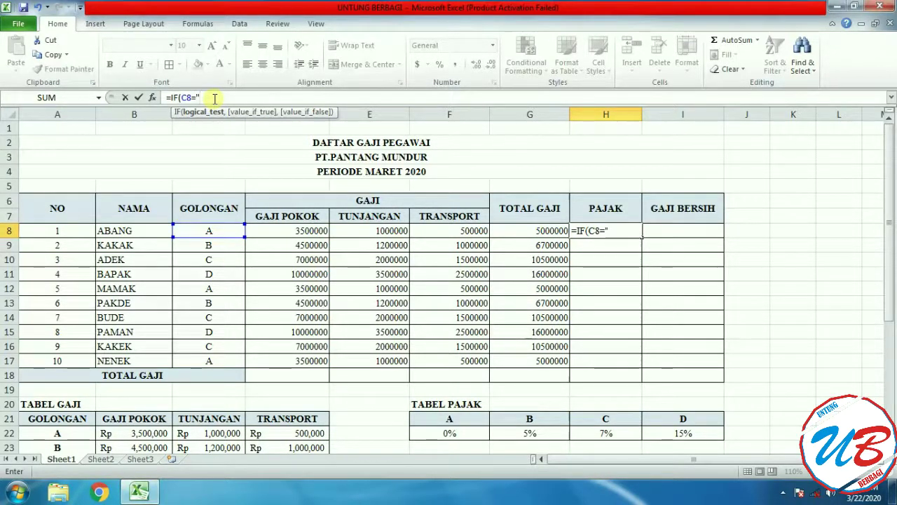
{"action": "type", "text": "\";"}
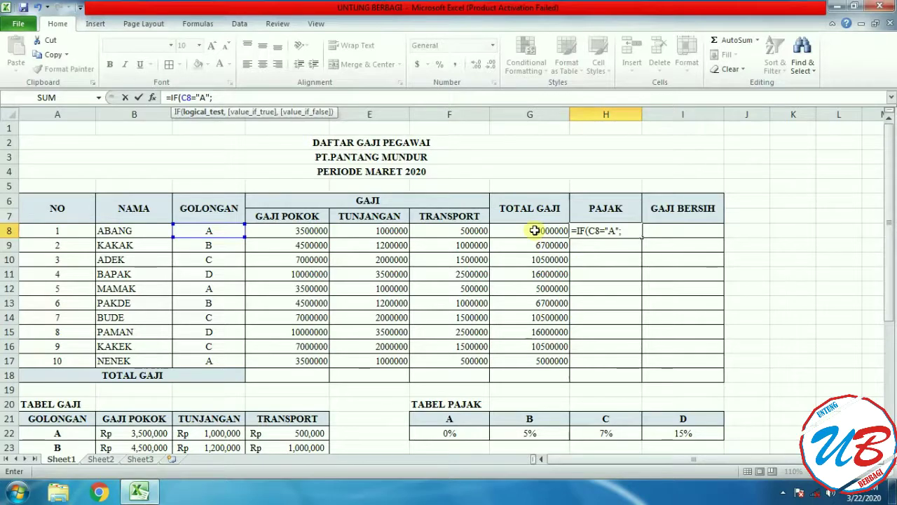
Step: Add G8*0% as the value if true in the H8 IF formula, ending with a semicolon for the next argument
{"action": "key", "text": "Return"}
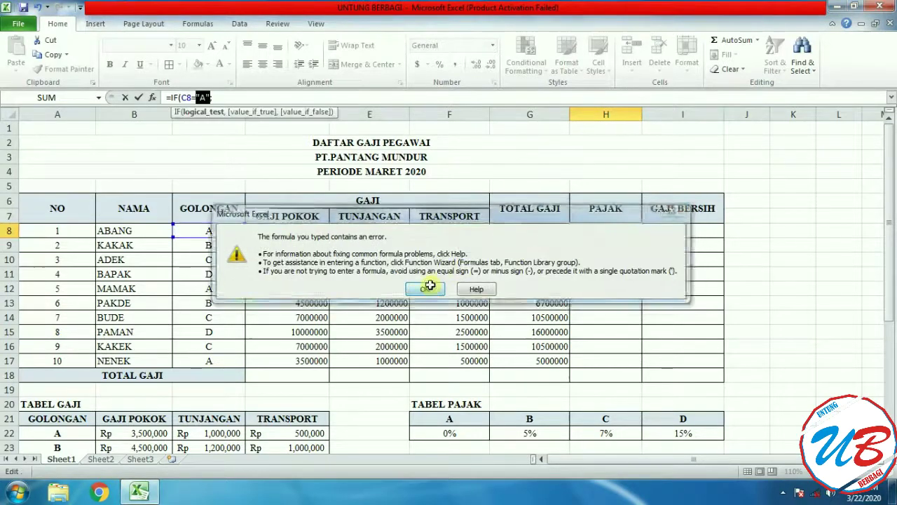
{"action": "left_click", "coordinate": [429, 286]}
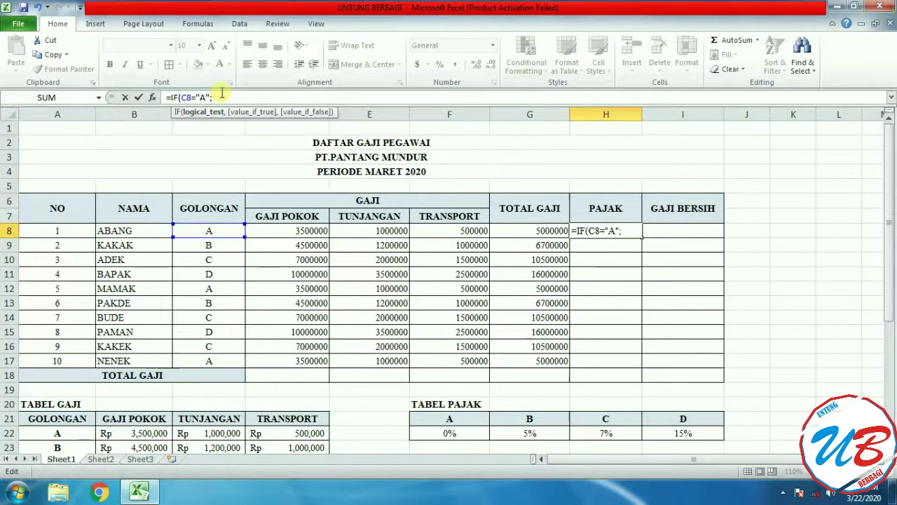
{"action": "type", "text": "G8*"}
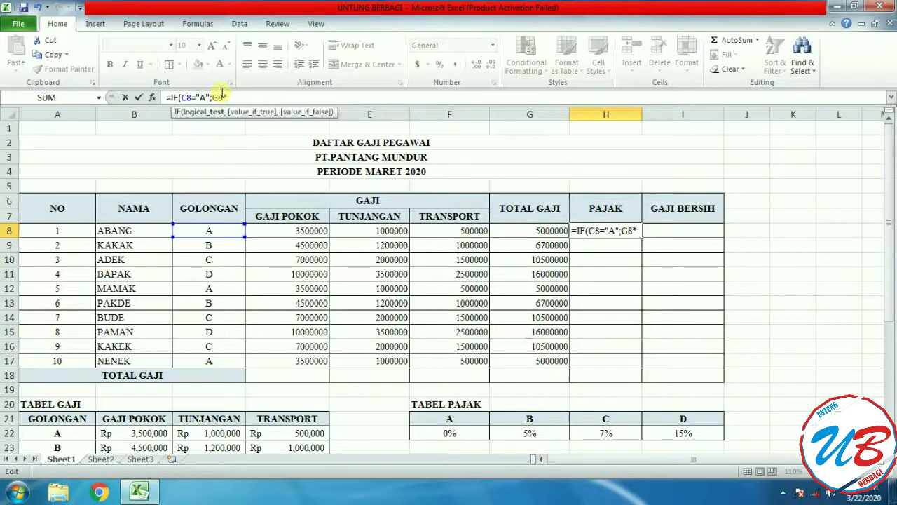
{"action": "type", "text": "0%"}
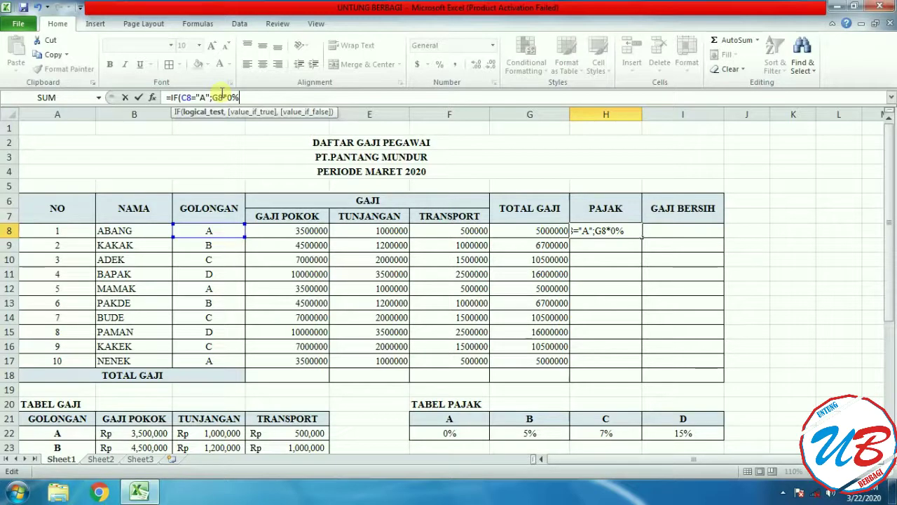
{"action": "type", "text": ";"}
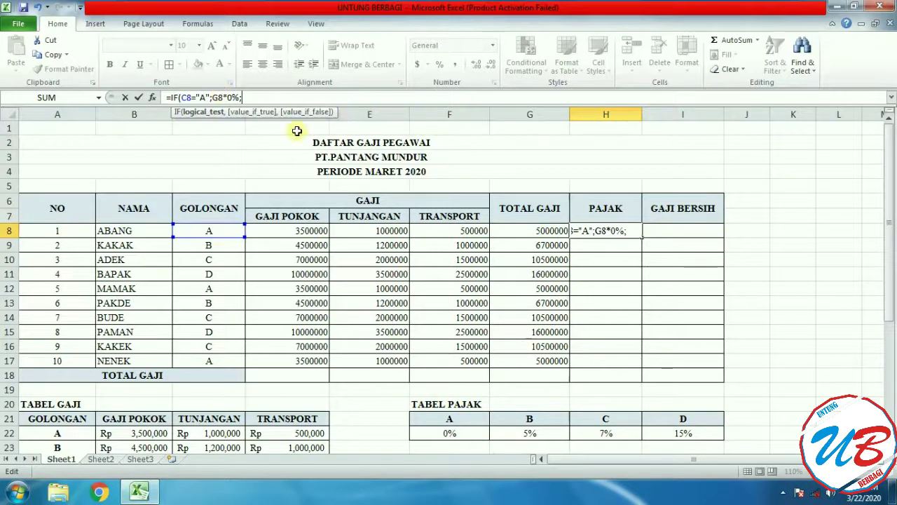
Step: Copy the clause IF(C8="A";G8*0%; within the H8 formula and paste it three times at the end
{"action": "left_click_drag", "start_coordinate": [256, 96], "coordinate": [177, 103]}
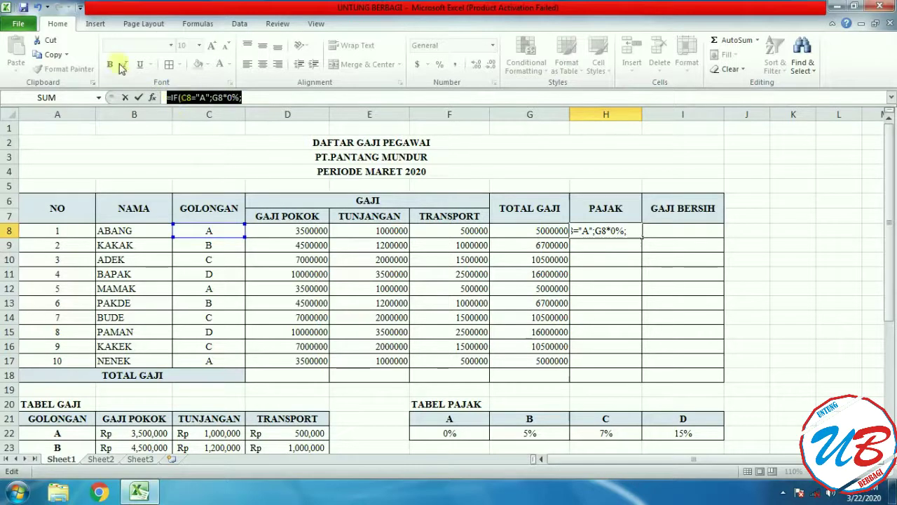
{"action": "left_click", "coordinate": [253, 95]}
{"action": "left_click_drag", "start_coordinate": [253, 95], "coordinate": [174, 96]}
{"action": "key", "text": "ctrl+c"}
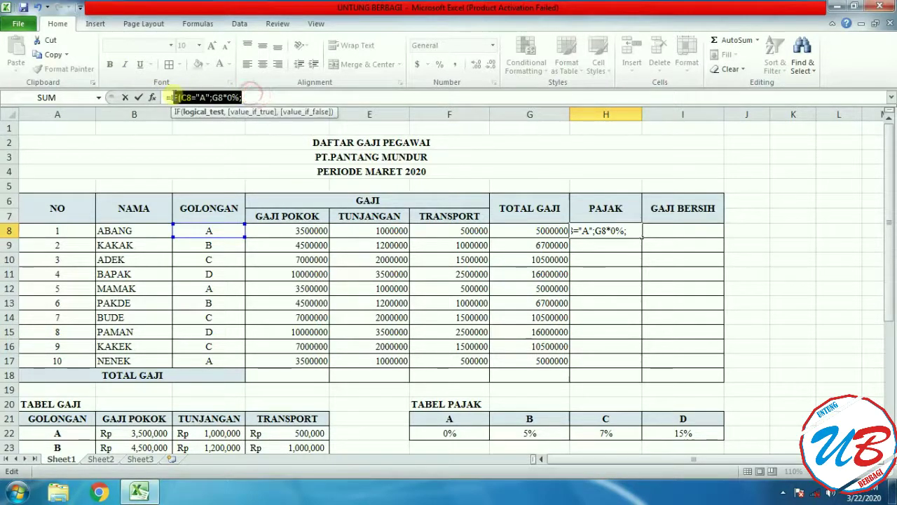
{"action": "left_click", "coordinate": [275, 98]}
{"action": "key", "text": "ctrl+v"}
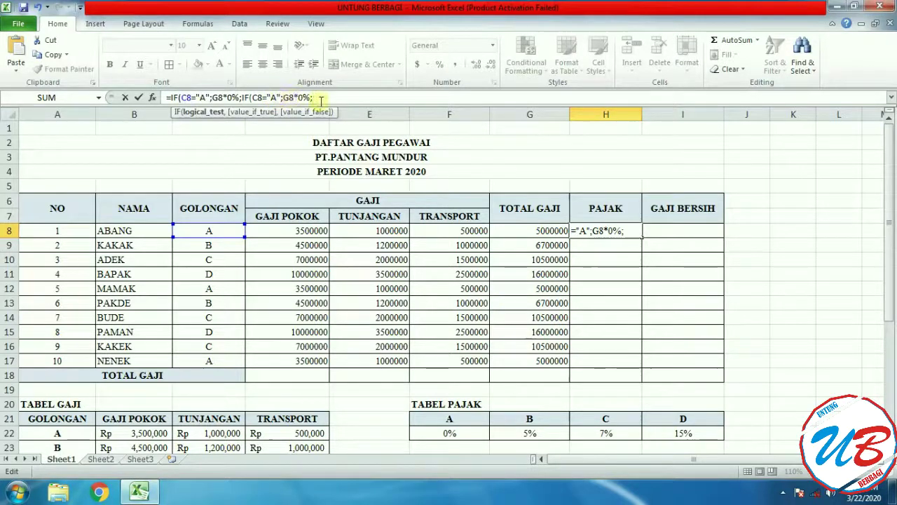
{"action": "key", "text": "ctrl+v"}
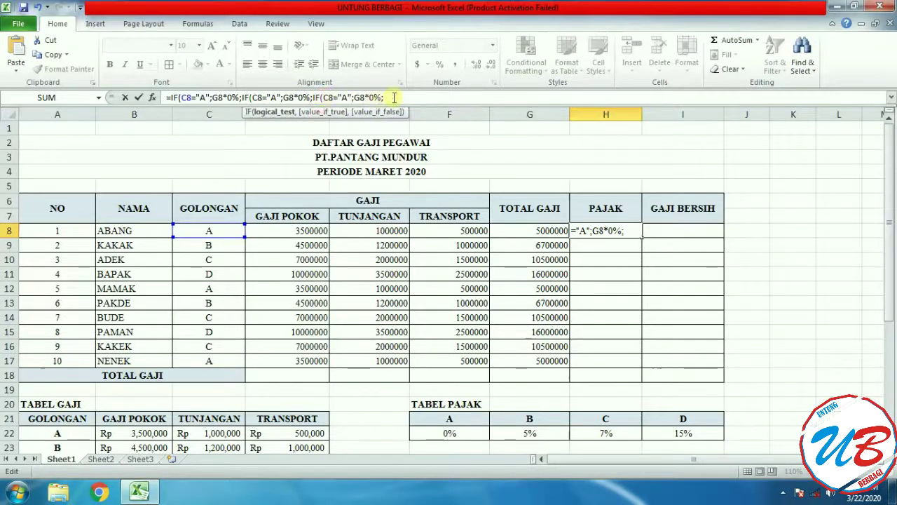
{"action": "key", "text": "ctrl+v"}
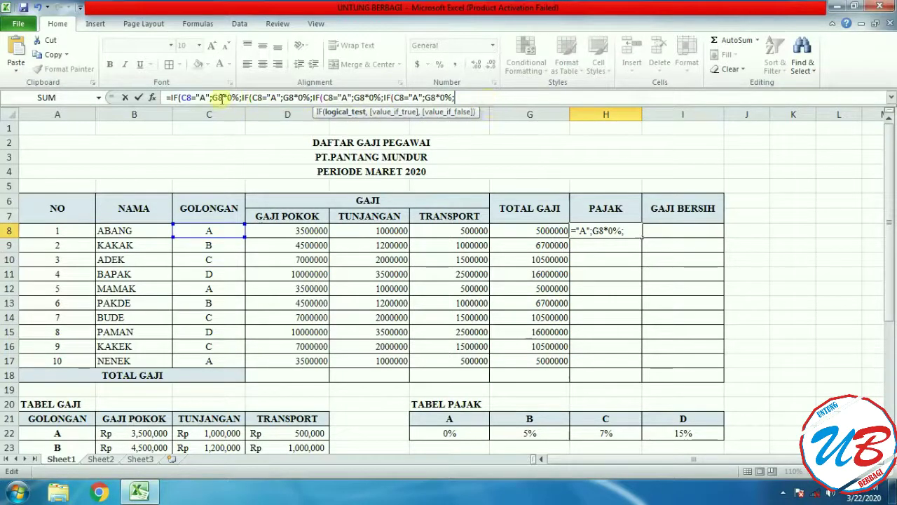
Step: Change the second IF clause of the H8 formula to test for "B" and use a 5% rate
{"action": "left_click", "coordinate": [275, 99]}
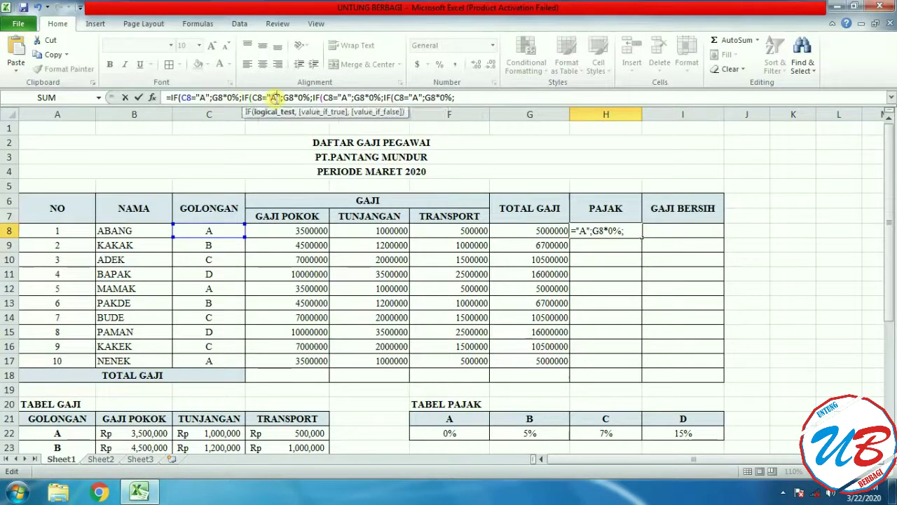
{"action": "key", "text": "BackSpace"}
{"action": "type", "text": "B"}
{"action": "key", "text": "Right"}
{"action": "key", "text": "Right"}
{"action": "key", "text": "Right"}
{"action": "key", "text": "Right"}
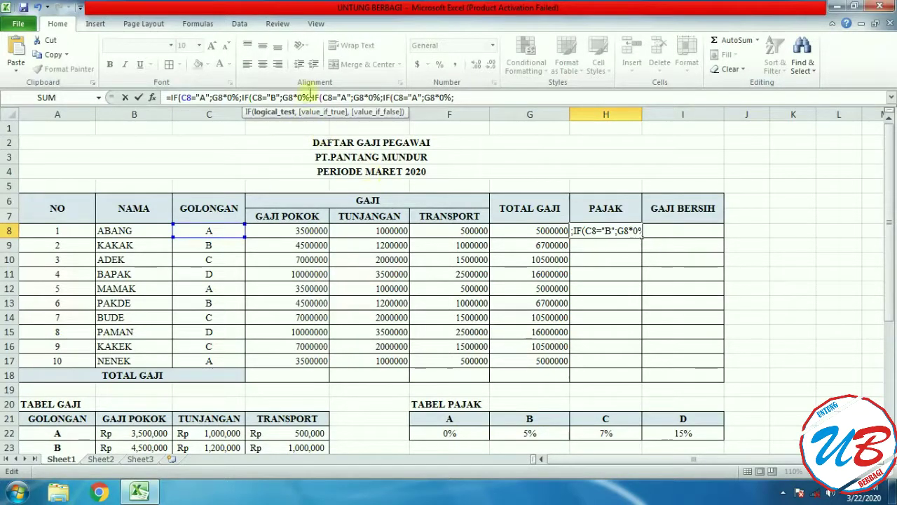
{"action": "key", "text": "BackSpace"}
{"action": "type", "text": "5"}
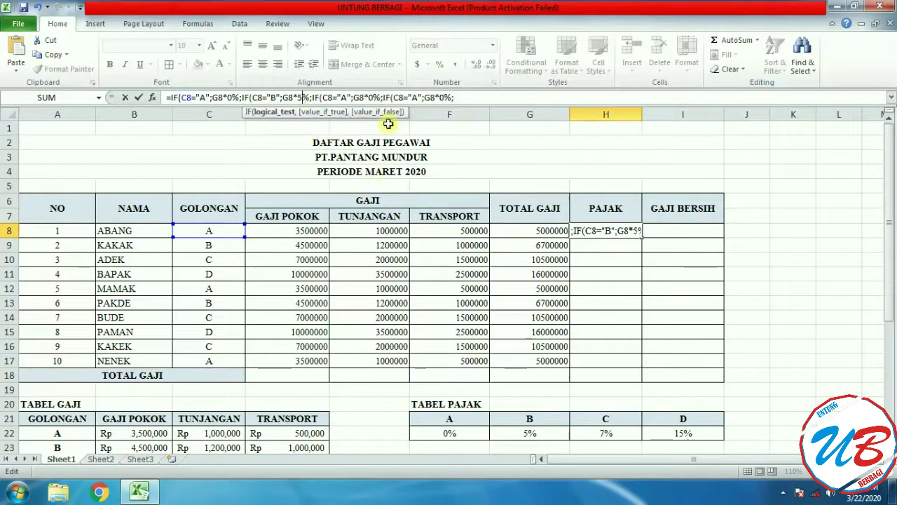
Step: Change the third IF clause of the H8 formula to test for "C" and use a 7% rate
{"action": "double_click", "coordinate": [347, 94]}
{"action": "type", "text": "C"}
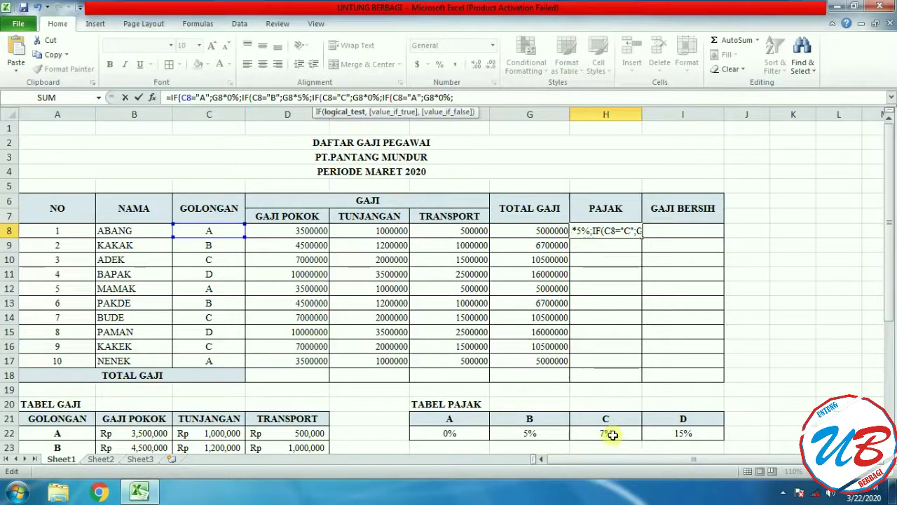
{"action": "left_click", "coordinate": [374, 97]}
{"action": "key", "text": "BackSpace"}
{"action": "type", "text": "7"}
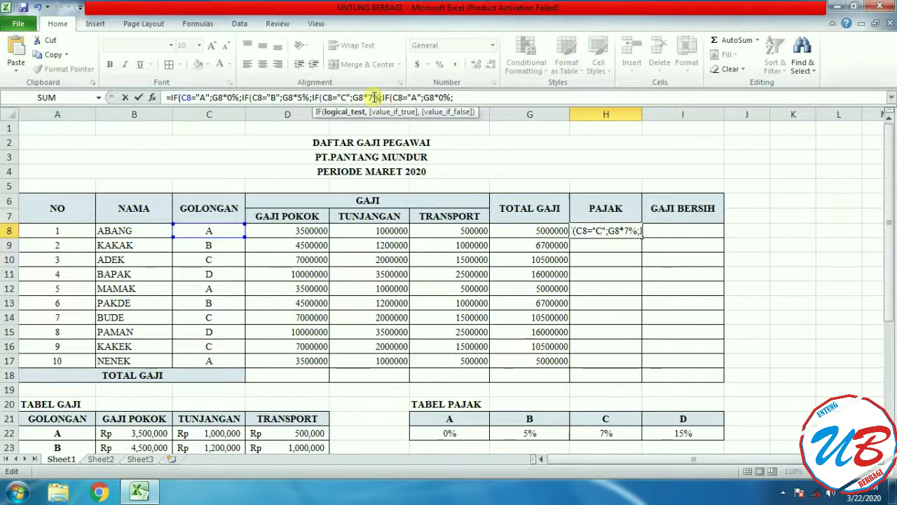
Step: Set the rate in the fourth IF clause of the H8 formula to 15%
{"action": "key", "text": "Right"}
{"action": "key", "text": "Right"}
{"action": "key", "text": "Right"}
{"action": "key", "text": "Right"}
{"action": "key", "text": "Right"}
{"action": "key", "text": "Right"}
{"action": "key", "text": "Right"}
{"action": "key", "text": "Right"}
{"action": "key", "text": "Right"}
{"action": "key", "text": "Right"}
{"action": "key", "text": "Right"}
{"action": "key", "text": "BackSpace"}
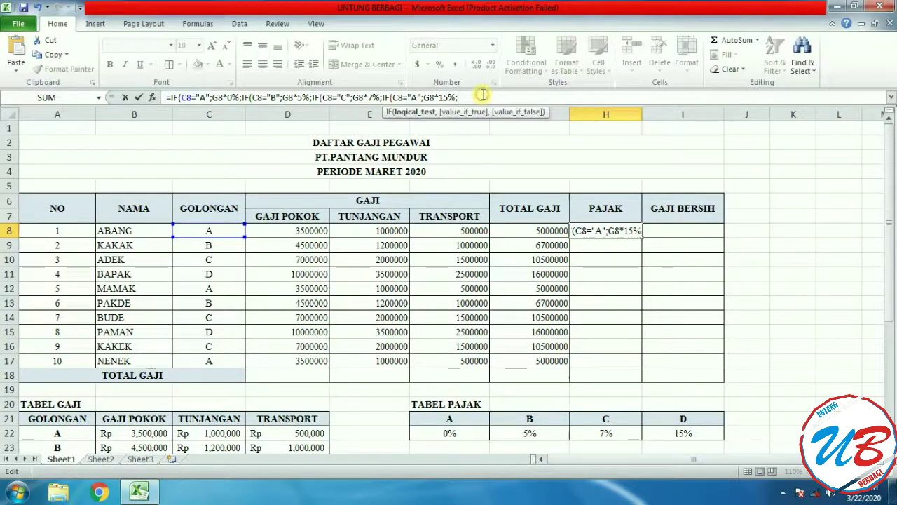
Step: End the nested IF in H8 with 0 as the final value and four closing parentheses, checking them against each opening parenthesis
{"action": "type", "text": "0"}
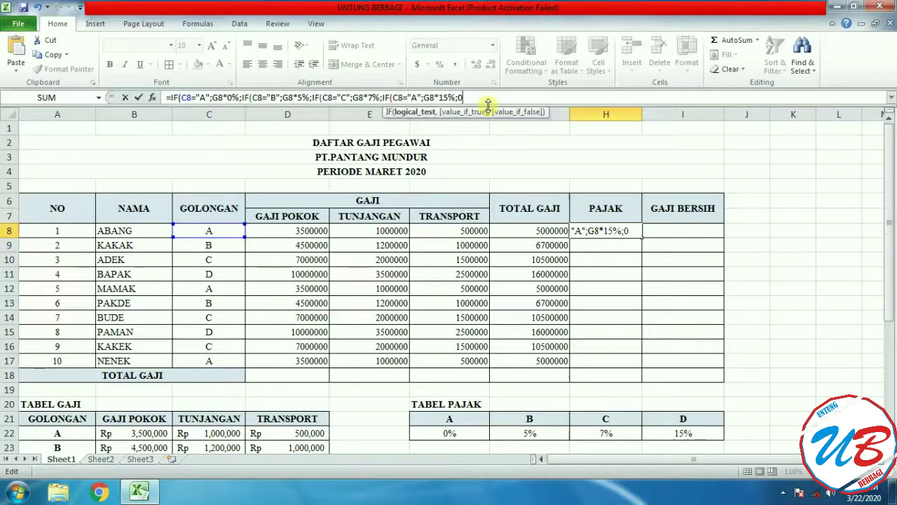
{"action": "type", "text": "0)))"}
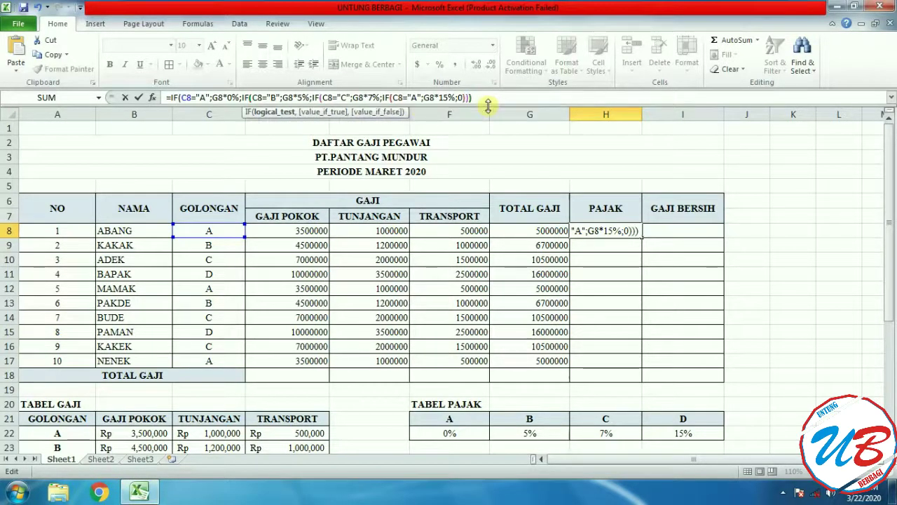
{"action": "type", "text": ")"}
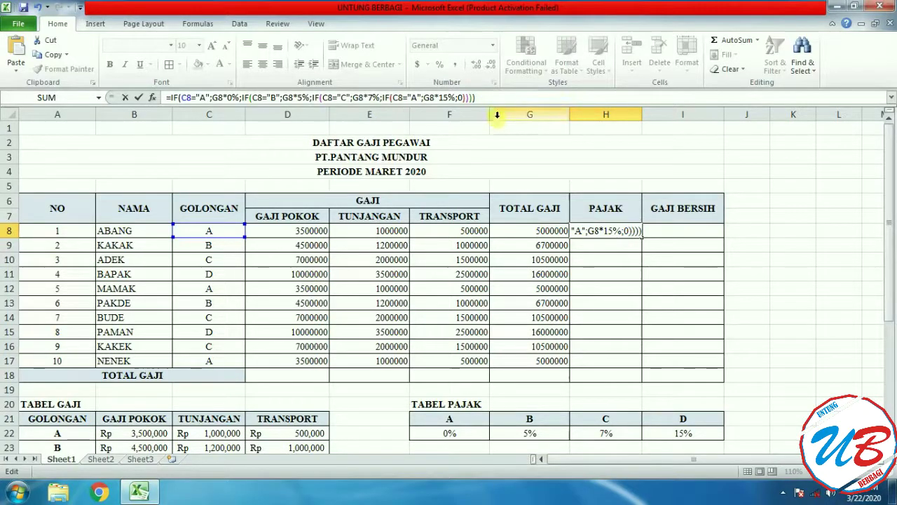
{"action": "left_click", "coordinate": [392, 98]}
{"action": "left_click", "coordinate": [322, 98]}
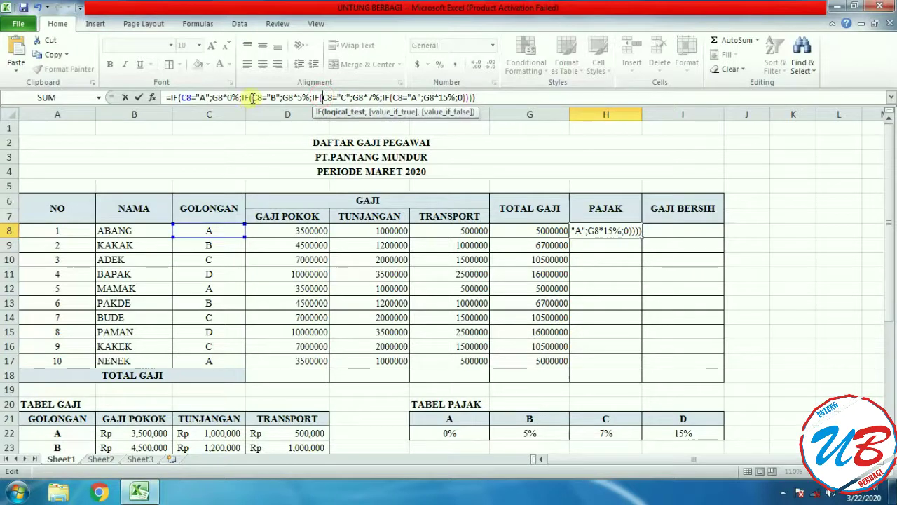
{"action": "left_click", "coordinate": [252, 97]}
{"action": "left_click", "coordinate": [180, 97]}
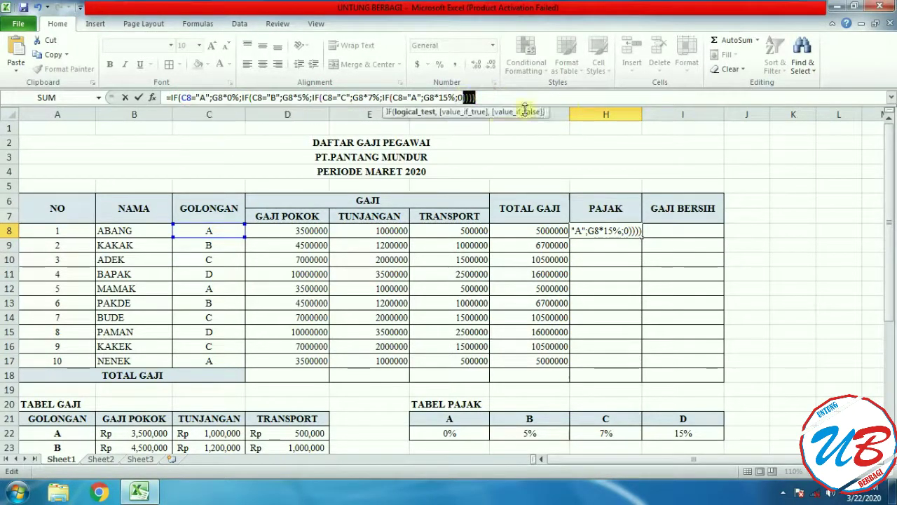
Step: Try to enter the nested IF formula in H8 with semicolons separating its arguments
{"action": "left_click_drag", "start_coordinate": [537, 96], "coordinate": [147, 96]}
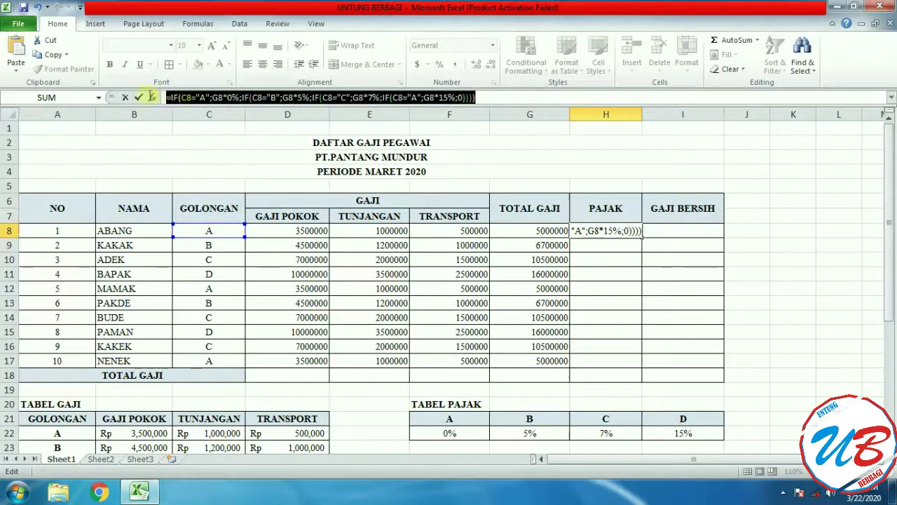
{"action": "left_click", "coordinate": [506, 98]}
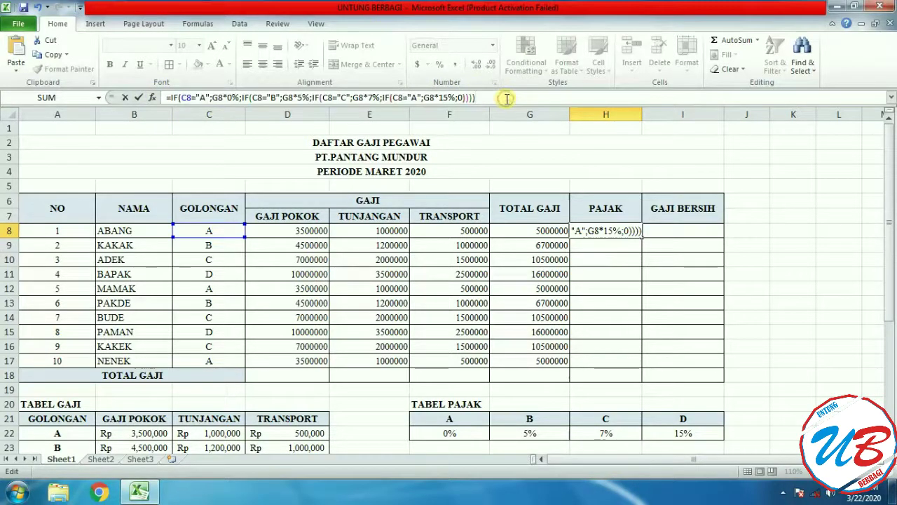
{"action": "key", "text": "Return"}
{"action": "left_click_drag", "start_coordinate": [498, 215], "coordinate": [521, 177]}
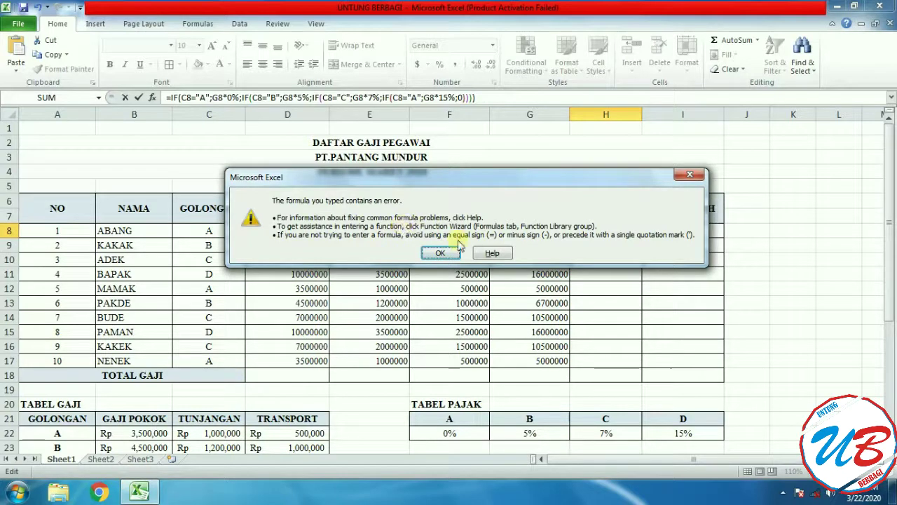
{"action": "left_click_drag", "start_coordinate": [412, 186], "coordinate": [412, 172]}
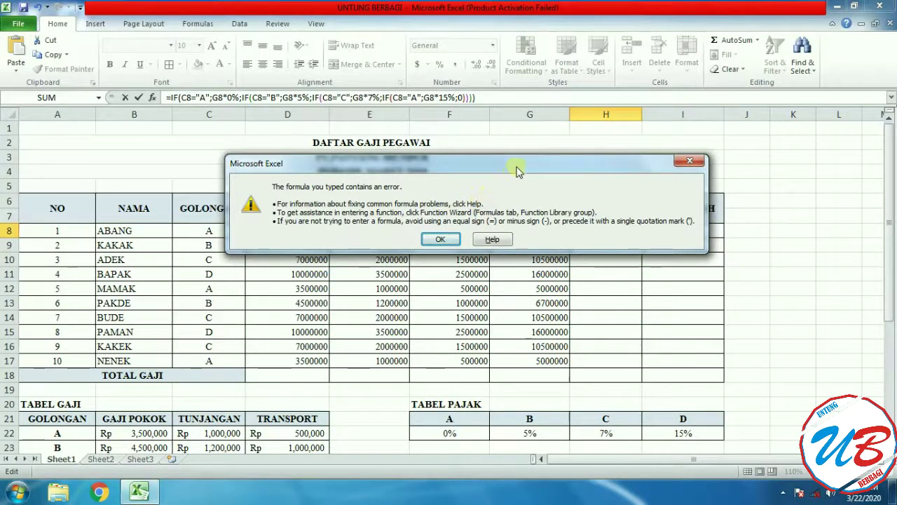
{"action": "left_click_drag", "start_coordinate": [521, 165], "coordinate": [489, 176]}
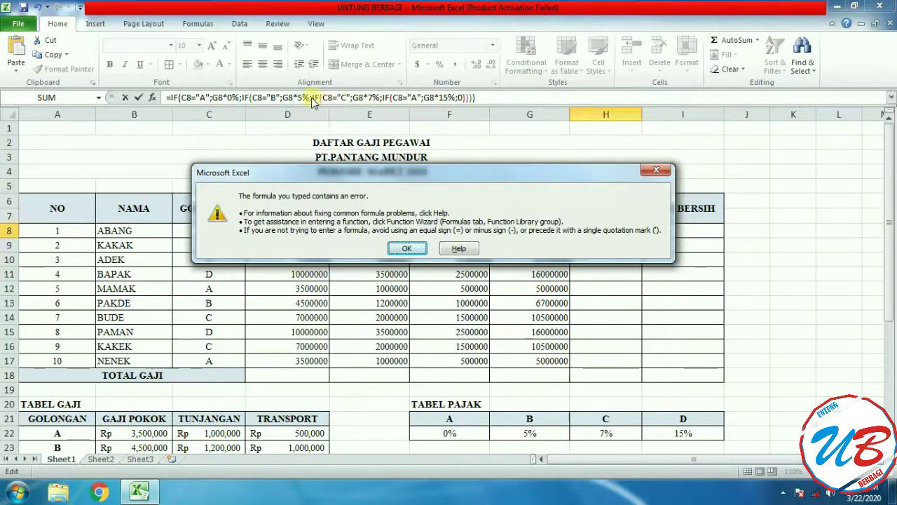
{"action": "left_click_drag", "start_coordinate": [384, 180], "coordinate": [309, 186]}
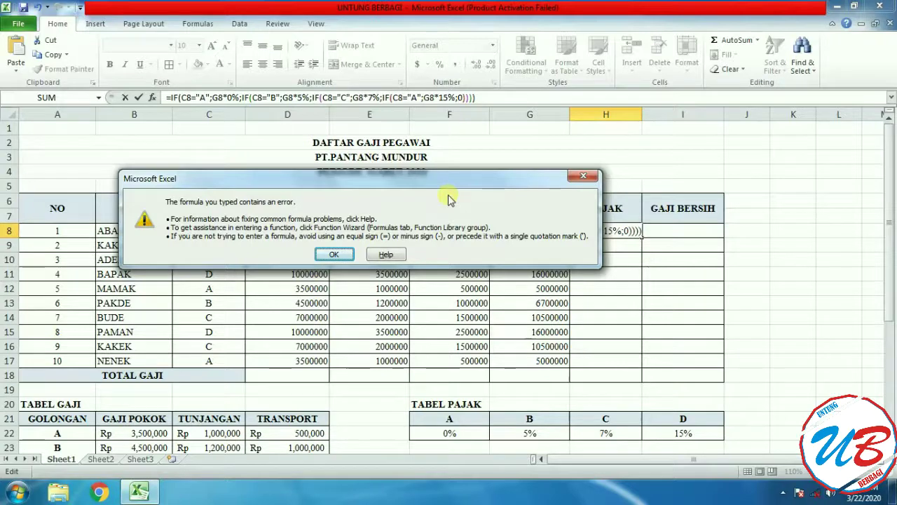
{"action": "left_click", "coordinate": [333, 255]}
Step: Replace the semicolons with commas in the first IF clause of the H8 formula, around G8*0%
{"action": "left_click", "coordinate": [211, 98]}
{"action": "type", "text": ";"}
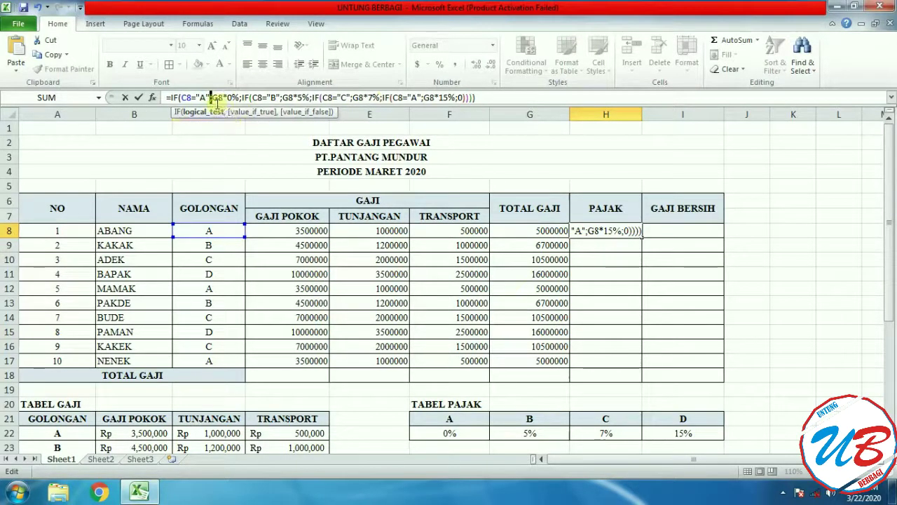
{"action": "key", "text": "Delete"}
{"action": "type", "text": ","}
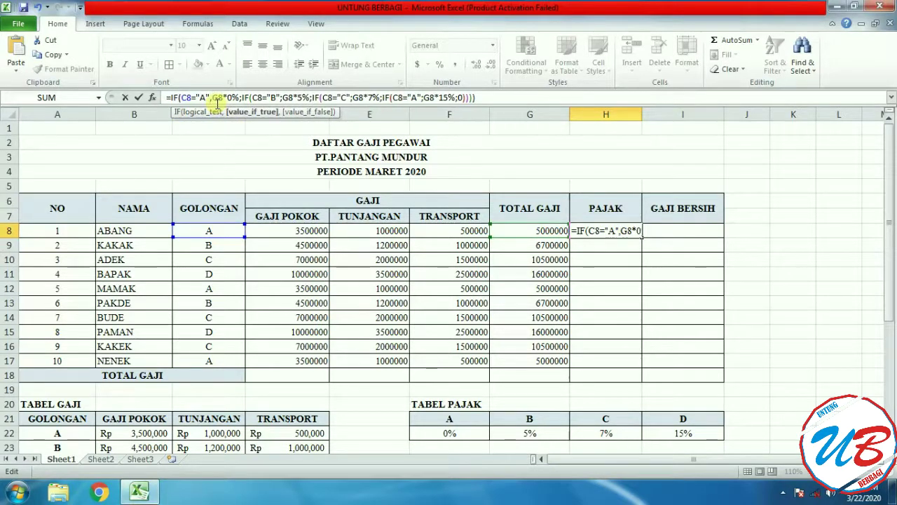
{"action": "key", "text": "Right"}
{"action": "key", "text": "Right"}
{"action": "key", "text": "Right"}
{"action": "key", "text": "Right"}
{"action": "key", "text": "Right"}
{"action": "key", "text": "Right"}
{"action": "key", "text": "Right"}
{"action": "key", "text": "Right"}
{"action": "key", "text": "Right"}
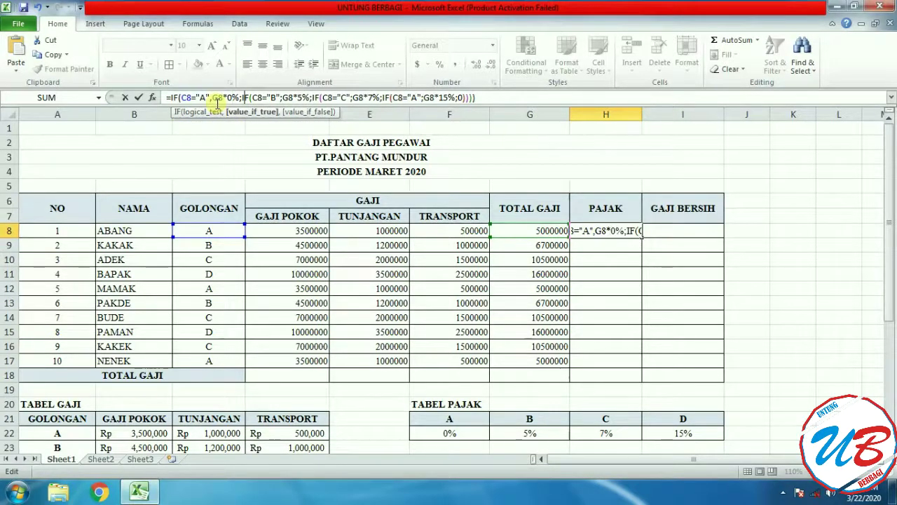
{"action": "key", "text": "Delete"}
{"action": "type", "text": ","}
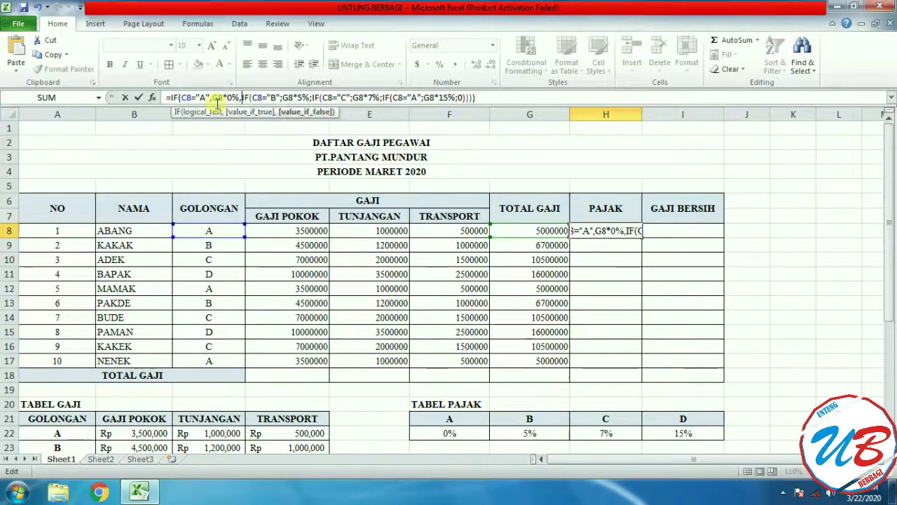
Step: Replace the semicolons with commas in the "B" clause of the H8 formula, around G8*5%
{"action": "key", "text": "End"}
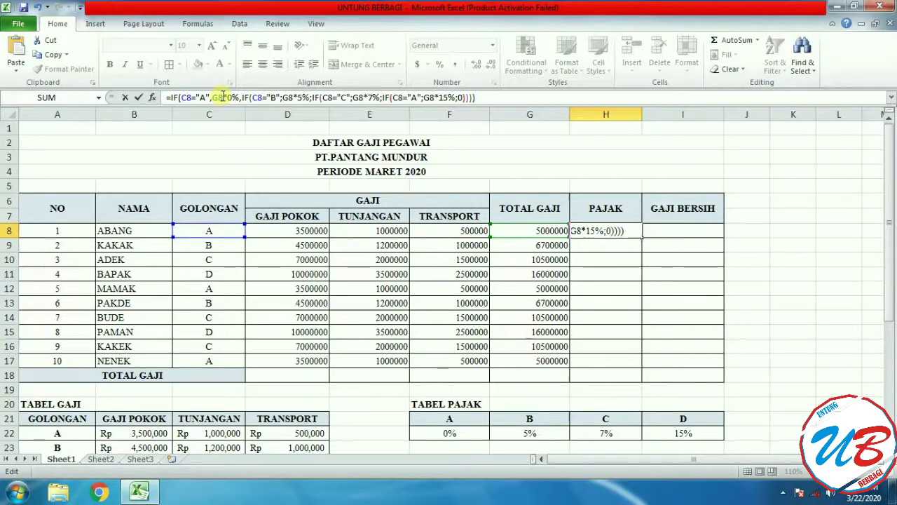
{"action": "double_click", "coordinate": [219, 98]}
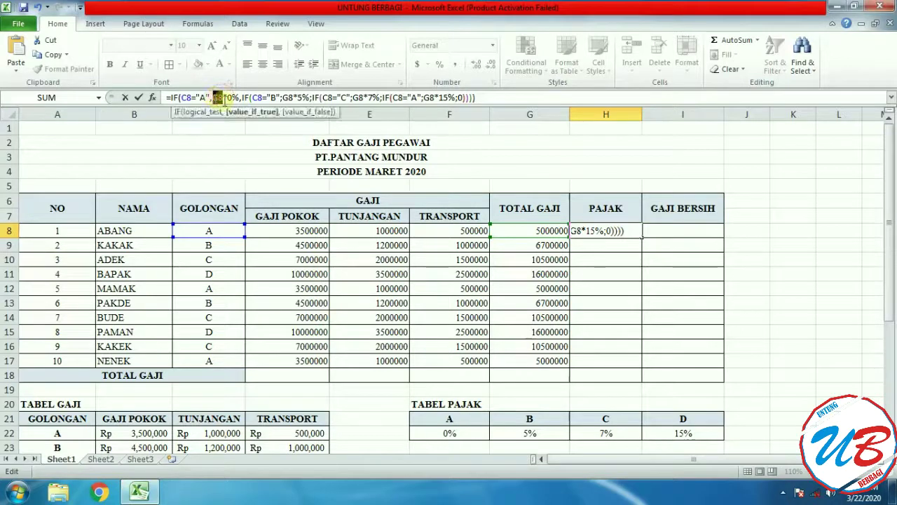
{"action": "left_click", "coordinate": [283, 97]}
{"action": "key", "text": "BackSpace"}
{"action": "type", "text": ","}
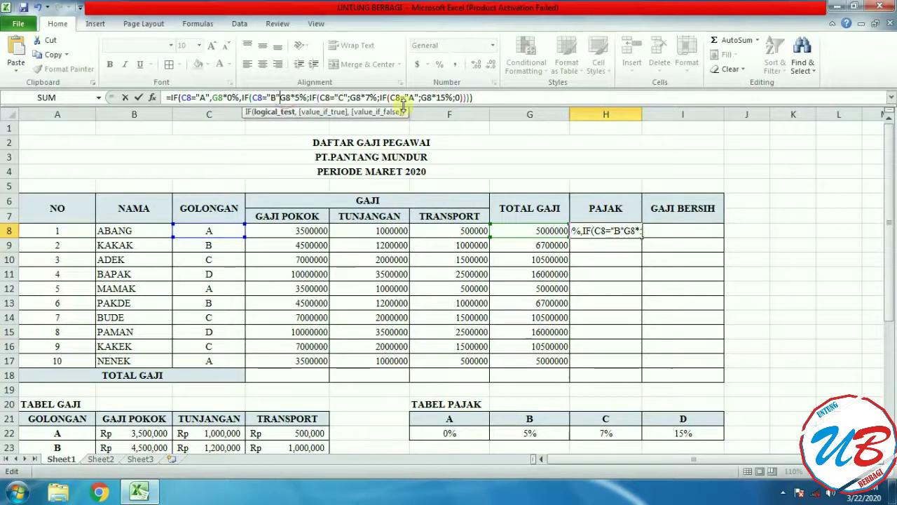
{"action": "key", "text": "Right"}
{"action": "key", "text": "Right"}
{"action": "key", "text": "Right"}
{"action": "key", "text": "Right"}
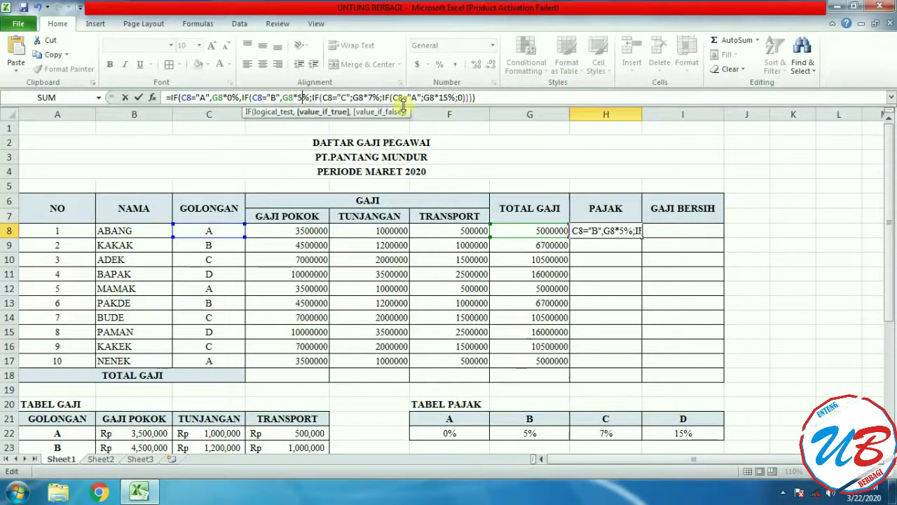
{"action": "key", "text": "BackSpace"}
{"action": "type", "text": ","}
Step: Replace the semicolons with commas in the "C" clause of the H8 formula, around G8*7%
{"action": "key", "text": "Right"}
{"action": "key", "text": "Right"}
{"action": "key", "text": "Right"}
{"action": "key", "text": "Right"}
{"action": "key", "text": "Right"}
{"action": "key", "text": "Right"}
{"action": "key", "text": "Right"}
{"action": "key", "text": "Right"}
{"action": "key", "text": "Right"}
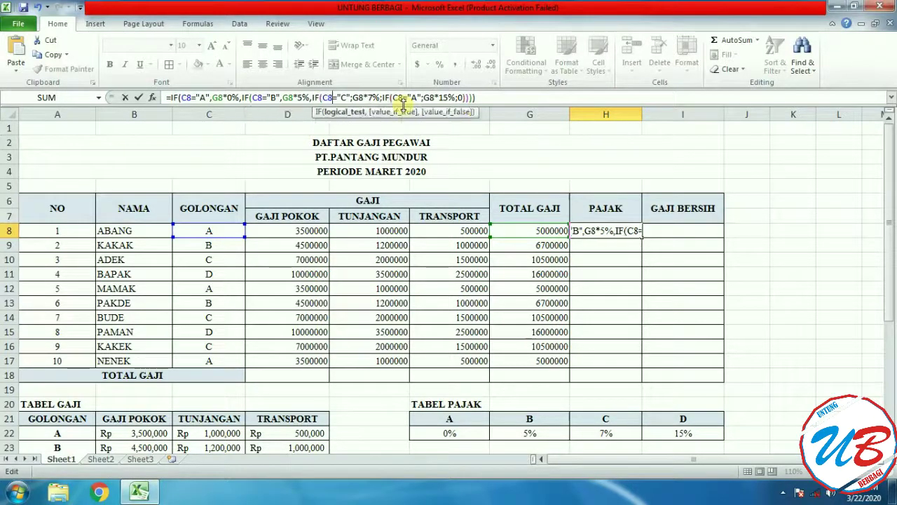
{"action": "key", "text": "Delete"}
{"action": "type", "text": ","}
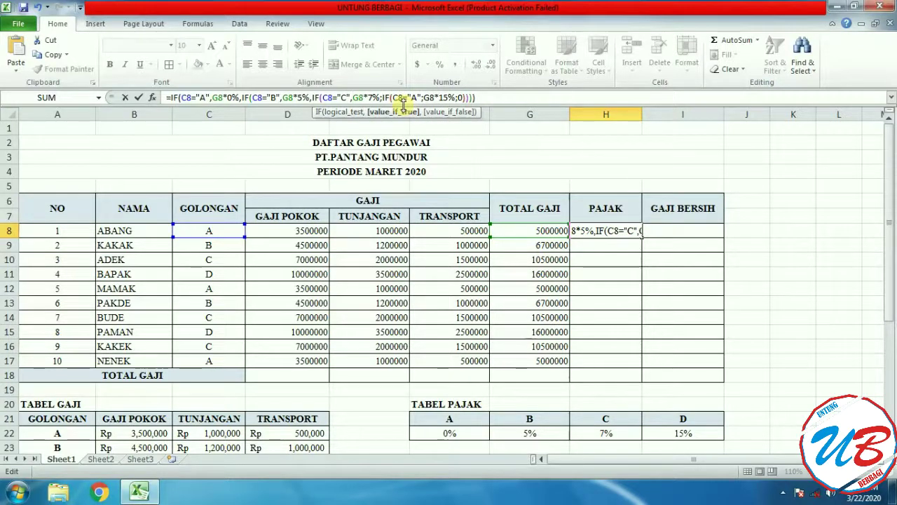
{"action": "key", "text": "Right"}
{"action": "key", "text": "Right"}
{"action": "key", "text": "Right"}
{"action": "key", "text": "Right"}
{"action": "key", "text": "Right"}
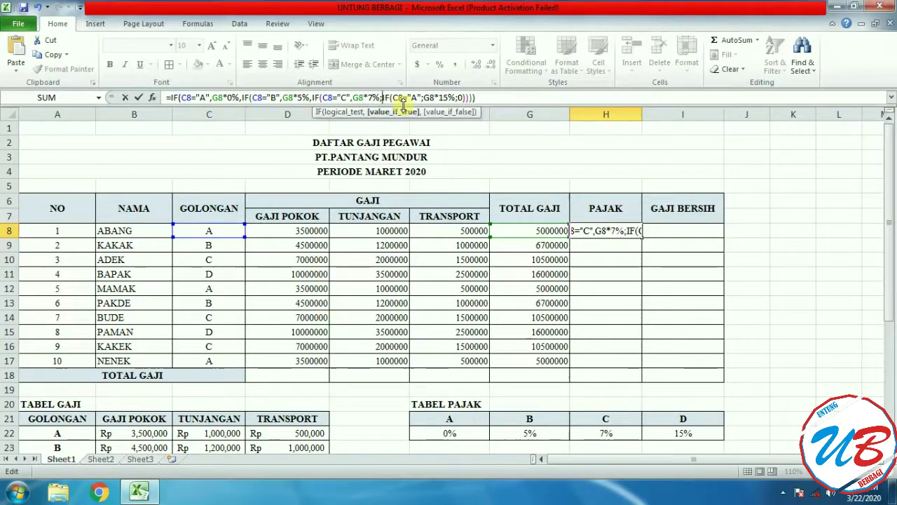
{"action": "key", "text": "Delete"}
{"action": "type", "text": ","}
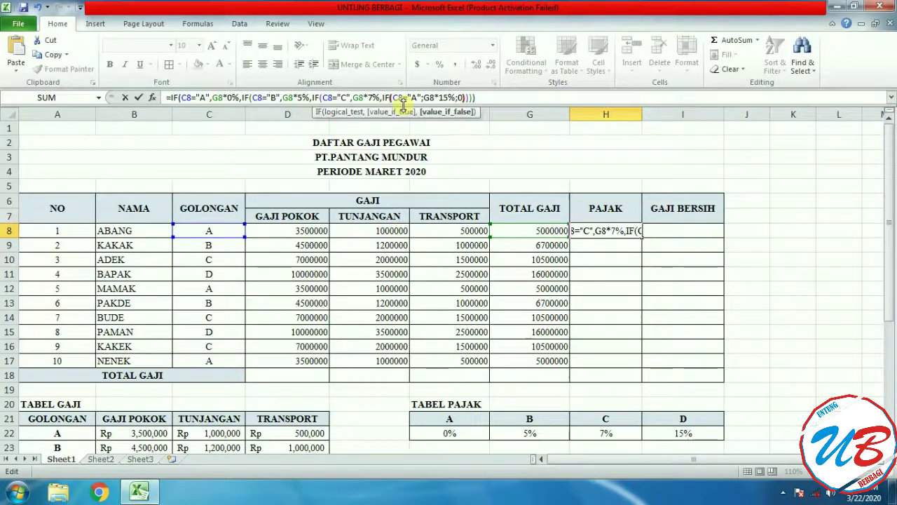
Step: Replace the semicolons with commas in the fourth IF clause of the H8 formula, around G8*15%
{"action": "key", "text": "Right"}
{"action": "key", "text": "Right"}
{"action": "key", "text": "Right"}
{"action": "key", "text": "Right"}
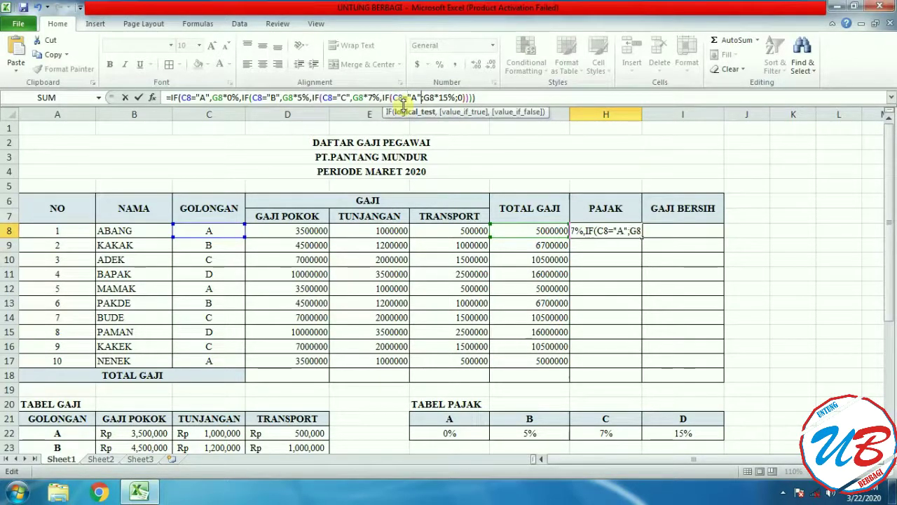
{"action": "key", "text": "Delete"}
{"action": "type", "text": ","}
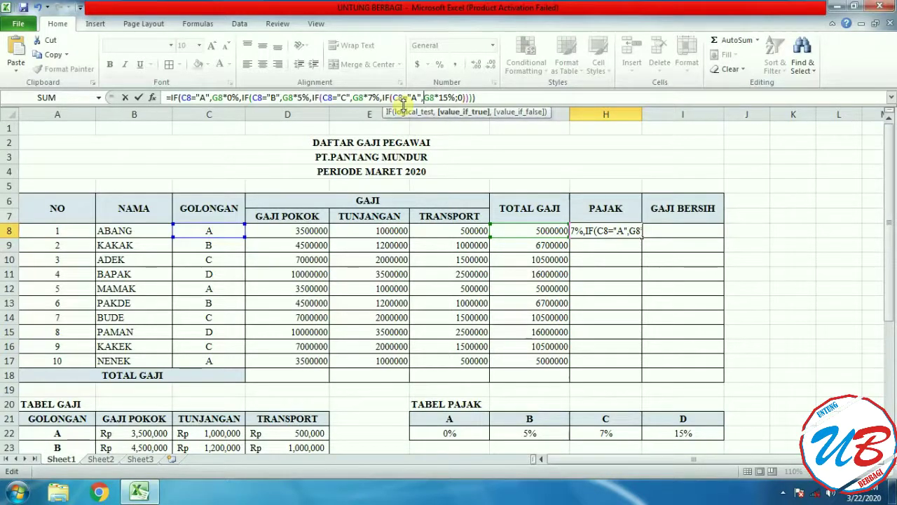
{"action": "key", "text": "Right"}
{"action": "key", "text": "Right"}
{"action": "key", "text": "Right"}
{"action": "key", "text": "Right"}
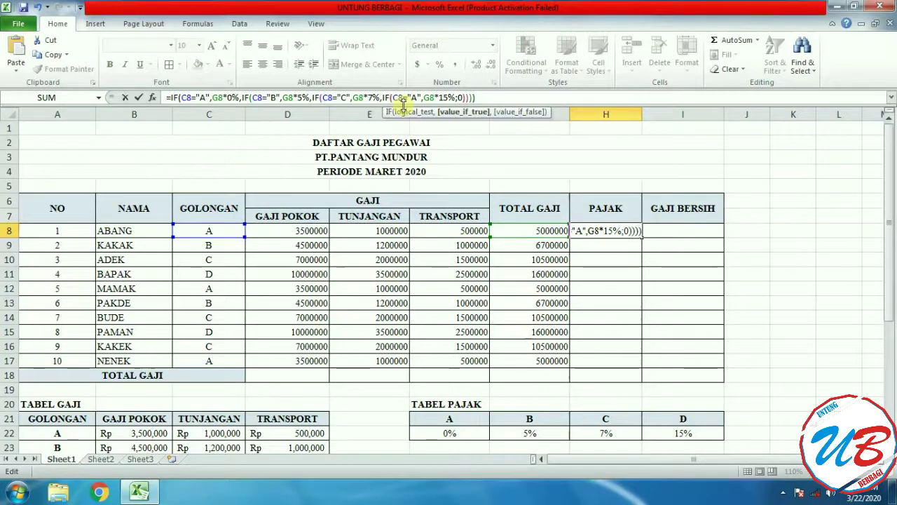
{"action": "type", "text": ","}
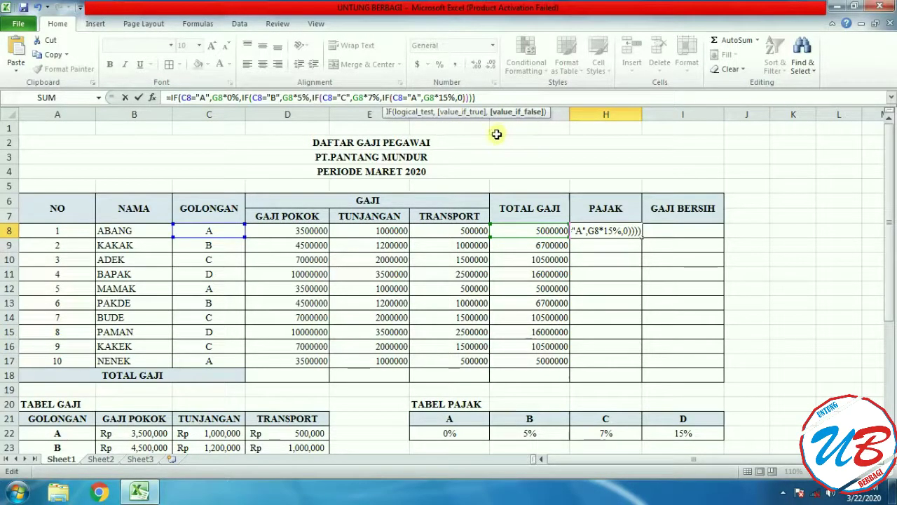
Step: Enter the comma-separated nested IF formula in H8 and fill it down the PAJAK column to H17
{"action": "left_click_drag", "start_coordinate": [495, 97], "coordinate": [166, 97]}
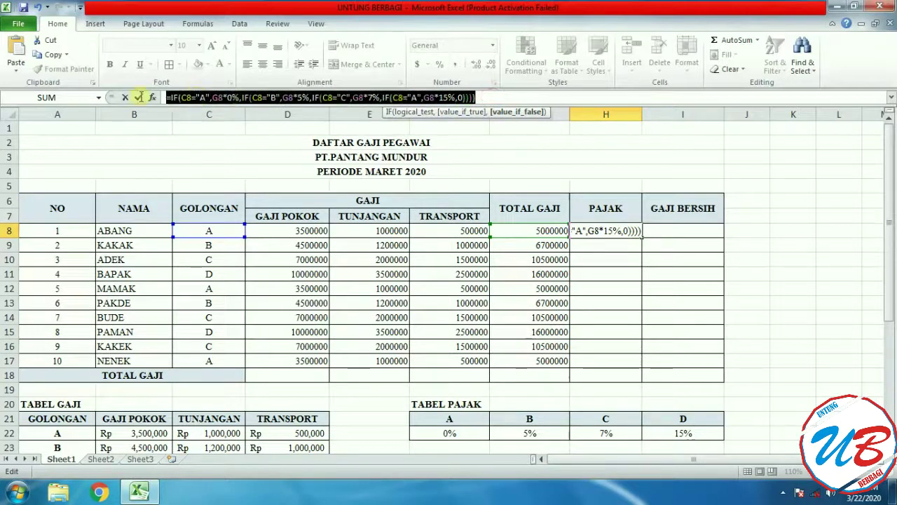
{"action": "left_click", "coordinate": [539, 99]}
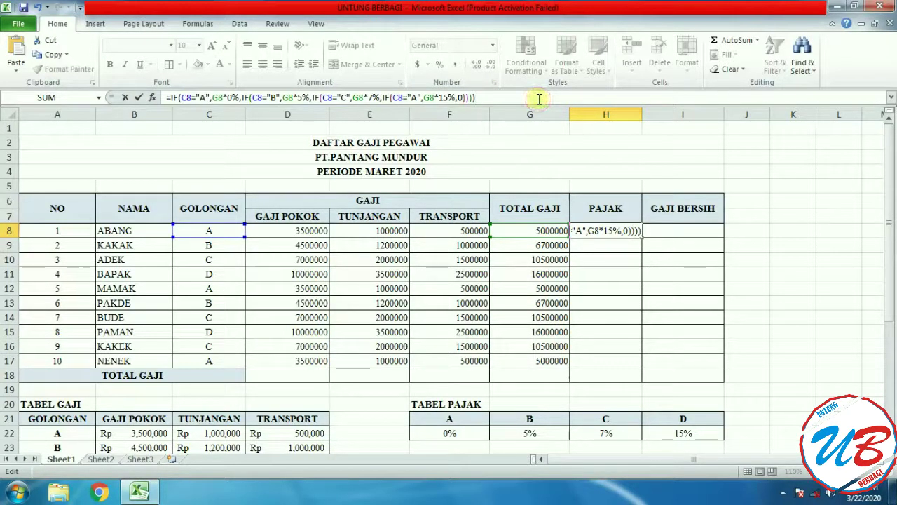
{"action": "left_click", "coordinate": [398, 98]}
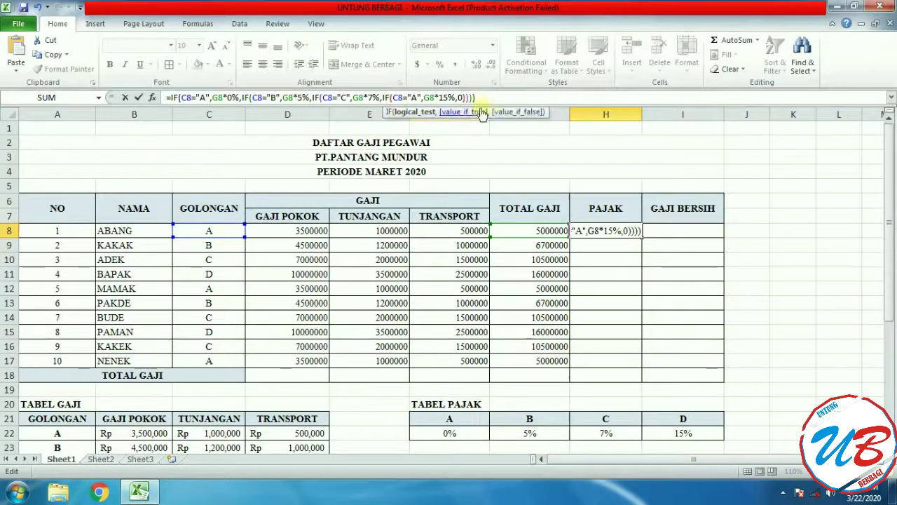
{"action": "left_click", "coordinate": [505, 96]}
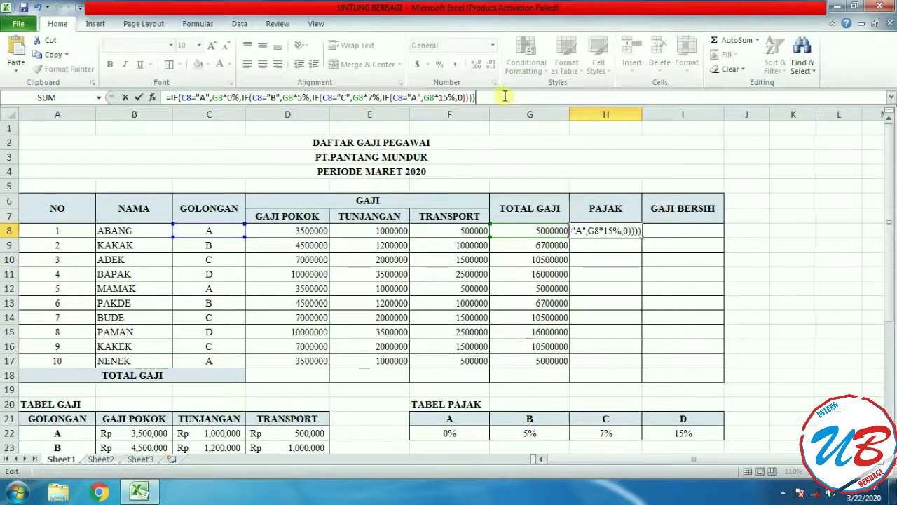
{"action": "key", "text": "Return"}
{"action": "left_click", "coordinate": [612, 234]}
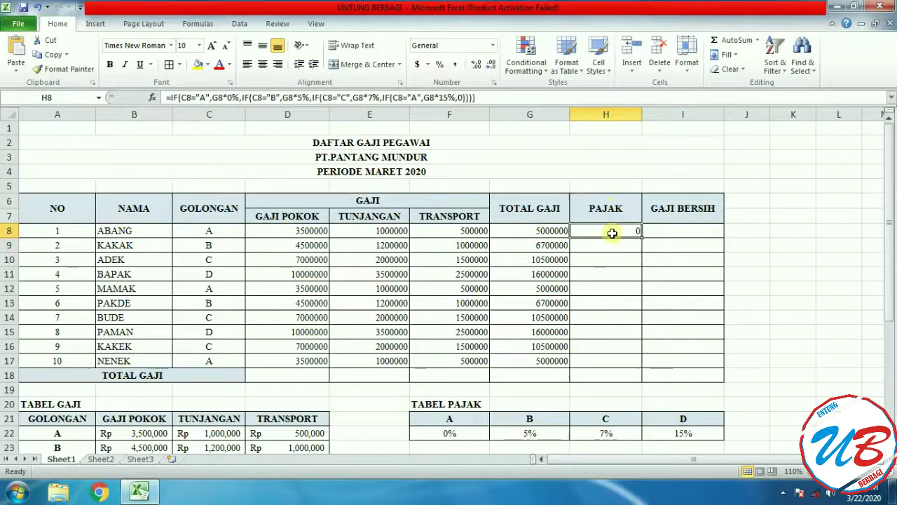
{"action": "left_click_drag", "start_coordinate": [641, 237], "coordinate": [626, 366]}
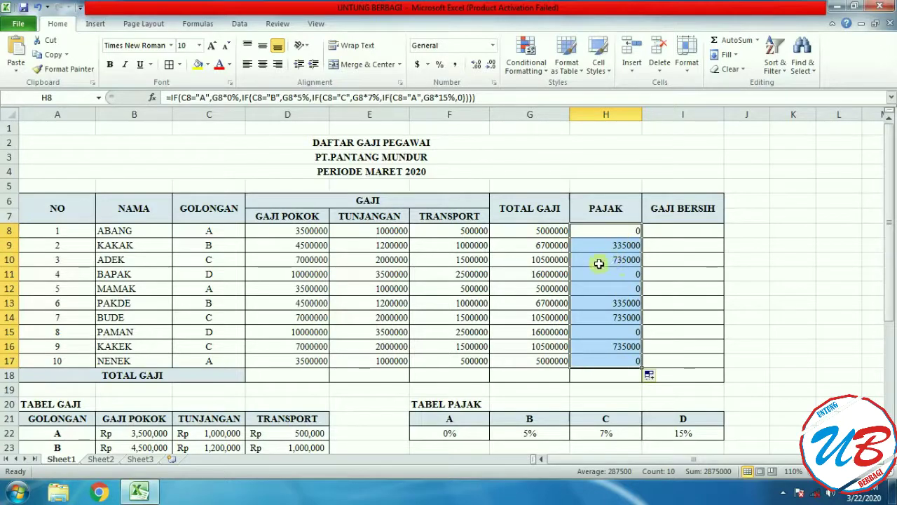
Step: Review the SOAL instructions below the tables for the formula required in each column
{"action": "left_click", "coordinate": [668, 228]}
{"action": "scroll", "coordinate": [342, 396], "scroll_direction": "down", "scroll_amount": 3}
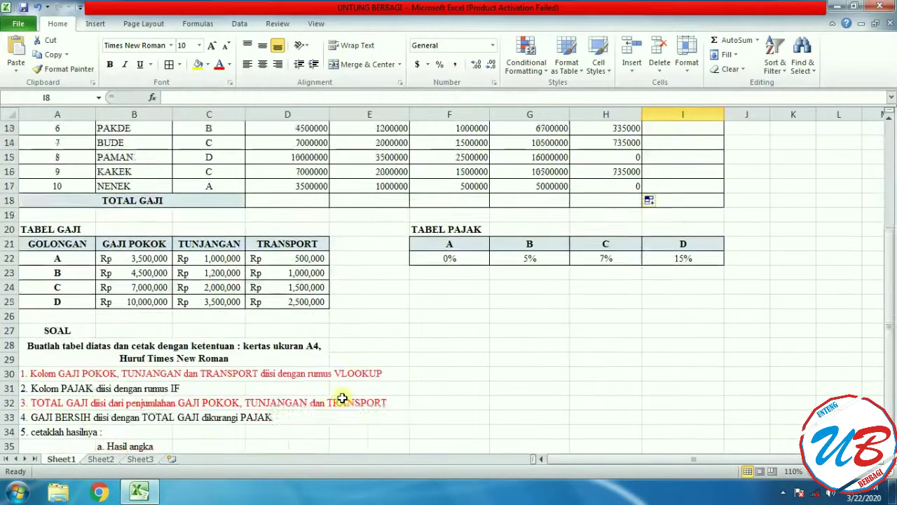
{"action": "scroll", "coordinate": [343, 397], "scroll_direction": "down", "scroll_amount": 3}
{"action": "scroll", "coordinate": [656, 327], "scroll_direction": "up", "scroll_amount": 5}
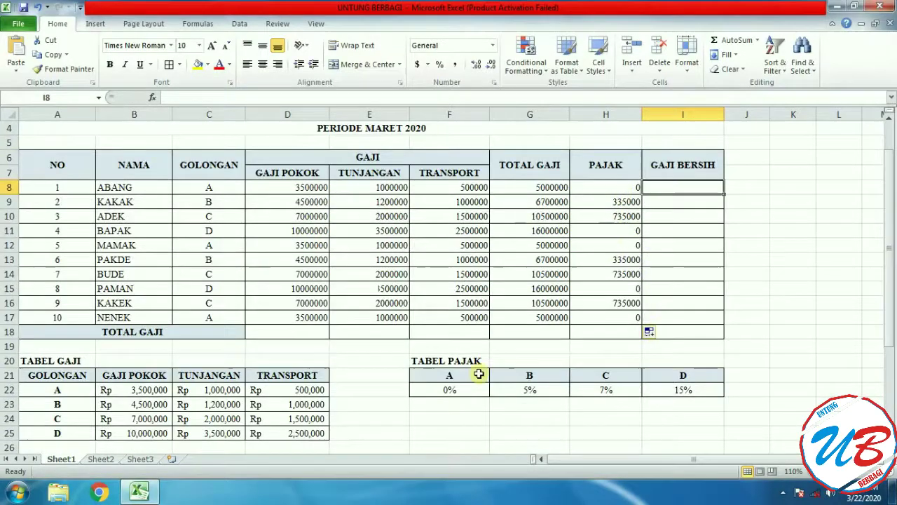
{"action": "scroll", "coordinate": [456, 344], "scroll_direction": "down", "scroll_amount": 3}
{"action": "scroll", "coordinate": [313, 365], "scroll_direction": "down", "scroll_amount": 2}
{"action": "scroll", "coordinate": [309, 351], "scroll_direction": "down", "scroll_amount": 1}
{"action": "scroll", "coordinate": [341, 320], "scroll_direction": "up", "scroll_amount": 7}
Step: Change the fourth IF clause of the H8 PAJAK formula to test for "D"
{"action": "left_click", "coordinate": [601, 231]}
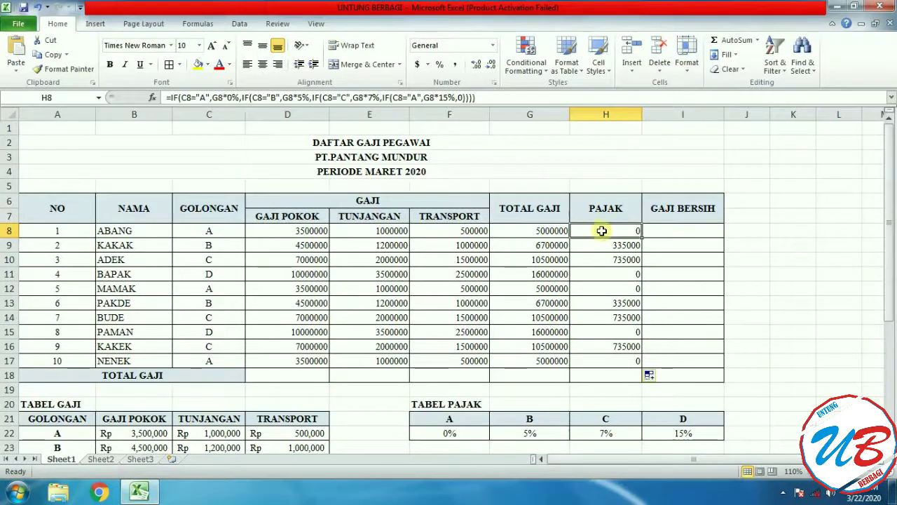
{"action": "left_click", "coordinate": [231, 98]}
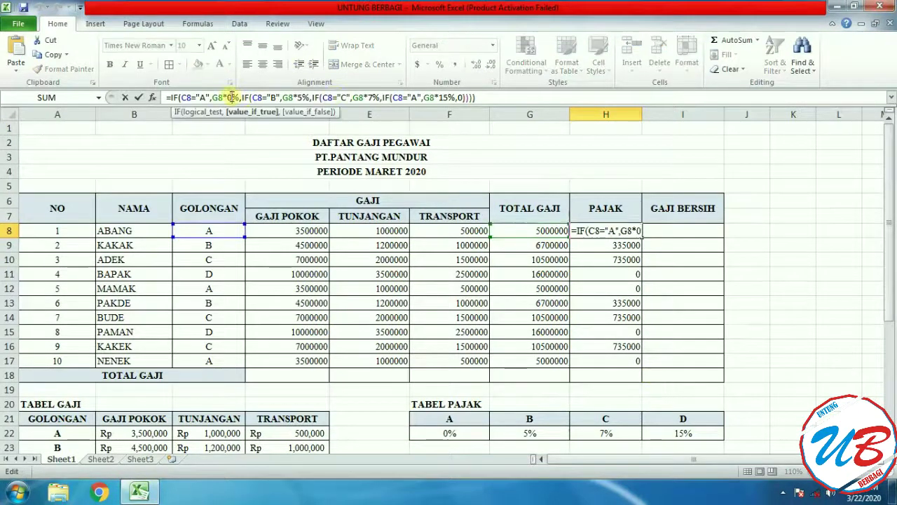
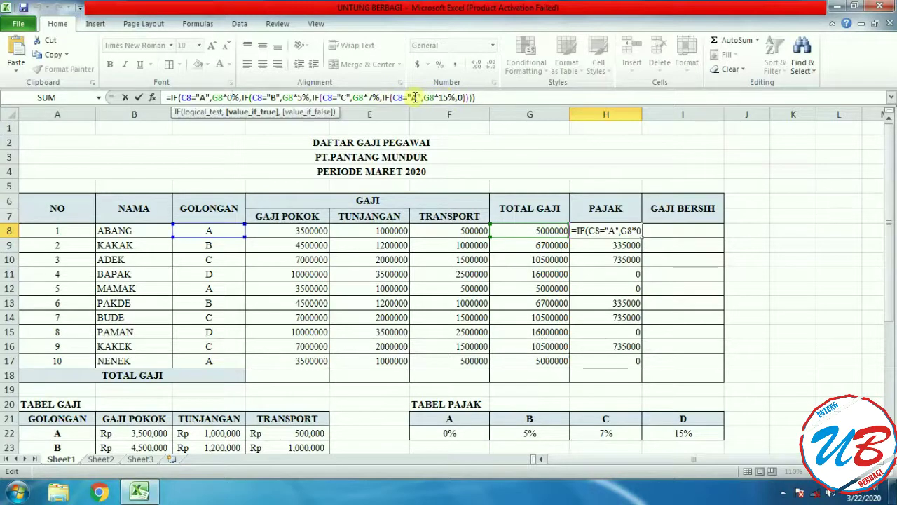
{"action": "left_click", "coordinate": [416, 97]}
{"action": "key", "text": "BackSpace"}
{"action": "type", "text": "D"}
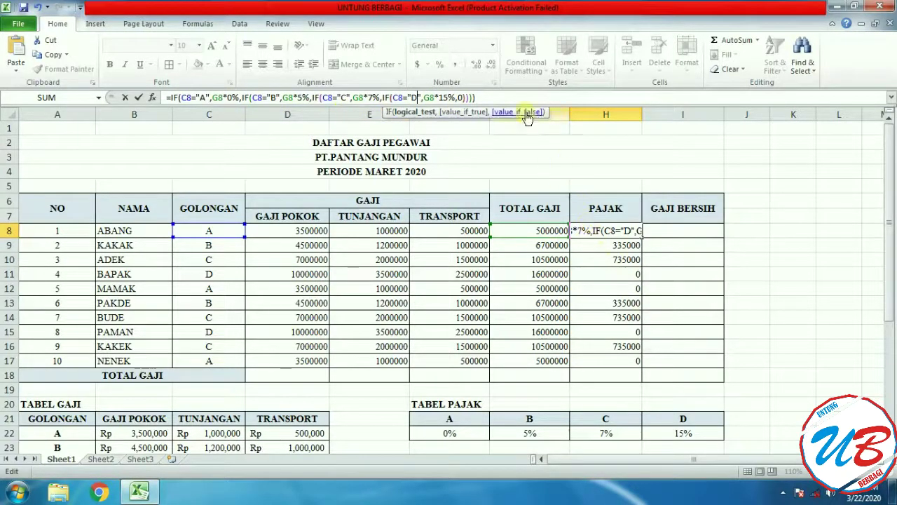
{"action": "key", "text": "Return"}
{"action": "left_click", "coordinate": [621, 229]}
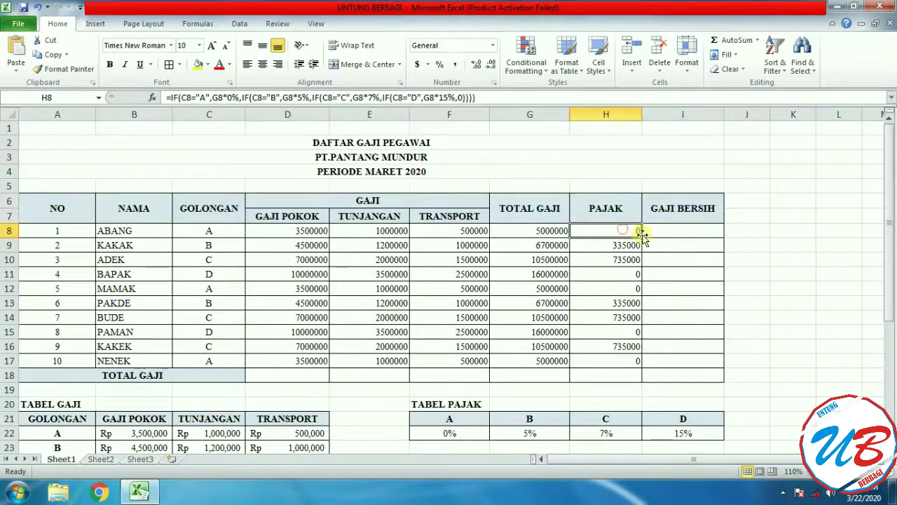
Step: Fill the corrected nested IF formula from H8 down the PAJAK column to H17
{"action": "left_click_drag", "start_coordinate": [641, 238], "coordinate": [639, 363]}
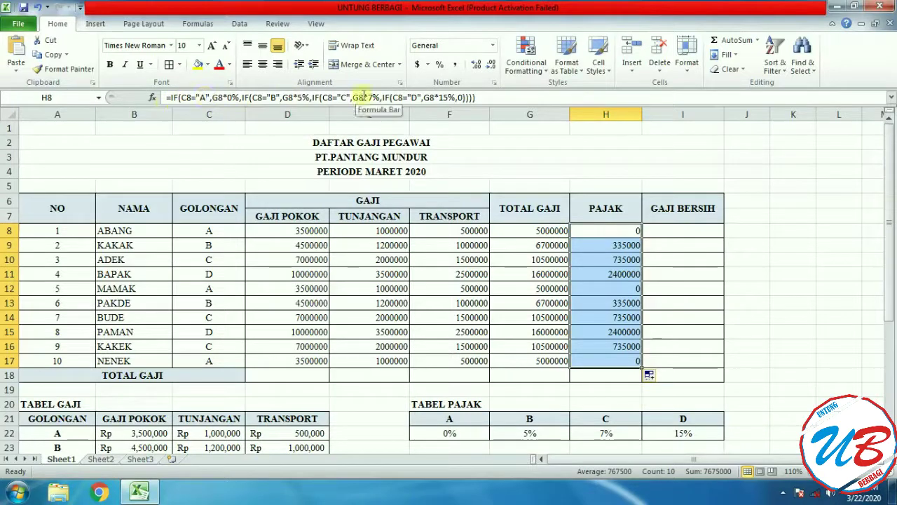
{"action": "left_click", "coordinate": [519, 97]}
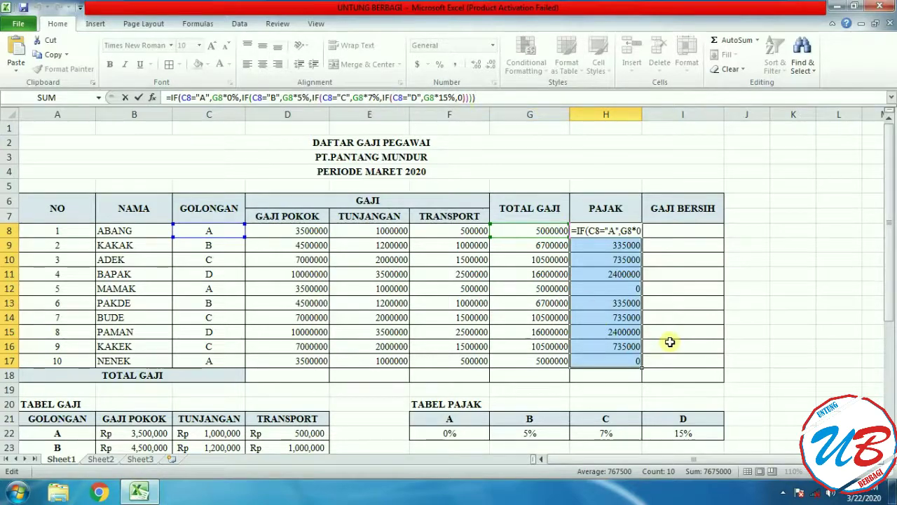
{"action": "left_click", "coordinate": [663, 317]}
Step: Color SOAL instruction 4 about GAJI BERSIH and instruction 2 about the PAJAK column red
{"action": "scroll", "coordinate": [715, 332], "scroll_direction": "down", "scroll_amount": 4}
{"action": "scroll", "coordinate": [691, 326], "scroll_direction": "down", "scroll_amount": 2}
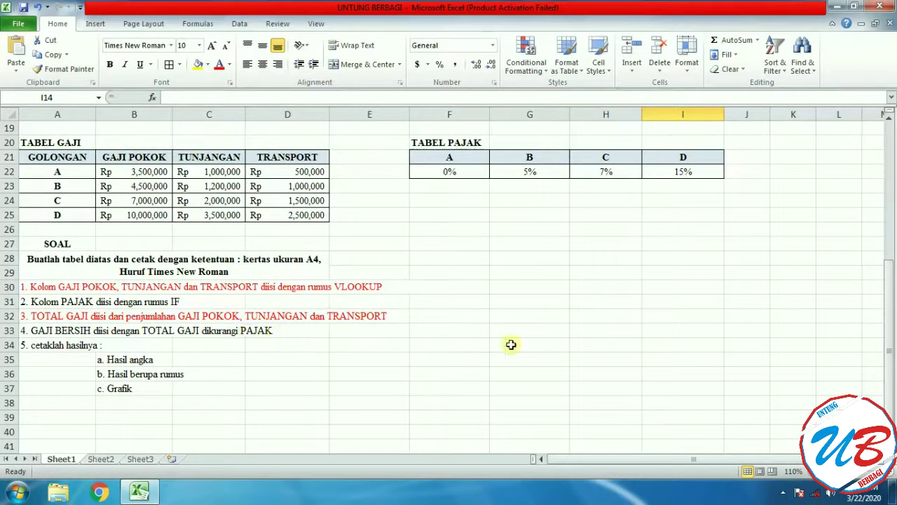
{"action": "scroll", "coordinate": [489, 349], "scroll_direction": "up", "scroll_amount": 6}
{"action": "left_click", "coordinate": [671, 226]}
{"action": "scroll", "coordinate": [631, 252], "scroll_direction": "down", "scroll_amount": 5}
{"action": "left_click_drag", "start_coordinate": [270, 374], "coordinate": [54, 375]}
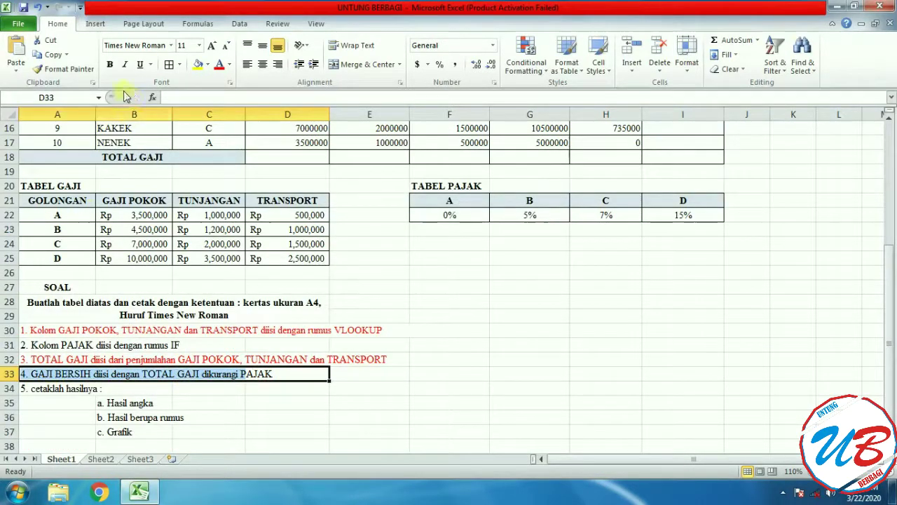
{"action": "left_click", "coordinate": [219, 65]}
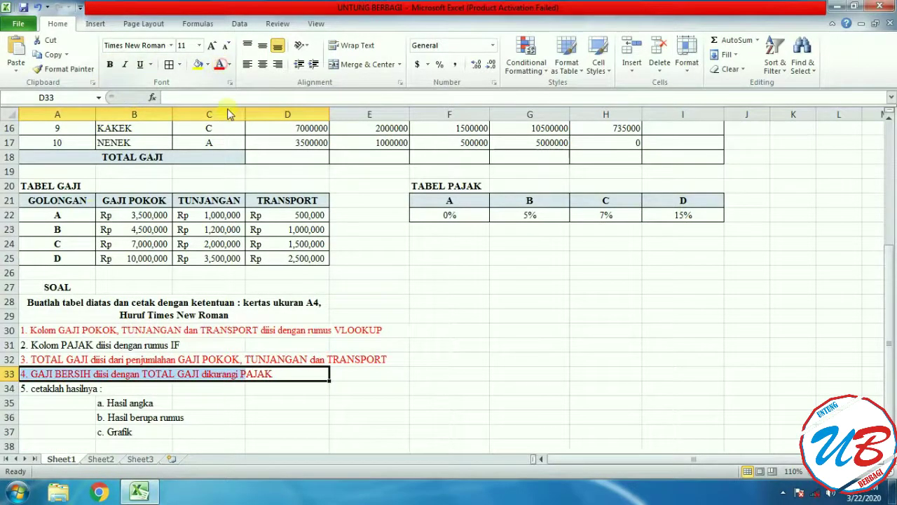
{"action": "left_click", "coordinate": [600, 311]}
{"action": "left_click_drag", "start_coordinate": [181, 347], "coordinate": [49, 347]}
{"action": "left_click", "coordinate": [219, 65]}
{"action": "left_click", "coordinate": [517, 385]}
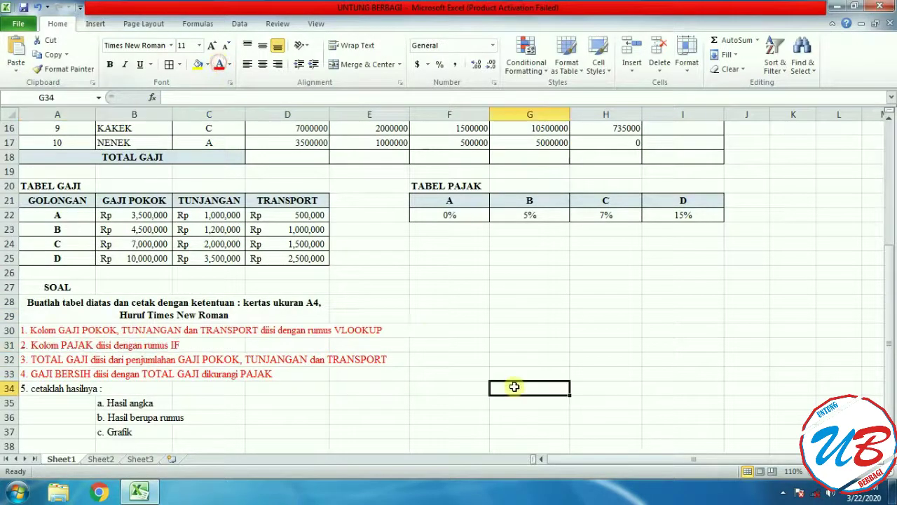
Step: Calculate GAJI BERSIH in I8 as =G8-H8 and fill the formula down to I17
{"action": "scroll", "coordinate": [626, 371], "scroll_direction": "up", "scroll_amount": 5}
{"action": "left_click", "coordinate": [675, 229]}
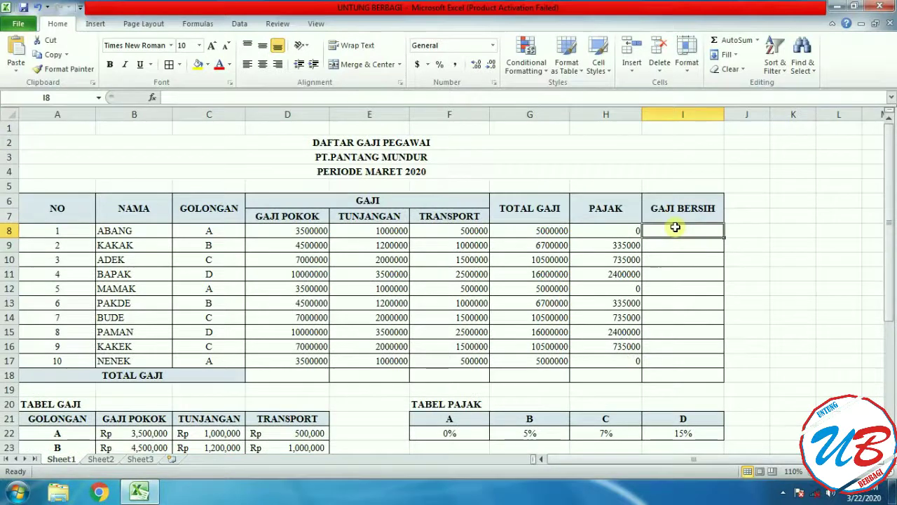
{"action": "type", "text": "="}
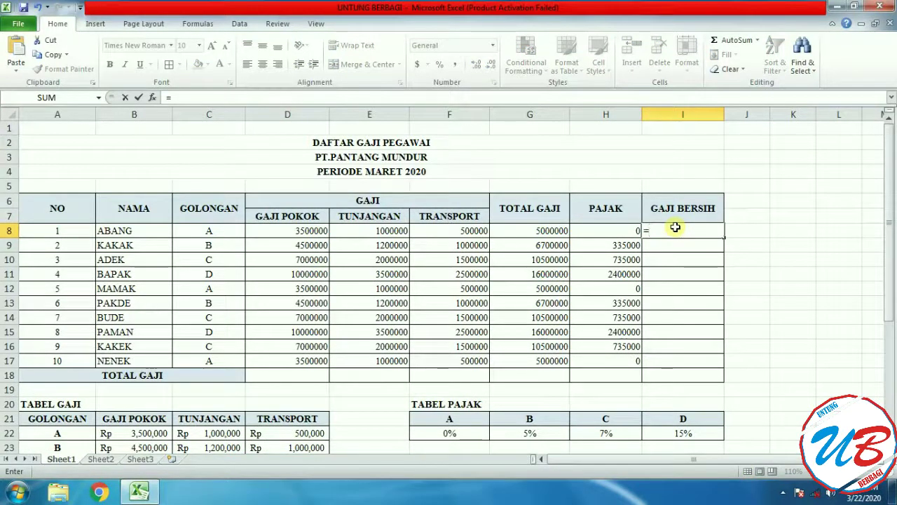
{"action": "left_click", "coordinate": [545, 231]}
{"action": "type", "text": "-"}
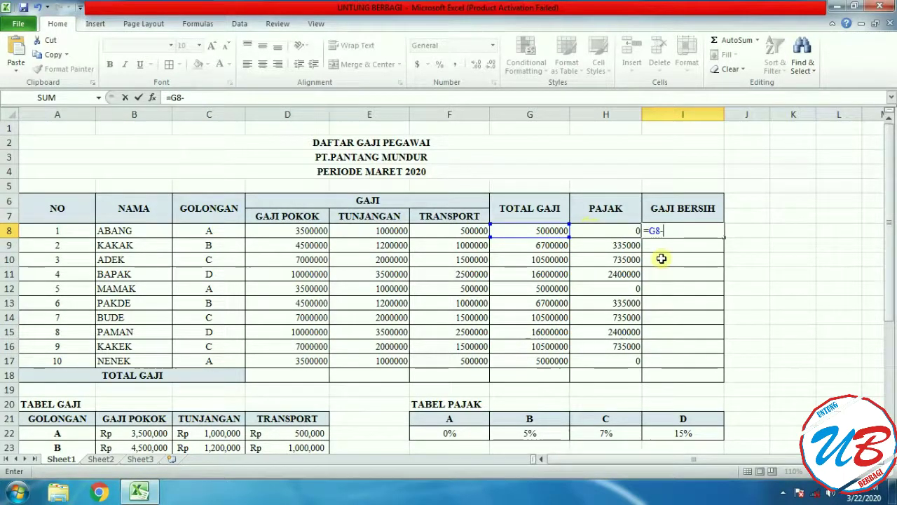
{"action": "left_click", "coordinate": [624, 231]}
{"action": "key", "text": "Return"}
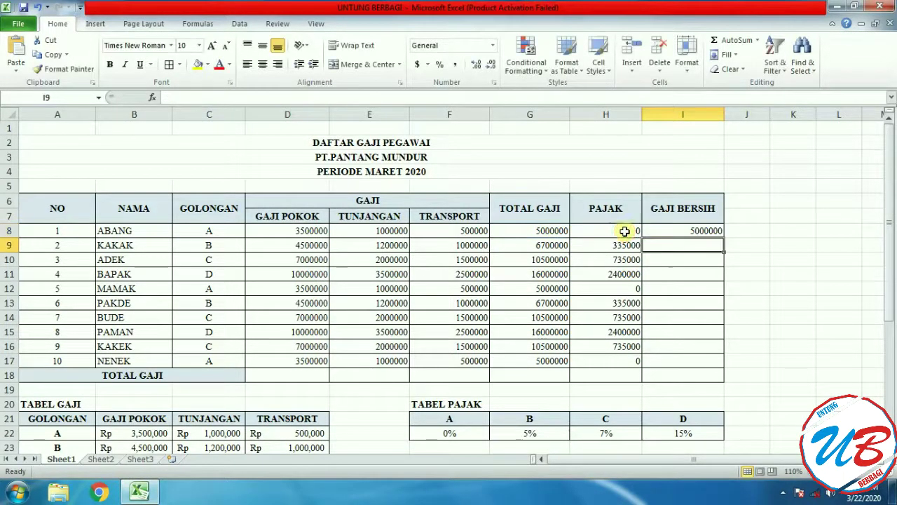
{"action": "left_click", "coordinate": [700, 231]}
{"action": "left_click_drag", "start_coordinate": [724, 237], "coordinate": [709, 367]}
{"action": "left_click", "coordinate": [793, 262]}
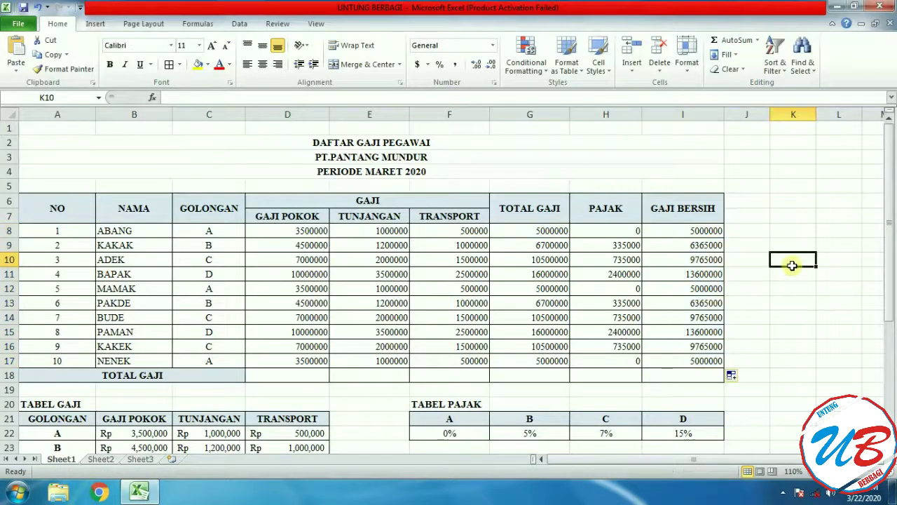
Step: Try to total the GAJI POKOK column in D18 of the TOTAL GAJI row with a SUM formula
{"action": "scroll", "coordinate": [751, 268], "scroll_direction": "down", "scroll_amount": 5}
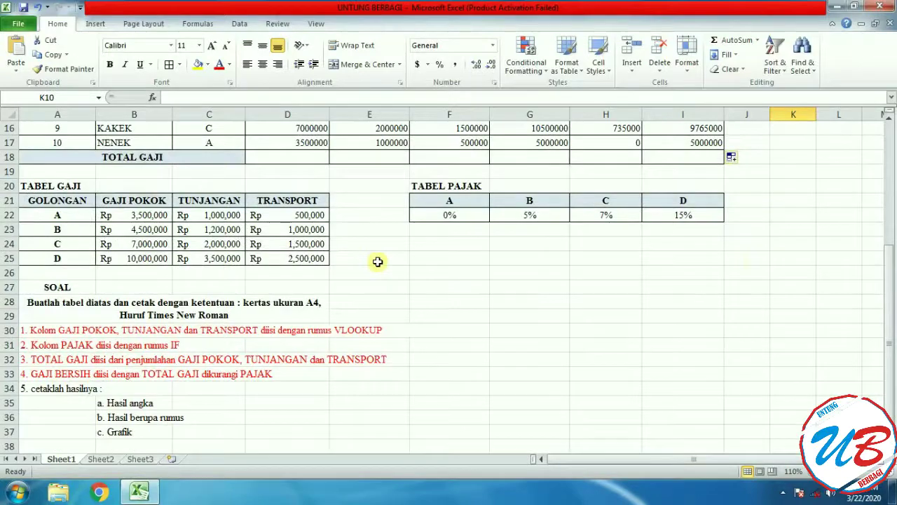
{"action": "scroll", "coordinate": [371, 259], "scroll_direction": "down", "scroll_amount": 2}
{"action": "scroll", "coordinate": [564, 276], "scroll_direction": "up", "scroll_amount": 4}
{"action": "scroll", "coordinate": [565, 275], "scroll_direction": "up", "scroll_amount": 1}
{"action": "scroll", "coordinate": [566, 275], "scroll_direction": "down", "scroll_amount": 2}
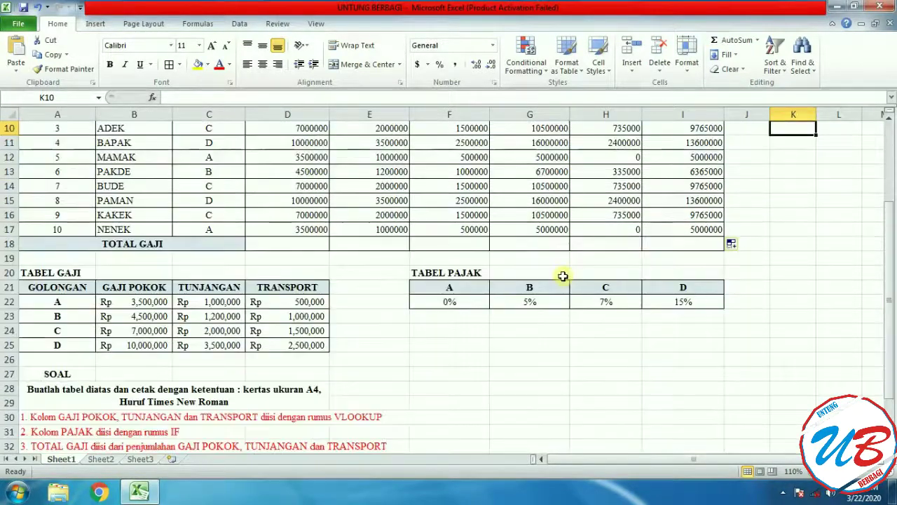
{"action": "left_click", "coordinate": [280, 204]}
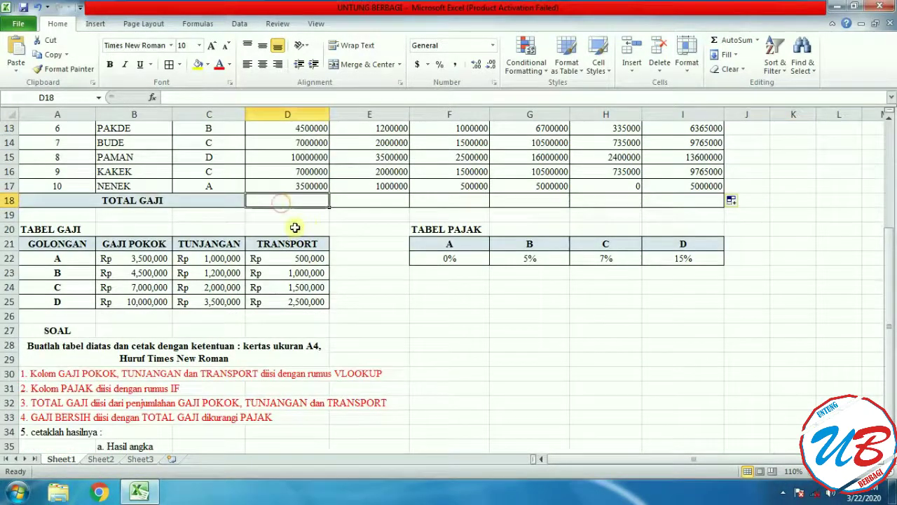
{"action": "scroll", "coordinate": [298, 232], "scroll_direction": "down", "scroll_amount": 3}
{"action": "scroll", "coordinate": [229, 271], "scroll_direction": "up", "scroll_amount": 5}
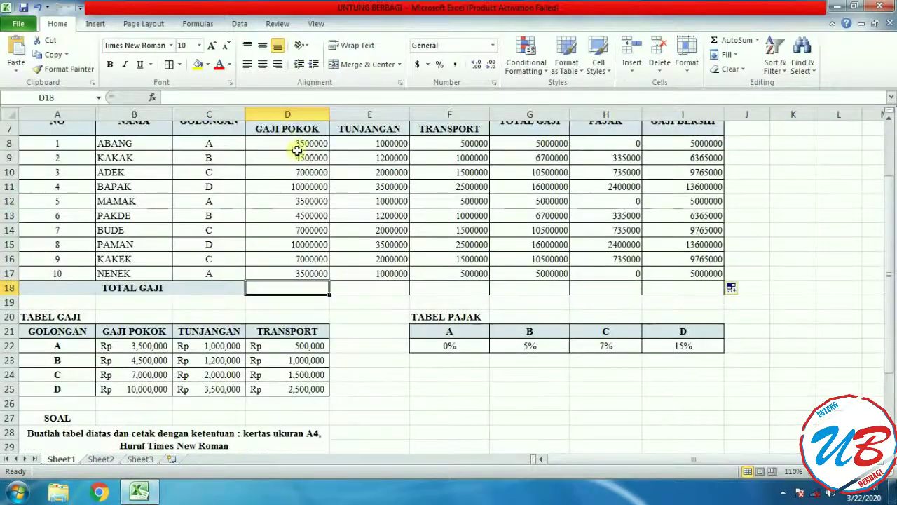
{"action": "type", "text": "=SUM"}
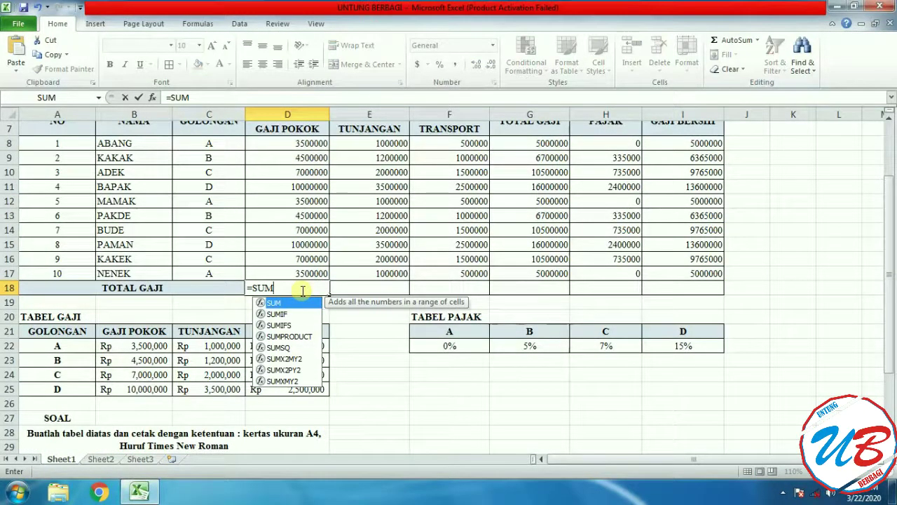
{"action": "left_click_drag", "start_coordinate": [310, 143], "coordinate": [315, 272]}
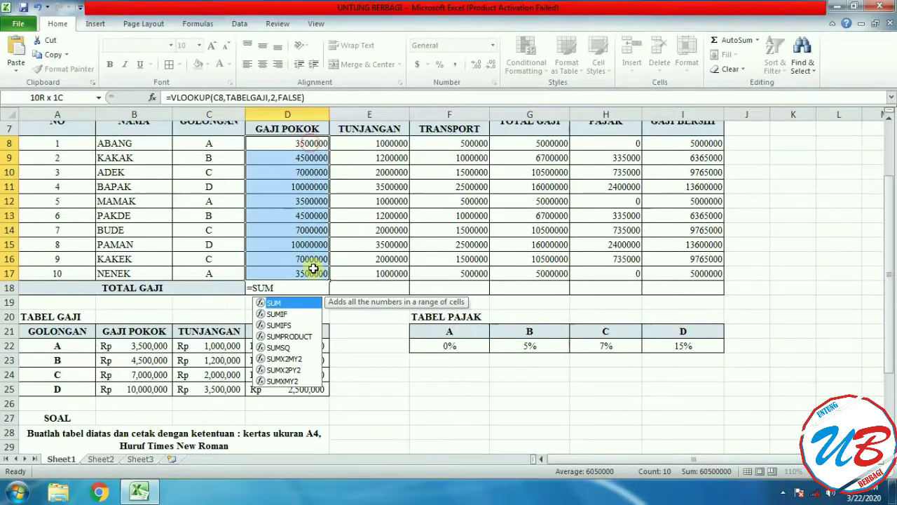
{"action": "left_click", "coordinate": [314, 288]}
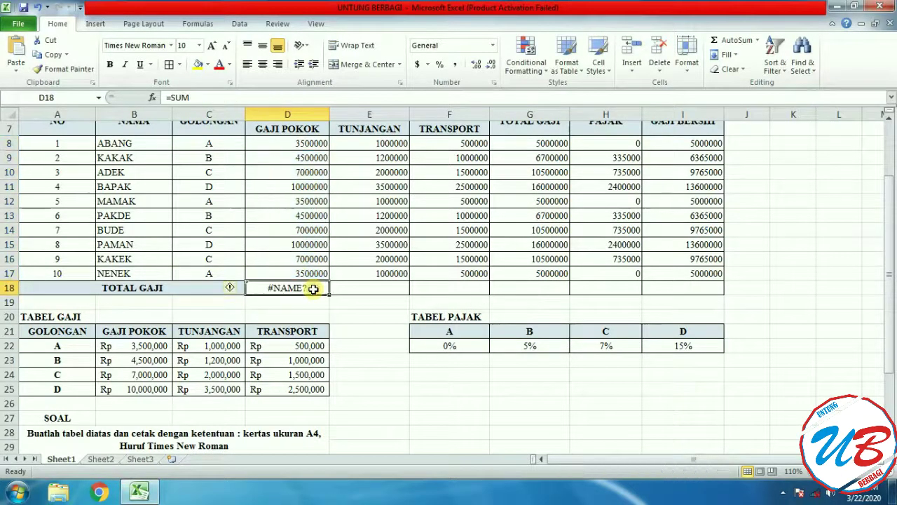
Step: Correct the GAJI POKOK total formula in D18 to =SUM(D8:D17)
{"action": "left_click", "coordinate": [191, 97]}
{"action": "type", "text": "("}
{"action": "left_click_drag", "start_coordinate": [305, 145], "coordinate": [319, 273]}
{"action": "type", "text": ")"}
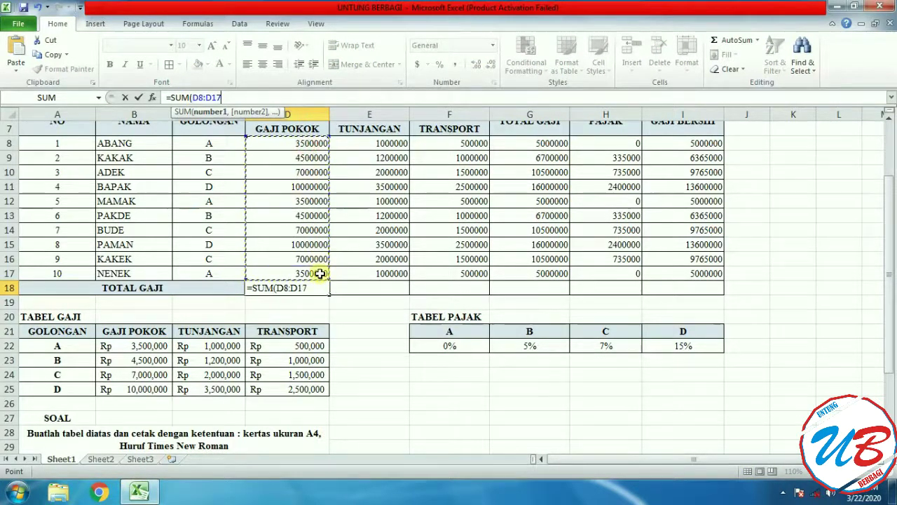
{"action": "key", "text": "Return"}
Step: Total the TUNJANGAN column in E18 with =SUM(E8:E17)
{"action": "left_click", "coordinate": [389, 283]}
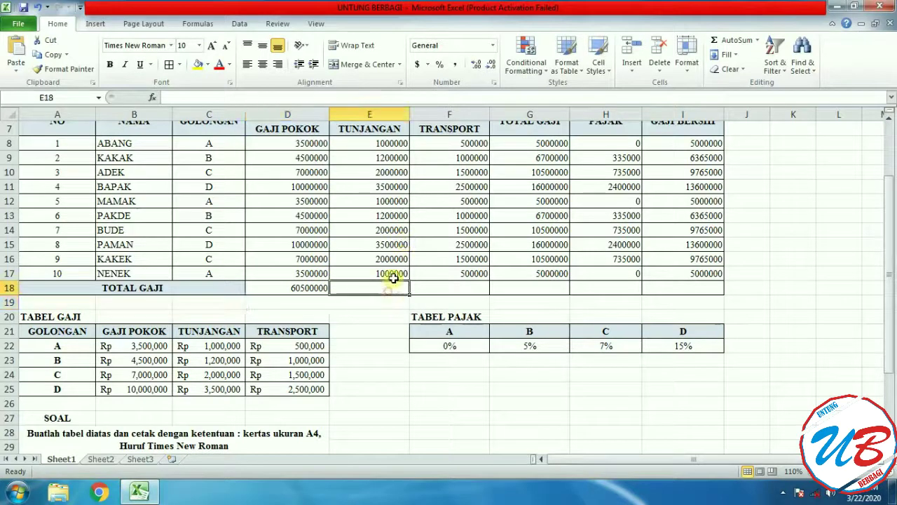
{"action": "type", "text": "=SUM"}
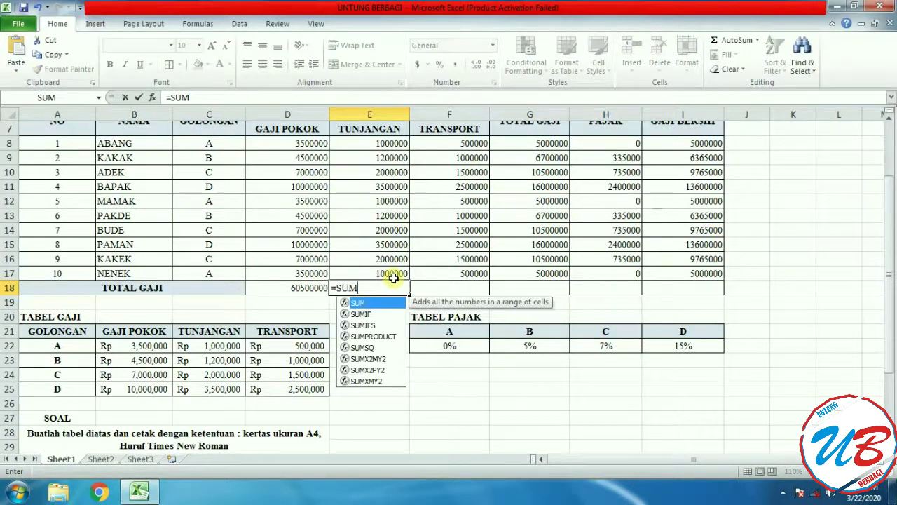
{"action": "type", "text": "("}
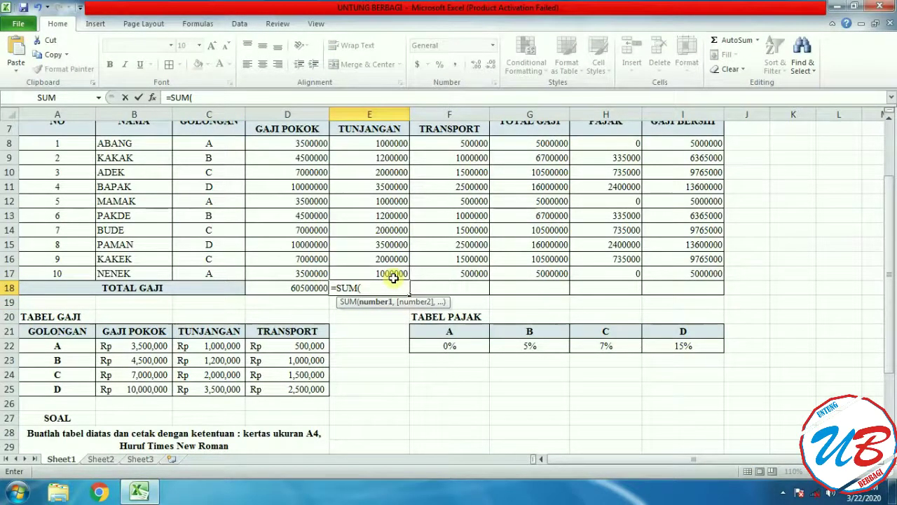
{"action": "left_click_drag", "start_coordinate": [393, 140], "coordinate": [391, 271]}
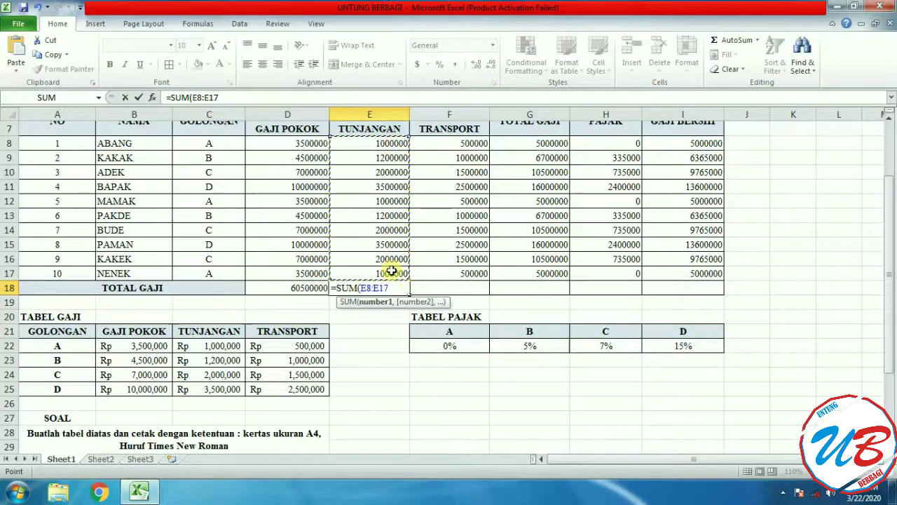
{"action": "type", "text": ")"}
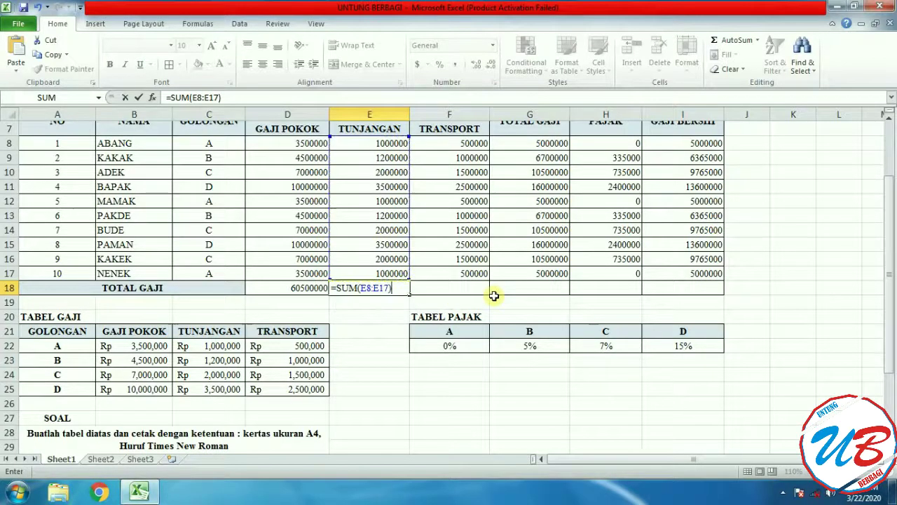
{"action": "key", "text": "Return"}
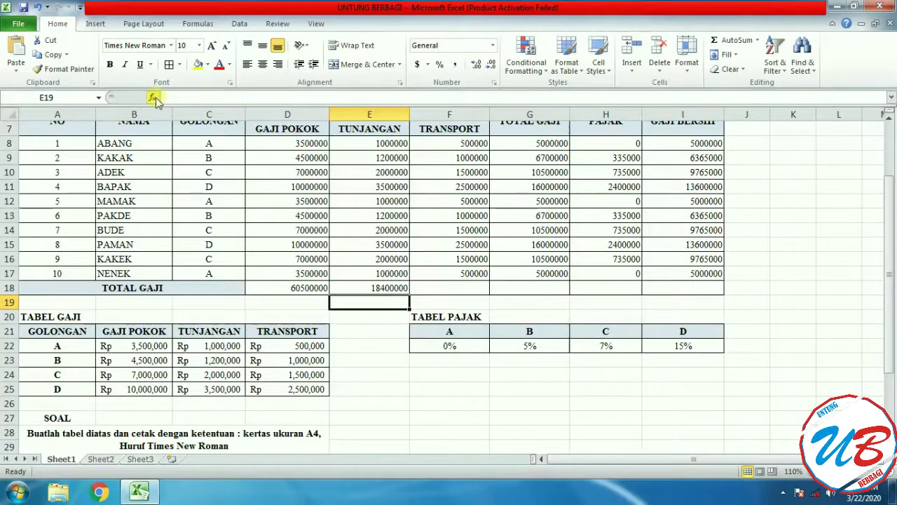
Step: Total the TRANSPORT column in F18 by summing F8:F17
{"action": "left_click", "coordinate": [455, 294]}
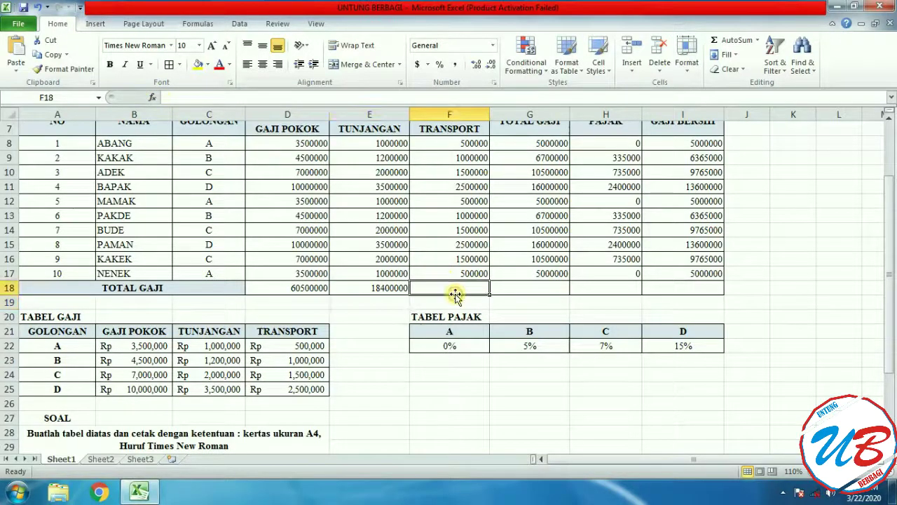
{"action": "type", "text": "=SUM("}
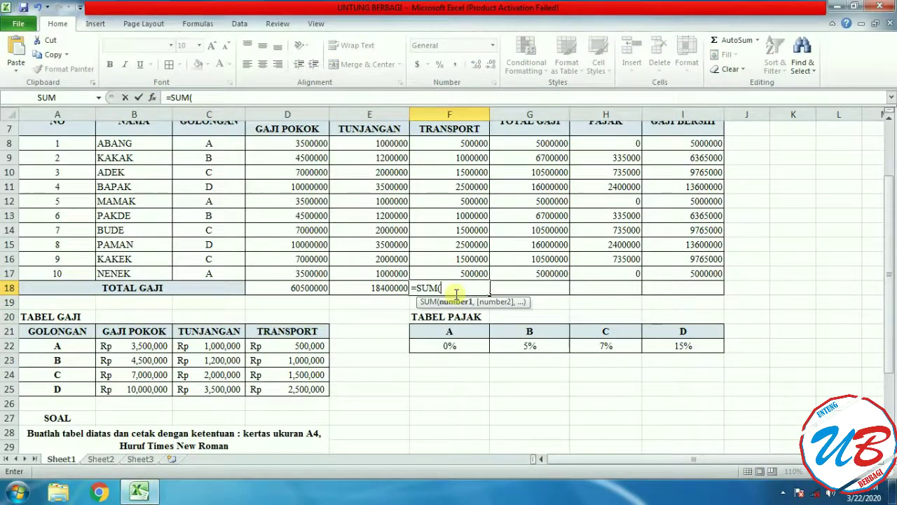
{"action": "left_click_drag", "start_coordinate": [465, 142], "coordinate": [460, 269]}
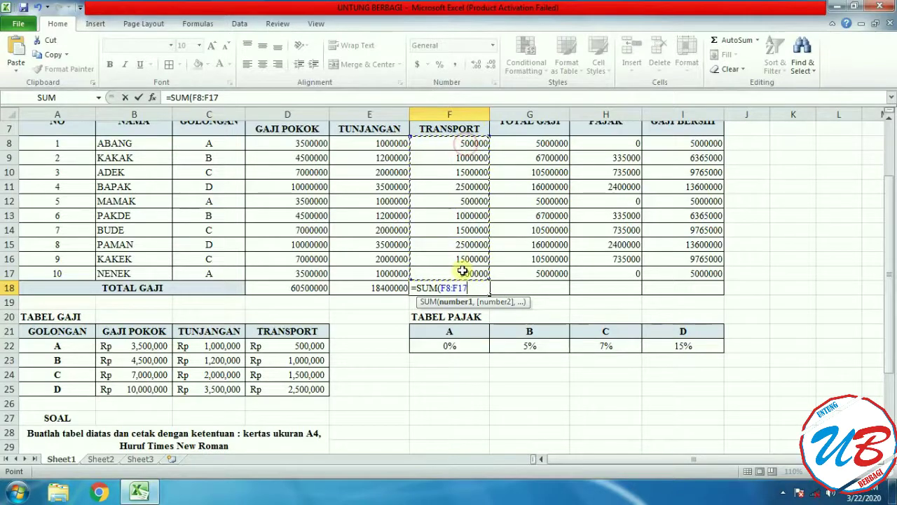
{"action": "key", "text": "Return"}
Step: Replace the formula in G18 with =SUM(G8:G17) to total the TOTAL GAJI column
{"action": "left_click", "coordinate": [544, 289]}
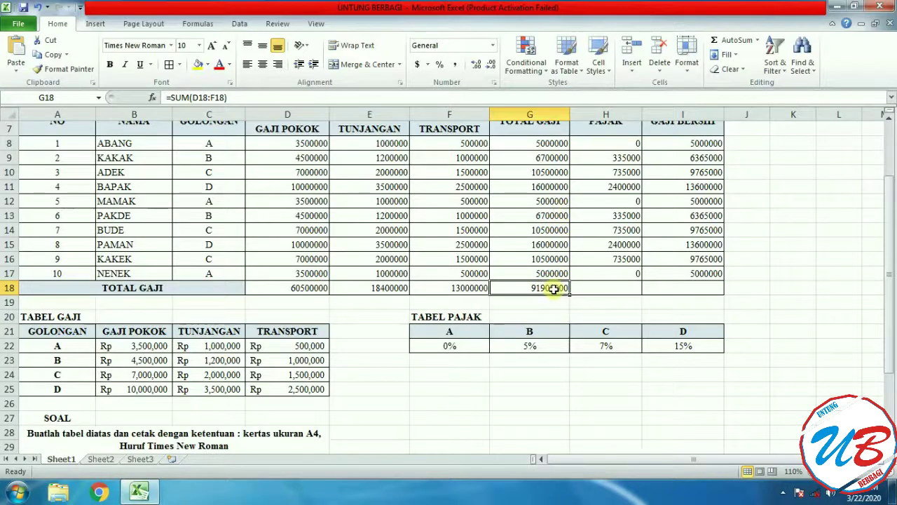
{"action": "type", "text": "="}
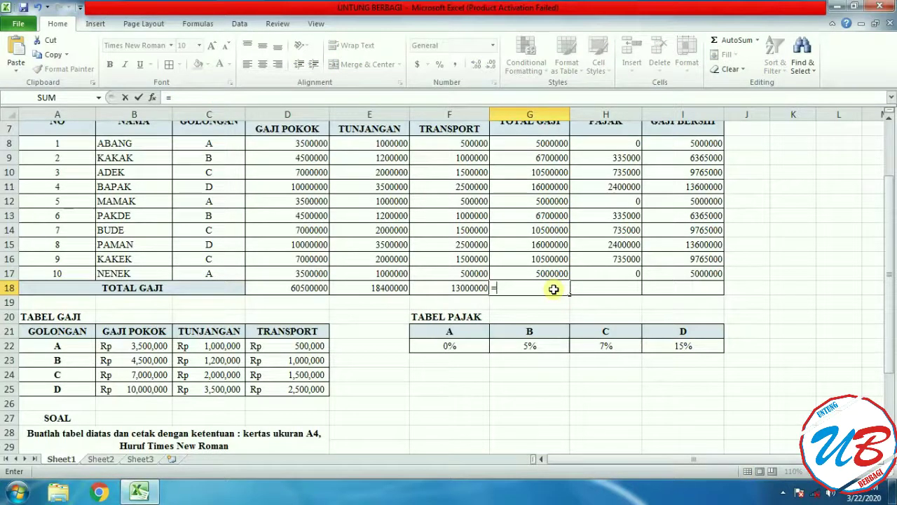
{"action": "type", "text": "SUM("}
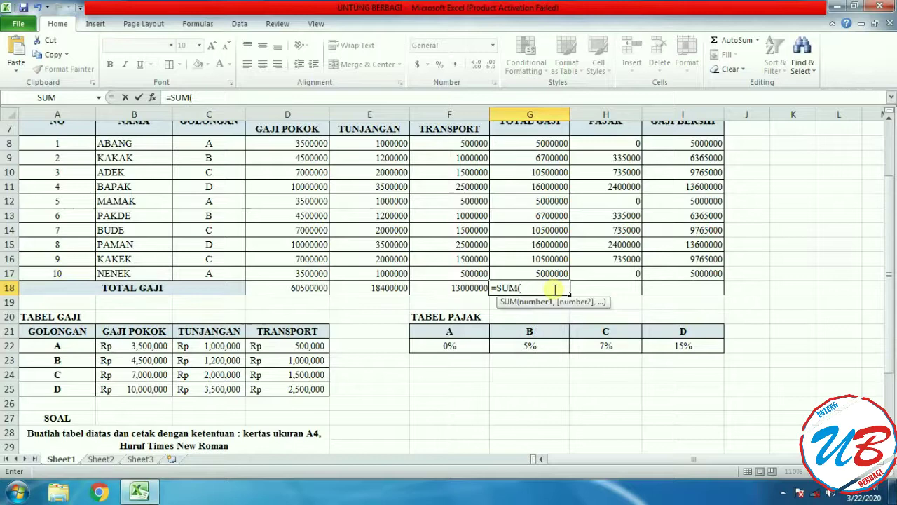
{"action": "left_click_drag", "start_coordinate": [540, 144], "coordinate": [551, 272]}
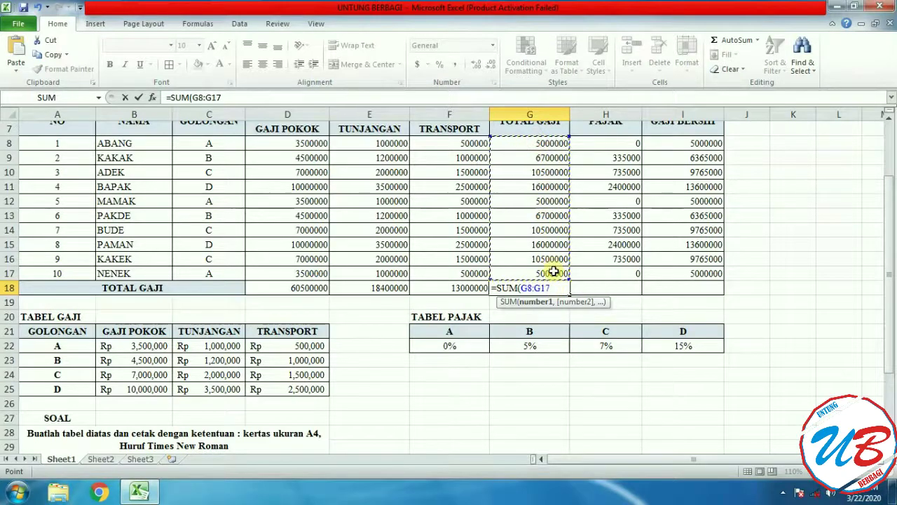
{"action": "type", "text": ")"}
{"action": "key", "text": "Return"}
Step: Total the PAJAK column in H18 by summing H8:H17
{"action": "left_click", "coordinate": [585, 290]}
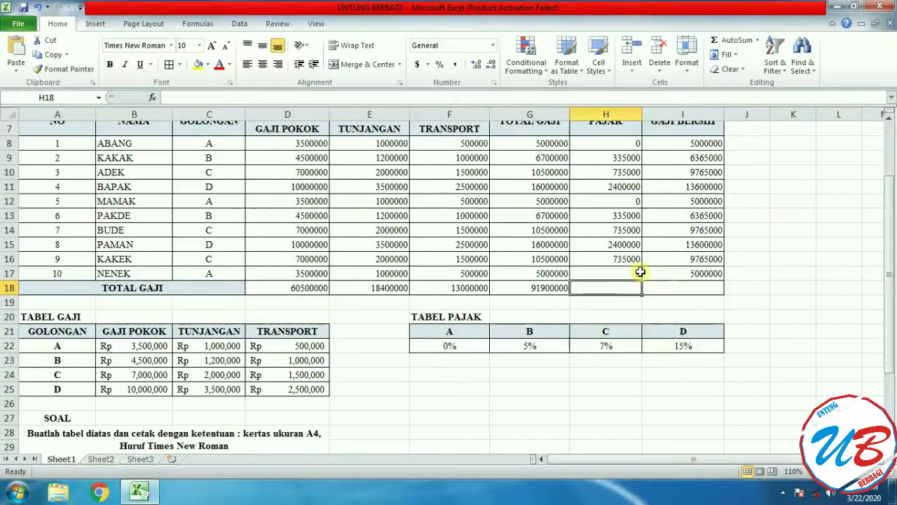
{"action": "type", "text": "=SUM("}
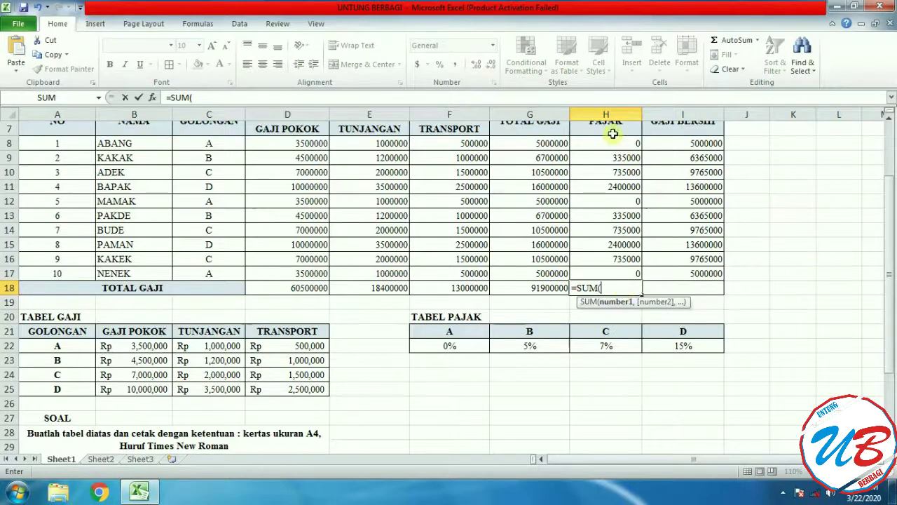
{"action": "left_click_drag", "start_coordinate": [614, 140], "coordinate": [631, 272]}
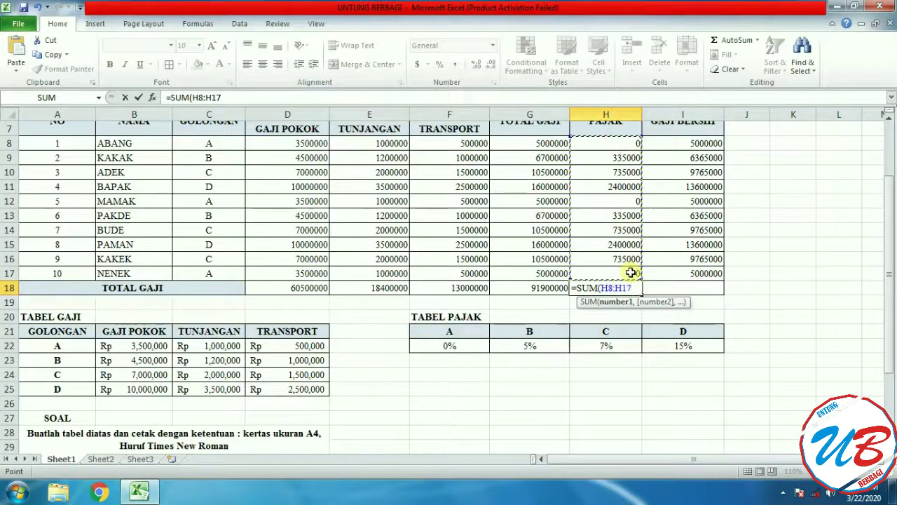
{"action": "key", "text": "Return"}
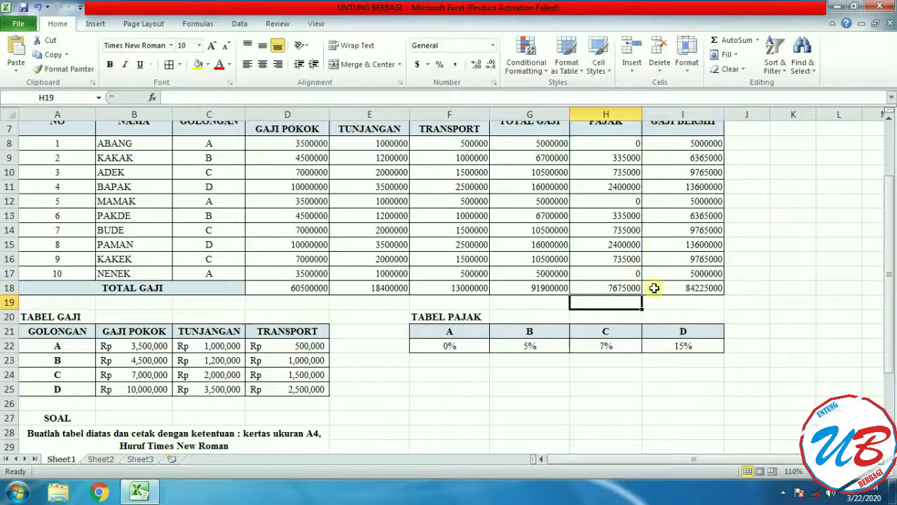
Step: Replace the formula in I18 with a SUM of the GAJI BERSIH column
{"action": "left_click", "coordinate": [650, 285]}
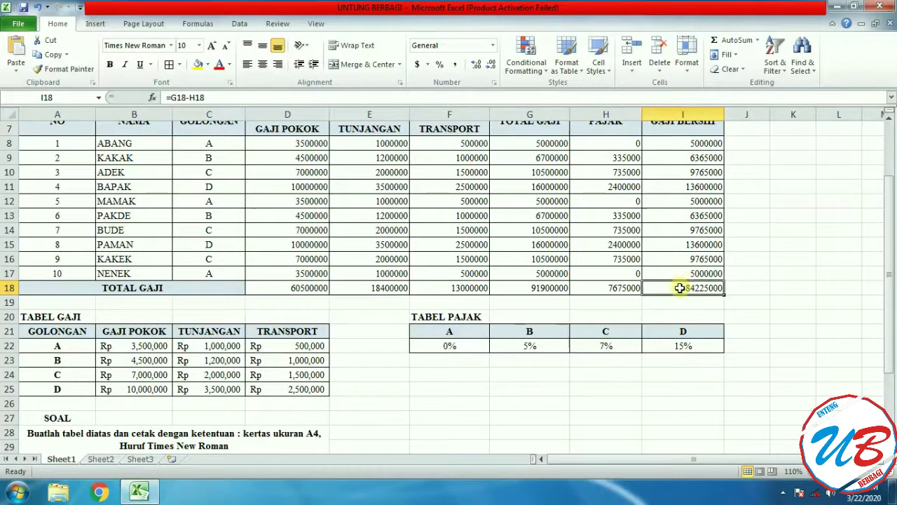
{"action": "type", "text": "=SUM("}
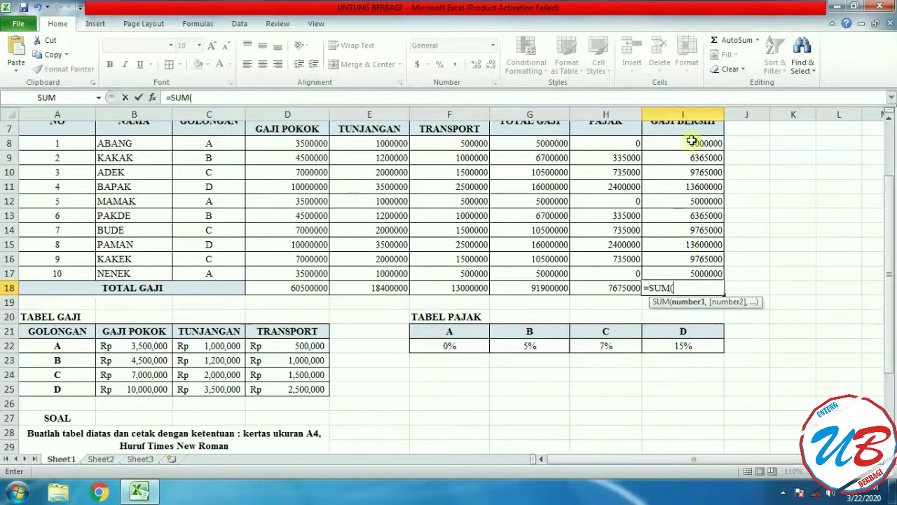
Step: Complete the TOTAL GAJI formula in I18 to sum the GAJI BERSIH values in I8:I17
{"action": "left_click_drag", "start_coordinate": [692, 142], "coordinate": [708, 275]}
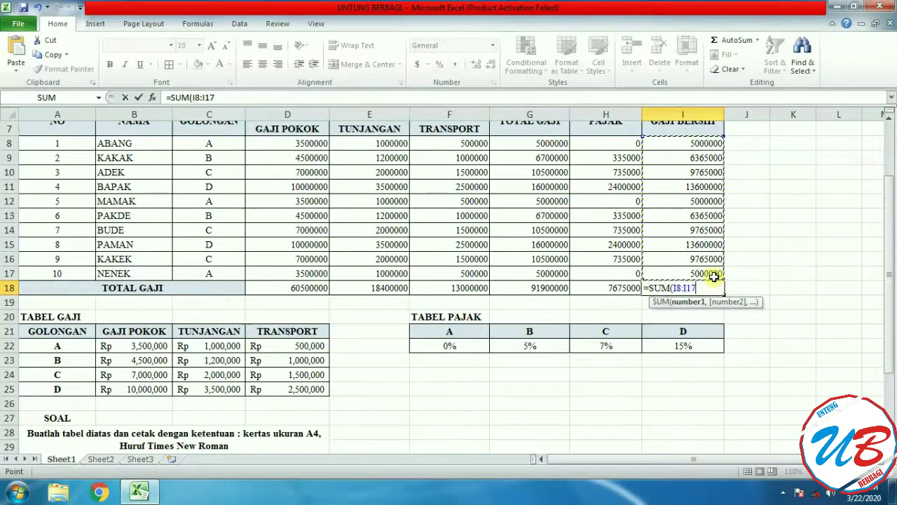
{"action": "key", "text": "Return"}
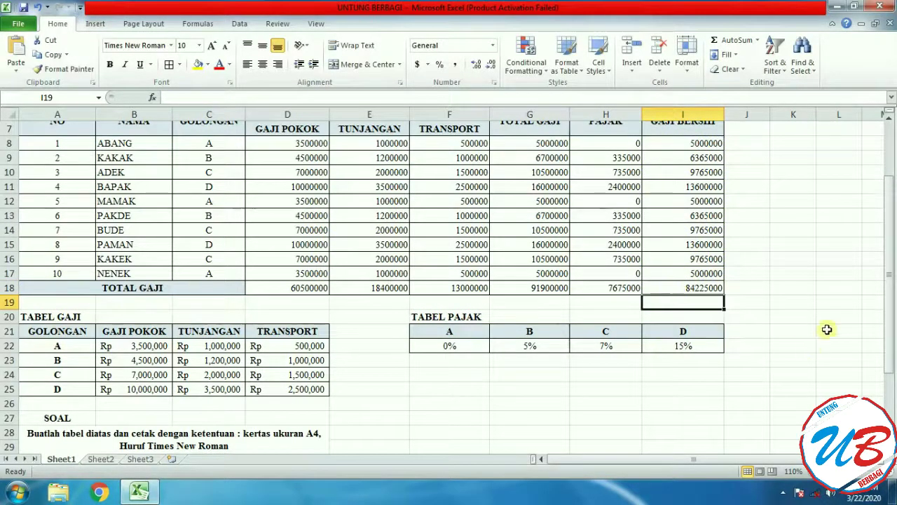
Step: Apply the Accounting number format to the salary amounts and totals in D8:G18
{"action": "scroll", "coordinate": [689, 267], "scroll_direction": "up", "scroll_amount": 1}
{"action": "scroll", "coordinate": [690, 267], "scroll_direction": "up", "scroll_amount": 1}
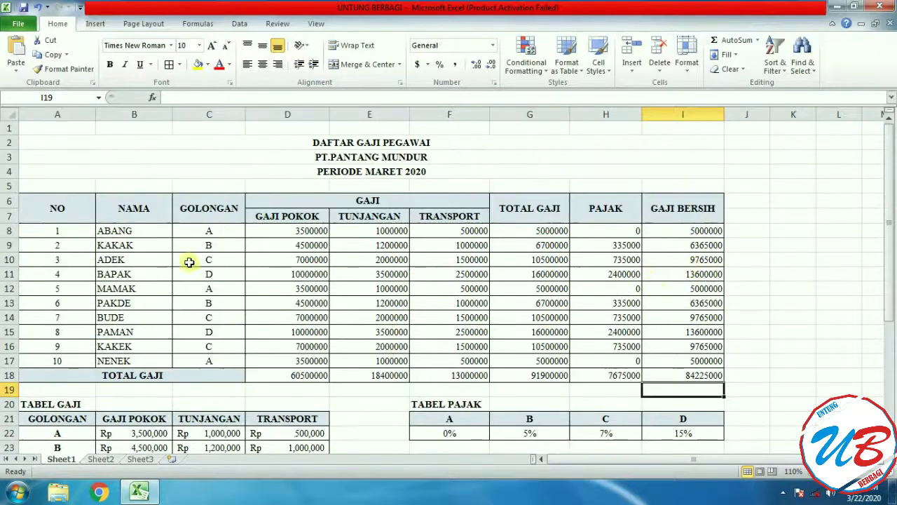
{"action": "left_click_drag", "start_coordinate": [296, 234], "coordinate": [536, 372]}
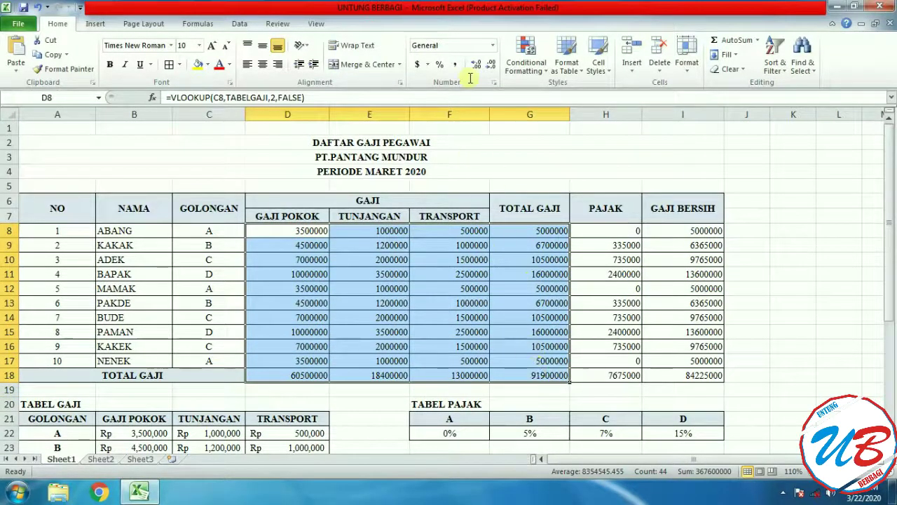
{"action": "left_click", "coordinate": [492, 45]}
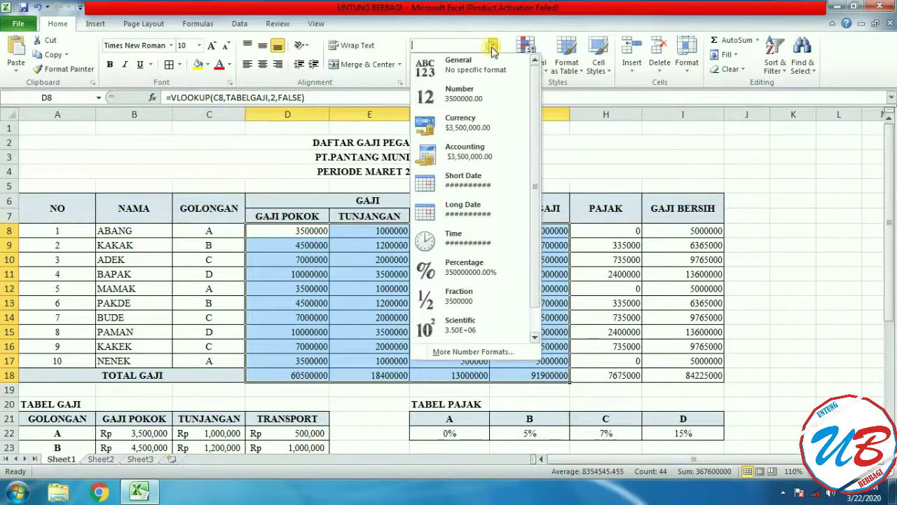
{"action": "left_click", "coordinate": [461, 160]}
Step: Set the accounting format of D8:G18 to the Rp Indonesian symbol with 0 decimal places
{"action": "left_click", "coordinate": [496, 83]}
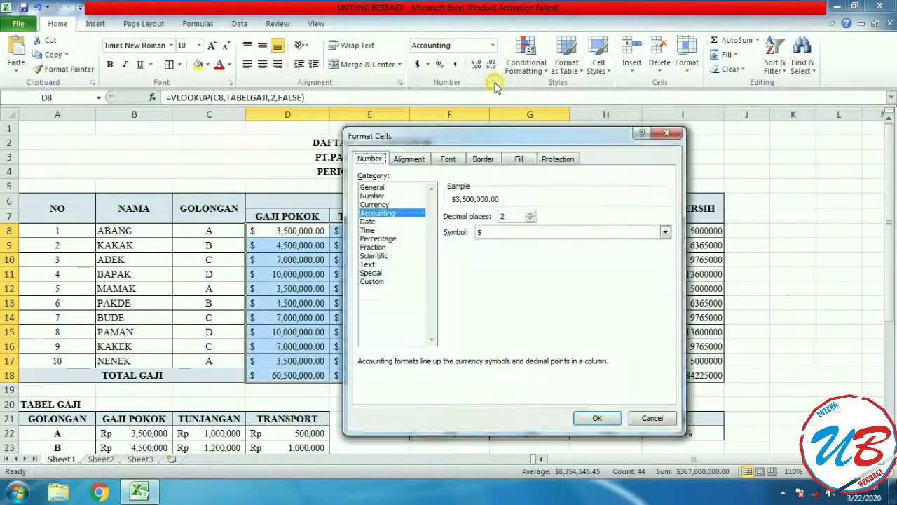
{"action": "left_click", "coordinate": [495, 232]}
{"action": "scroll", "coordinate": [579, 282], "scroll_direction": "down", "scroll_amount": 2}
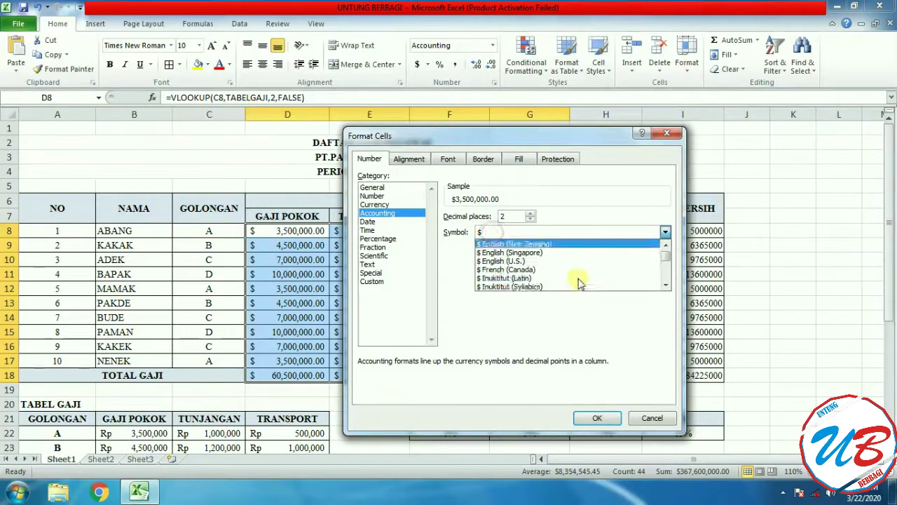
{"action": "scroll", "coordinate": [571, 281], "scroll_direction": "down", "scroll_amount": 8}
{"action": "scroll", "coordinate": [567, 274], "scroll_direction": "down", "scroll_amount": 7}
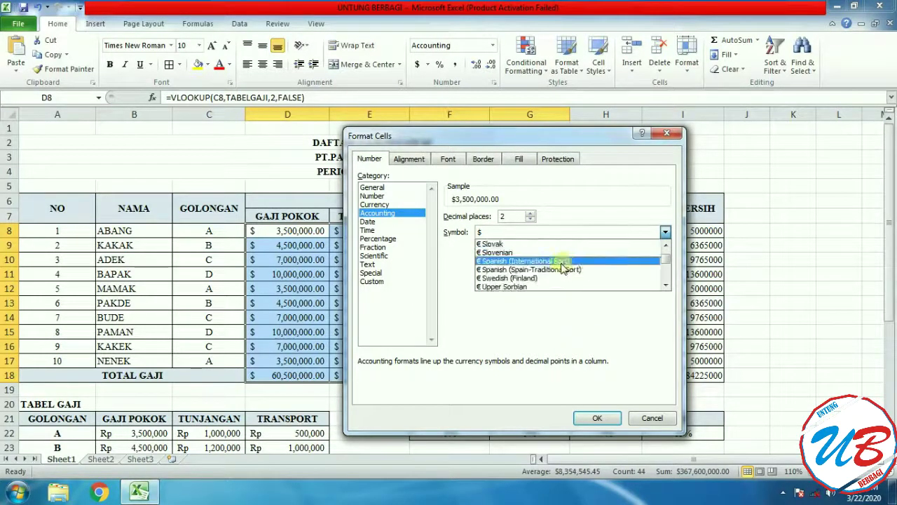
{"action": "scroll", "coordinate": [563, 269], "scroll_direction": "down", "scroll_amount": 1}
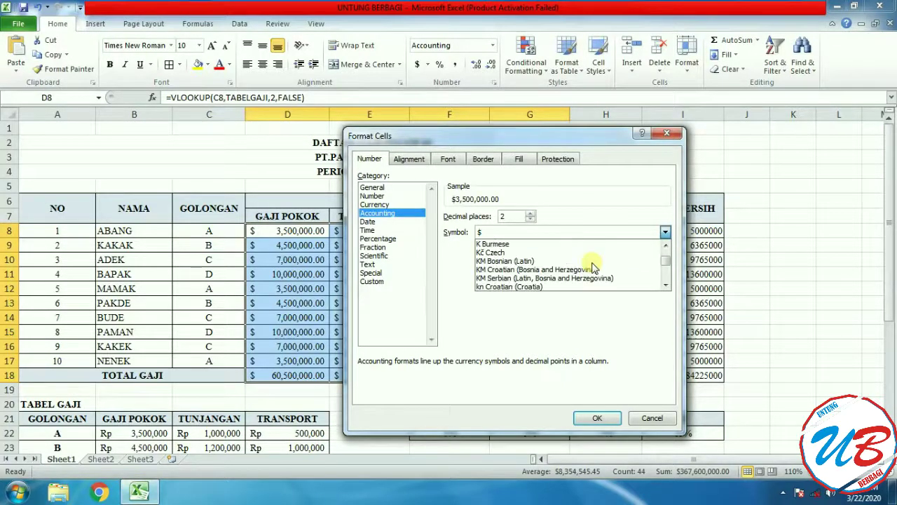
{"action": "scroll", "coordinate": [591, 266], "scroll_direction": "down", "scroll_amount": 15}
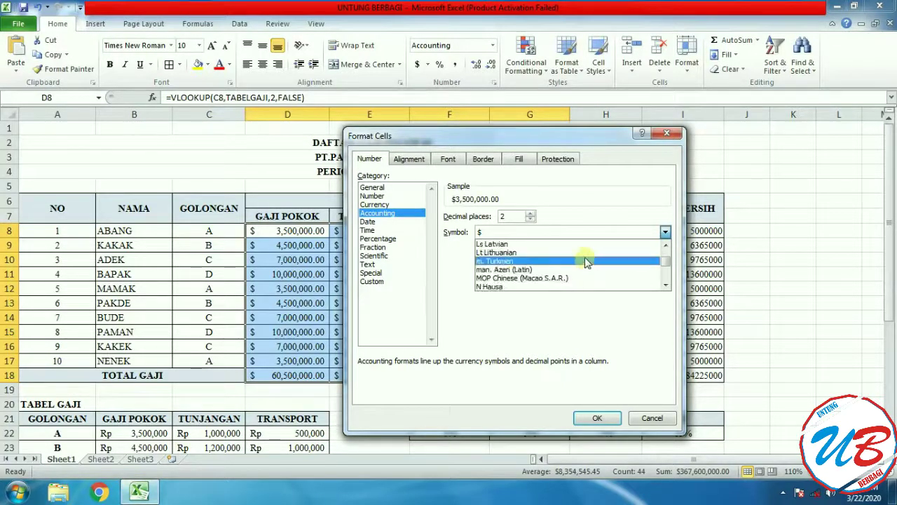
{"action": "scroll", "coordinate": [583, 255], "scroll_direction": "down", "scroll_amount": 15}
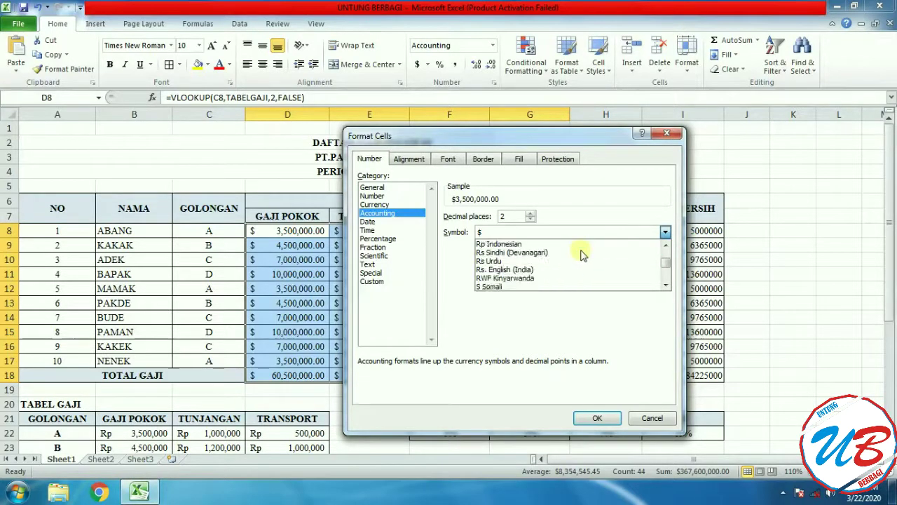
{"action": "scroll", "coordinate": [581, 254], "scroll_direction": "down", "scroll_amount": 10}
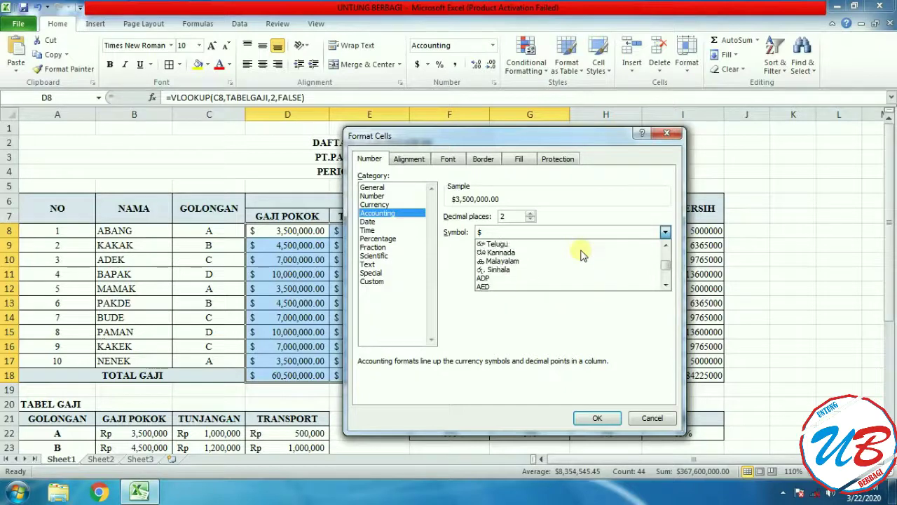
{"action": "scroll", "coordinate": [582, 257], "scroll_direction": "up", "scroll_amount": 5}
{"action": "scroll", "coordinate": [586, 258], "scroll_direction": "up", "scroll_amount": 10}
{"action": "scroll", "coordinate": [586, 258], "scroll_direction": "up", "scroll_amount": 3}
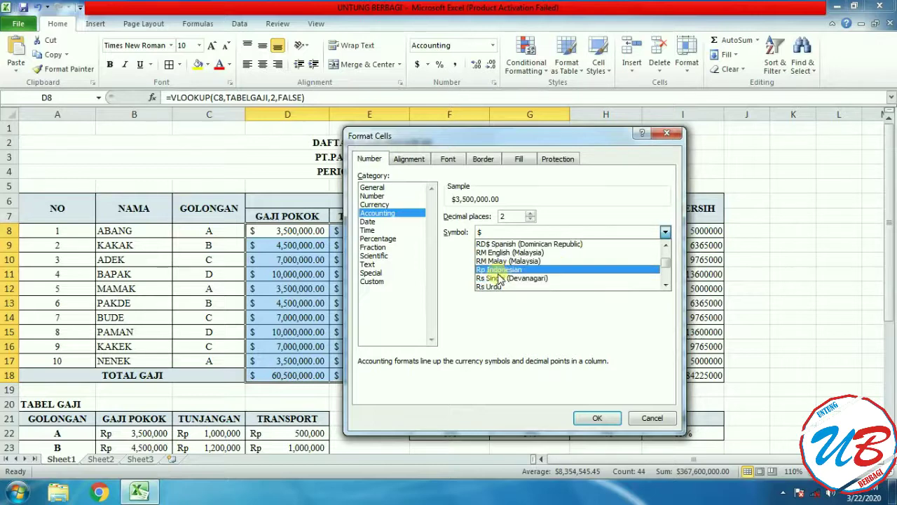
{"action": "left_click", "coordinate": [497, 271]}
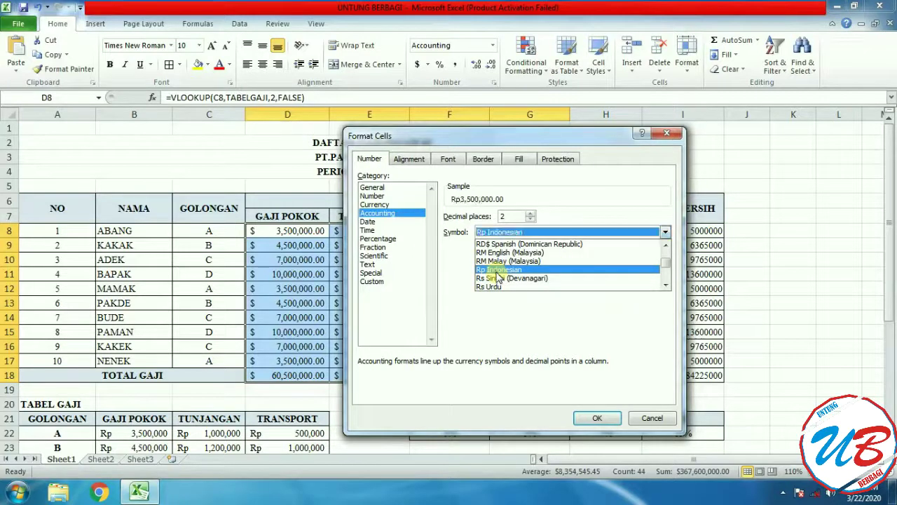
{"action": "left_click", "coordinate": [530, 220]}
{"action": "left_click", "coordinate": [597, 418]}
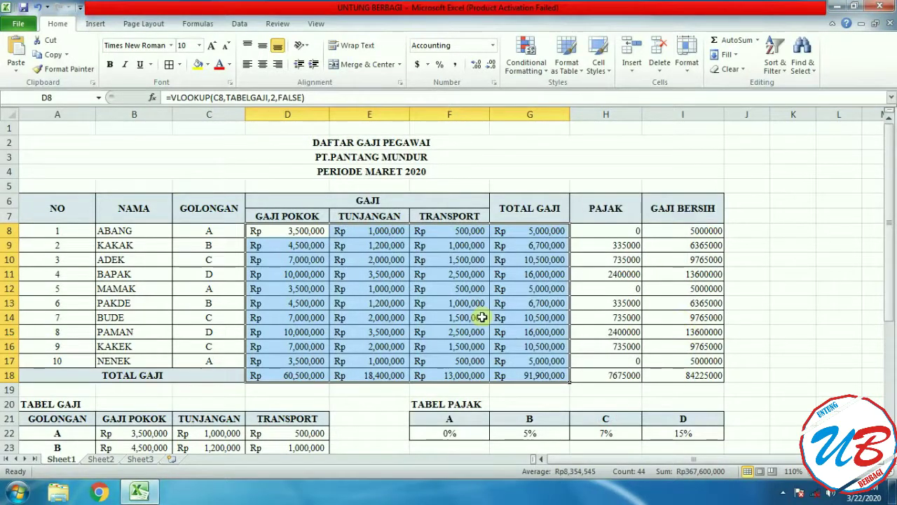
Step: Apply the Accounting number format with 0 decimal places to the GAJI BERSIH cells I8:I18
{"action": "left_click", "coordinate": [701, 230]}
{"action": "left_click_drag", "start_coordinate": [701, 230], "coordinate": [707, 375]}
{"action": "left_click", "coordinate": [492, 45]}
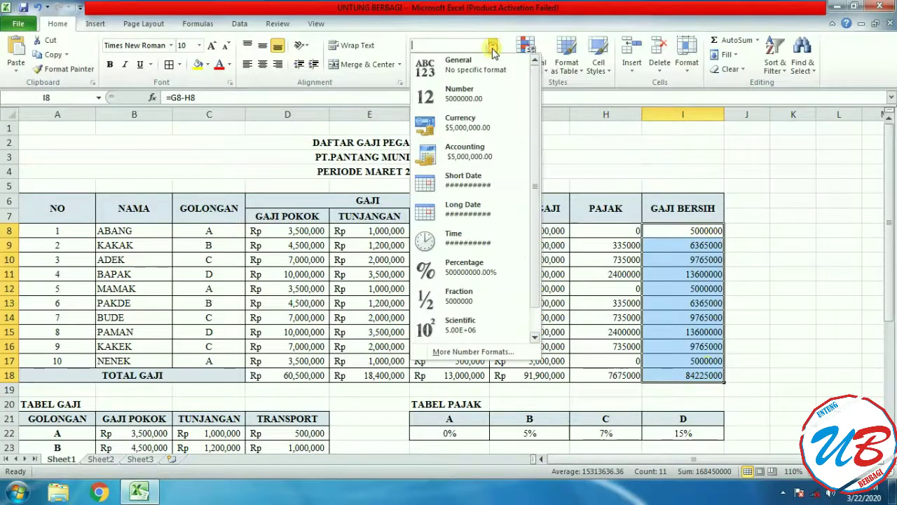
{"action": "left_click", "coordinate": [464, 153]}
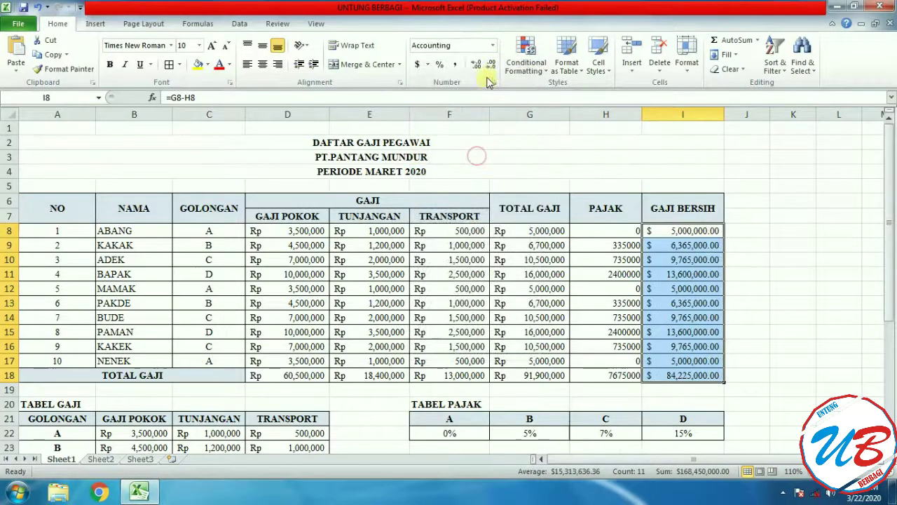
{"action": "left_click", "coordinate": [495, 83]}
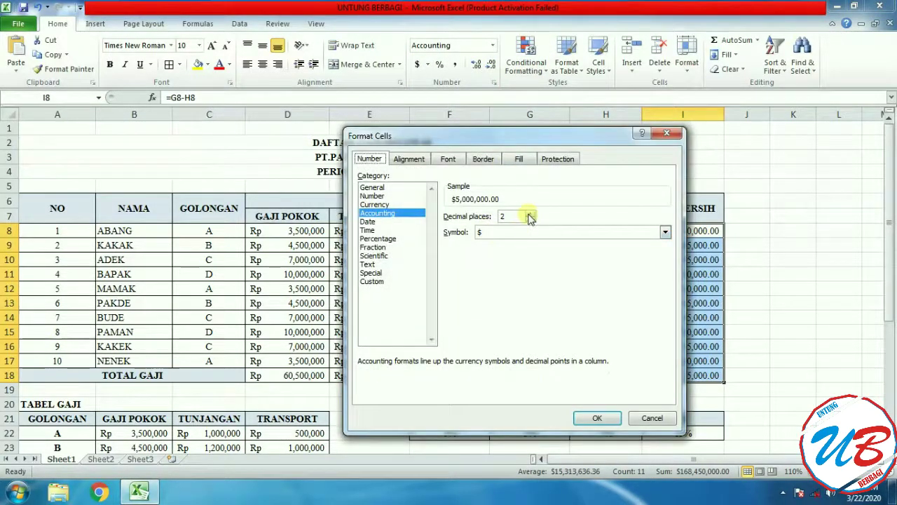
Step: Set the accounting currency symbol of the GAJI BERSIH cells I8:I18 to Rp Indonesian with 0 decimal places
{"action": "left_click", "coordinate": [527, 232]}
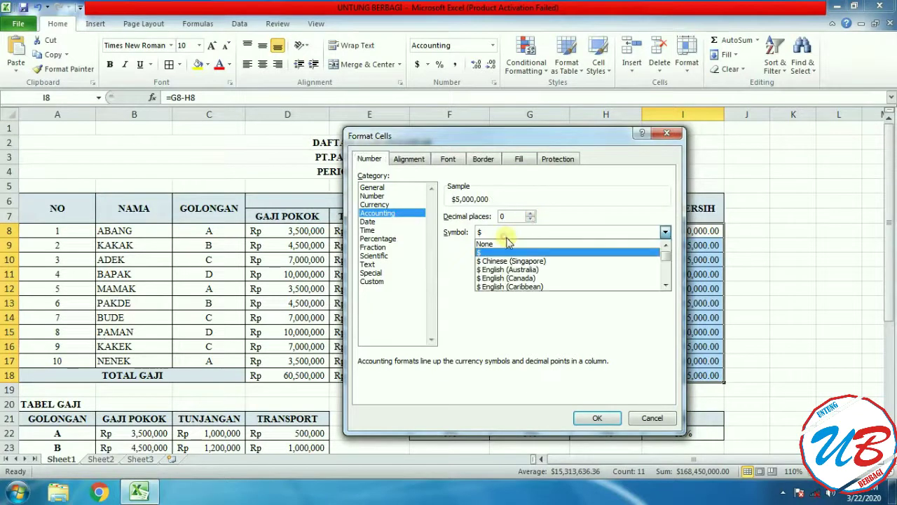
{"action": "scroll", "coordinate": [565, 273], "scroll_direction": "down", "scroll_amount": 15}
{"action": "scroll", "coordinate": [589, 263], "scroll_direction": "down", "scroll_amount": 15}
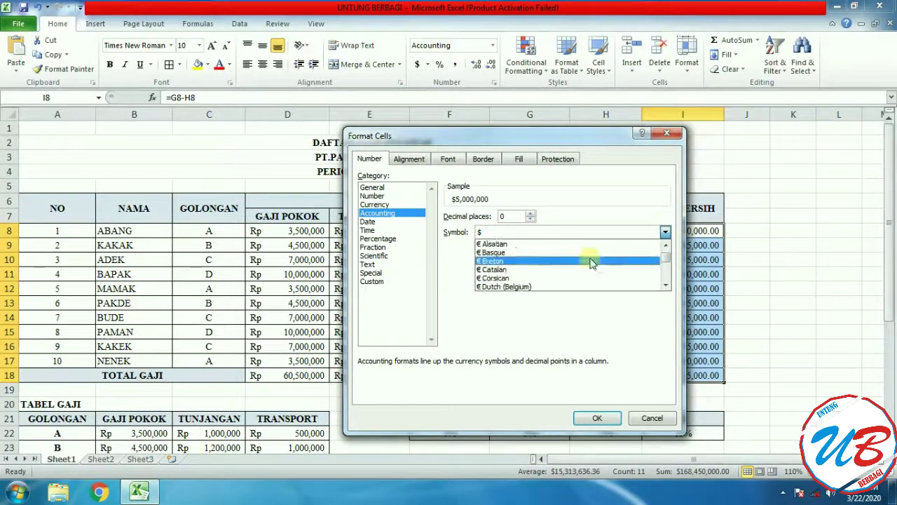
{"action": "scroll", "coordinate": [598, 280], "scroll_direction": "down", "scroll_amount": 8}
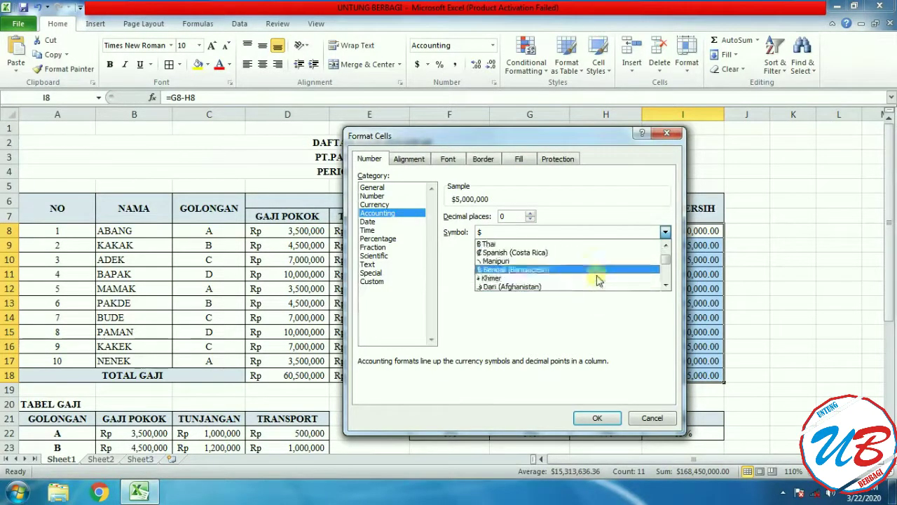
{"action": "scroll", "coordinate": [595, 275], "scroll_direction": "up", "scroll_amount": 3}
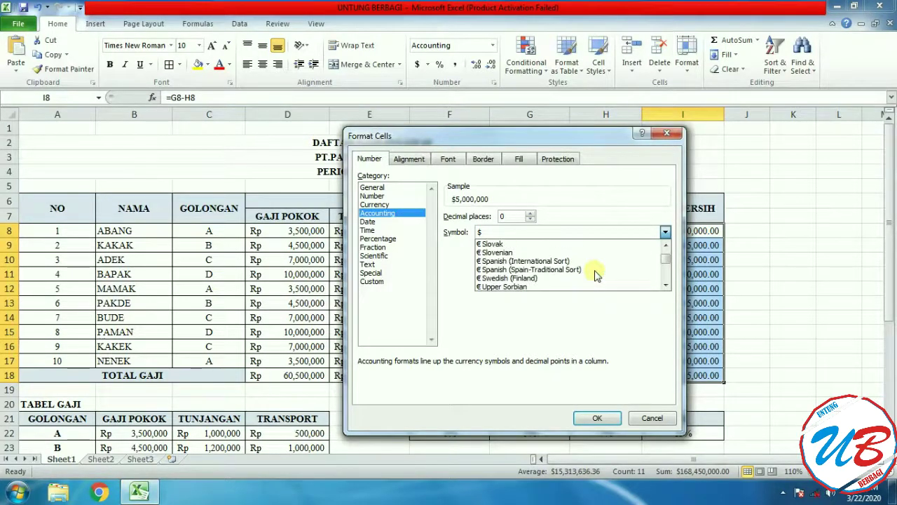
{"action": "scroll", "coordinate": [595, 275], "scroll_direction": "up", "scroll_amount": 5}
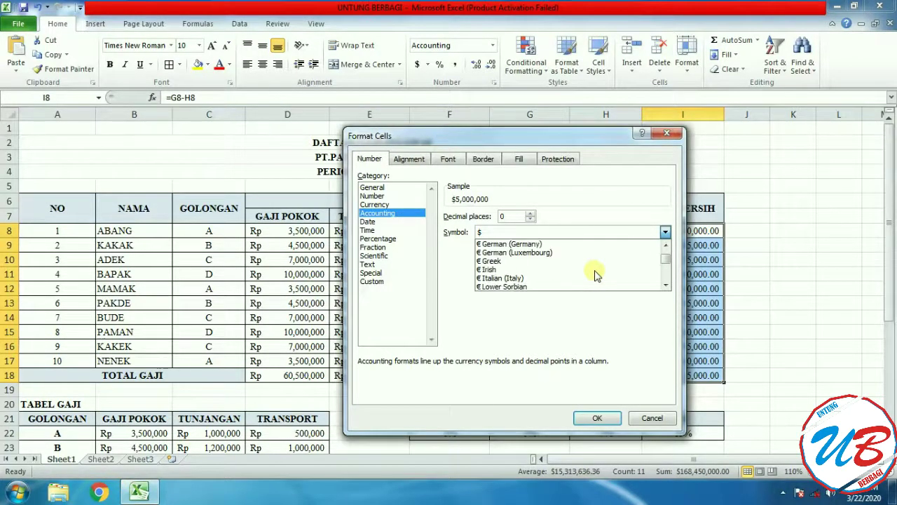
{"action": "scroll", "coordinate": [595, 275], "scroll_direction": "up", "scroll_amount": 6}
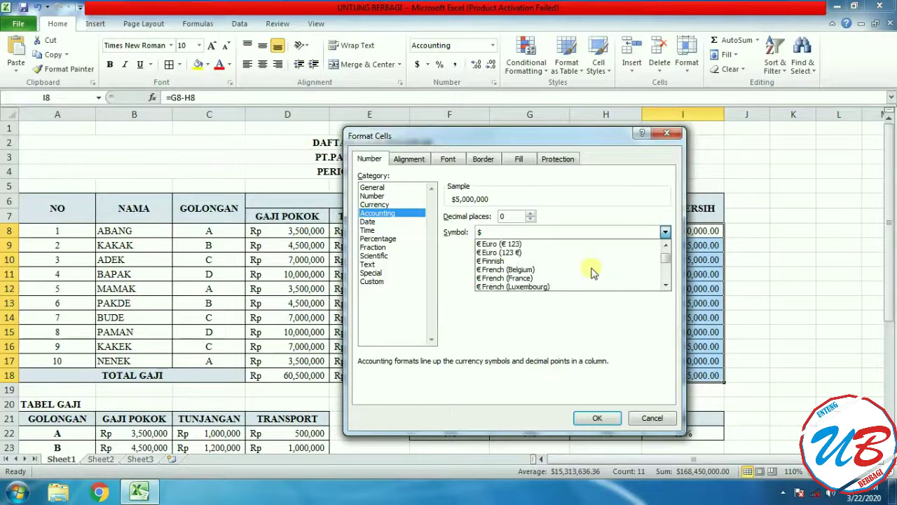
{"action": "scroll", "coordinate": [593, 273], "scroll_direction": "up", "scroll_amount": 4}
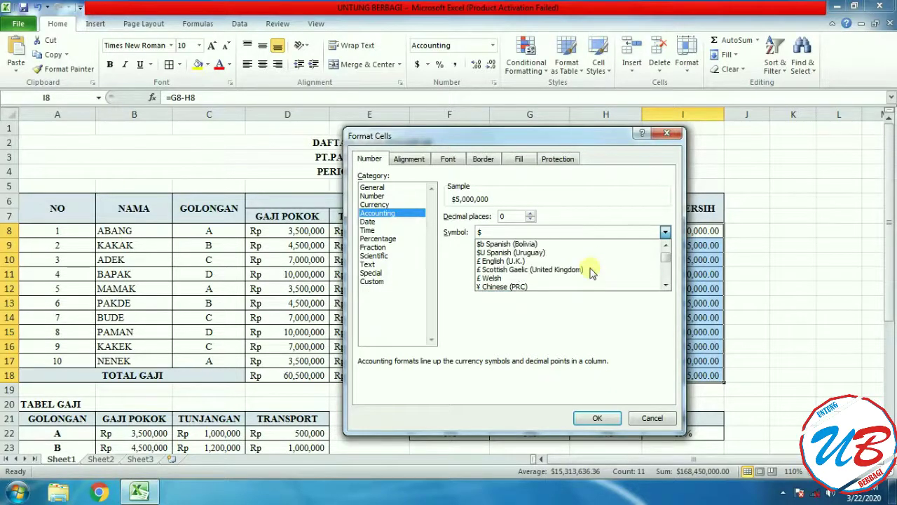
{"action": "scroll", "coordinate": [591, 273], "scroll_direction": "up", "scroll_amount": 5}
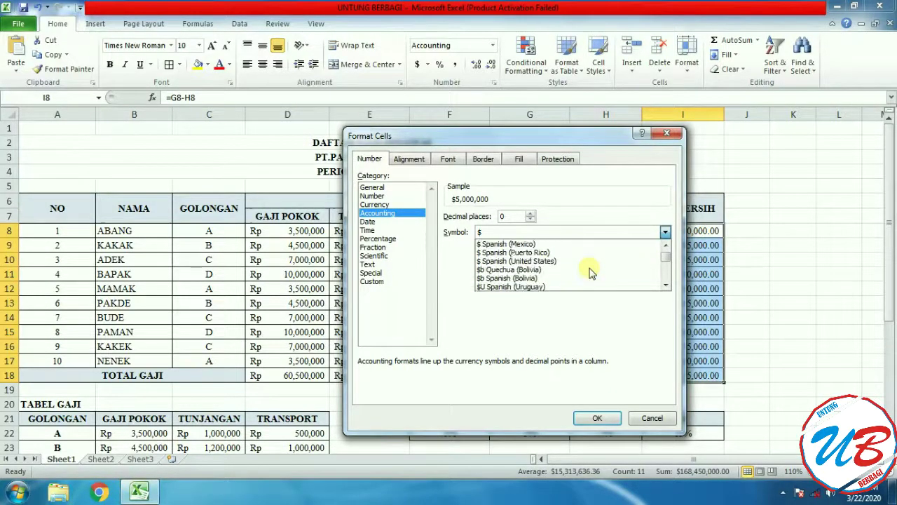
{"action": "scroll", "coordinate": [589, 273], "scroll_direction": "up", "scroll_amount": 2}
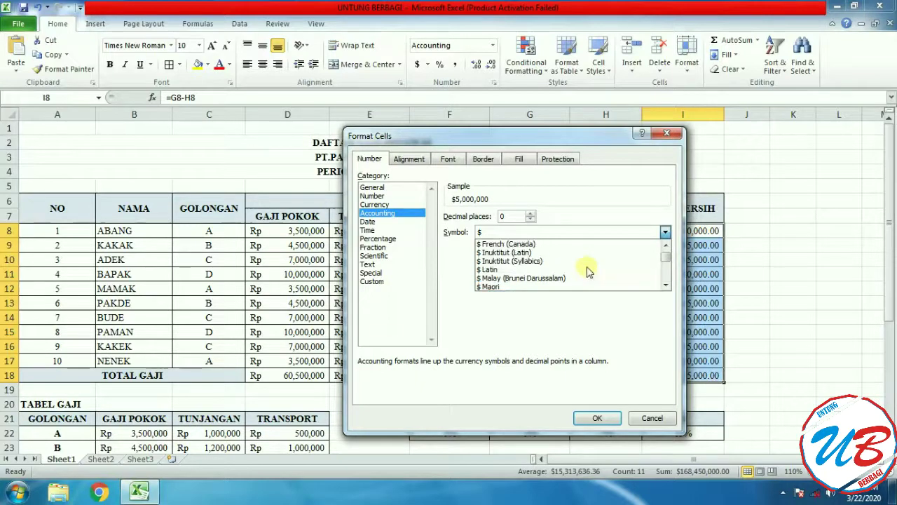
{"action": "scroll", "coordinate": [588, 271], "scroll_direction": "up", "scroll_amount": 3}
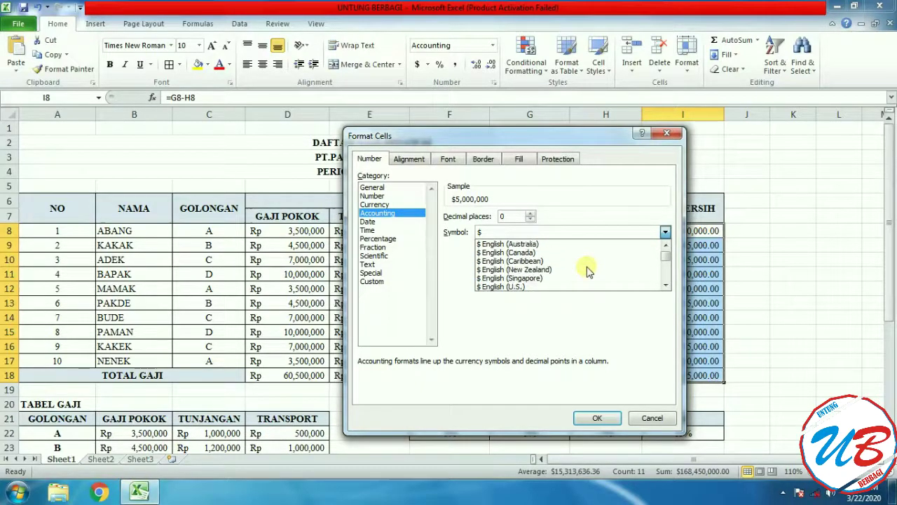
{"action": "scroll", "coordinate": [587, 269], "scroll_direction": "up", "scroll_amount": 1}
{"action": "scroll", "coordinate": [589, 266], "scroll_direction": "down", "scroll_amount": 12}
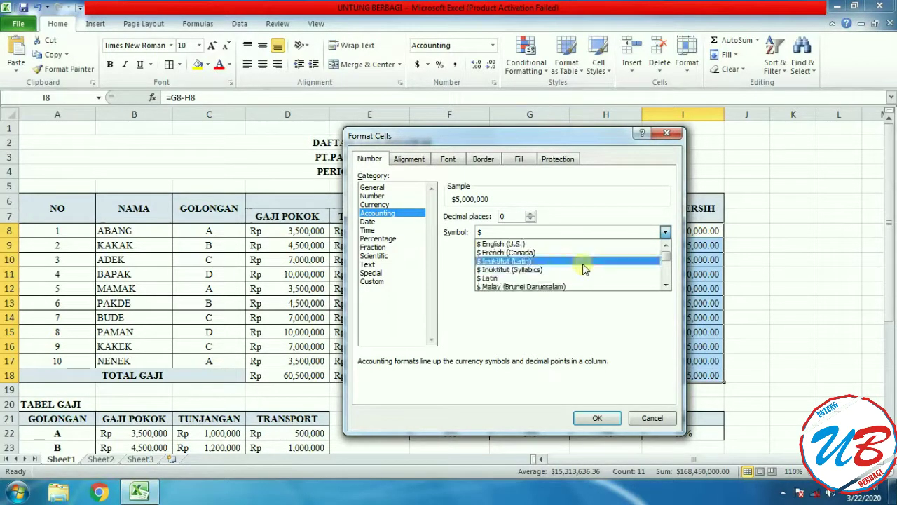
{"action": "scroll", "coordinate": [592, 263], "scroll_direction": "down", "scroll_amount": 7}
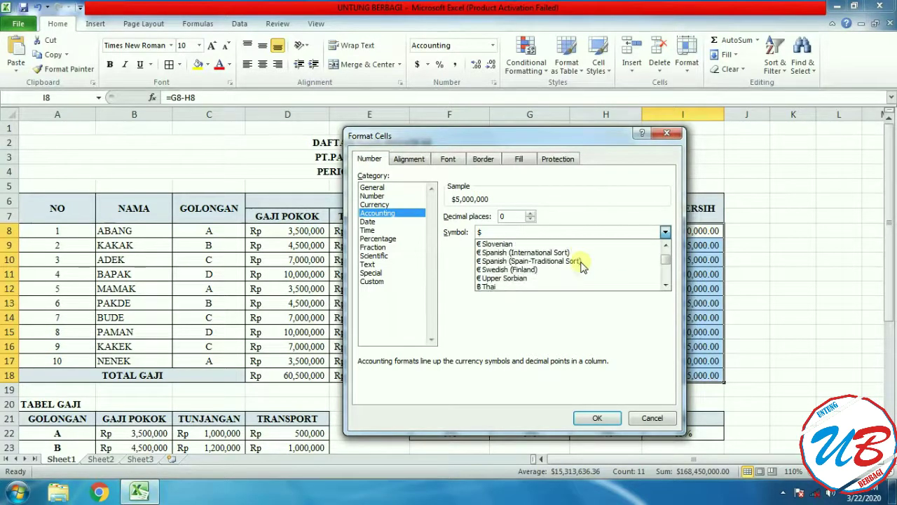
{"action": "scroll", "coordinate": [580, 266], "scroll_direction": "down", "scroll_amount": 2}
{"action": "scroll", "coordinate": [577, 267], "scroll_direction": "down", "scroll_amount": 5}
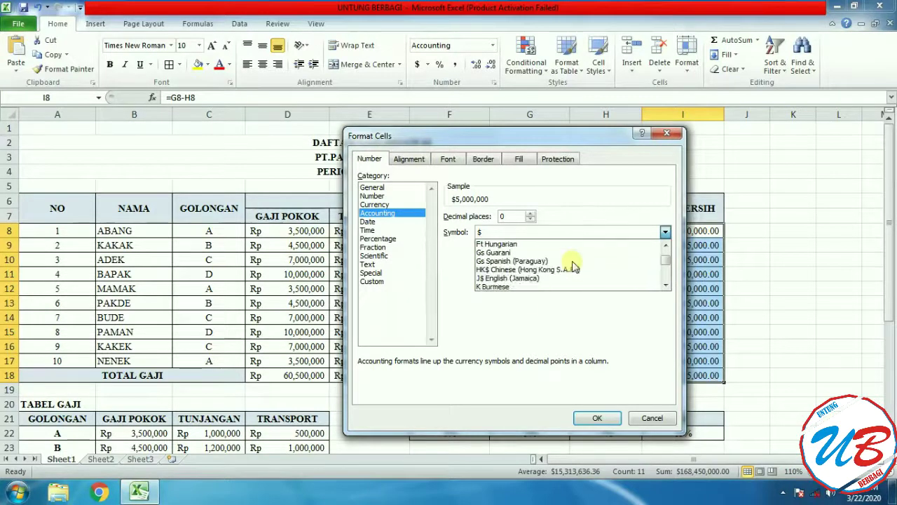
{"action": "scroll", "coordinate": [570, 265], "scroll_direction": "down", "scroll_amount": 4}
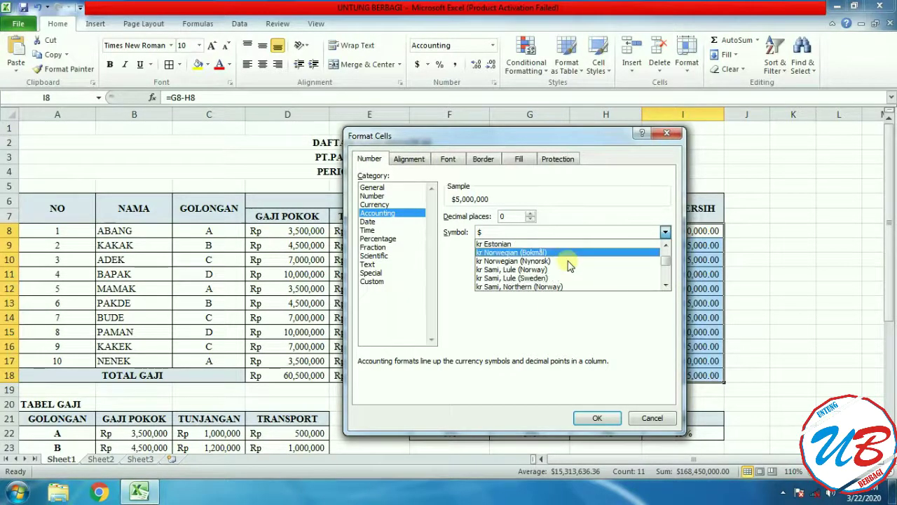
{"action": "scroll", "coordinate": [569, 265], "scroll_direction": "down", "scroll_amount": 6}
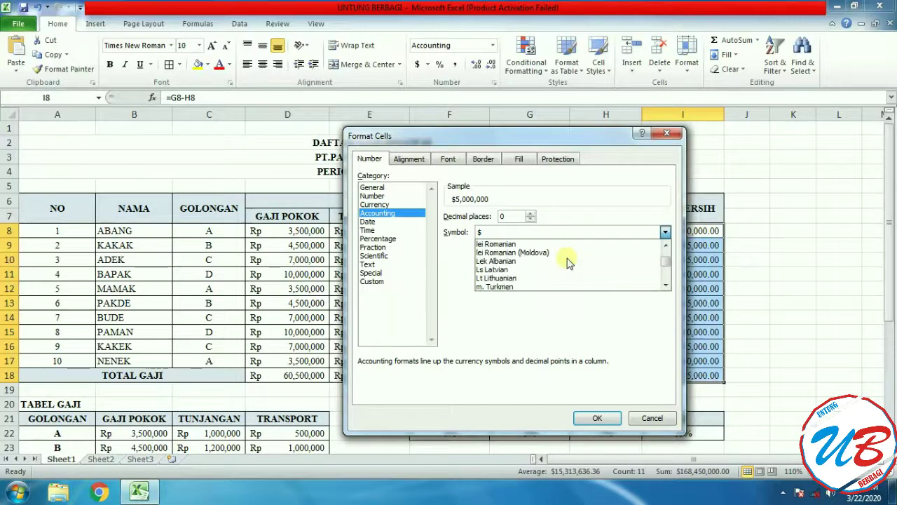
{"action": "scroll", "coordinate": [569, 262], "scroll_direction": "down", "scroll_amount": 3}
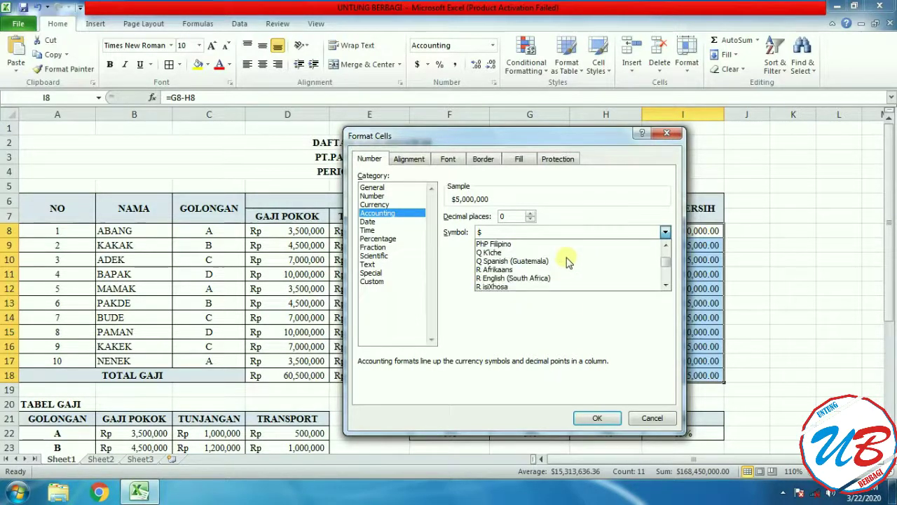
{"action": "scroll", "coordinate": [569, 262], "scroll_direction": "down", "scroll_amount": 2}
{"action": "scroll", "coordinate": [568, 262], "scroll_direction": "up", "scroll_amount": 2}
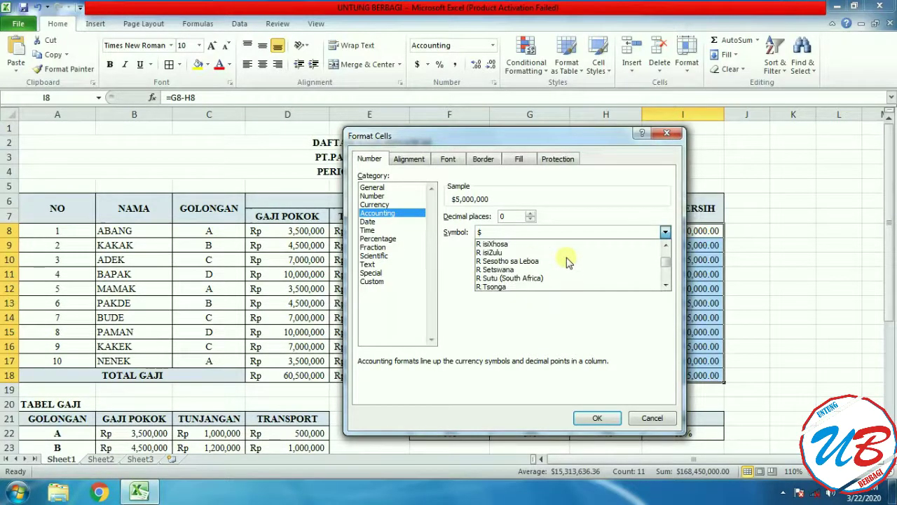
{"action": "scroll", "coordinate": [564, 263], "scroll_direction": "down", "scroll_amount": 4}
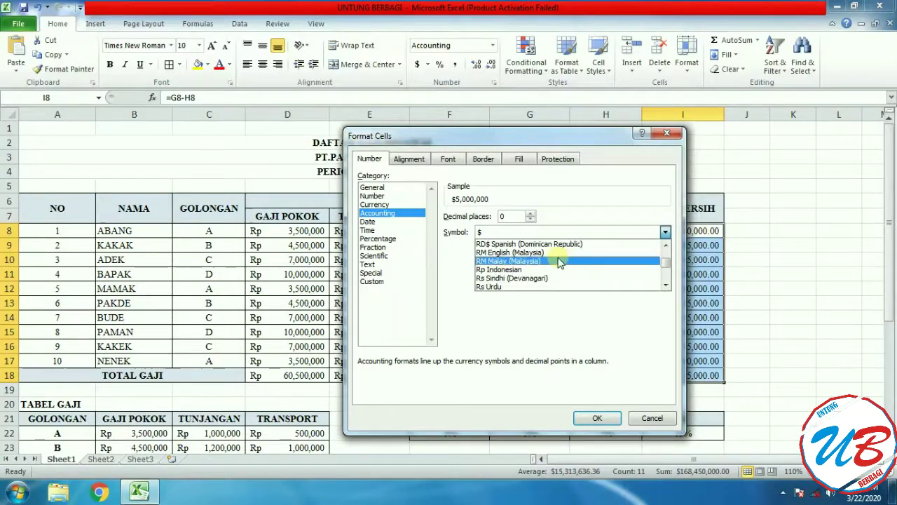
{"action": "left_click", "coordinate": [502, 270]}
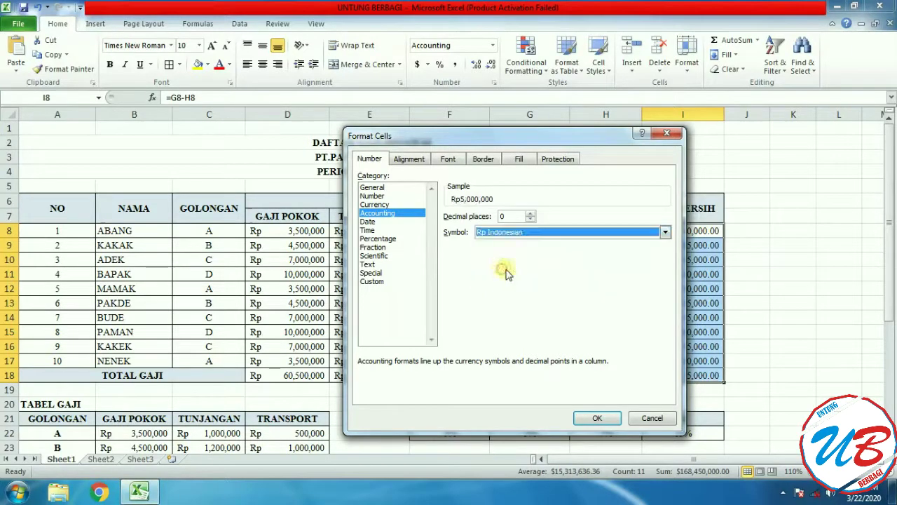
{"action": "left_click", "coordinate": [593, 419]}
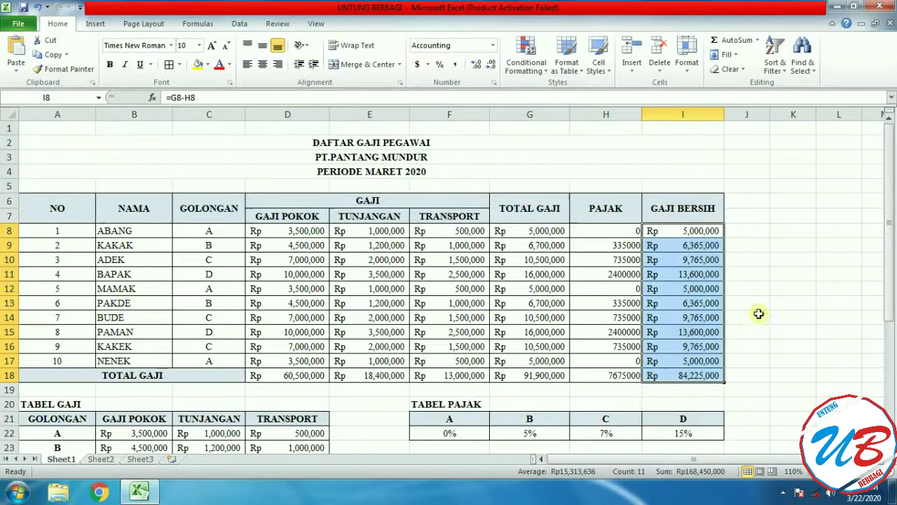
{"action": "left_click", "coordinate": [756, 316]}
Step: Try formatting the PAJAK cells H8:H18 as Percentage with 0 decimal places
{"action": "left_click_drag", "start_coordinate": [604, 231], "coordinate": [615, 373]}
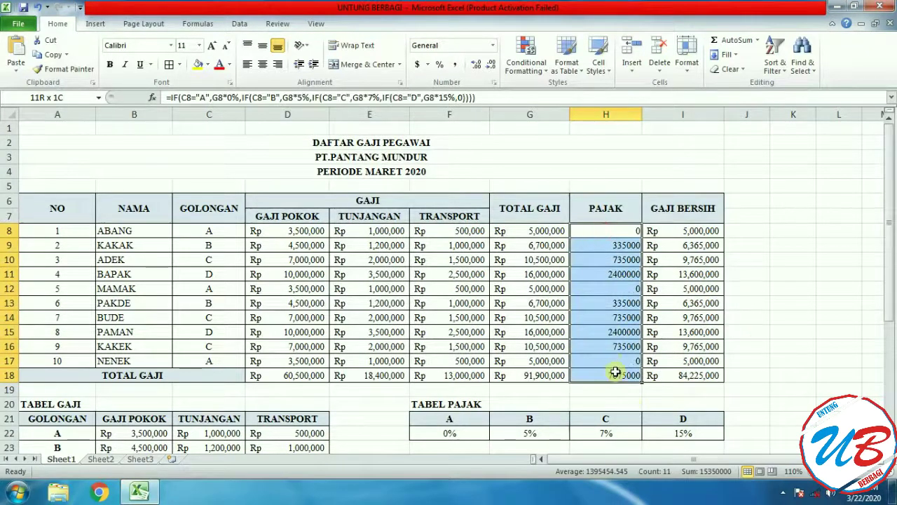
{"action": "left_click", "coordinate": [492, 45]}
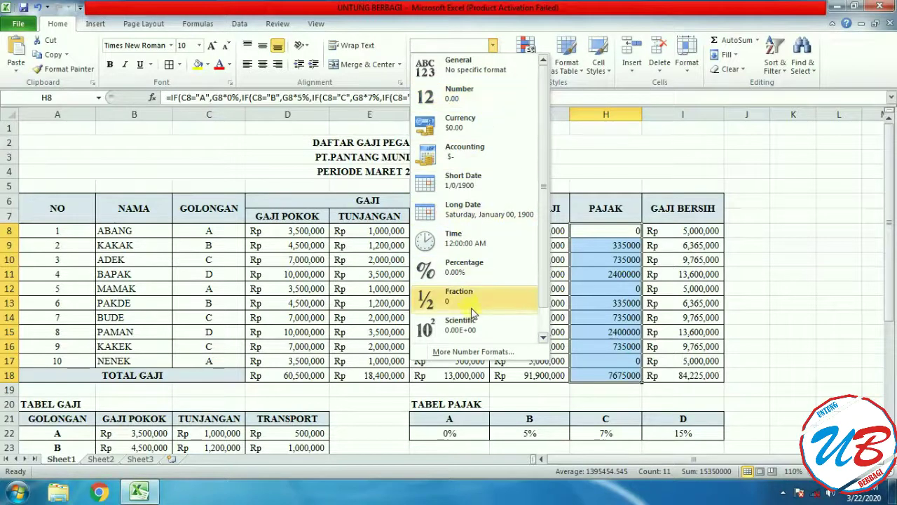
{"action": "left_click", "coordinate": [500, 273]}
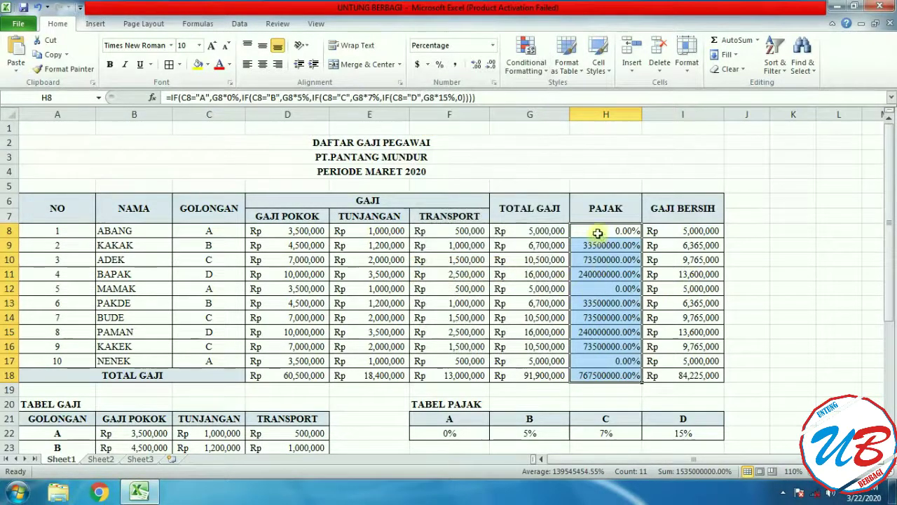
{"action": "left_click", "coordinate": [493, 82]}
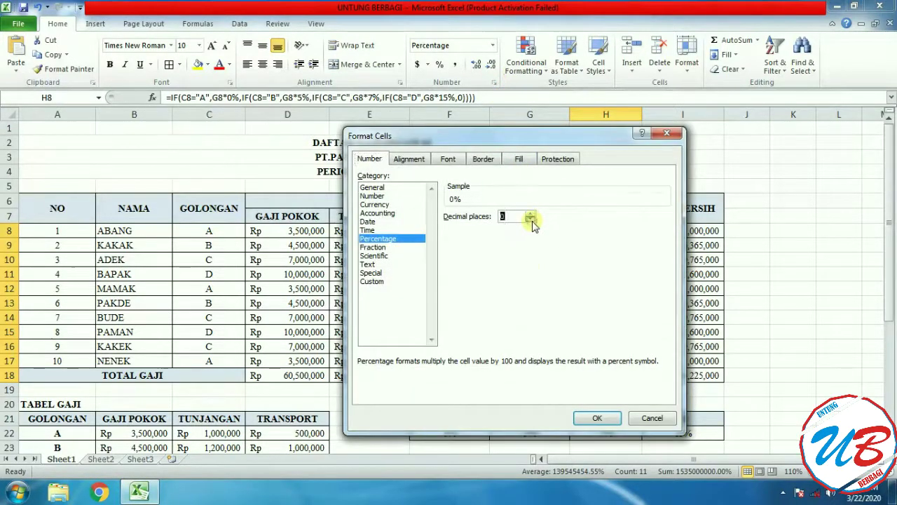
{"action": "left_click", "coordinate": [596, 418]}
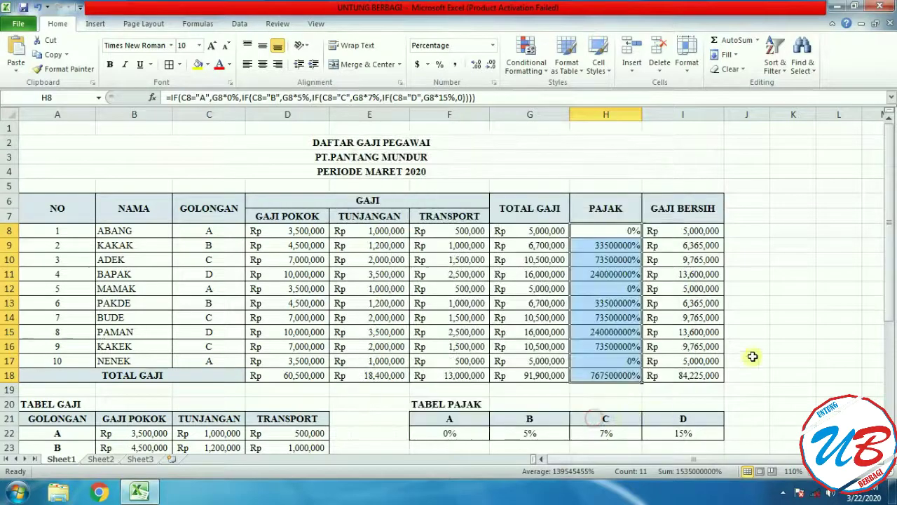
{"action": "left_click", "coordinate": [775, 317]}
{"action": "scroll", "coordinate": [653, 244], "scroll_direction": "down", "scroll_amount": 2}
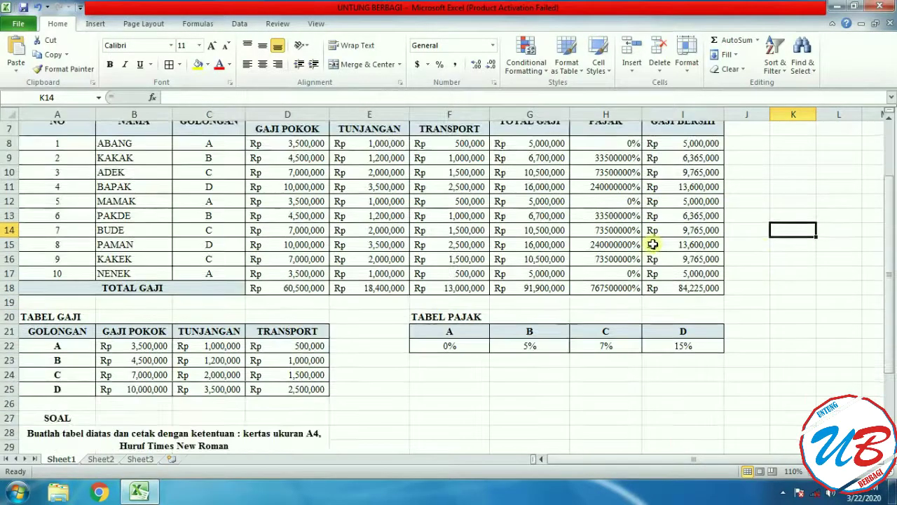
{"action": "scroll", "coordinate": [668, 243], "scroll_direction": "up", "scroll_amount": 1}
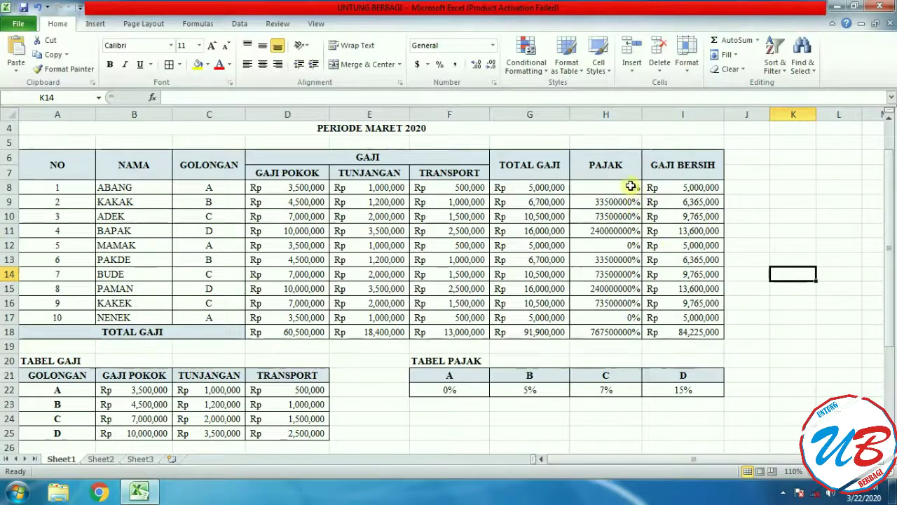
Step: Apply the Accounting number format to the PAJAK values and total in H8:H18
{"action": "left_click_drag", "start_coordinate": [627, 186], "coordinate": [613, 334]}
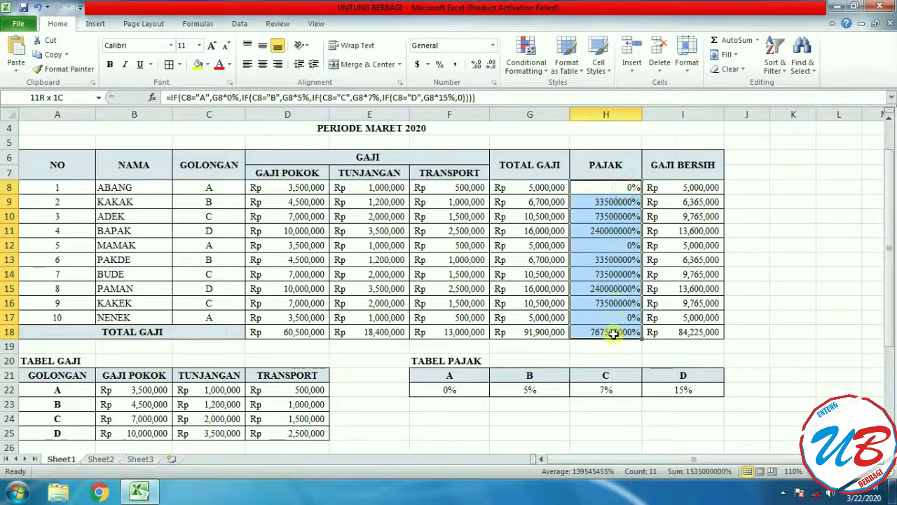
{"action": "left_click", "coordinate": [492, 45]}
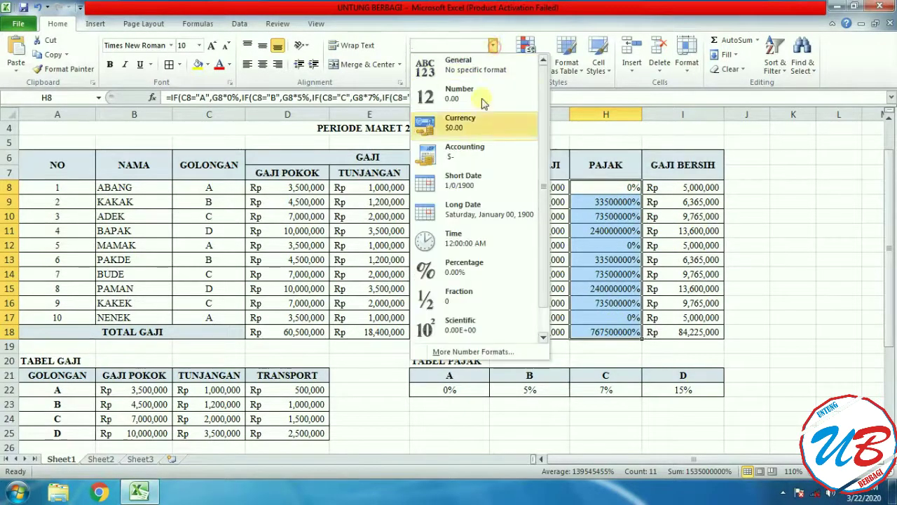
{"action": "left_click", "coordinate": [478, 155]}
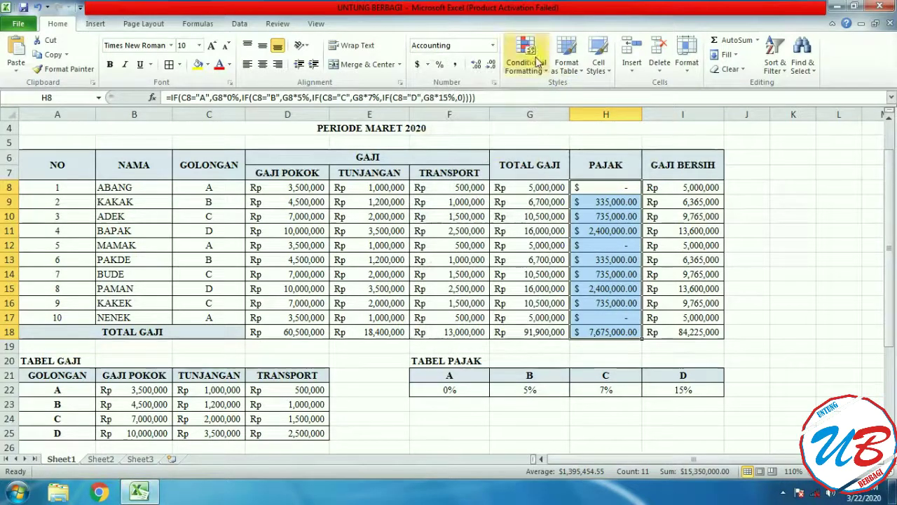
Step: Set the accounting format of the PAJAK cells H8:H18 to the Rp Indonesian symbol with 0 decimal places
{"action": "left_click", "coordinate": [495, 82]}
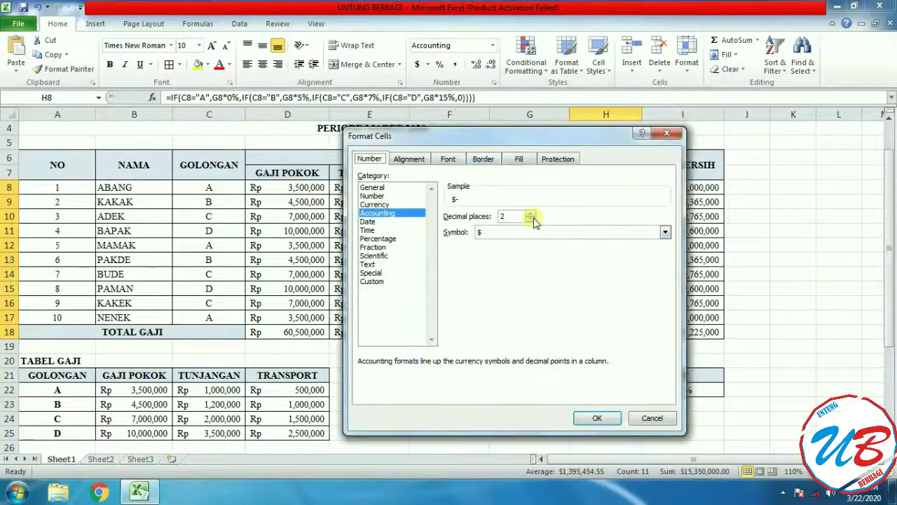
{"action": "left_click", "coordinate": [541, 232]}
{"action": "scroll", "coordinate": [592, 280], "scroll_direction": "down", "scroll_amount": 5}
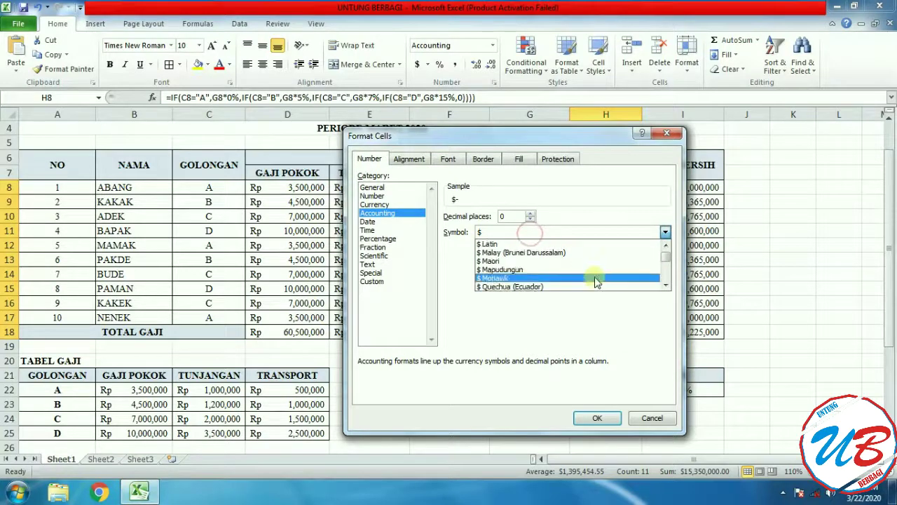
{"action": "scroll", "coordinate": [587, 276], "scroll_direction": "down", "scroll_amount": 10}
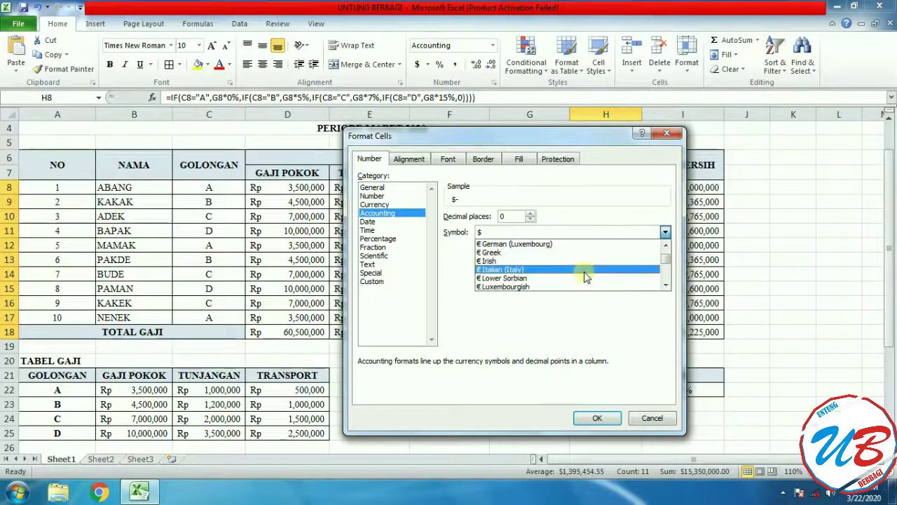
{"action": "scroll", "coordinate": [584, 275], "scroll_direction": "down", "scroll_amount": 10}
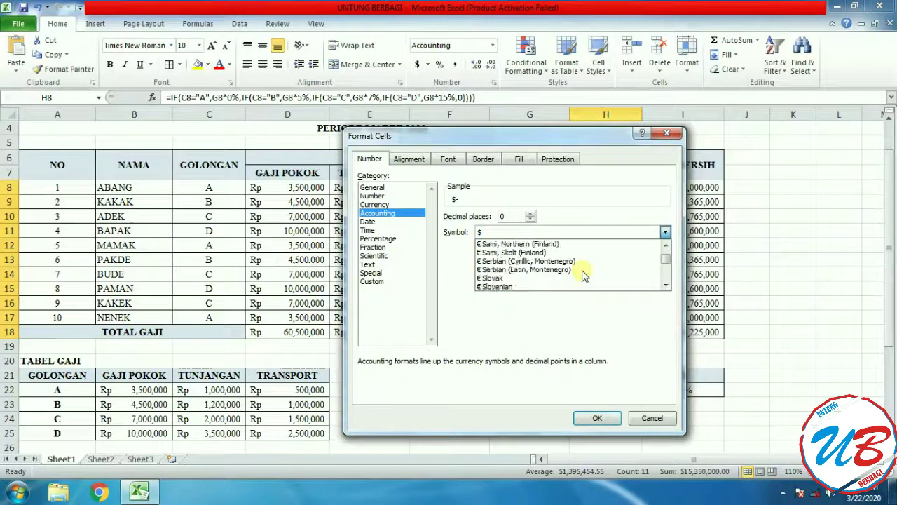
{"action": "scroll", "coordinate": [574, 274], "scroll_direction": "down", "scroll_amount": 5}
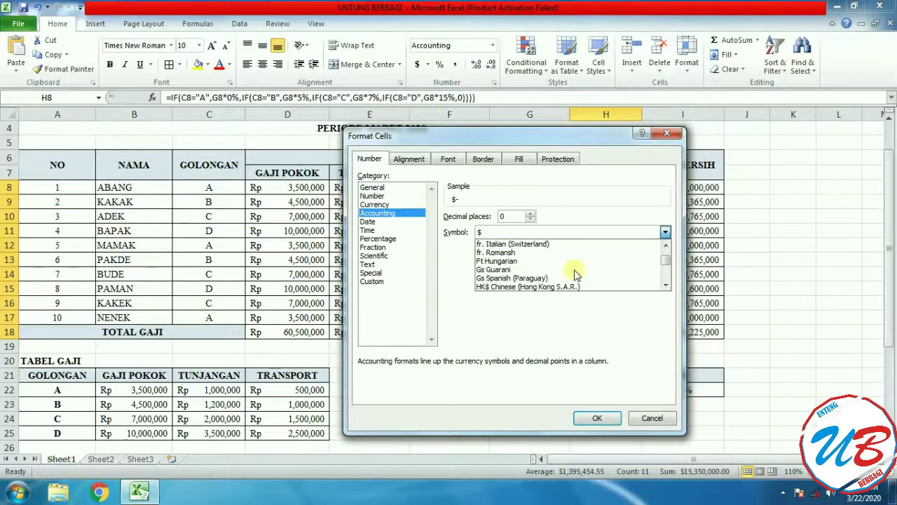
{"action": "scroll", "coordinate": [575, 274], "scroll_direction": "down", "scroll_amount": 10}
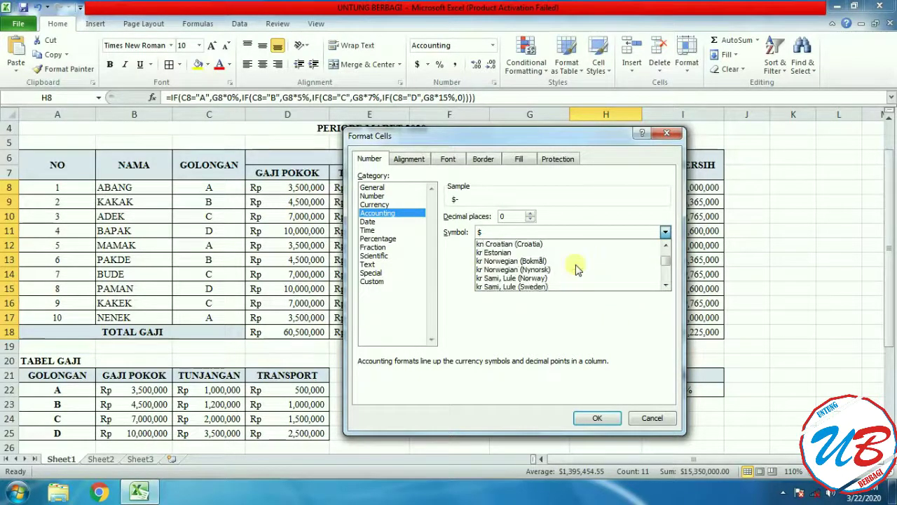
{"action": "scroll", "coordinate": [575, 268], "scroll_direction": "down", "scroll_amount": 10}
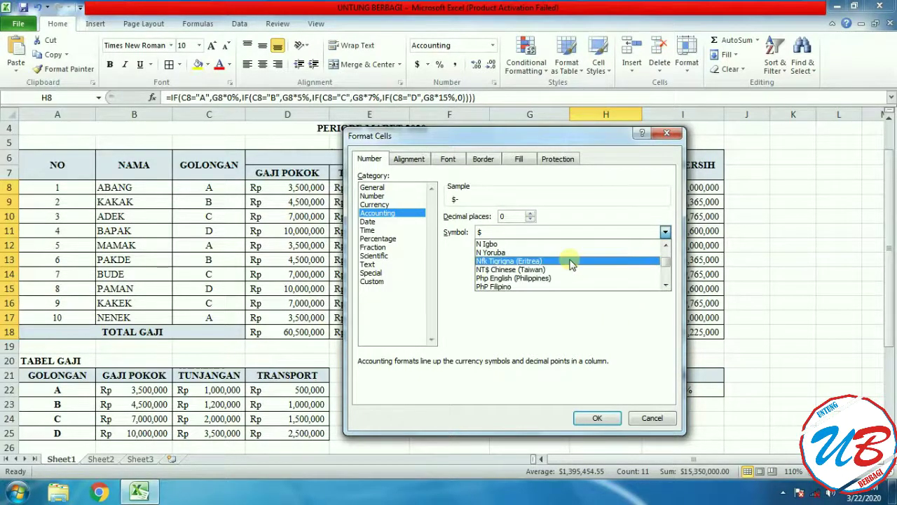
{"action": "scroll", "coordinate": [569, 263], "scroll_direction": "down", "scroll_amount": 6}
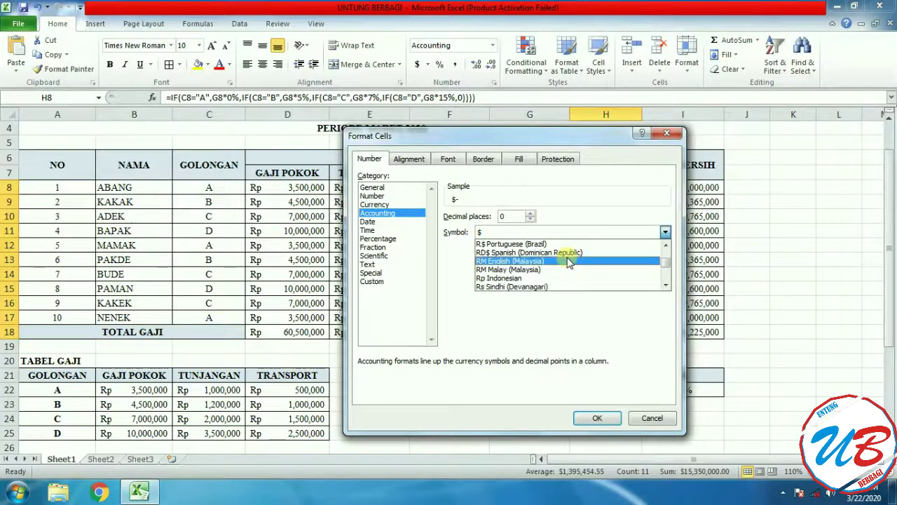
{"action": "left_click", "coordinate": [514, 279]}
{"action": "left_click", "coordinate": [598, 418]}
{"action": "left_click", "coordinate": [752, 272]}
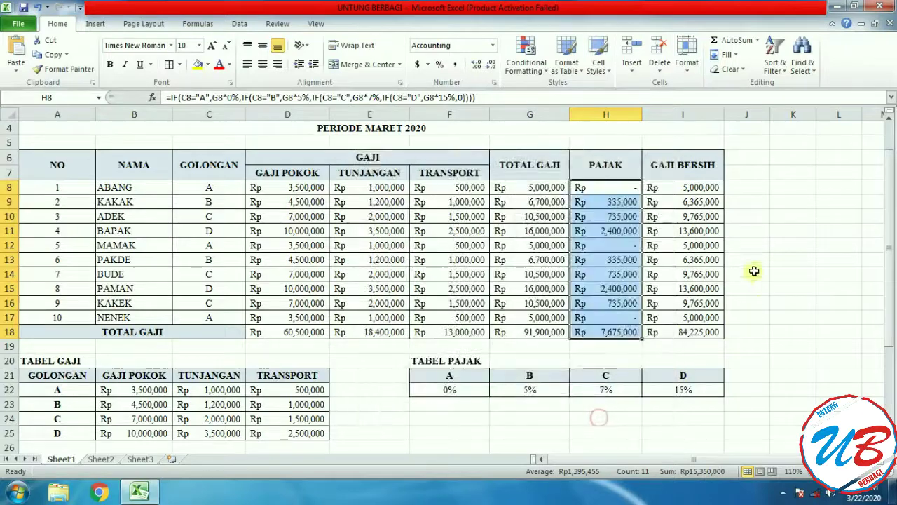
{"action": "left_click", "coordinate": [661, 245]}
{"action": "left_click", "coordinate": [608, 187]}
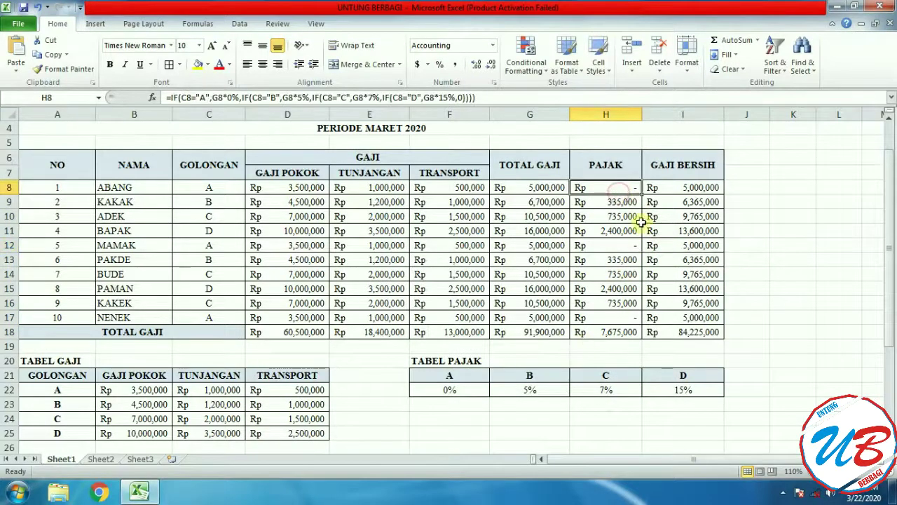
Step: Set the sheet's paper size to A4 and its page orientation to landscape
{"action": "scroll", "coordinate": [669, 277], "scroll_direction": "down", "scroll_amount": 4}
{"action": "scroll", "coordinate": [666, 270], "scroll_direction": "up", "scroll_amount": 4}
{"action": "scroll", "coordinate": [667, 270], "scroll_direction": "down", "scroll_amount": 4}
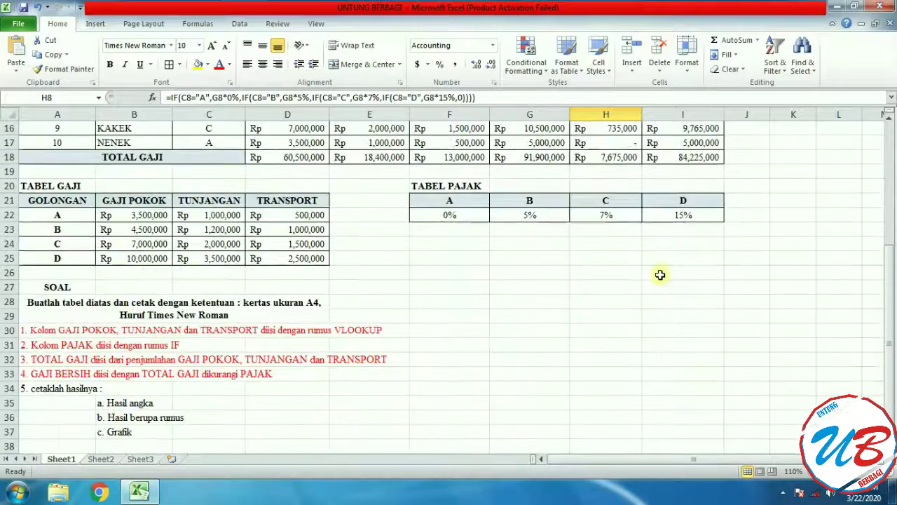
{"action": "scroll", "coordinate": [461, 356], "scroll_direction": "down", "scroll_amount": 3}
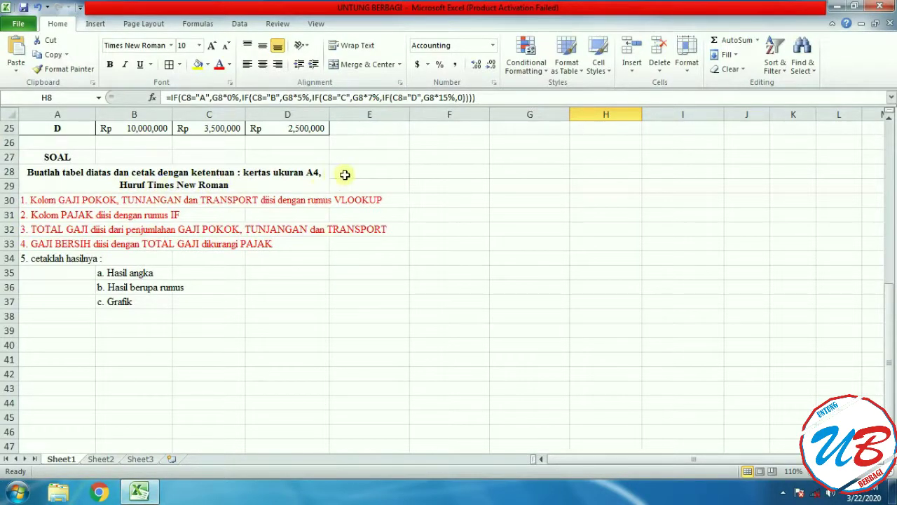
{"action": "left_click", "coordinate": [159, 26]}
{"action": "left_click", "coordinate": [167, 74]}
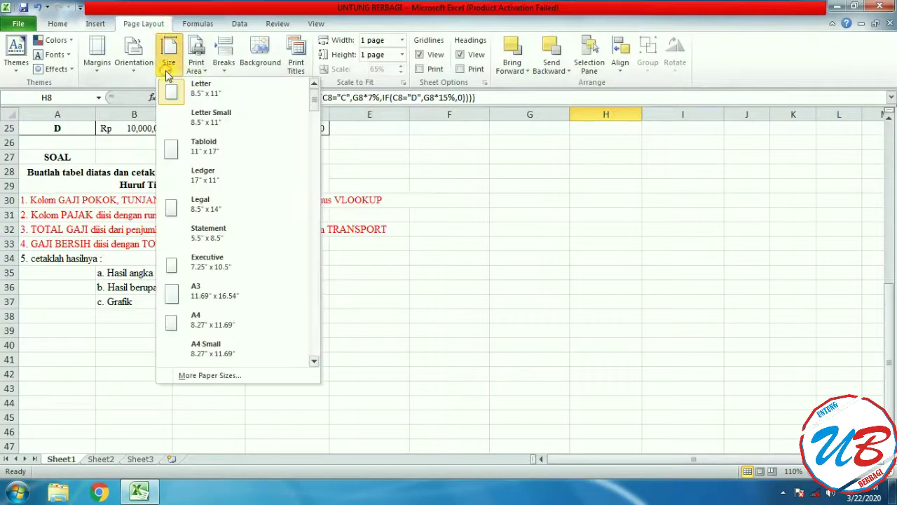
{"action": "left_click", "coordinate": [230, 325]}
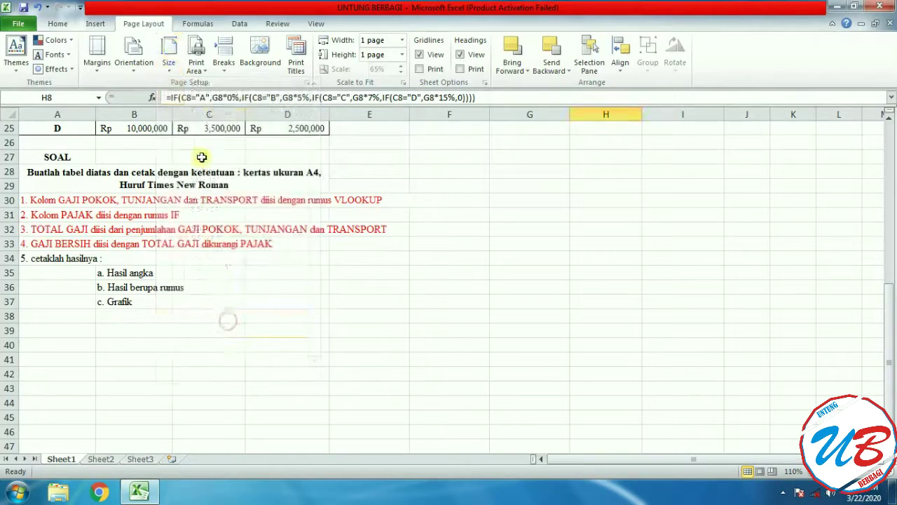
{"action": "left_click", "coordinate": [135, 74]}
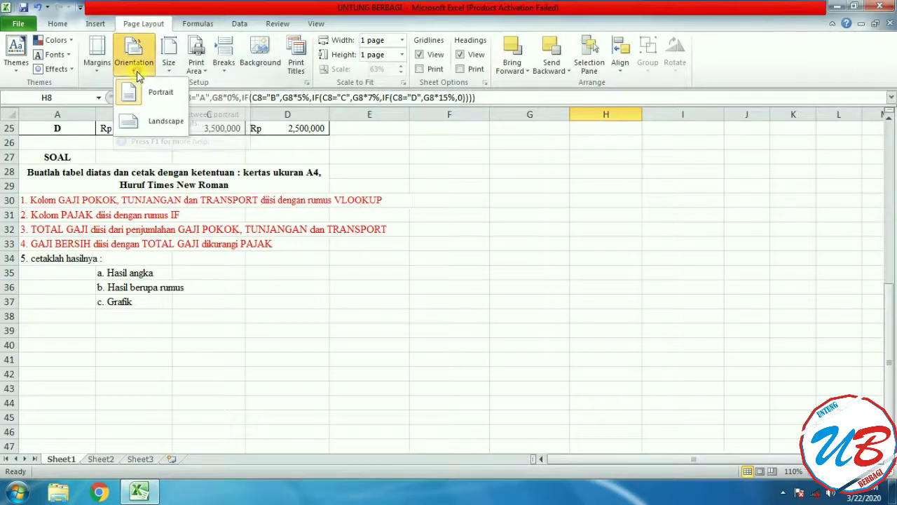
{"action": "left_click", "coordinate": [168, 122]}
Step: Check the page layout of the salary sheet in the print preview, then review the task list below the tables
{"action": "scroll", "coordinate": [727, 254], "scroll_direction": "up", "scroll_amount": 8}
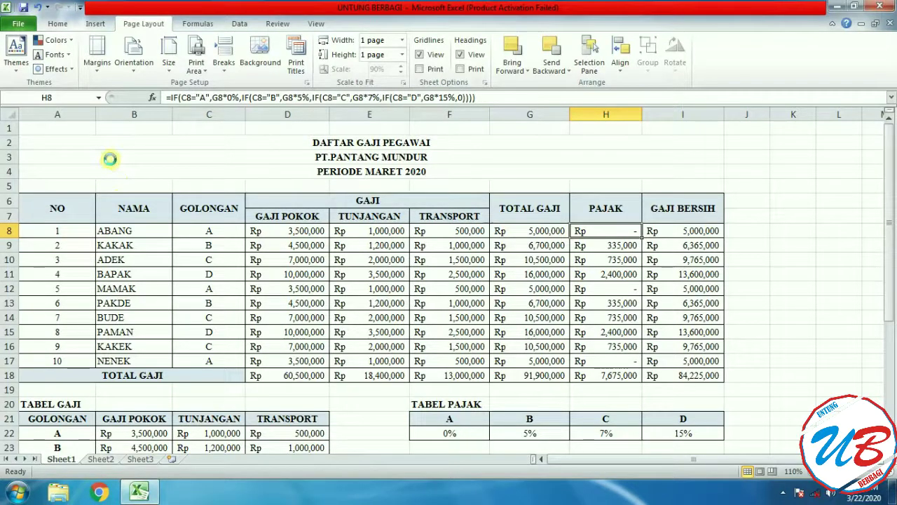
{"action": "key", "text": "ctrl+p"}
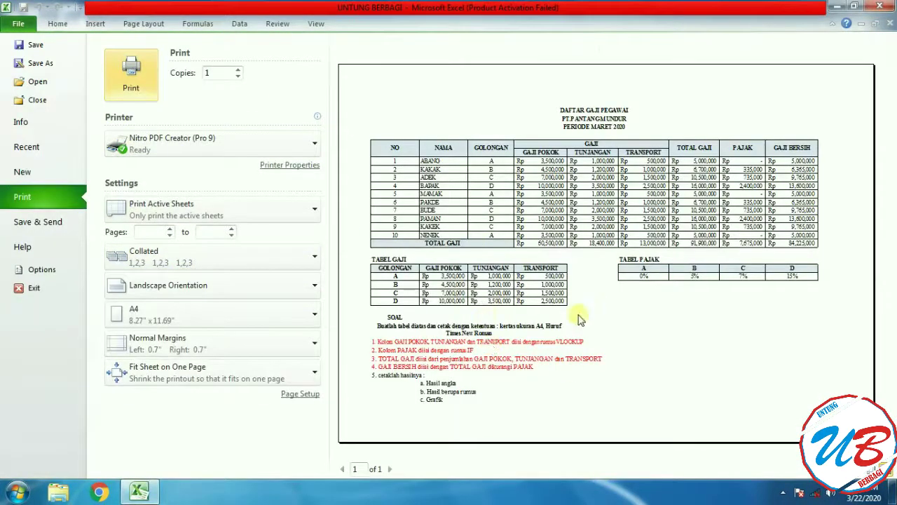
{"action": "left_click", "coordinate": [60, 24]}
{"action": "scroll", "coordinate": [392, 254], "scroll_direction": "down", "scroll_amount": 10}
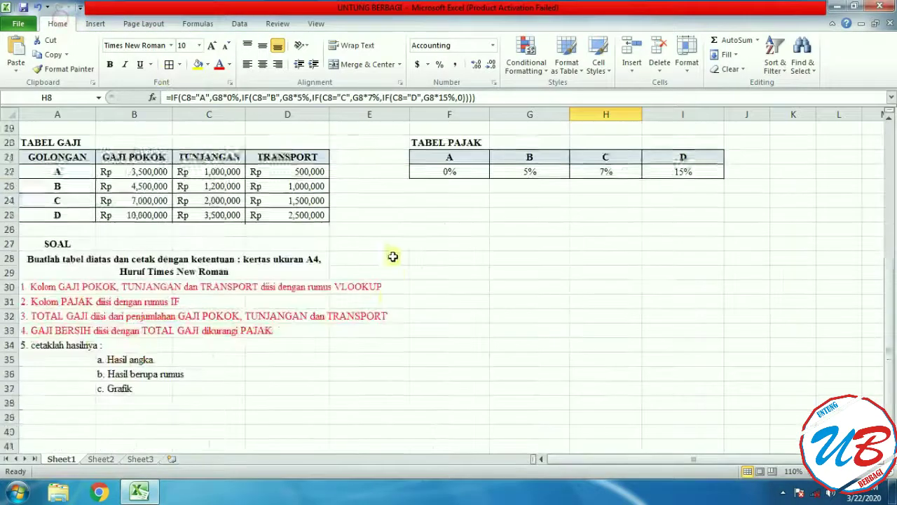
{"action": "scroll", "coordinate": [328, 213], "scroll_direction": "up", "scroll_amount": 2}
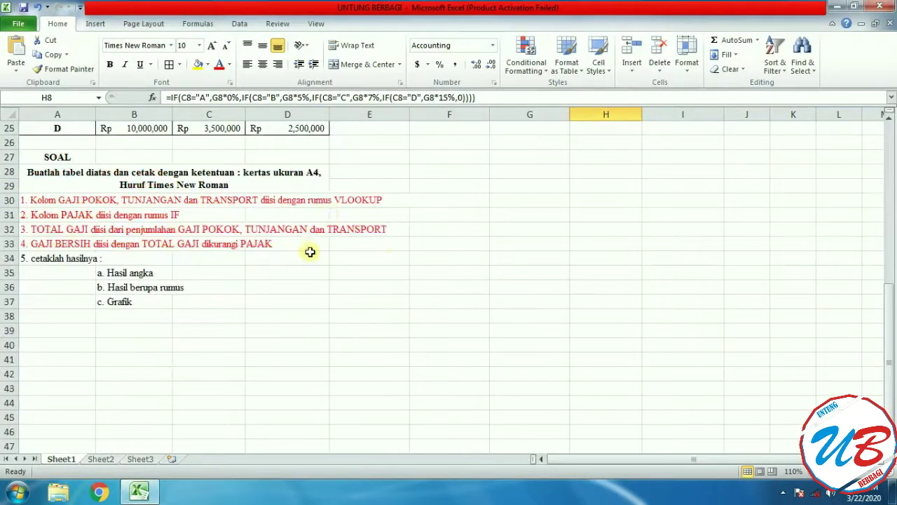
{"action": "scroll", "coordinate": [344, 254], "scroll_direction": "up", "scroll_amount": 6}
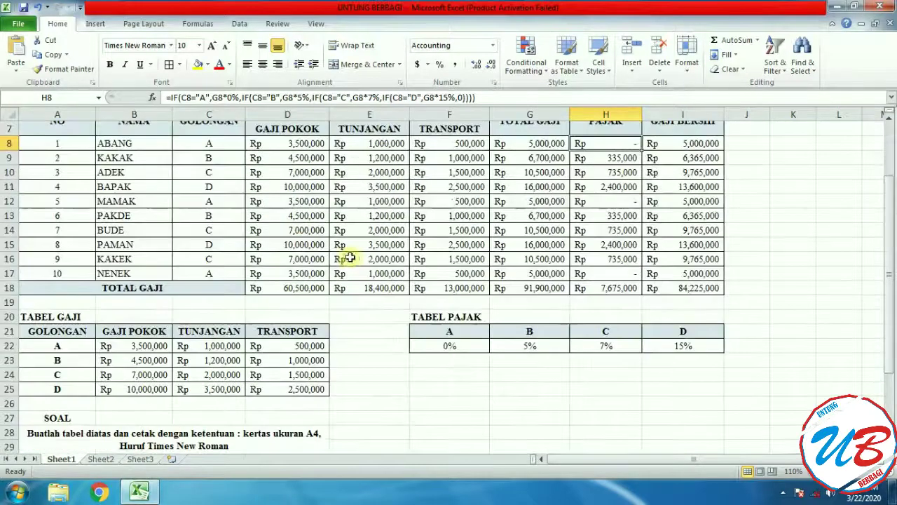
{"action": "scroll", "coordinate": [491, 253], "scroll_direction": "down", "scroll_amount": 5}
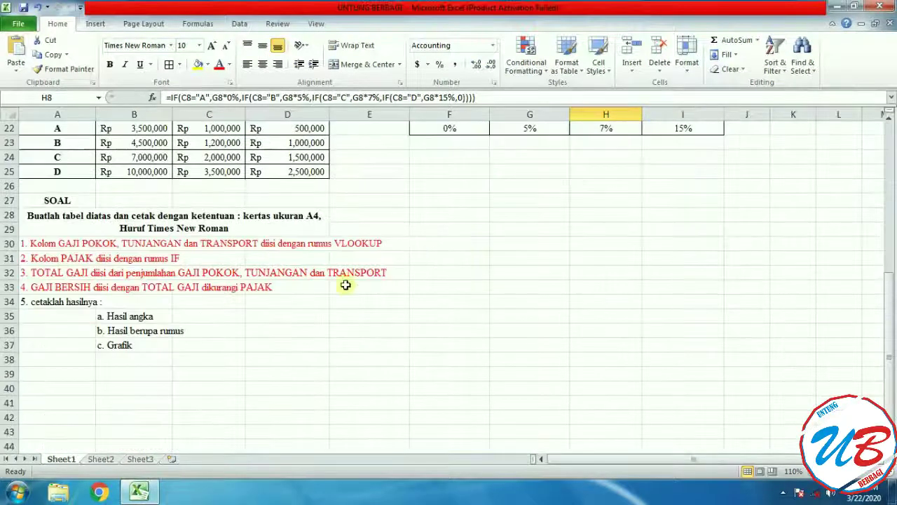
Step: Recheck the print preview of the number results and mark the task item "a. Hasil angka" in B35 with red font
{"action": "left_click", "coordinate": [130, 316]}
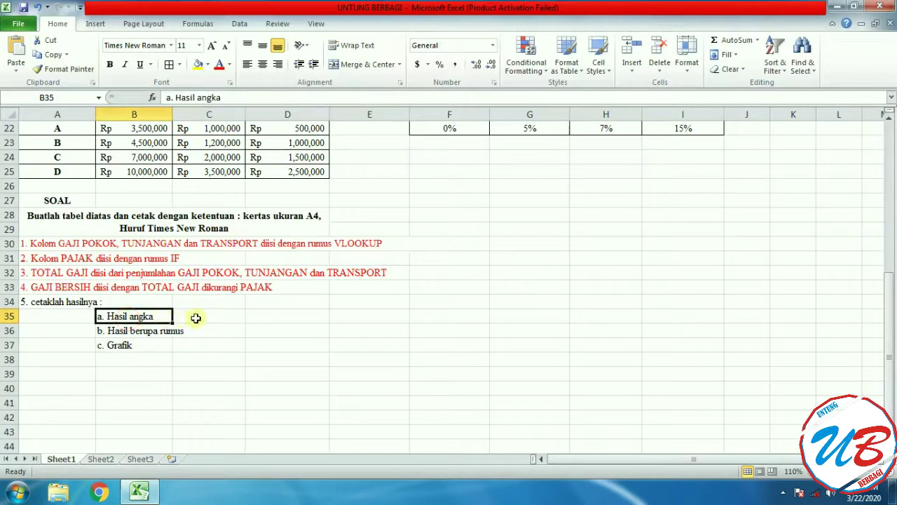
{"action": "scroll", "coordinate": [686, 240], "scroll_direction": "up", "scroll_amount": 6}
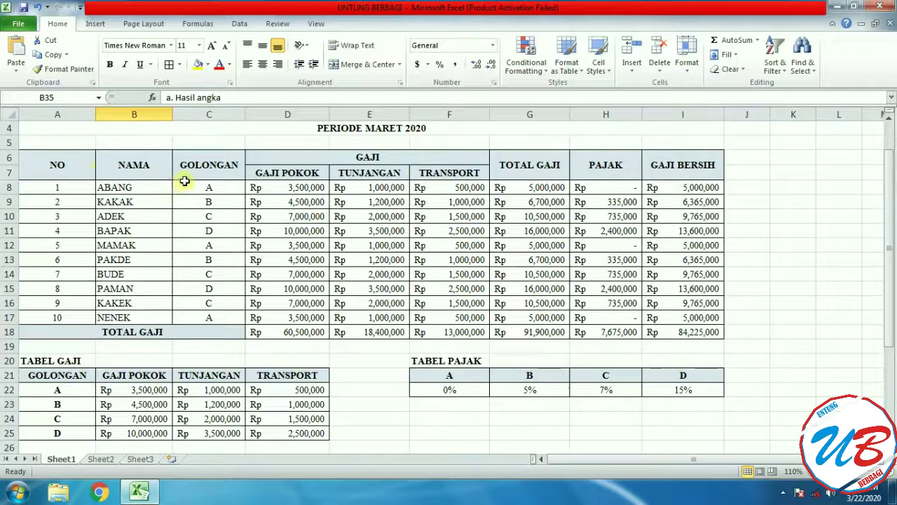
{"action": "key", "text": "ctrl+p"}
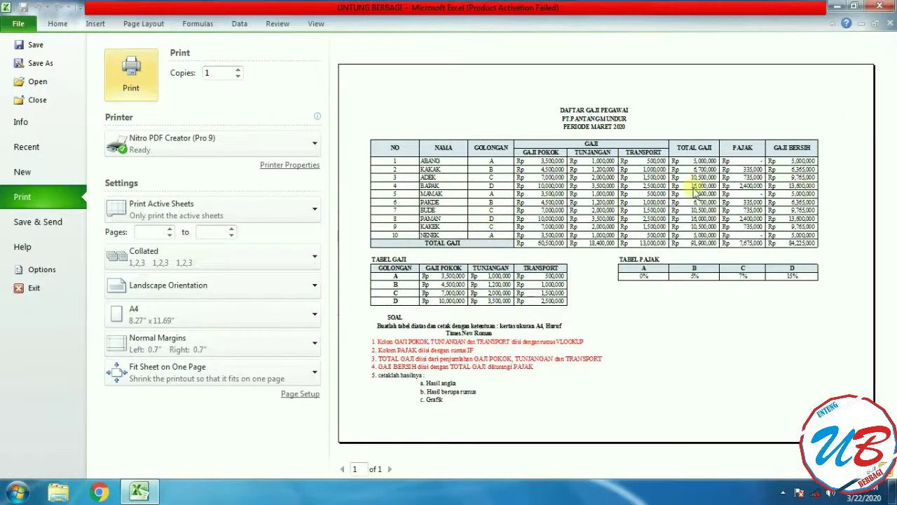
{"action": "left_click", "coordinate": [58, 24]}
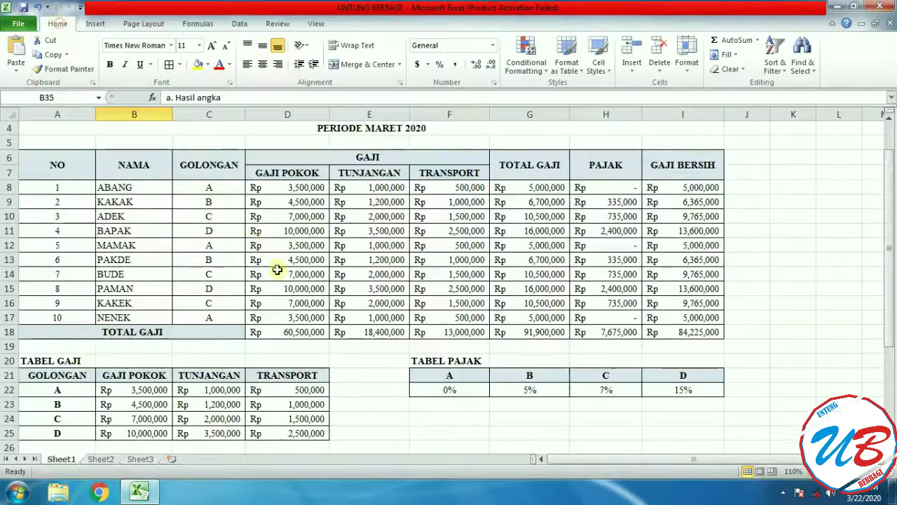
{"action": "scroll", "coordinate": [254, 241], "scroll_direction": "down", "scroll_amount": 7}
{"action": "left_click", "coordinate": [219, 64]}
{"action": "left_click", "coordinate": [373, 272]}
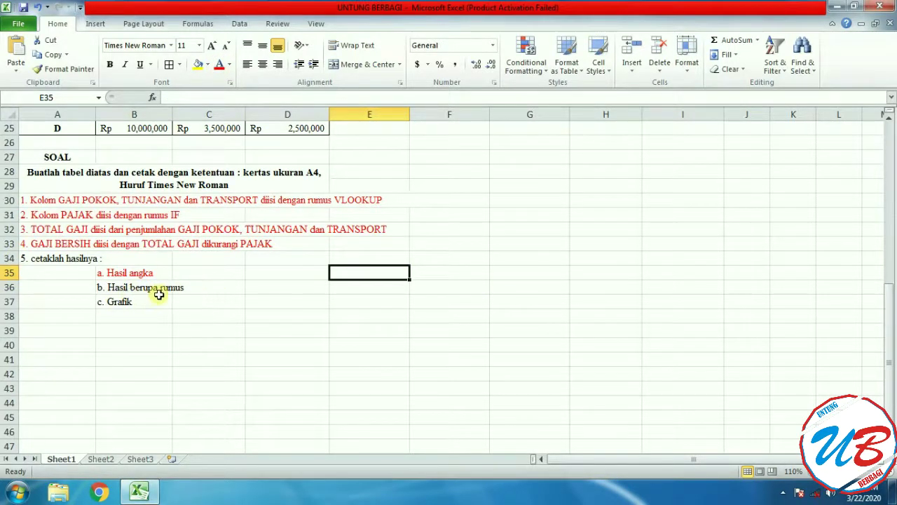
{"action": "scroll", "coordinate": [547, 306], "scroll_direction": "up", "scroll_amount": 8}
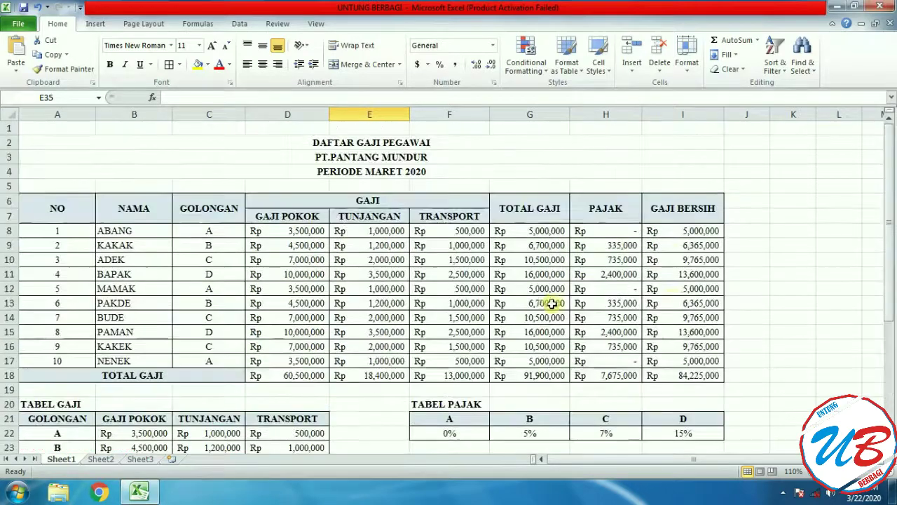
{"action": "left_click", "coordinate": [820, 231]}
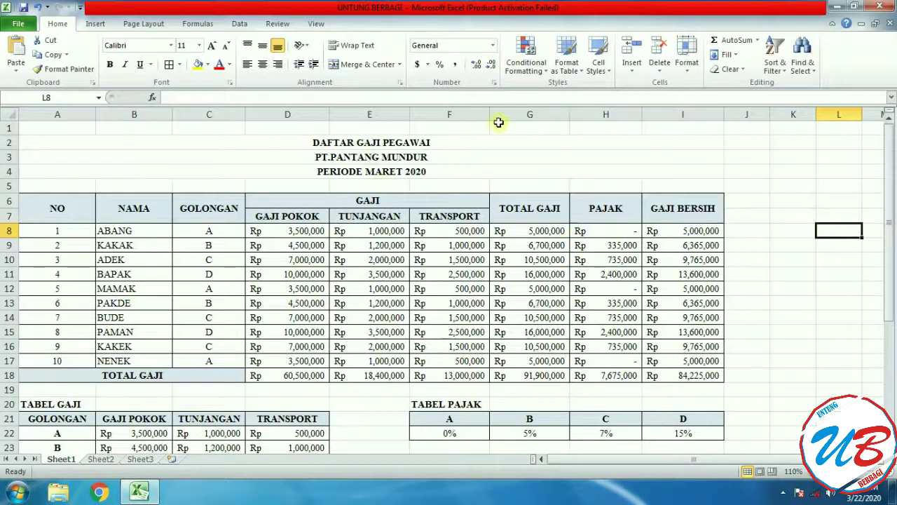
{"action": "left_click", "coordinate": [138, 25]}
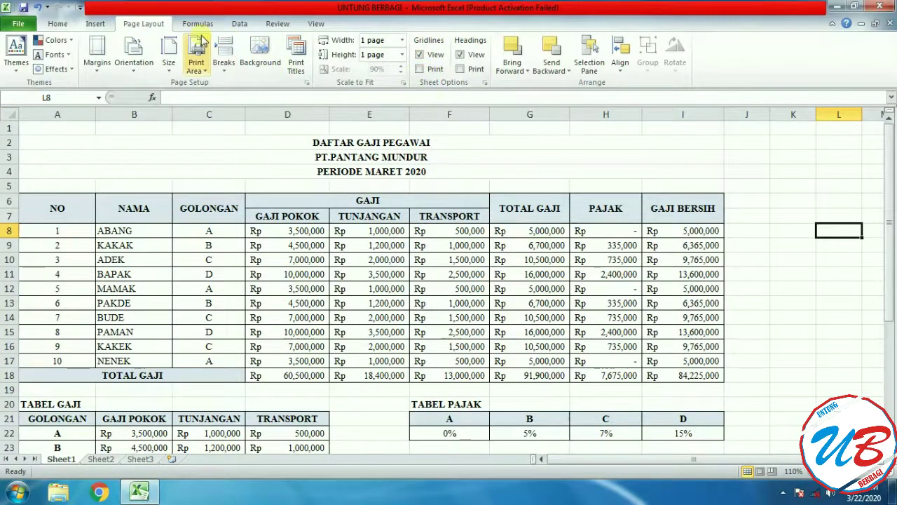
{"action": "left_click", "coordinate": [86, 24]}
{"action": "left_click", "coordinate": [59, 25]}
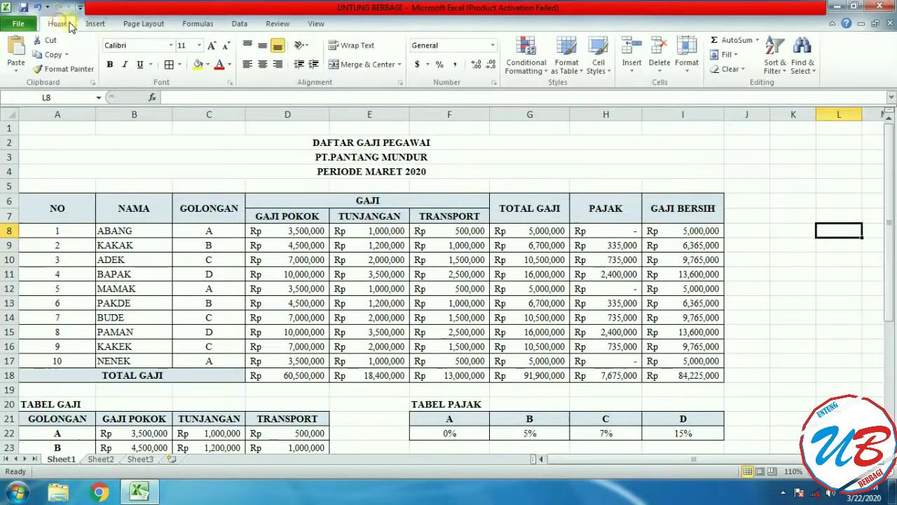
{"action": "left_click", "coordinate": [316, 23]}
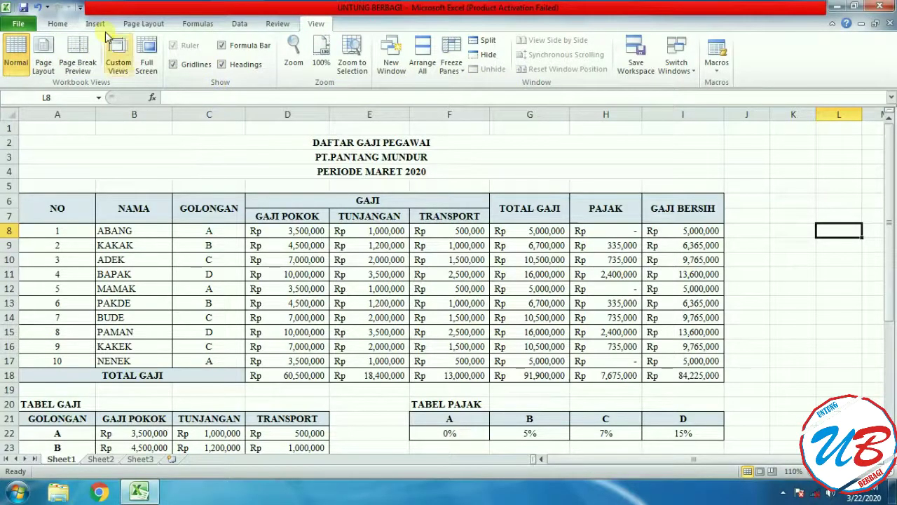
{"action": "left_click", "coordinate": [56, 25]}
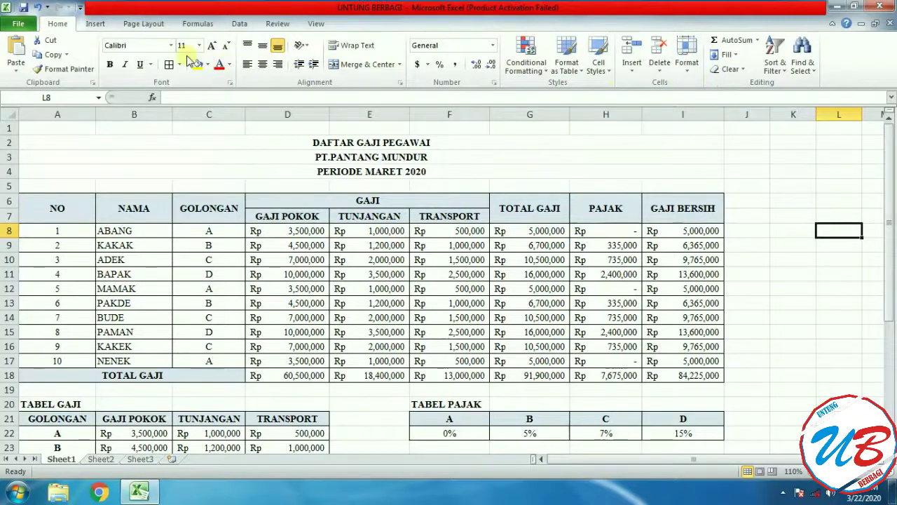
{"action": "left_click", "coordinate": [92, 25]}
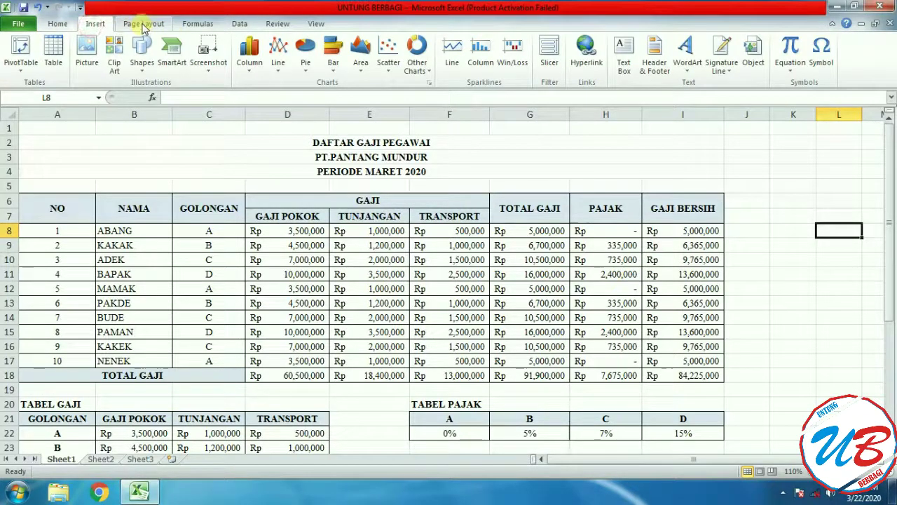
{"action": "left_click", "coordinate": [144, 25]}
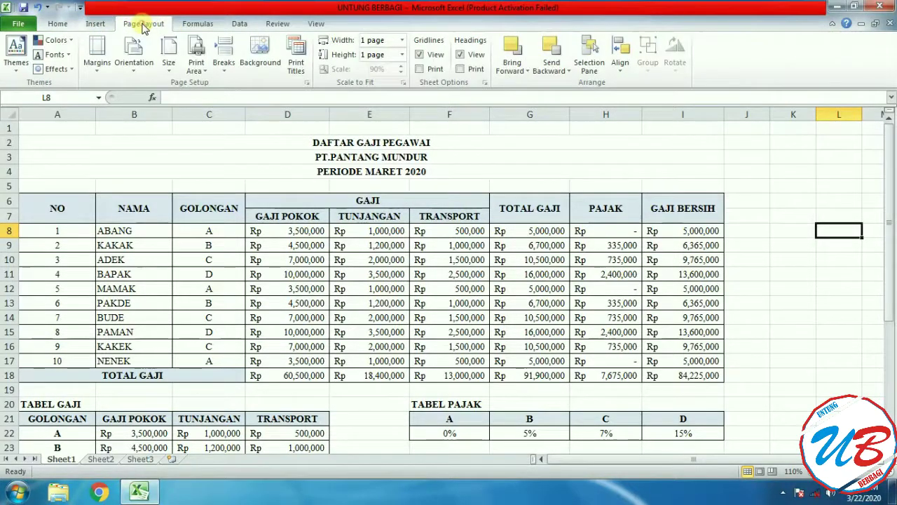
{"action": "left_click", "coordinate": [192, 25]}
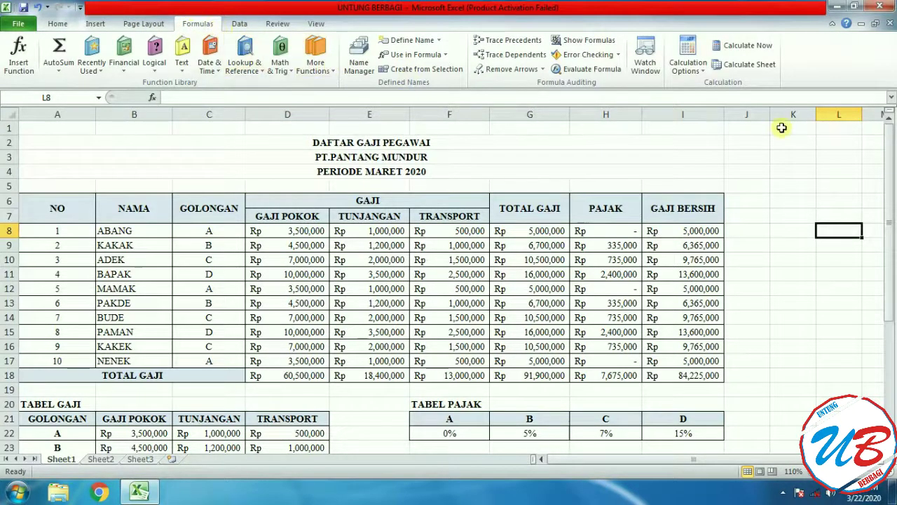
Step: Show the cell formulas on the salary sheet and look over the whole sheet
{"action": "left_click", "coordinate": [587, 43]}
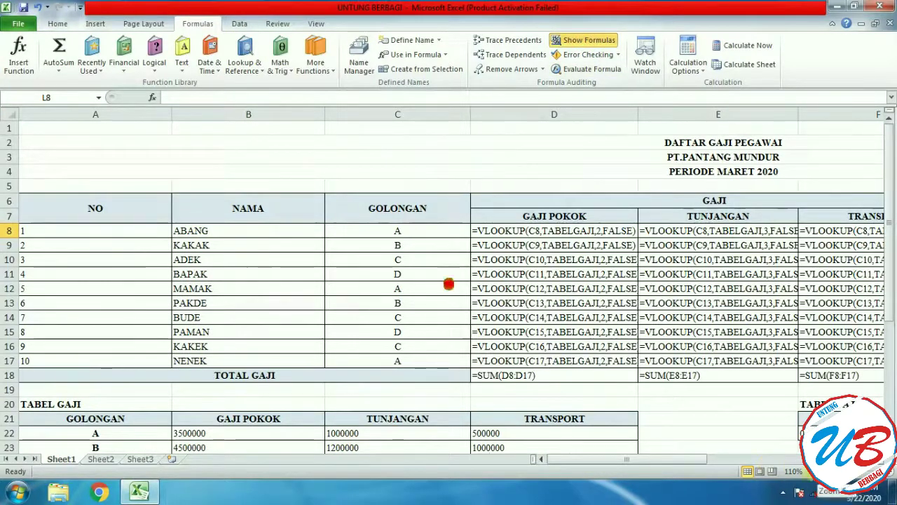
{"action": "left_click", "coordinate": [810, 471]}
{"action": "left_click", "coordinate": [810, 471]}
{"action": "left_click", "coordinate": [810, 472]}
{"action": "left_click", "coordinate": [810, 472]}
{"action": "left_click", "coordinate": [810, 472]}
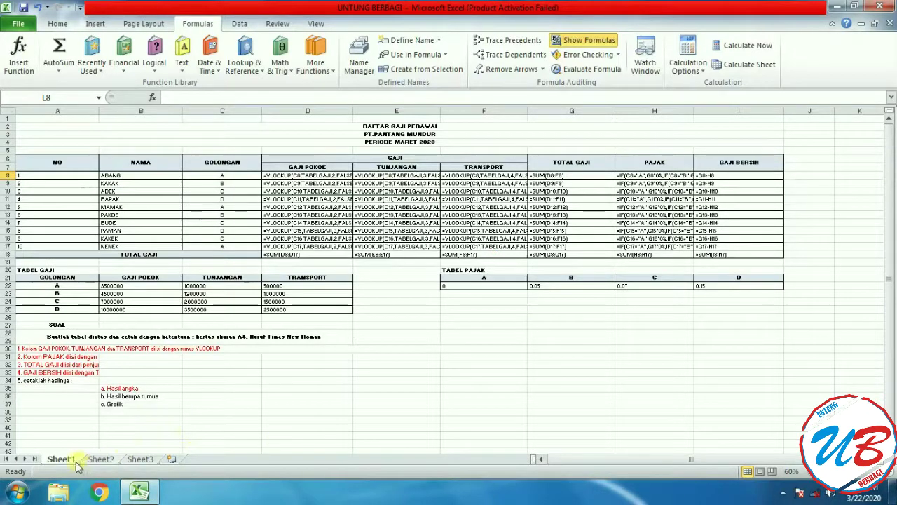
{"action": "left_click", "coordinate": [111, 461]}
{"action": "left_click", "coordinate": [62, 459]}
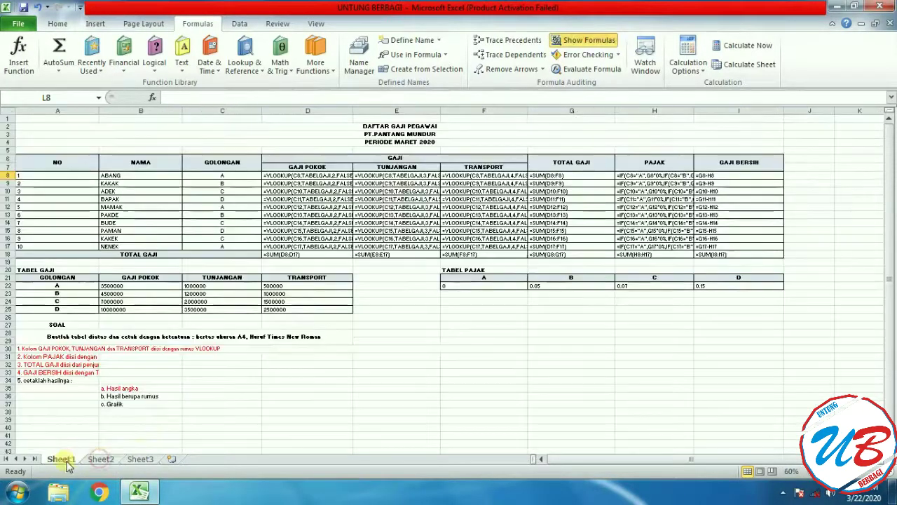
Step: Switch the salary sheet back to number results and look over the tables and task list
{"action": "left_click", "coordinate": [586, 40]}
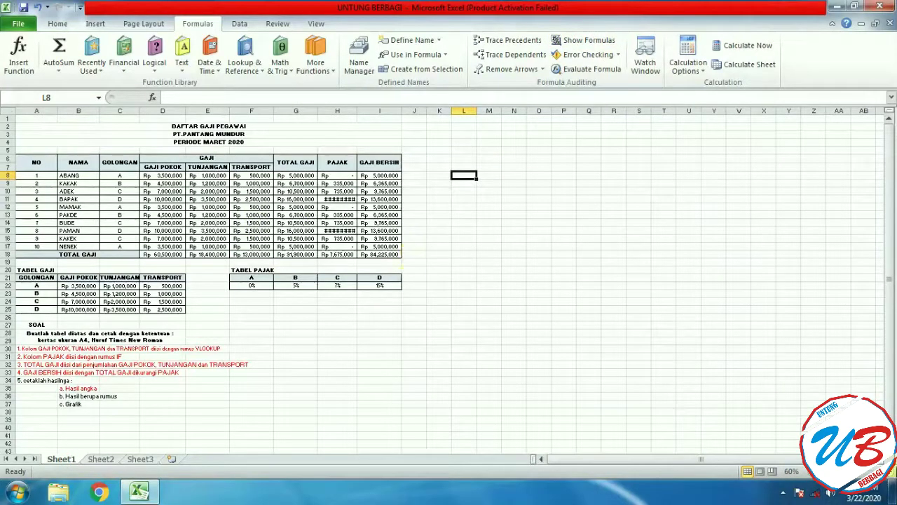
{"action": "left_click", "coordinate": [891, 472]}
{"action": "left_click", "coordinate": [891, 472]}
{"action": "left_click", "coordinate": [891, 473]}
{"action": "left_click", "coordinate": [891, 472]}
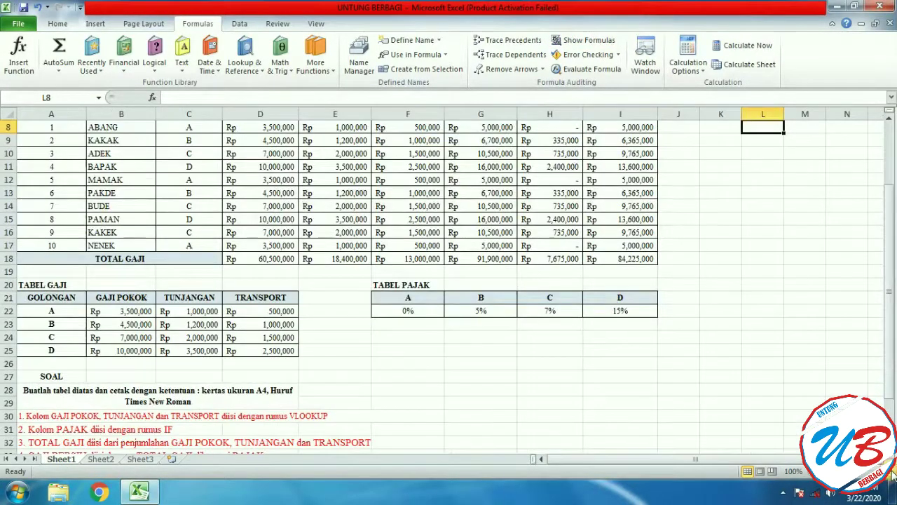
{"action": "scroll", "coordinate": [731, 407], "scroll_direction": "up", "scroll_amount": 3}
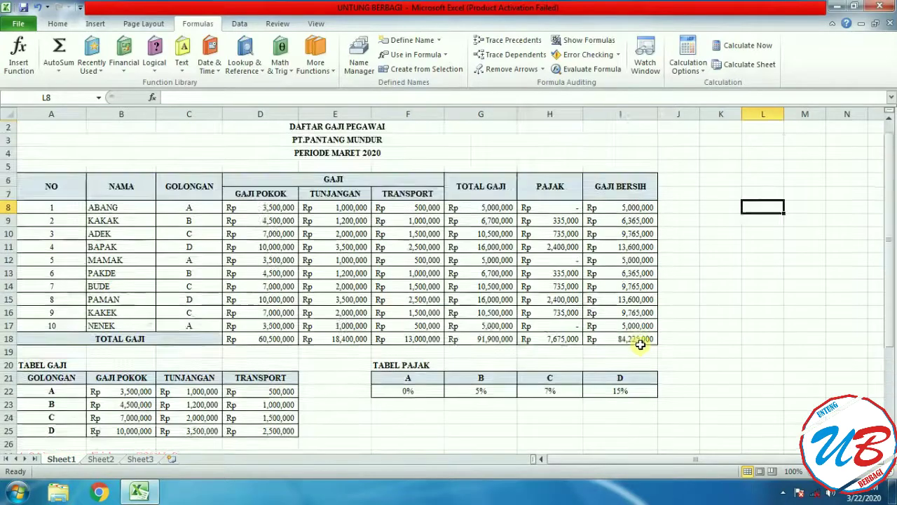
{"action": "scroll", "coordinate": [737, 344], "scroll_direction": "down", "scroll_amount": 3}
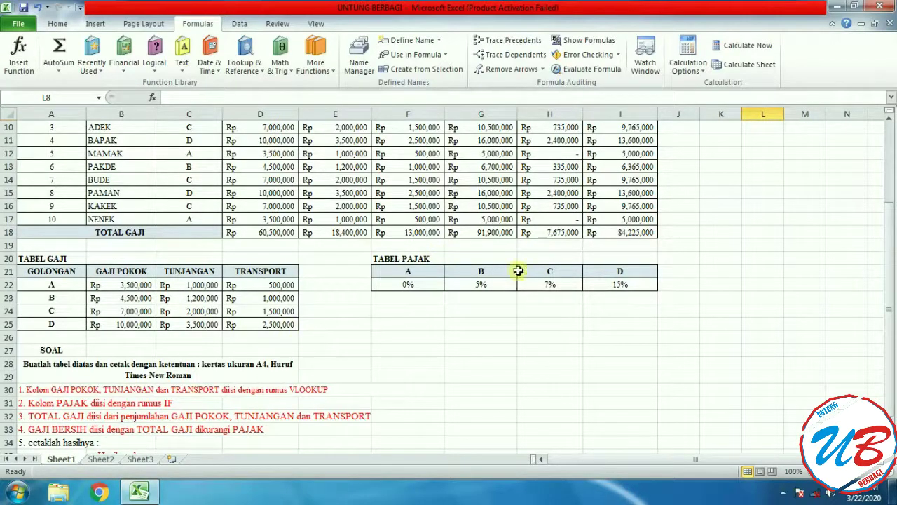
Step: Display the sheet's cells as formulas and narrow the NAMA column B to just fit its contents
{"action": "left_click", "coordinate": [585, 40]}
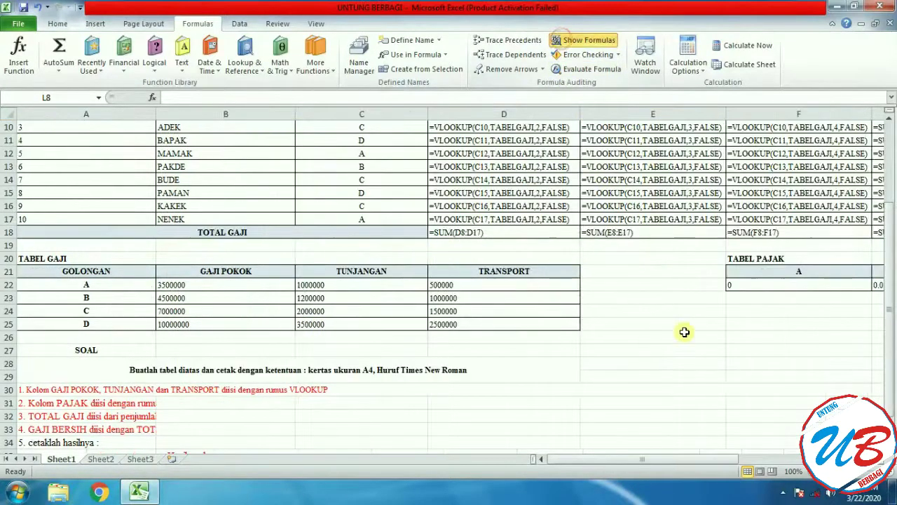
{"action": "scroll", "coordinate": [763, 423], "scroll_direction": "up", "scroll_amount": 3}
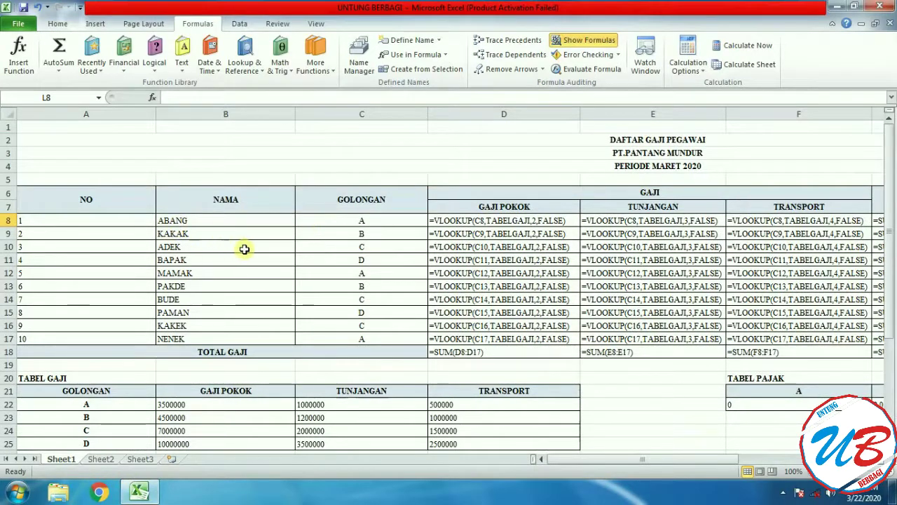
{"action": "scroll", "coordinate": [245, 251], "scroll_direction": "down", "scroll_amount": 3}
{"action": "left_click_drag", "start_coordinate": [292, 117], "coordinate": [211, 126]}
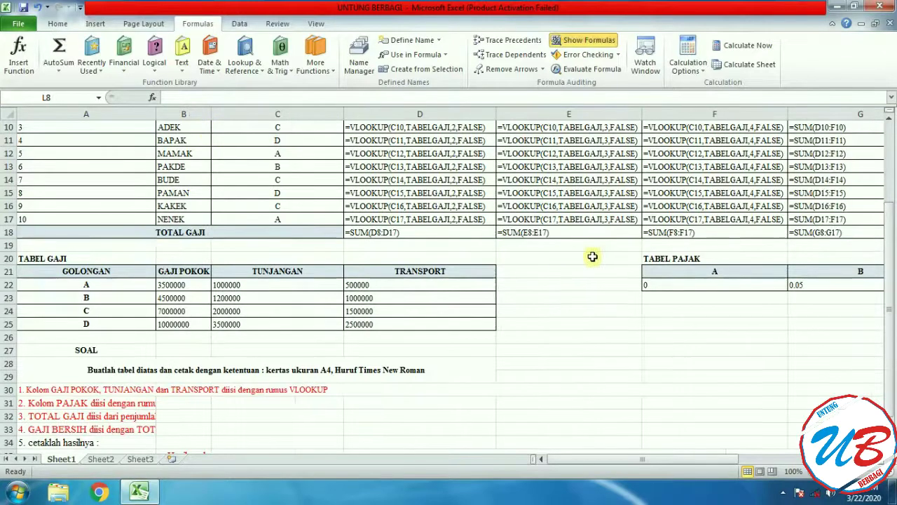
Step: Widen the PAJAK column H so the full nested IF formulas fit inside their cells
{"action": "scroll", "coordinate": [595, 255], "scroll_direction": "up", "scroll_amount": 2}
{"action": "left_click_drag", "start_coordinate": [602, 460], "coordinate": [689, 453]}
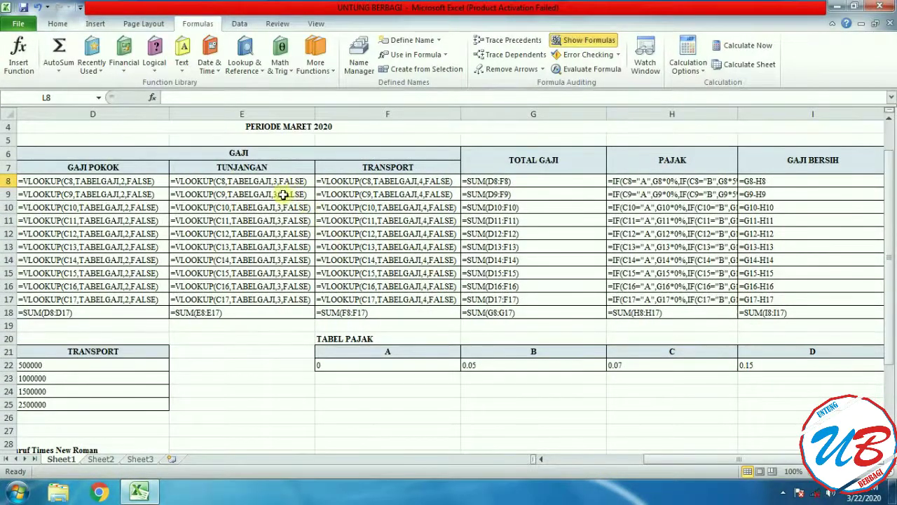
{"action": "left_click_drag", "start_coordinate": [280, 182], "coordinate": [274, 297]}
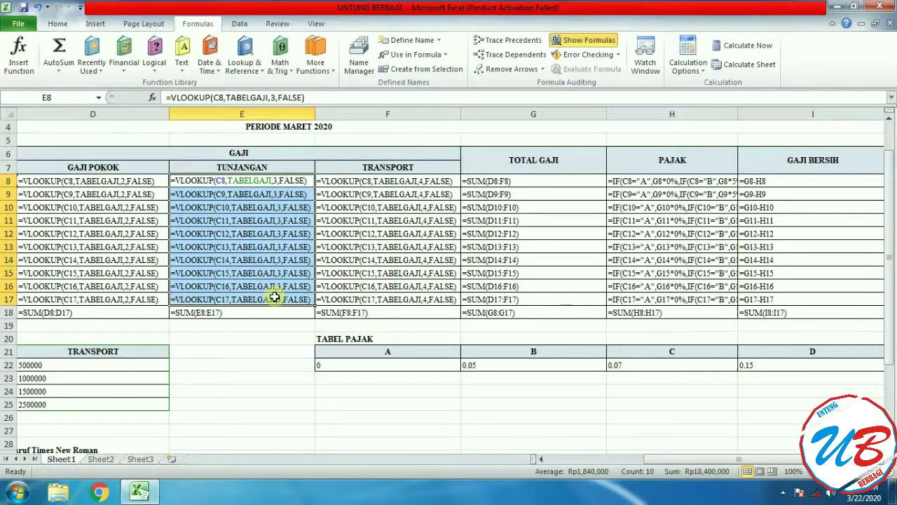
{"action": "left_click_drag", "start_coordinate": [694, 460], "coordinate": [726, 468]}
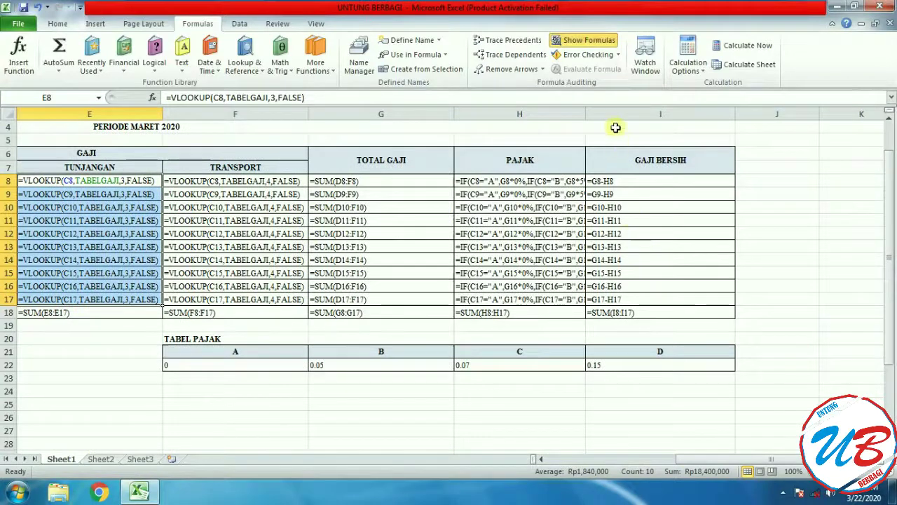
{"action": "left_click_drag", "start_coordinate": [586, 114], "coordinate": [804, 124]}
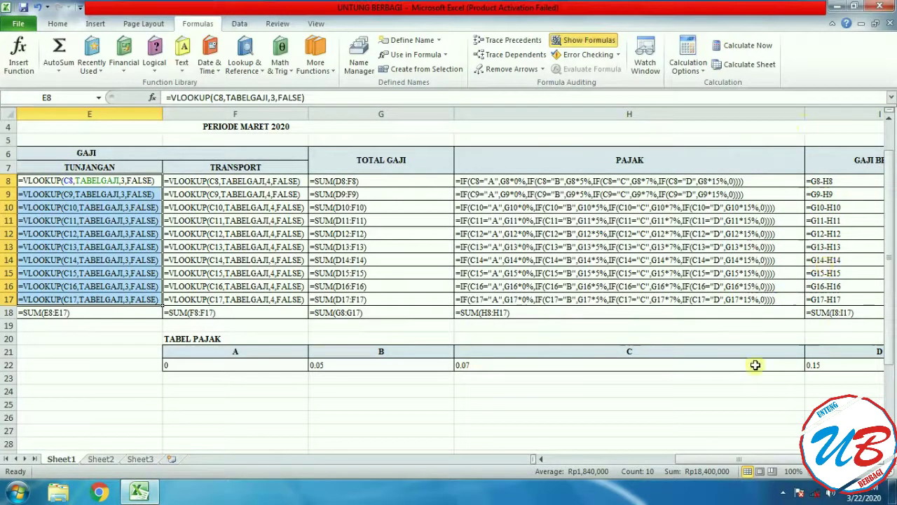
{"action": "left_click_drag", "start_coordinate": [806, 113], "coordinate": [786, 120]}
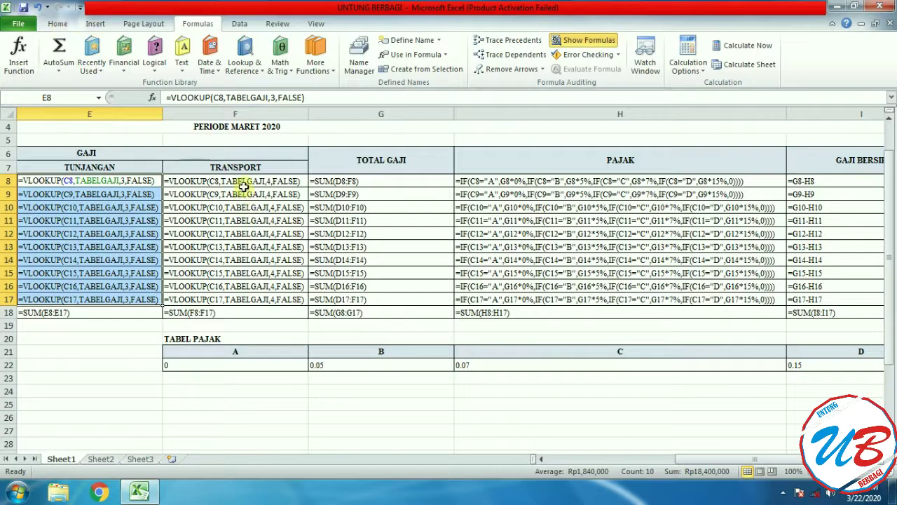
Step: Check the formula version of the sheet in the print preview, then look at the print area options
{"action": "key", "text": "ctrl+p"}
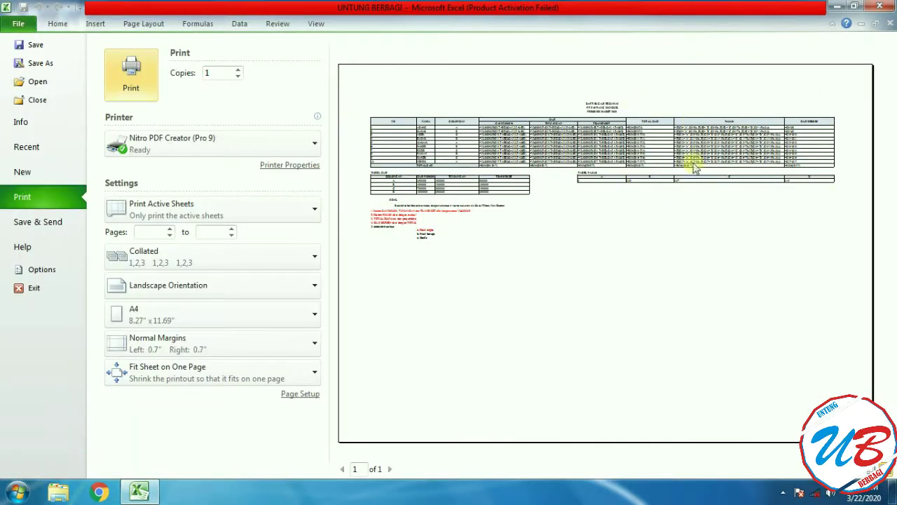
{"action": "left_click", "coordinate": [128, 24]}
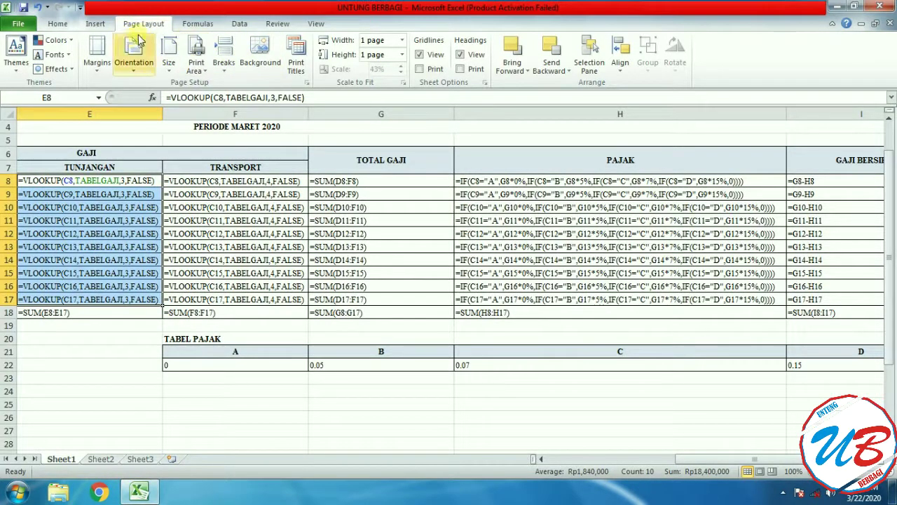
{"action": "left_click", "coordinate": [203, 74]}
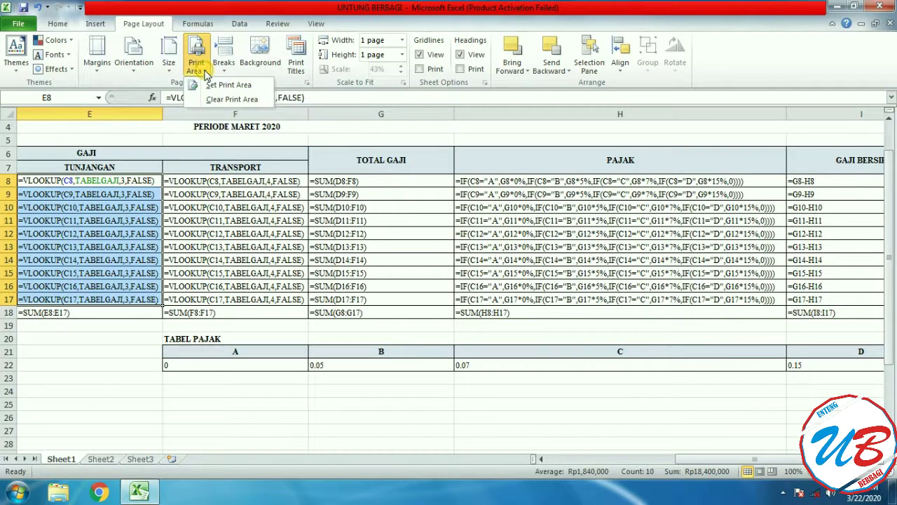
{"action": "left_click", "coordinate": [638, 300]}
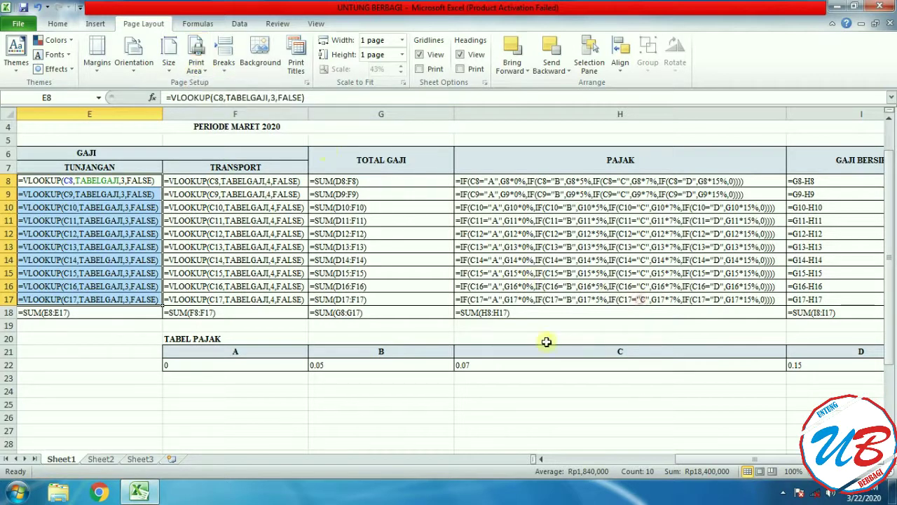
Step: Set the print area to rows 1 to 26, covering the titles, salary table, TABEL GAJI and TABEL PAJAK without the task list
{"action": "scroll", "coordinate": [325, 321], "scroll_direction": "up", "scroll_amount": 1}
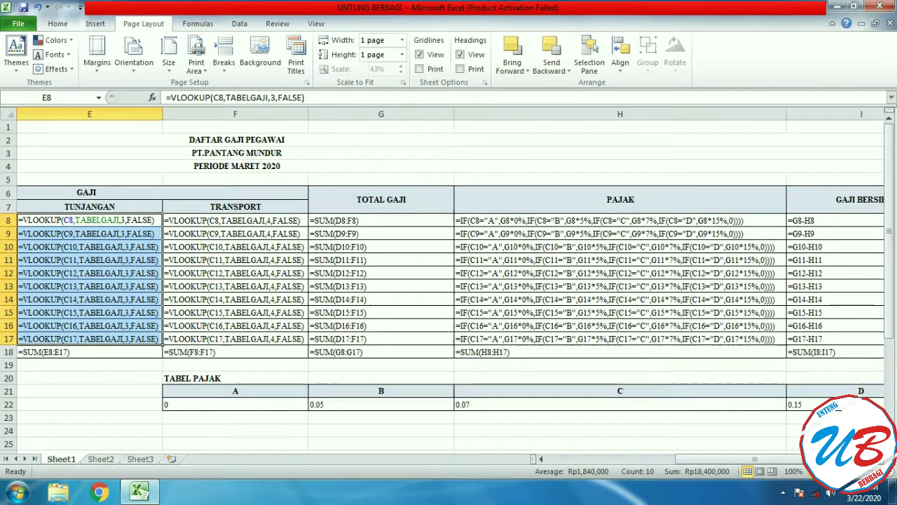
{"action": "left_click_drag", "start_coordinate": [34, 131], "coordinate": [894, 296]}
{"action": "left_click_drag", "start_coordinate": [729, 460], "coordinate": [659, 417]}
{"action": "left_click", "coordinate": [585, 401]}
{"action": "scroll", "coordinate": [134, 186], "scroll_direction": "up", "scroll_amount": 4}
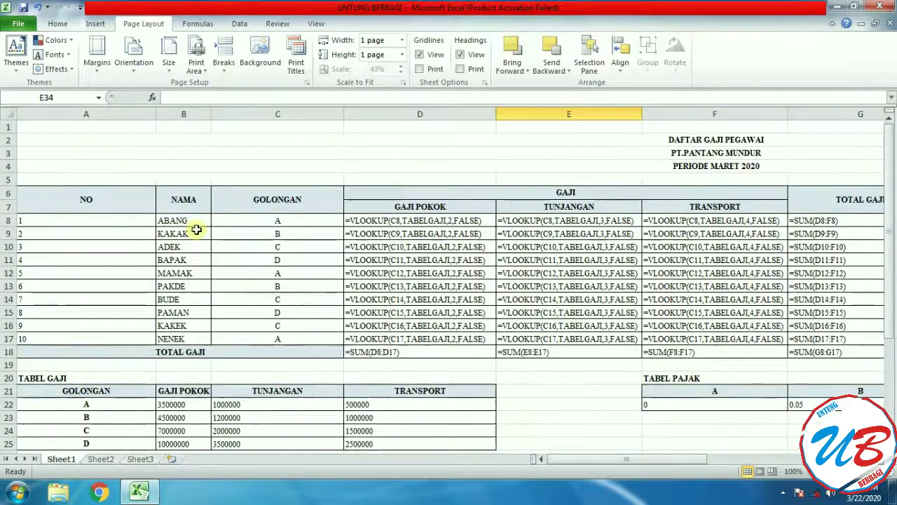
{"action": "left_click_drag", "start_coordinate": [35, 127], "coordinate": [709, 336]}
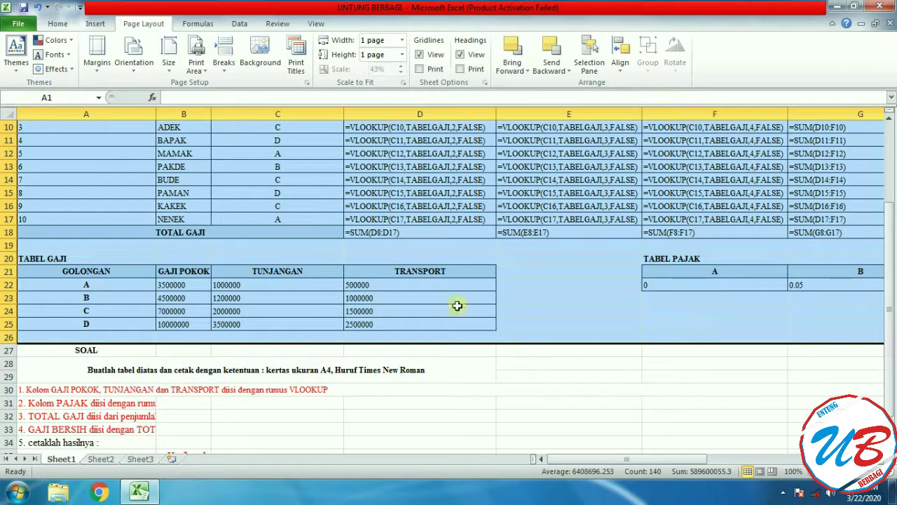
{"action": "left_click", "coordinate": [203, 71]}
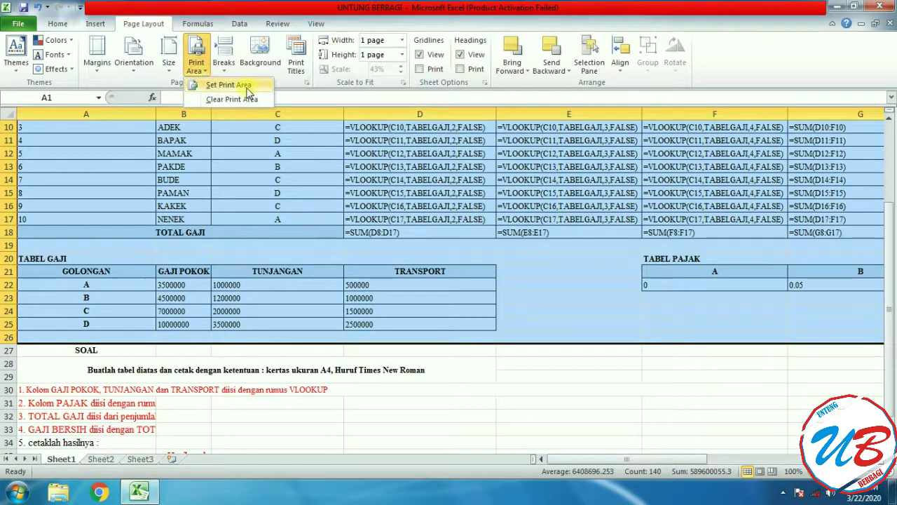
{"action": "left_click", "coordinate": [230, 85]}
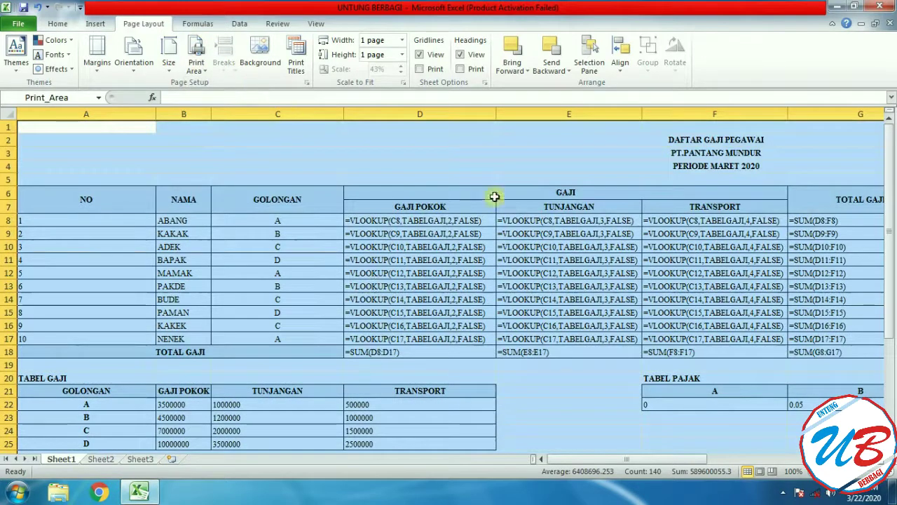
Step: Review the sheet's fit-to-page scaling, orientation and paper size in the page setup without changing them
{"action": "left_click", "coordinate": [206, 70]}
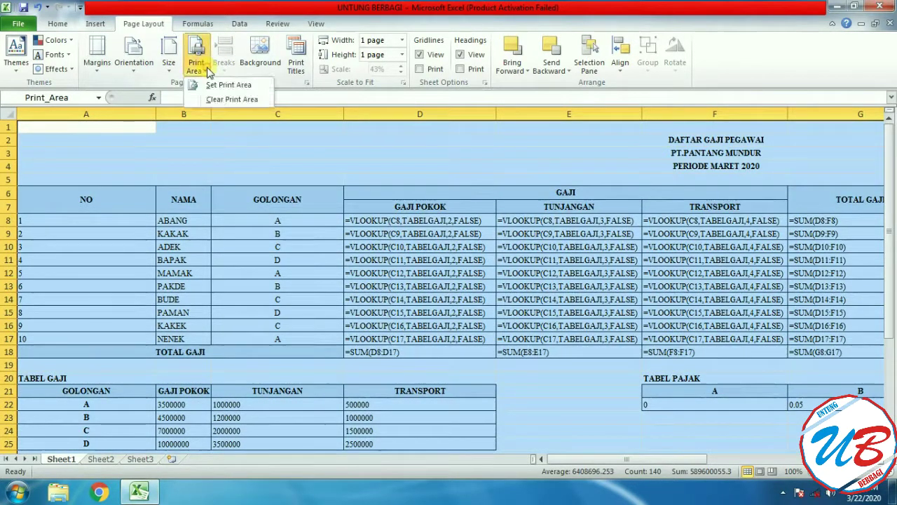
{"action": "left_click", "coordinate": [405, 149]}
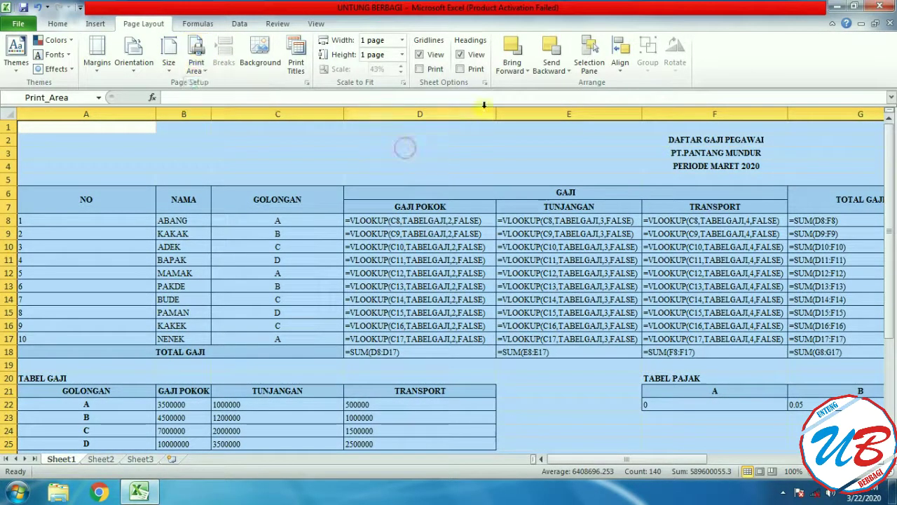
{"action": "left_click", "coordinate": [404, 85]}
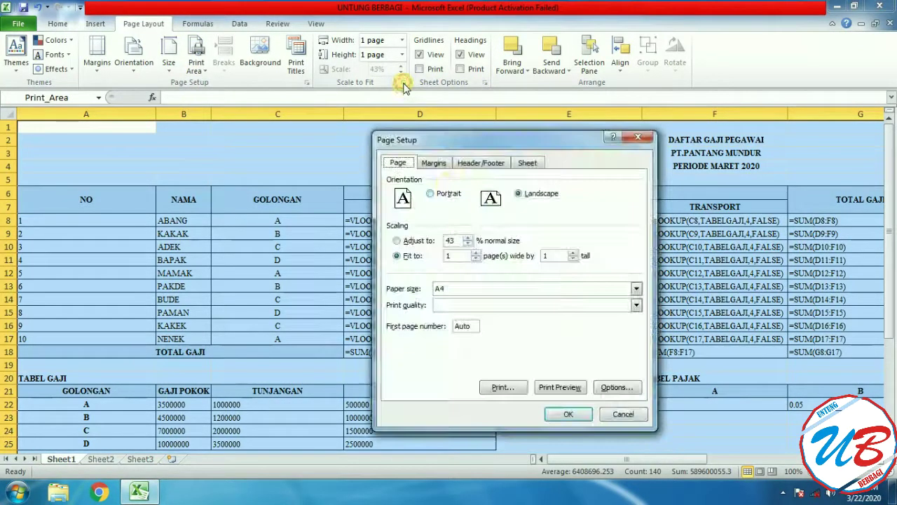
{"action": "double_click", "coordinate": [450, 255]}
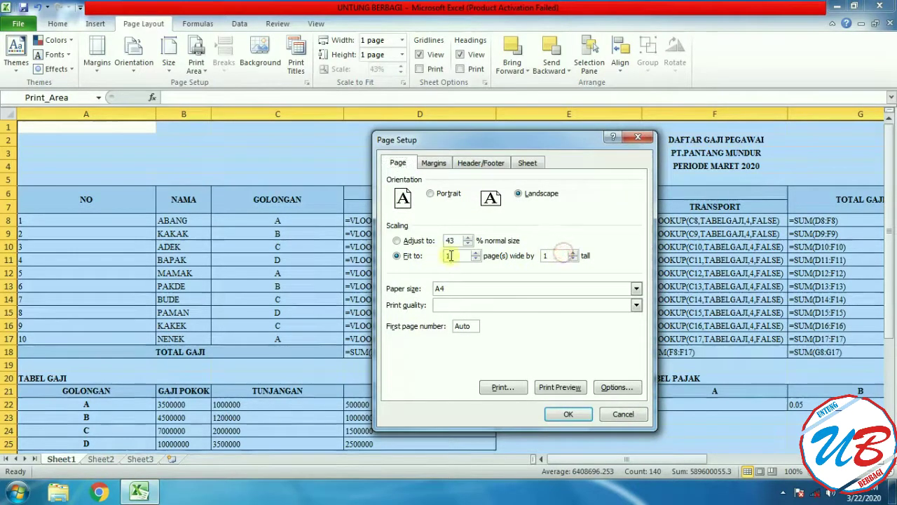
{"action": "double_click", "coordinate": [547, 255]}
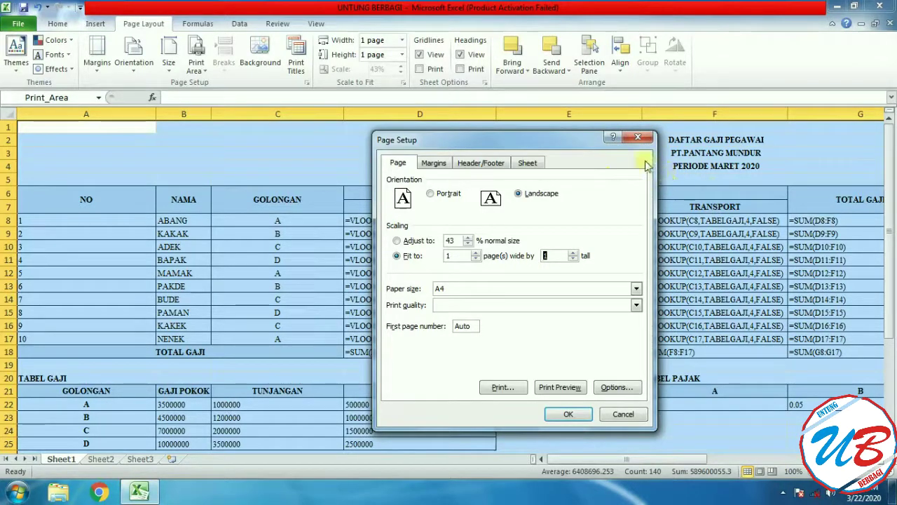
{"action": "left_click", "coordinate": [622, 414]}
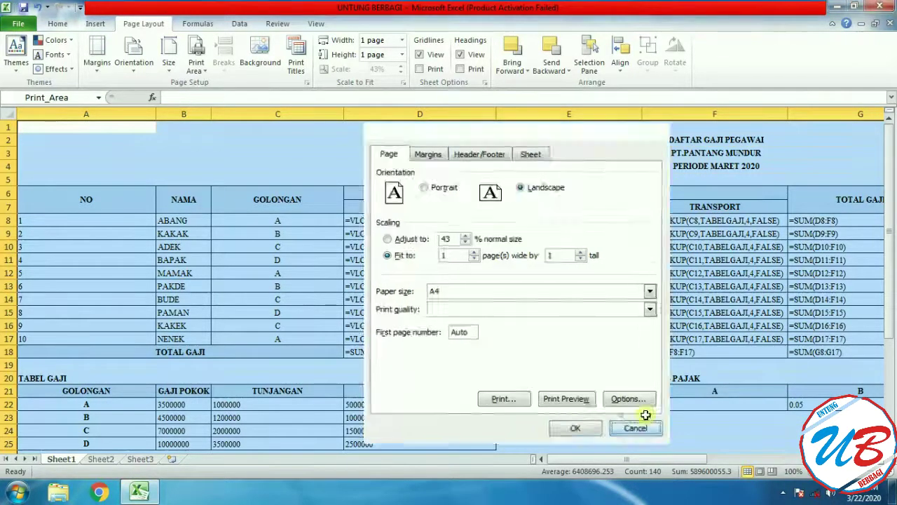
Step: Check the print preview of the formula sheet with the task list excluded from the print area
{"action": "left_click_drag", "start_coordinate": [579, 459], "coordinate": [558, 459]}
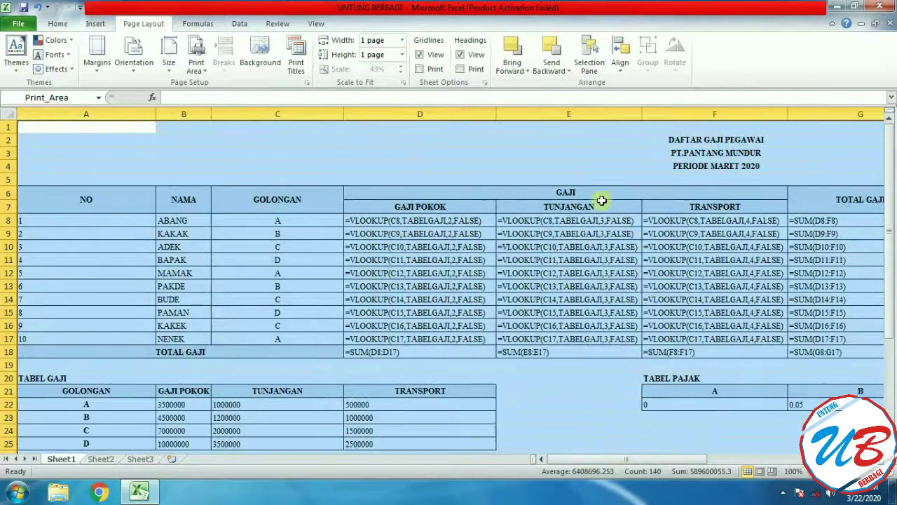
{"action": "left_click", "coordinate": [591, 153]}
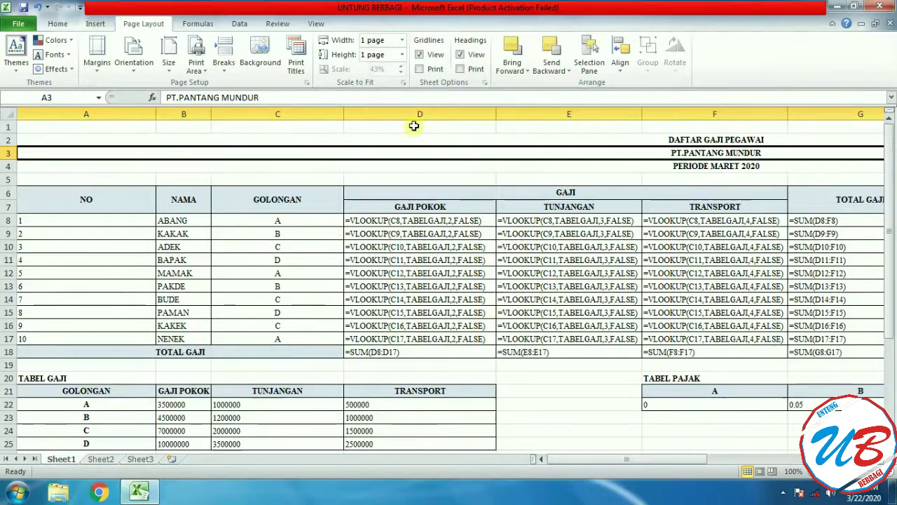
{"action": "left_click", "coordinate": [415, 113]}
{"action": "left_click", "coordinate": [300, 113]}
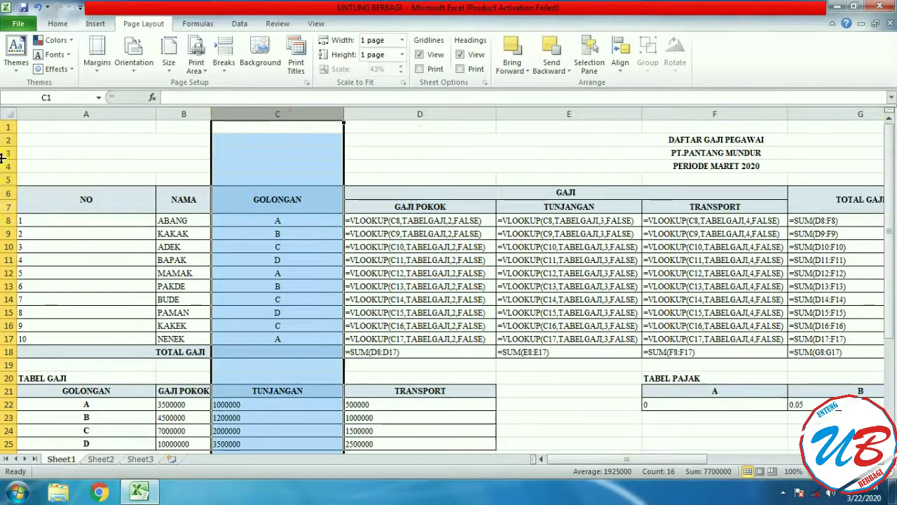
{"action": "left_click", "coordinate": [508, 144]}
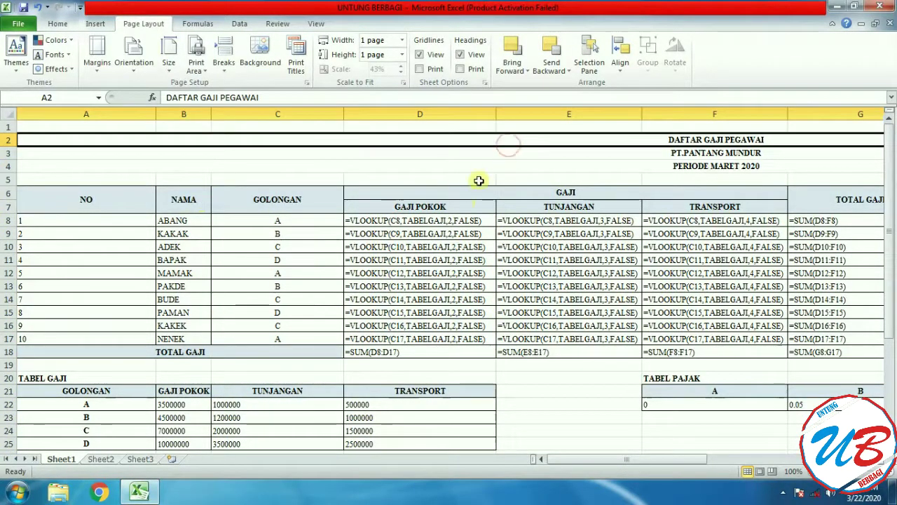
{"action": "key", "text": "ctrl+p"}
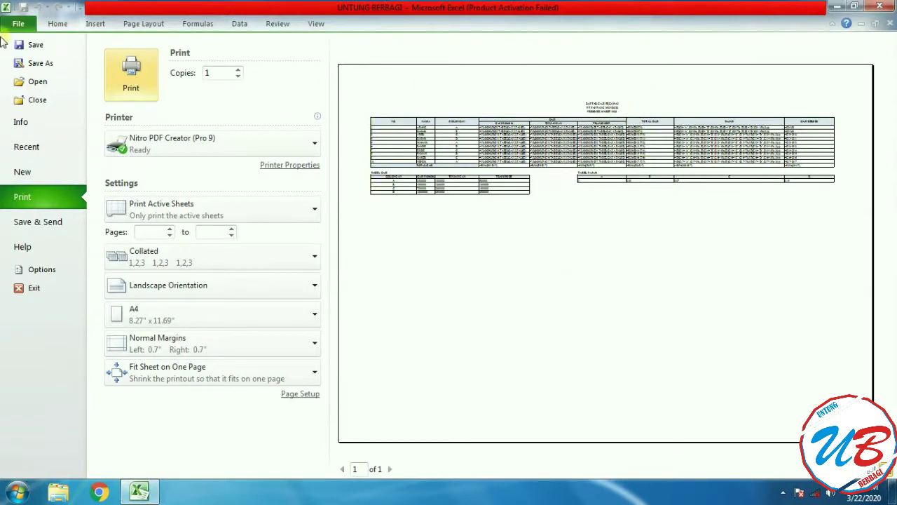
Step: Turn on printing of the gridlines and of the row and column headings for the formula sheet
{"action": "left_click", "coordinate": [56, 24]}
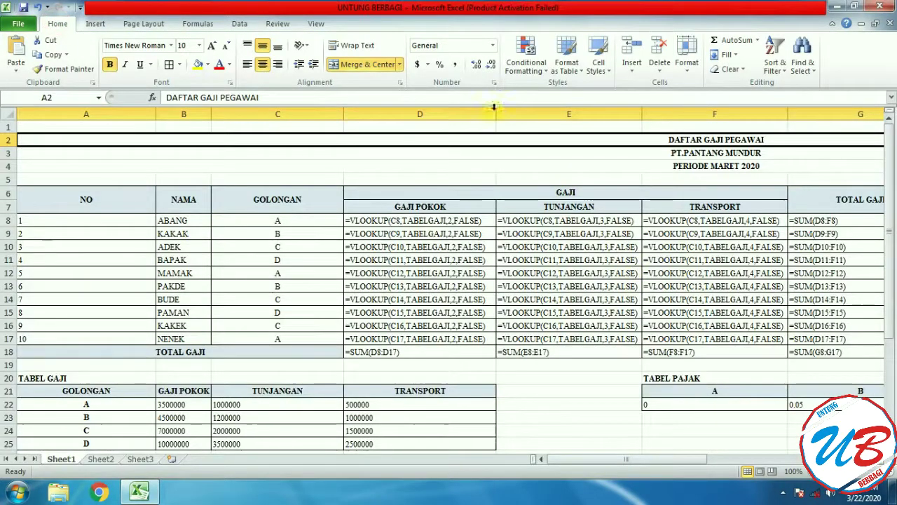
{"action": "left_click", "coordinate": [140, 24]}
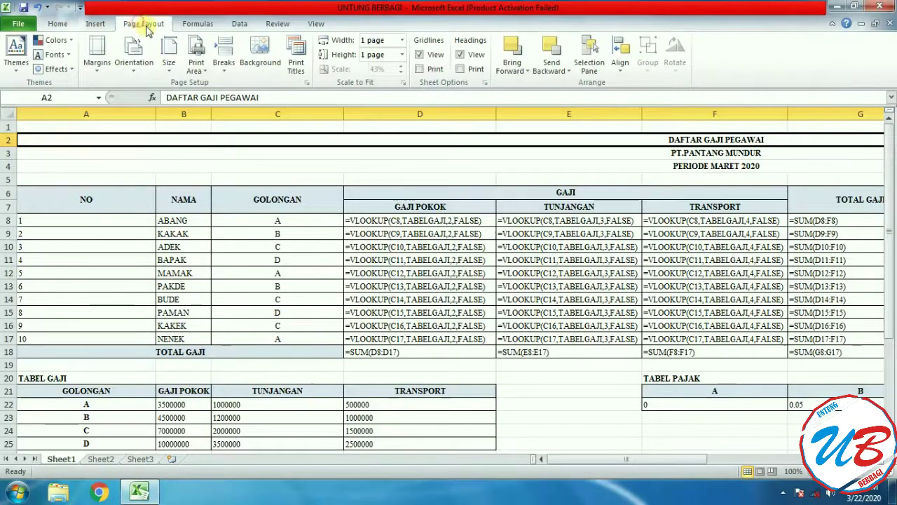
{"action": "left_click", "coordinate": [420, 69]}
{"action": "left_click", "coordinate": [461, 69]}
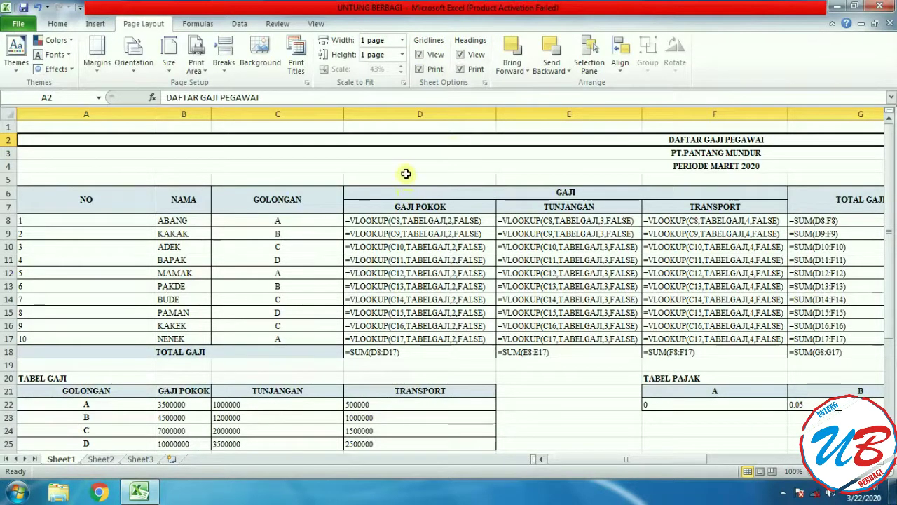
Step: Check the formula sheet with gridlines and headings in the print preview, toggling the margin guides and zooming in
{"action": "key", "text": "ctrl+p"}
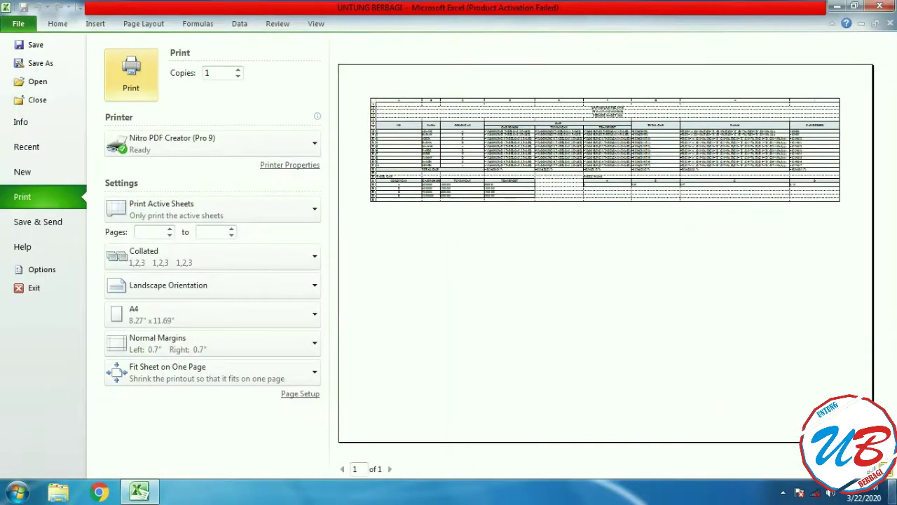
{"action": "left_click", "coordinate": [874, 471]}
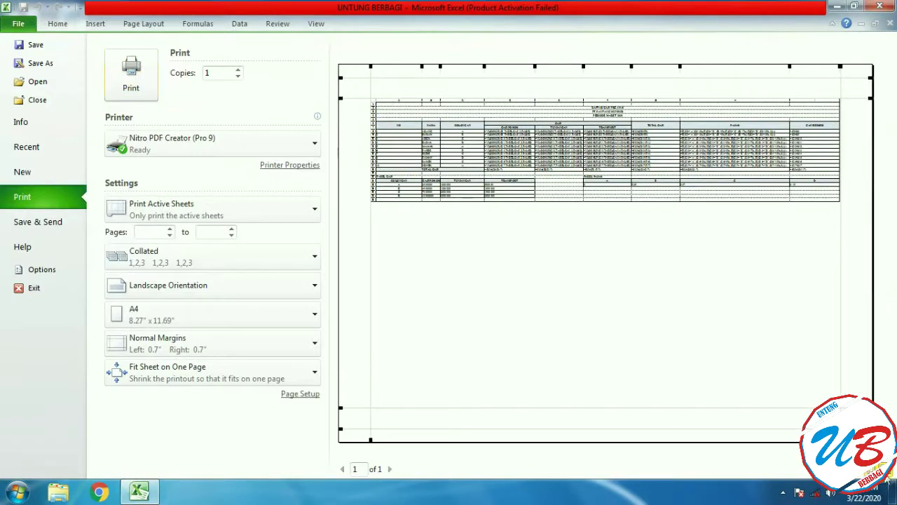
{"action": "left_click", "coordinate": [873, 471]}
{"action": "left_click", "coordinate": [888, 471]}
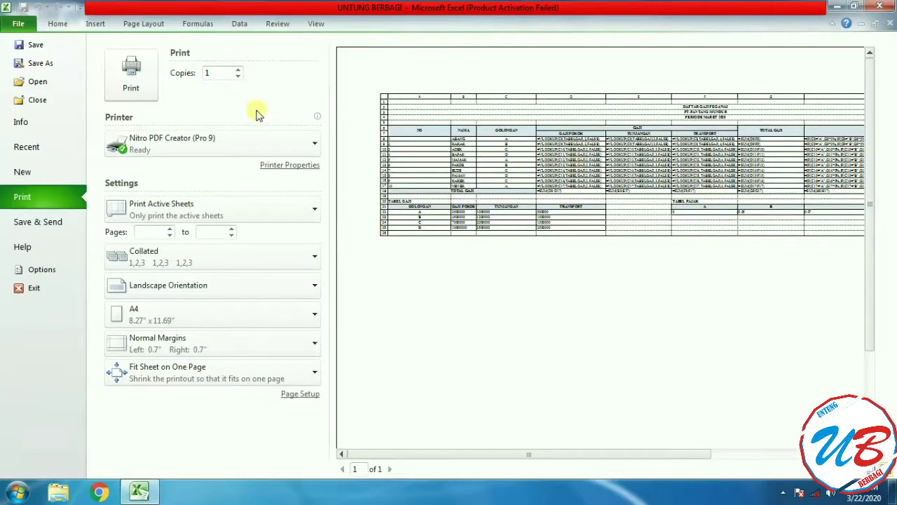
{"action": "left_click", "coordinate": [58, 23]}
Step: Turn off the formula display so that the salary table shows its number results
{"action": "left_click", "coordinate": [659, 166]}
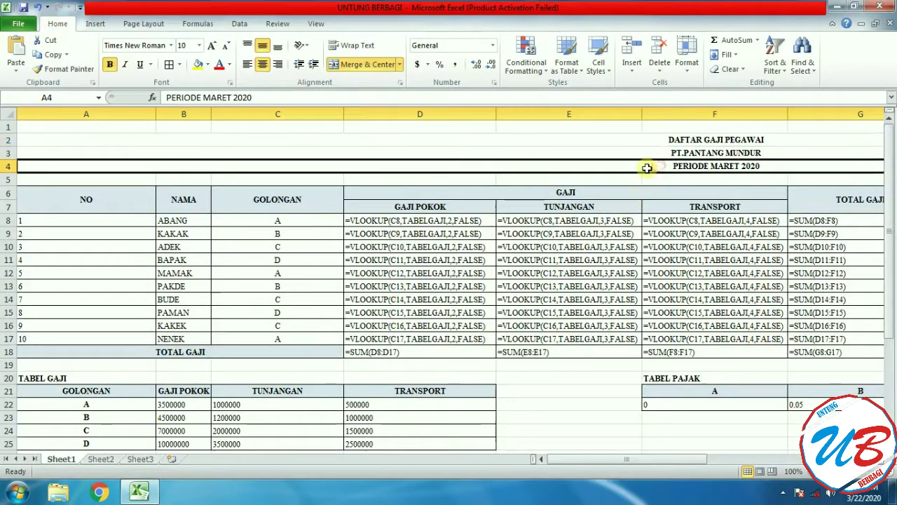
{"action": "left_click", "coordinate": [196, 23]}
{"action": "left_click", "coordinate": [614, 43]}
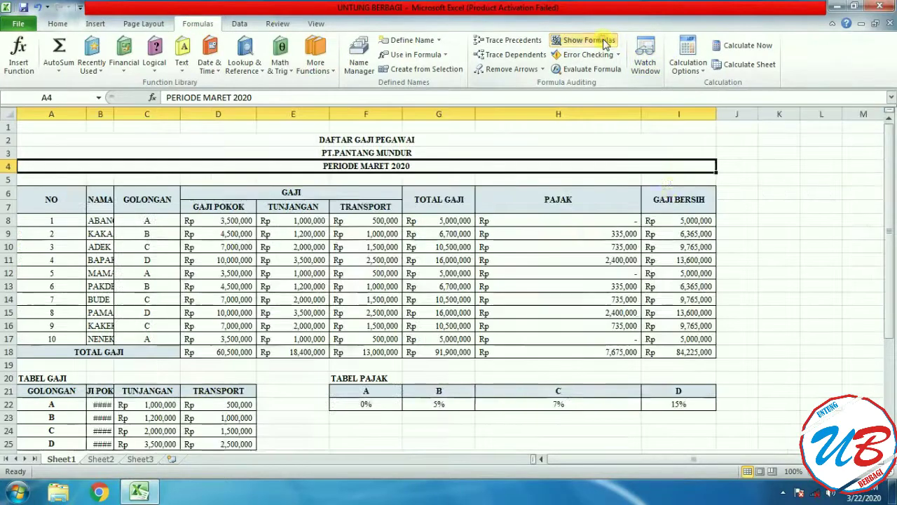
{"action": "left_click", "coordinate": [806, 260]}
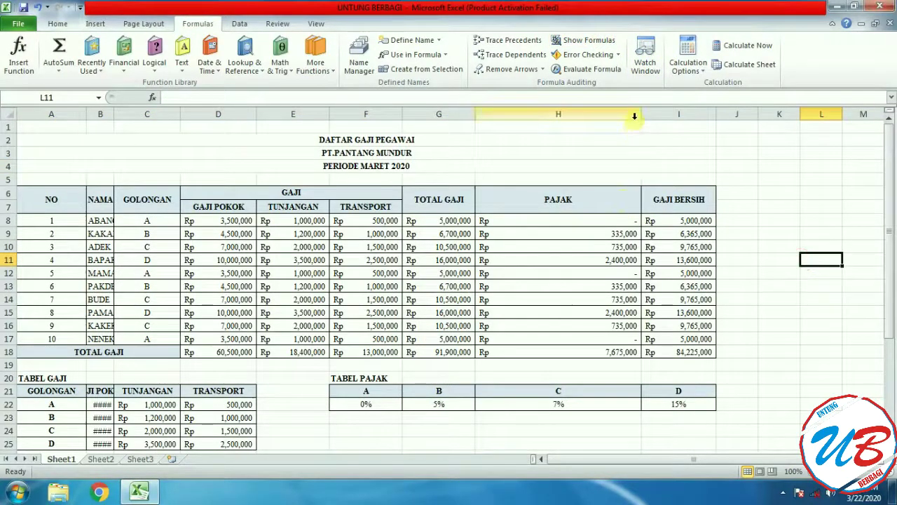
Step: Narrow the PAJAK column H and widen the NAMA column B enough to fit the names and TABEL GAJI amounts
{"action": "left_click_drag", "start_coordinate": [639, 115], "coordinate": [539, 115]}
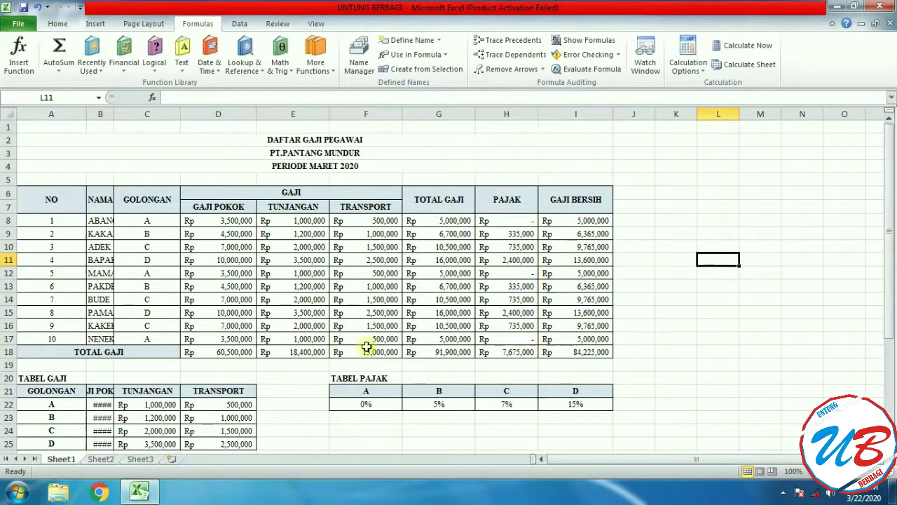
{"action": "left_click_drag", "start_coordinate": [113, 115], "coordinate": [137, 137]}
{"action": "left_click", "coordinate": [745, 246]}
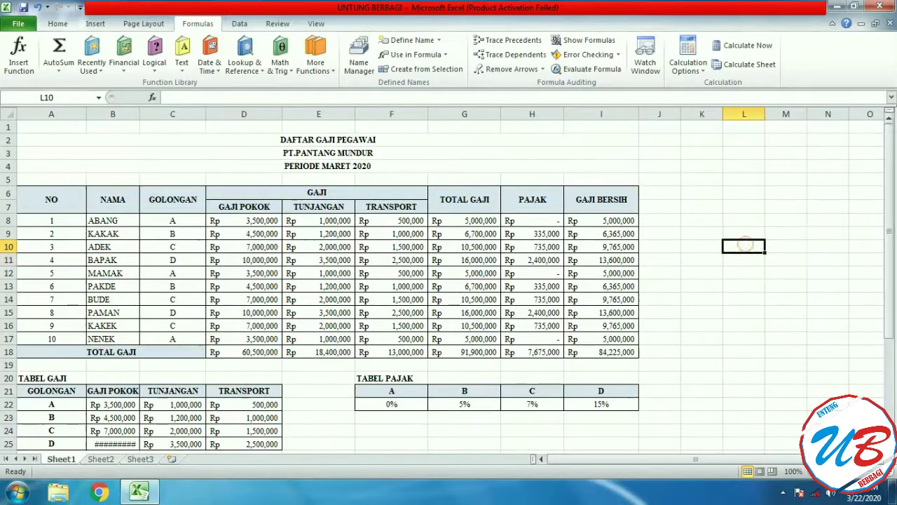
{"action": "scroll", "coordinate": [727, 393], "scroll_direction": "down", "scroll_amount": 2}
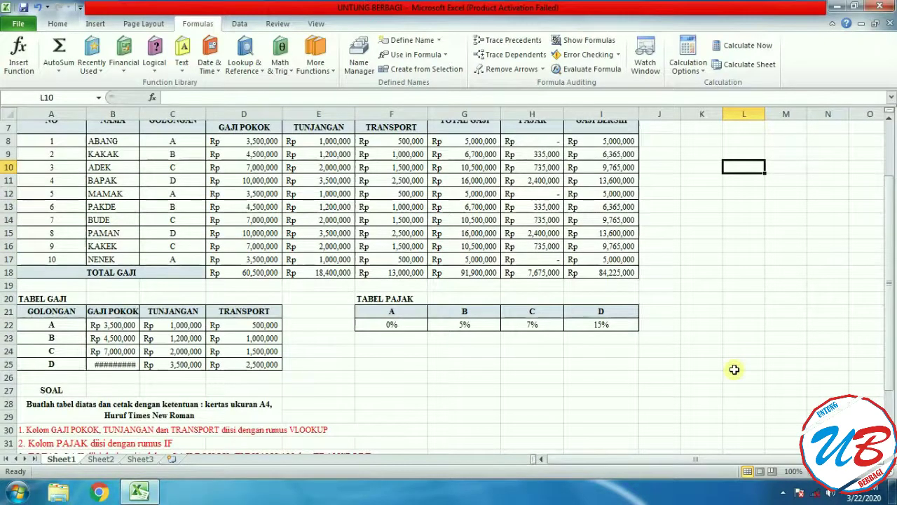
{"action": "scroll", "coordinate": [737, 367], "scroll_direction": "down", "scroll_amount": 2}
{"action": "scroll", "coordinate": [176, 160], "scroll_direction": "up", "scroll_amount": 3}
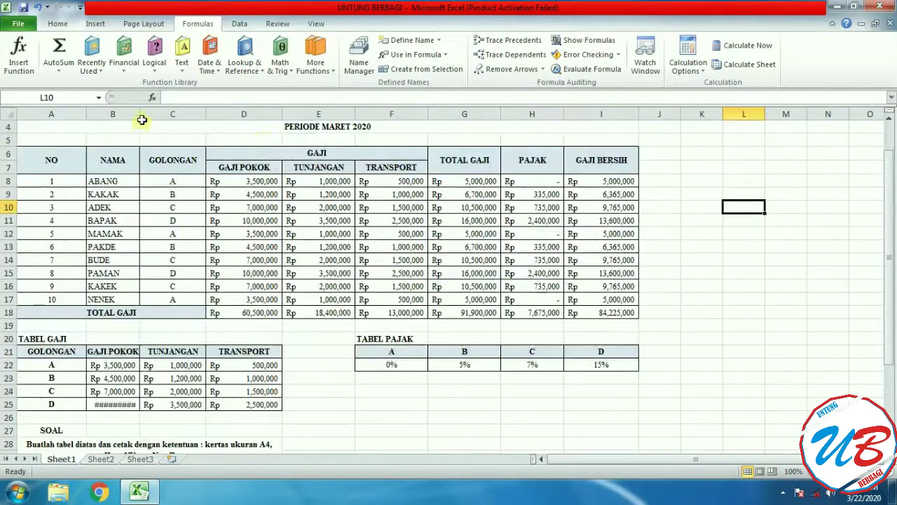
{"action": "left_click_drag", "start_coordinate": [140, 113], "coordinate": [155, 117]}
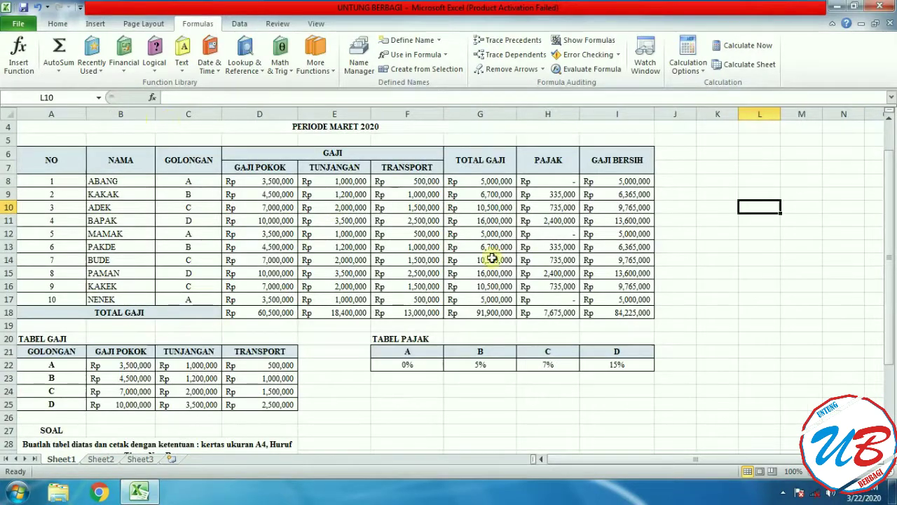
Step: Review the print requirements in the SOAL task list, including "b. Hasil berupa rumus", against the tables above
{"action": "scroll", "coordinate": [727, 316], "scroll_direction": "down", "scroll_amount": 3}
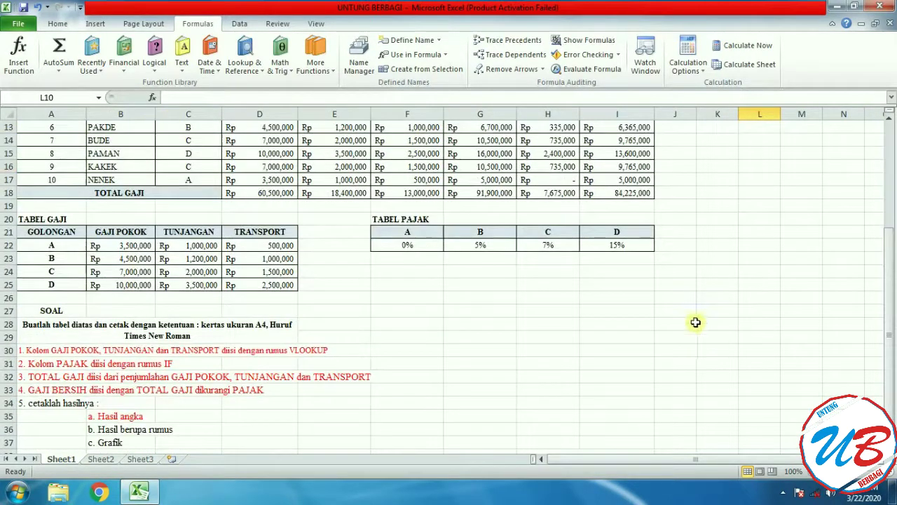
{"action": "scroll", "coordinate": [247, 351], "scroll_direction": "down", "scroll_amount": 3}
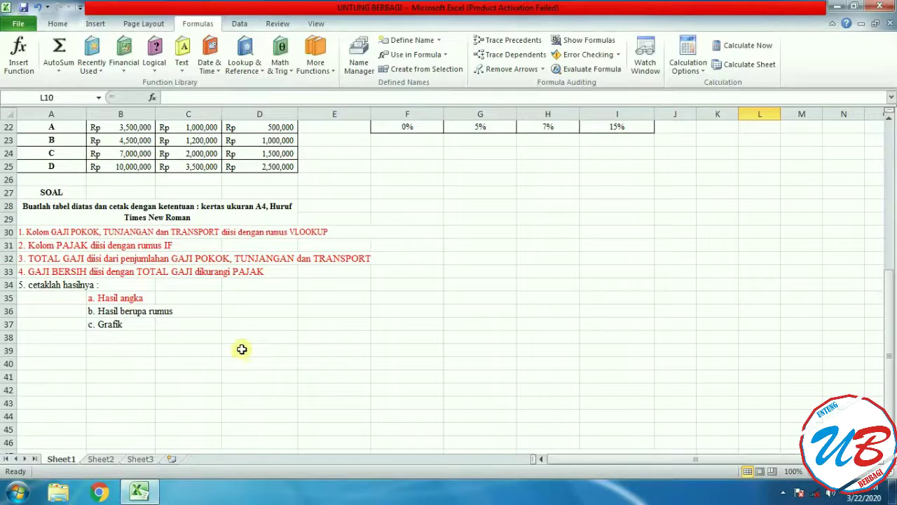
{"action": "left_click_drag", "start_coordinate": [185, 308], "coordinate": [110, 305]}
{"action": "scroll", "coordinate": [260, 285], "scroll_direction": "up", "scroll_amount": 5}
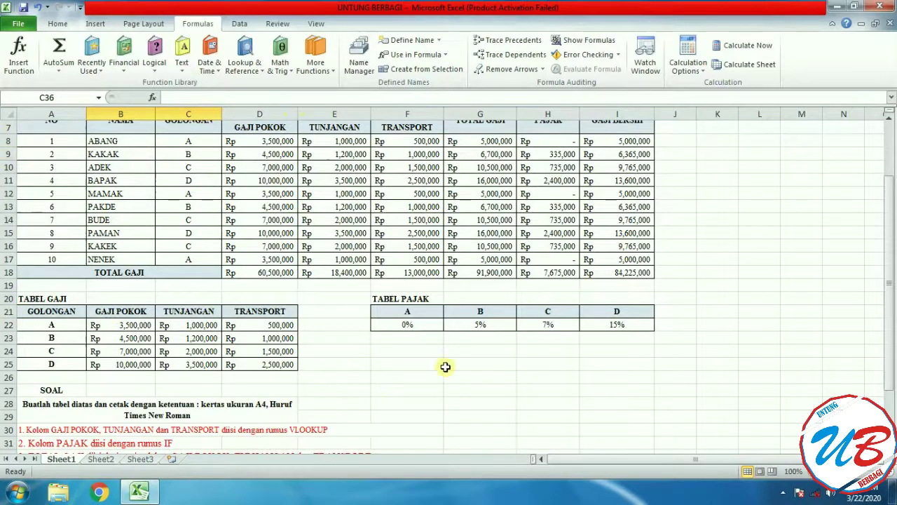
{"action": "scroll", "coordinate": [373, 388], "scroll_direction": "down", "scroll_amount": 2}
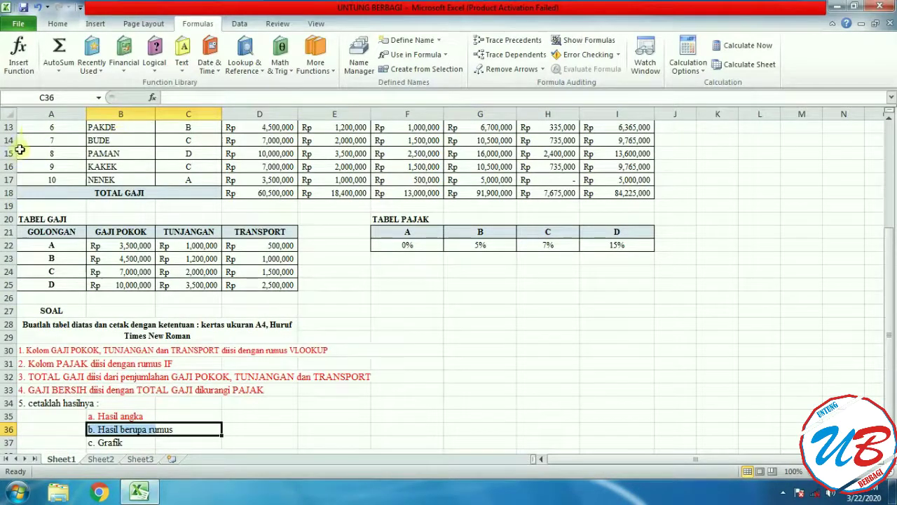
{"action": "scroll", "coordinate": [558, 380], "scroll_direction": "down", "scroll_amount": 3}
{"action": "scroll", "coordinate": [558, 380], "scroll_direction": "down", "scroll_amount": 1}
{"action": "scroll", "coordinate": [554, 372], "scroll_direction": "up", "scroll_amount": 6}
{"action": "left_click", "coordinate": [749, 243]}
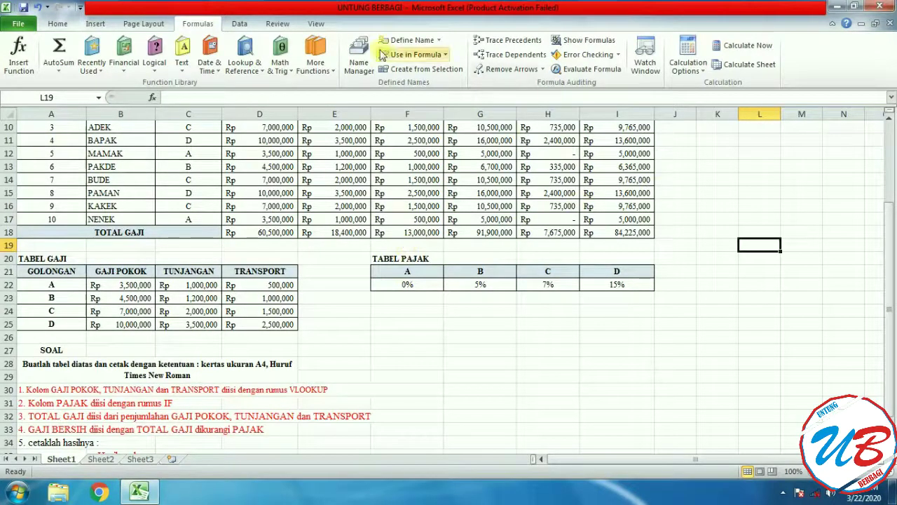
Step: Review the page setup's orientation, fit-to-page scaling and paper size, then close it without changes
{"action": "left_click", "coordinate": [140, 22]}
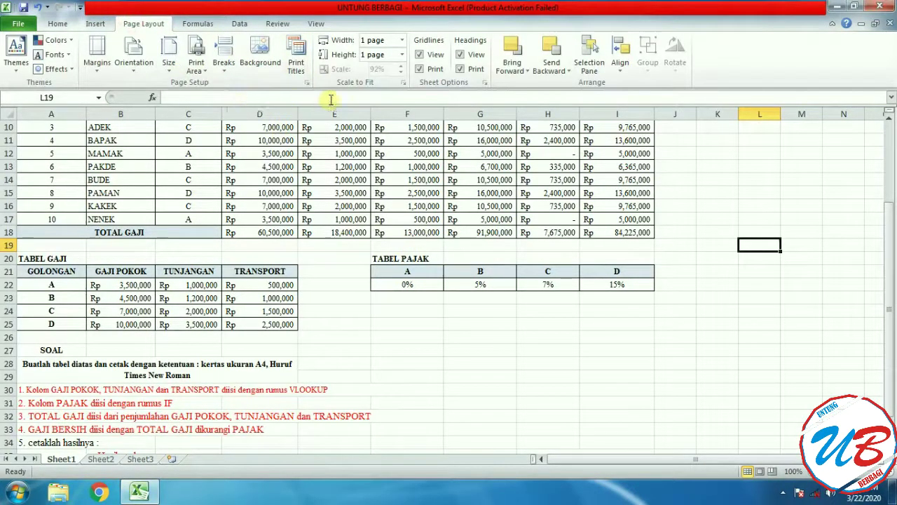
{"action": "left_click", "coordinate": [403, 83]}
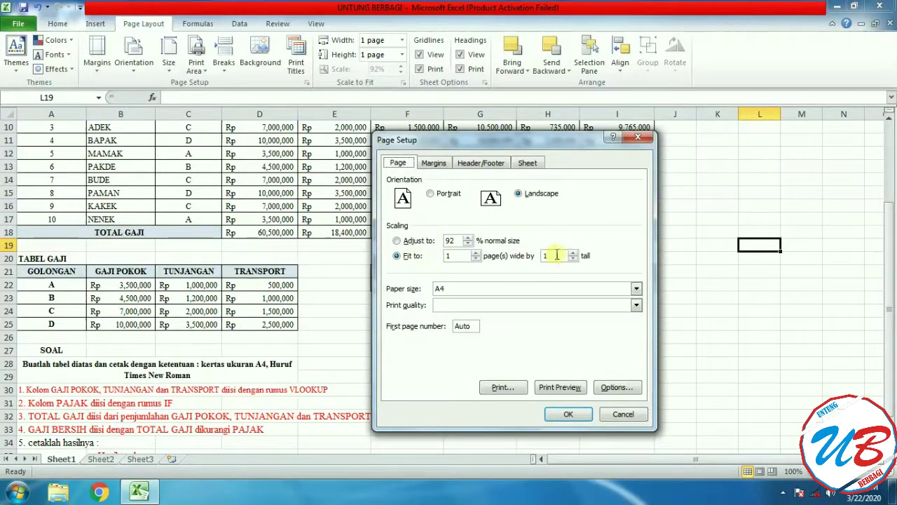
{"action": "left_click", "coordinate": [638, 136]}
{"action": "left_click", "coordinate": [729, 296]}
Step: Mark the task item "b. Hasil berupa rumus" in row 36 as done by colouring its text red
{"action": "scroll", "coordinate": [764, 293], "scroll_direction": "up", "scroll_amount": 3}
{"action": "scroll", "coordinate": [771, 293], "scroll_direction": "down", "scroll_amount": 5}
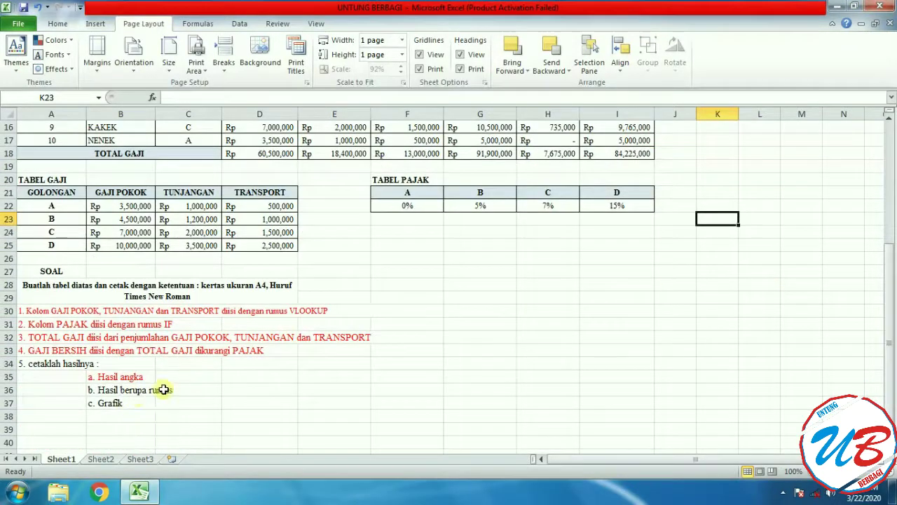
{"action": "left_click_drag", "start_coordinate": [164, 390], "coordinate": [98, 389]}
{"action": "left_click", "coordinate": [58, 23]}
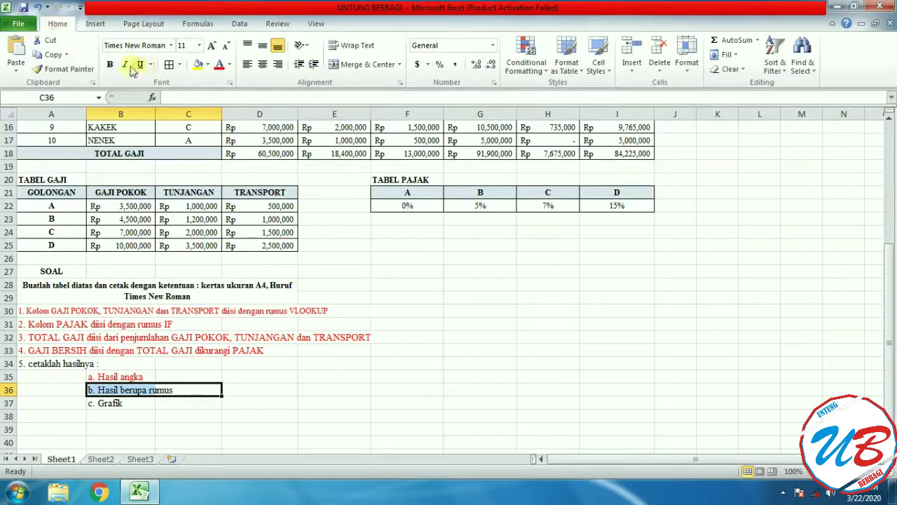
{"action": "left_click", "coordinate": [219, 64]}
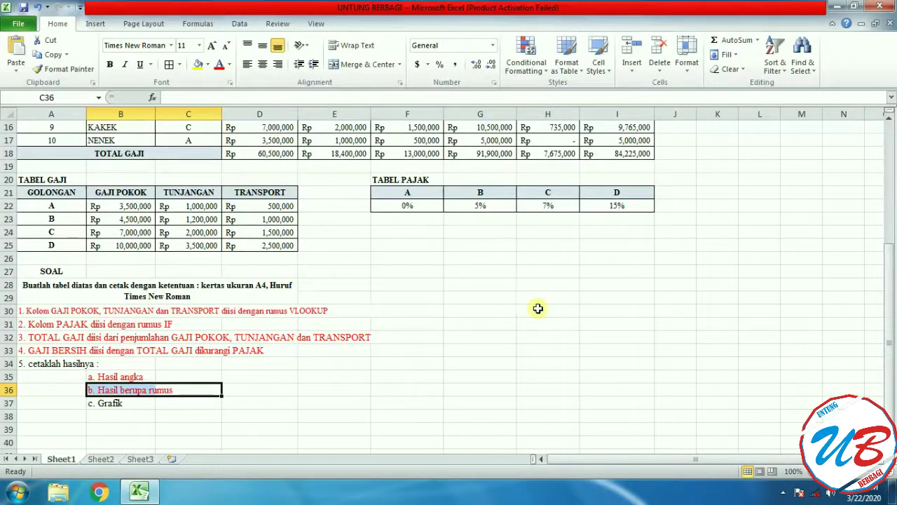
Step: Insert a 2-D stacked column chart from the employee data in B8:I17, NAMA through GAJI BERSIH
{"action": "scroll", "coordinate": [539, 308], "scroll_direction": "up", "scroll_amount": 2}
{"action": "scroll", "coordinate": [539, 307], "scroll_direction": "up", "scroll_amount": 1}
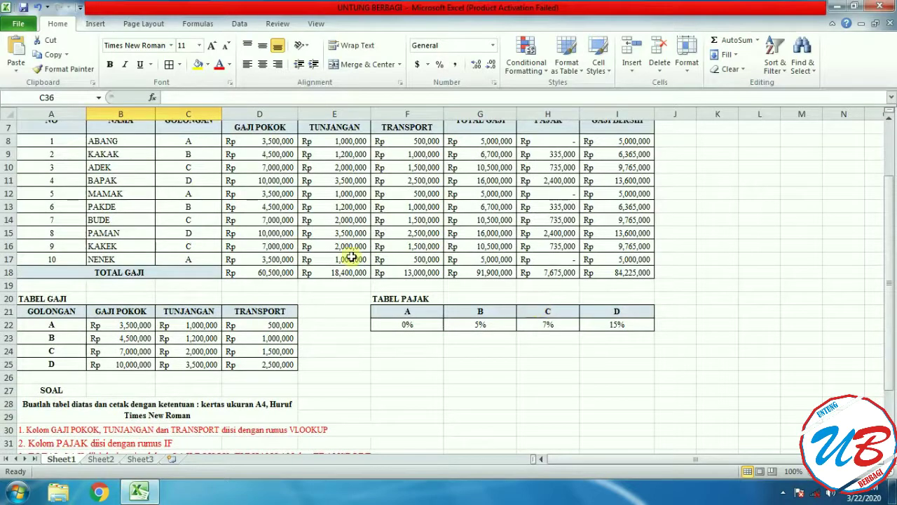
{"action": "scroll", "coordinate": [351, 258], "scroll_direction": "up", "scroll_amount": 2}
{"action": "left_click_drag", "start_coordinate": [115, 219], "coordinate": [629, 337]}
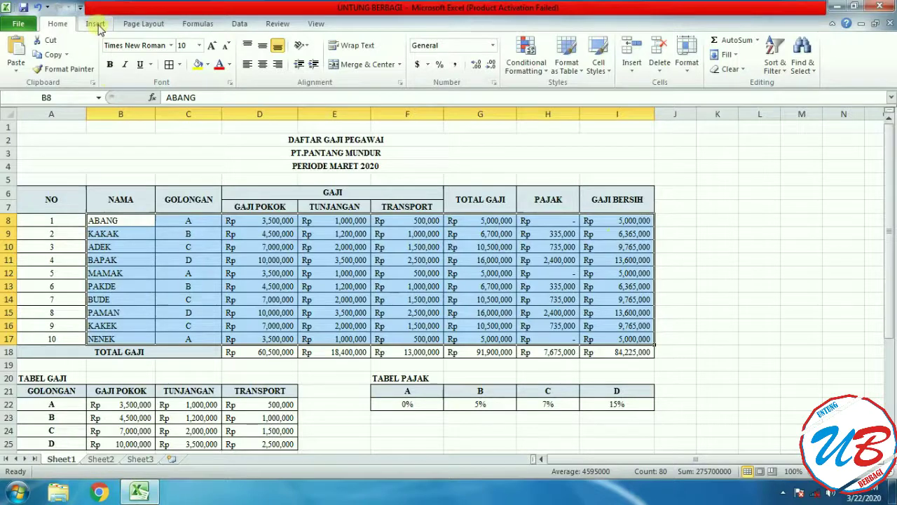
{"action": "left_click", "coordinate": [123, 218]}
{"action": "left_click_drag", "start_coordinate": [123, 218], "coordinate": [622, 343]}
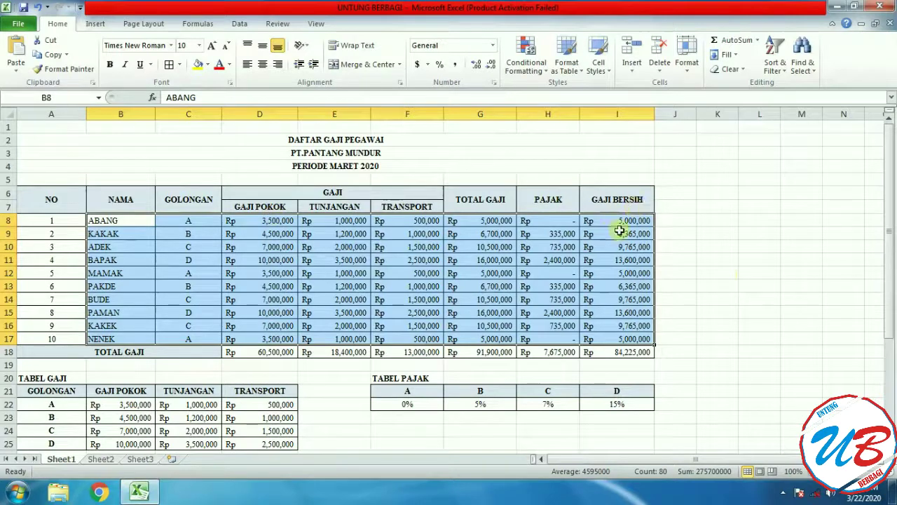
{"action": "left_click", "coordinate": [94, 24]}
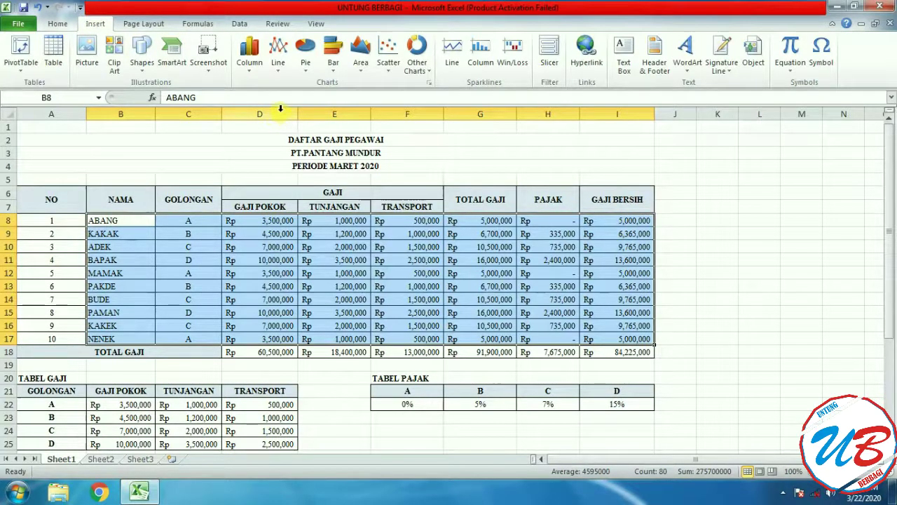
{"action": "left_click", "coordinate": [251, 70]}
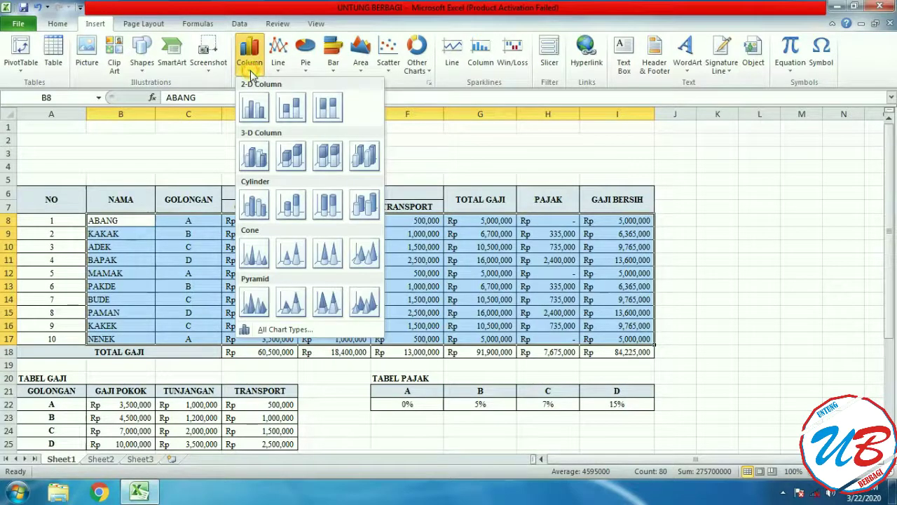
{"action": "left_click", "coordinate": [292, 109]}
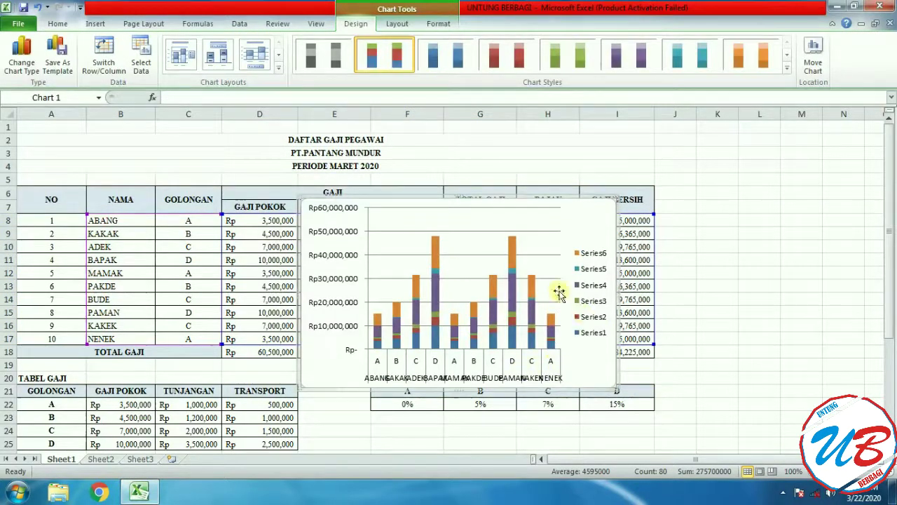
{"action": "right_click", "coordinate": [522, 243]}
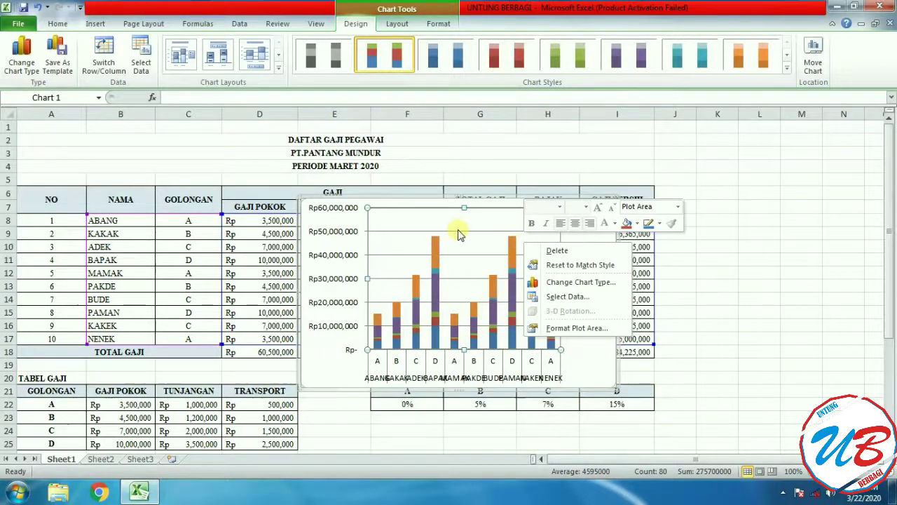
{"action": "left_click", "coordinate": [788, 279]}
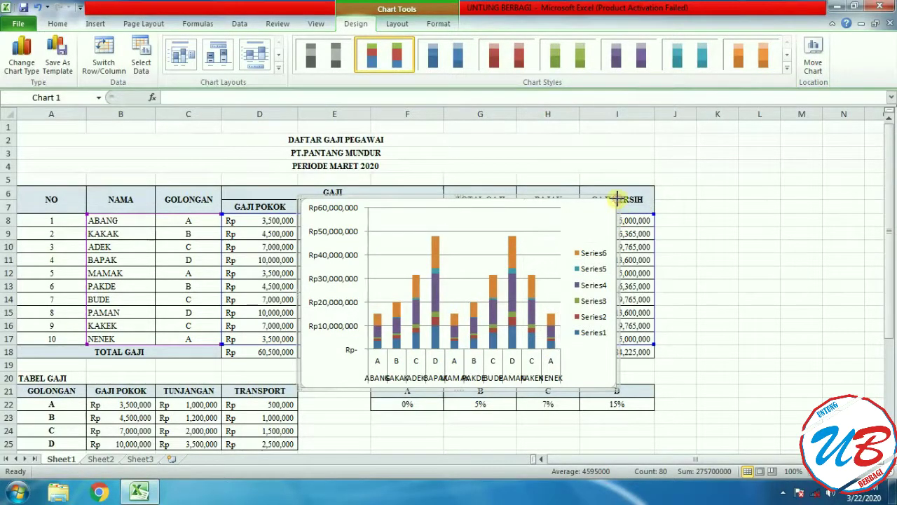
{"action": "left_click", "coordinate": [857, 286]}
{"action": "left_click", "coordinate": [306, 371]}
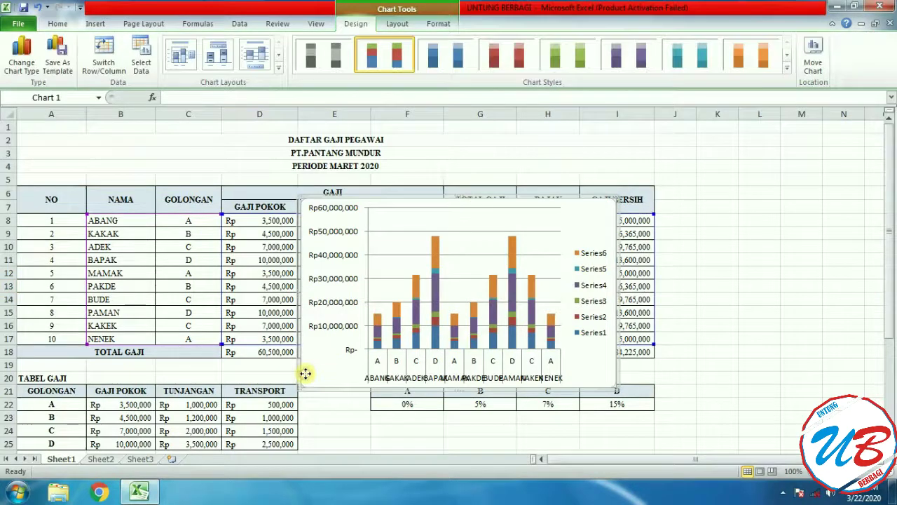
{"action": "right_click", "coordinate": [304, 374]}
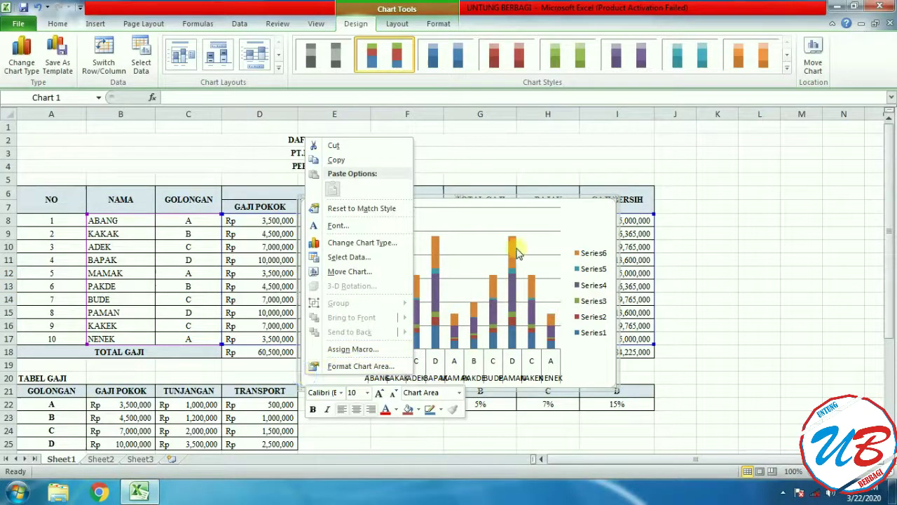
{"action": "left_click", "coordinate": [814, 230]}
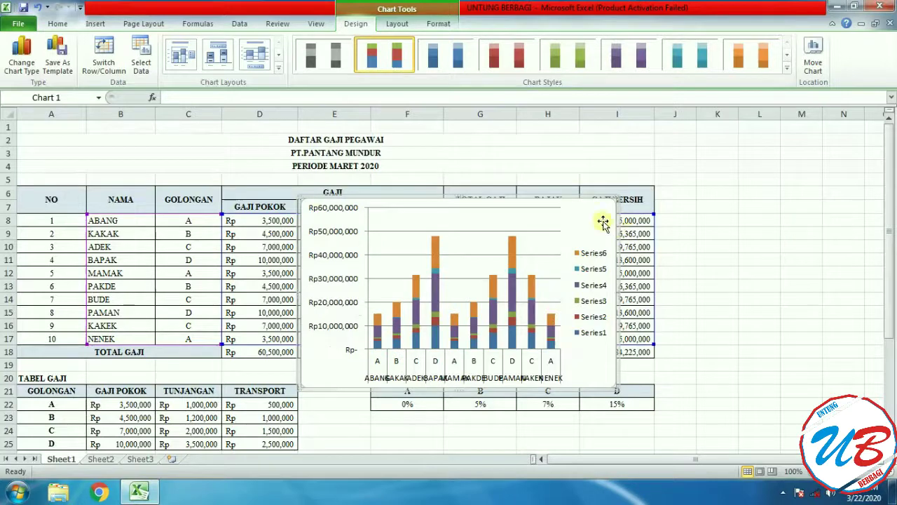
{"action": "left_click_drag", "start_coordinate": [584, 213], "coordinate": [807, 183]}
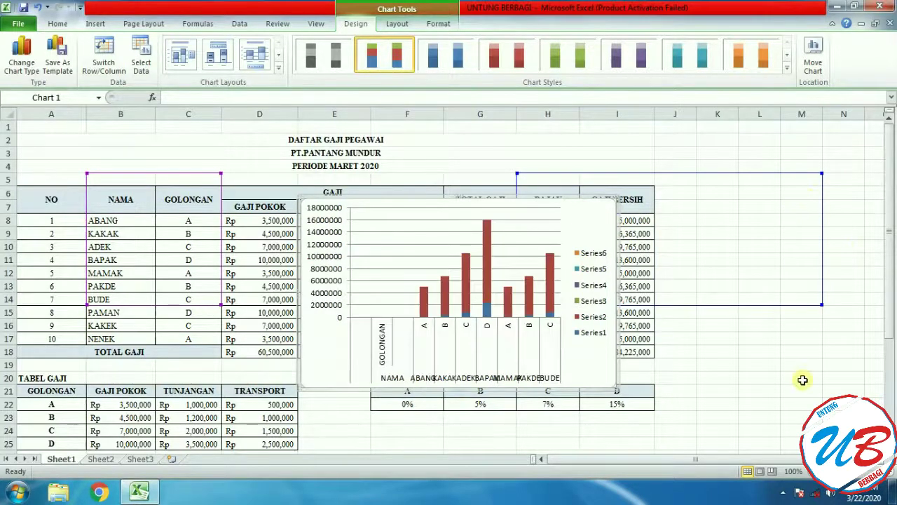
{"action": "key", "text": "ctrl+z"}
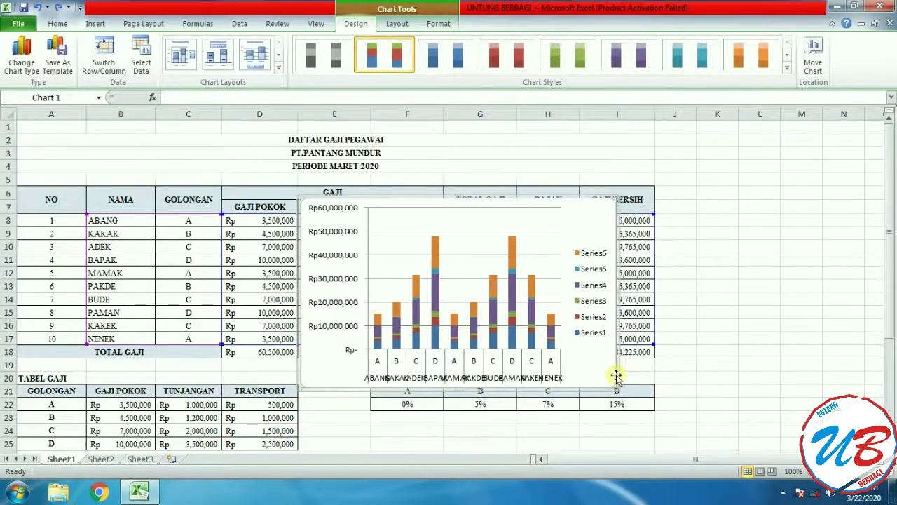
{"action": "left_click_drag", "start_coordinate": [616, 389], "coordinate": [644, 415]}
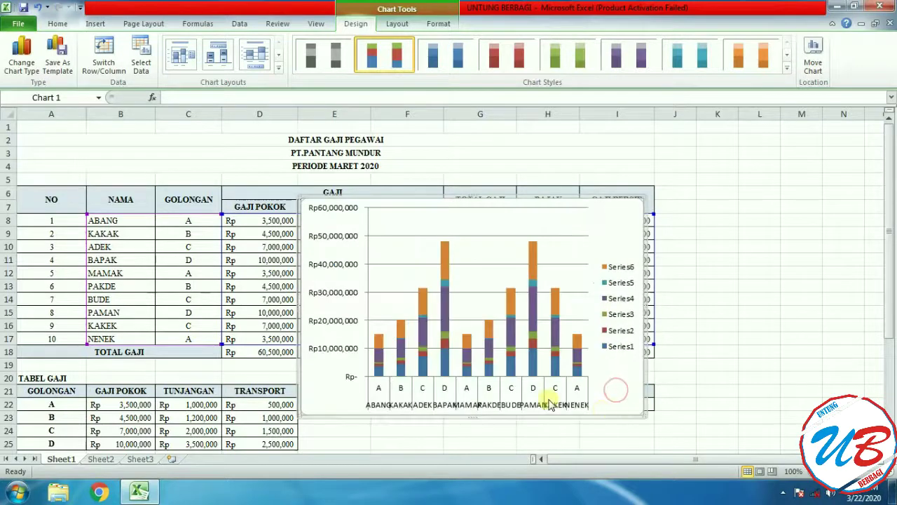
{"action": "left_click", "coordinate": [583, 237]}
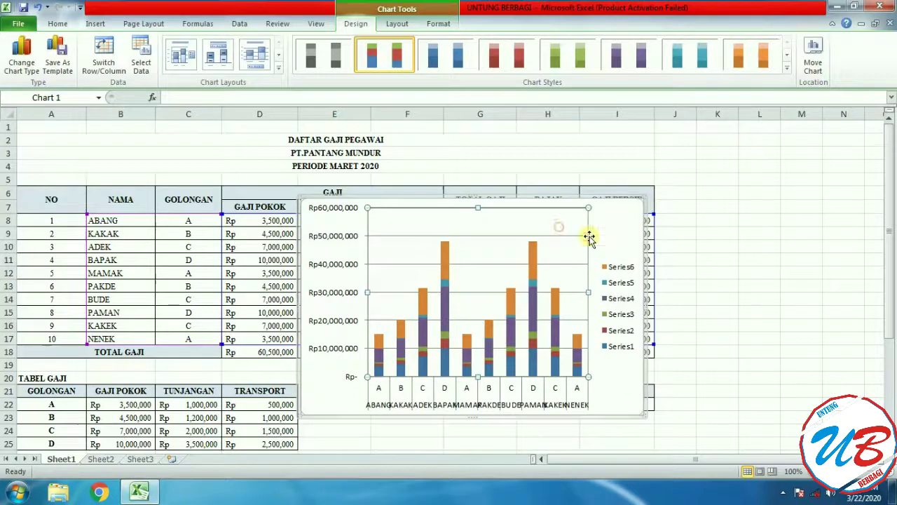
{"action": "left_click", "coordinate": [609, 219]}
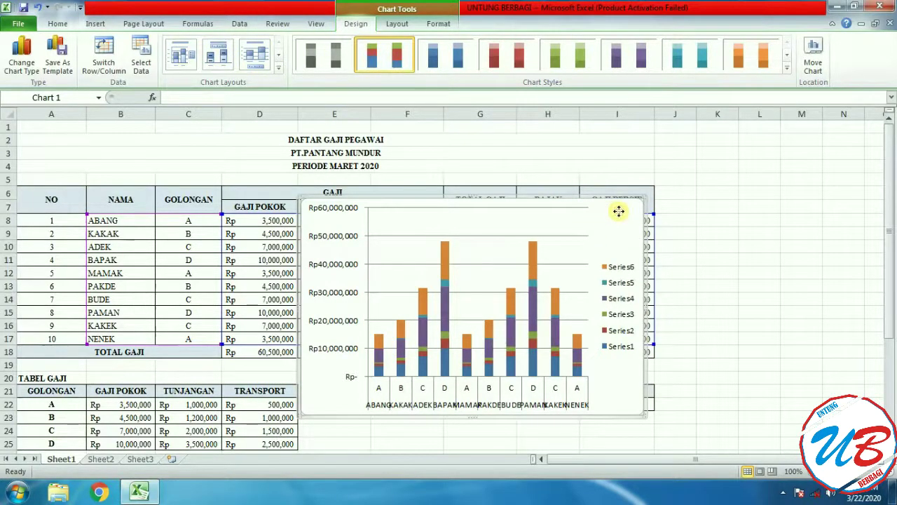
Step: Delete the existing chart and insert a new 2-D stacked column chart from the employee data in B8:I17
{"action": "key", "text": "Delete"}
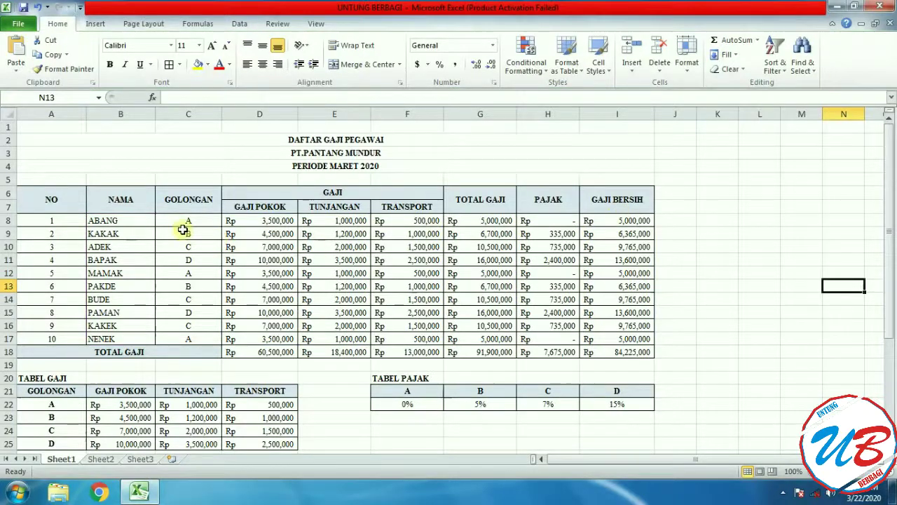
{"action": "left_click_drag", "start_coordinate": [120, 219], "coordinate": [629, 346]}
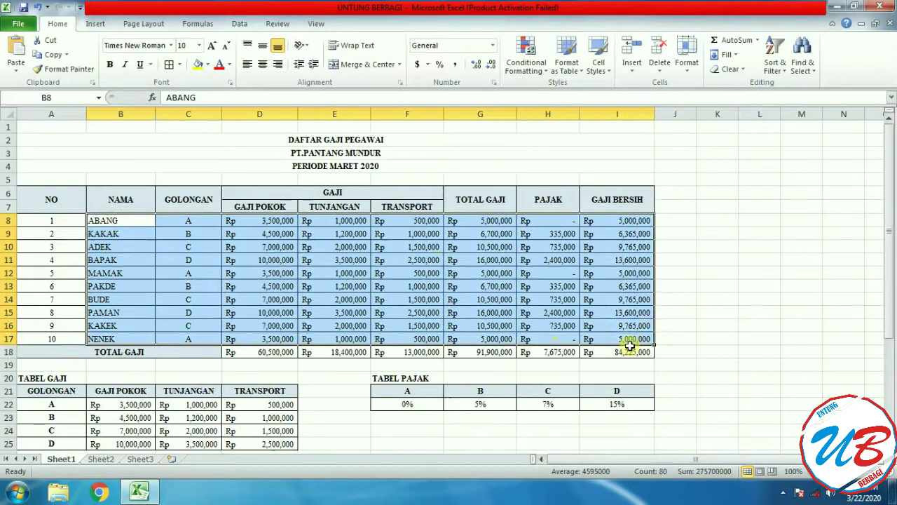
{"action": "left_click", "coordinate": [95, 23]}
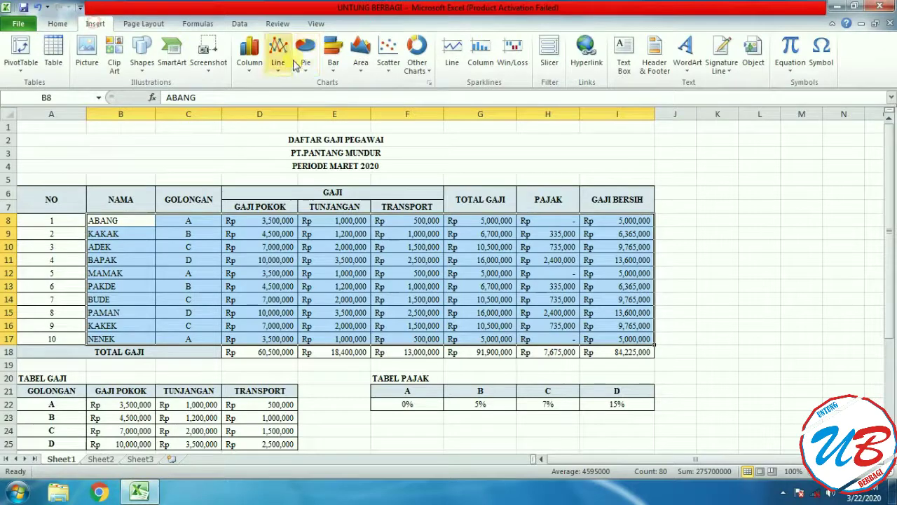
{"action": "left_click", "coordinate": [250, 59]}
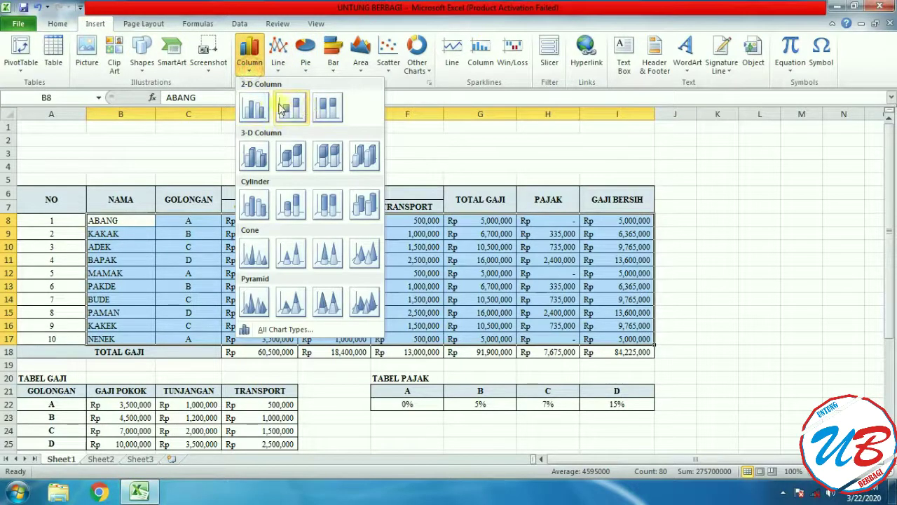
{"action": "left_click", "coordinate": [287, 108]}
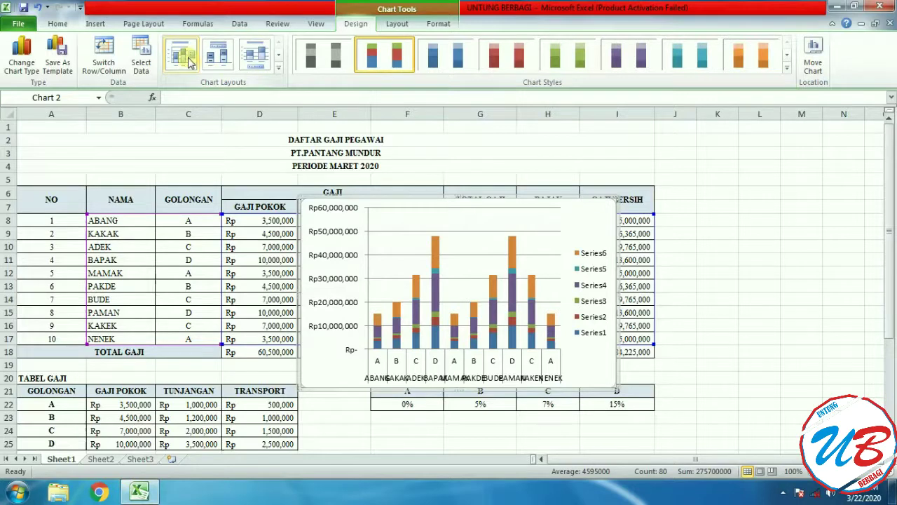
Step: Apply the chart layout Layout 1, with a title above the columns and the legend to their right
{"action": "left_click", "coordinate": [256, 61]}
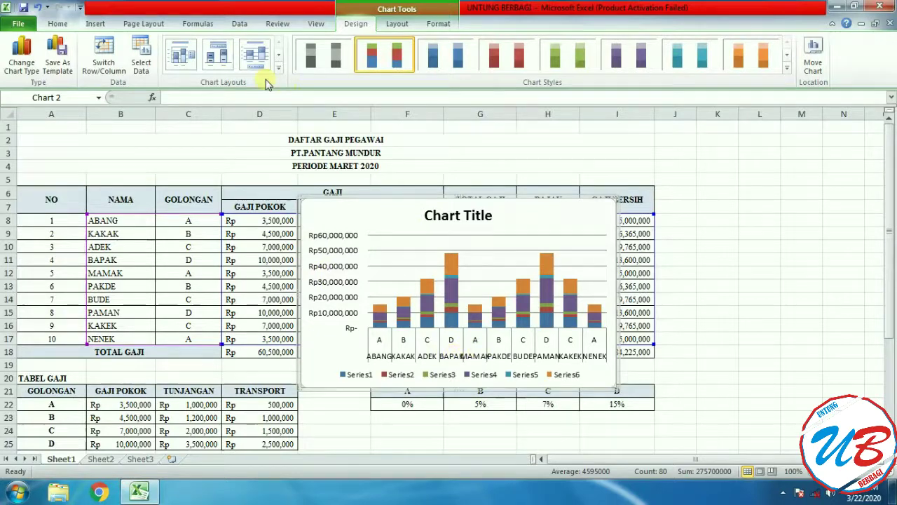
{"action": "left_click", "coordinate": [218, 56]}
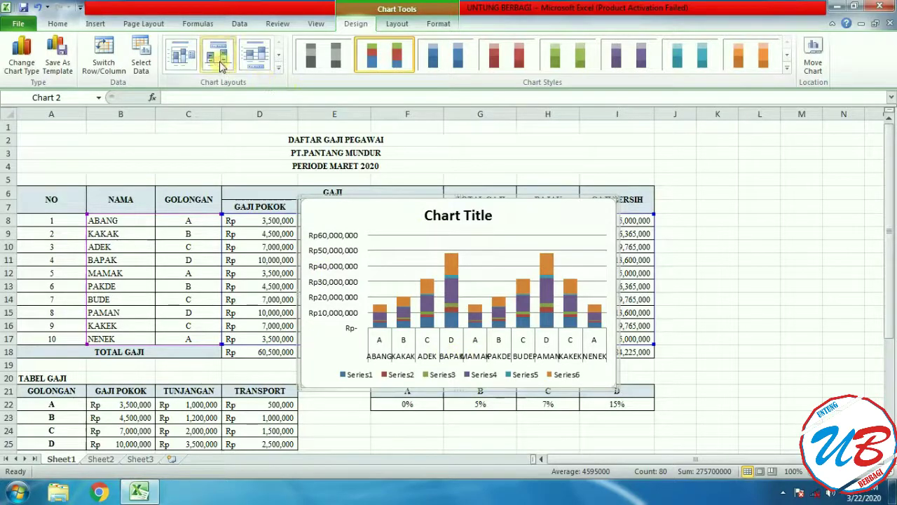
{"action": "left_click", "coordinate": [180, 62]}
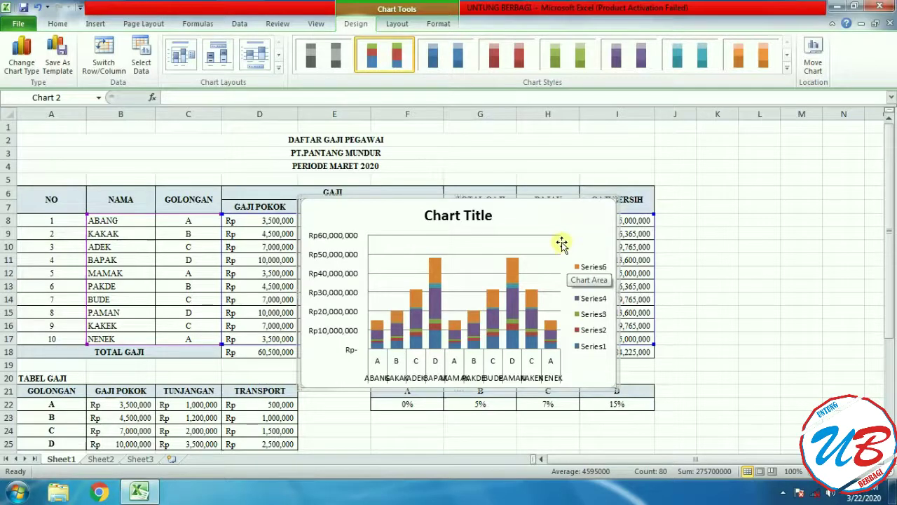
Step: Replace the placeholder chart title with "DAFTAR GAJI PEGAWAI"
{"action": "double_click", "coordinate": [481, 217]}
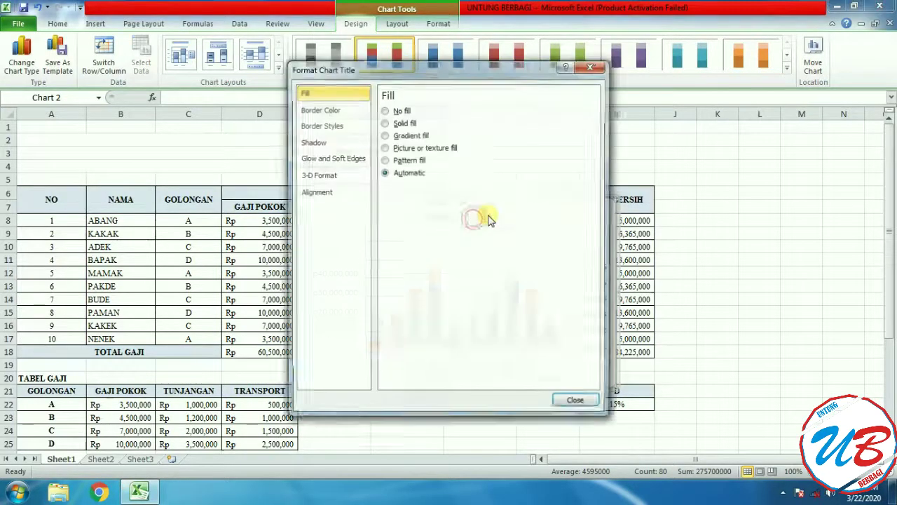
{"action": "left_click", "coordinate": [589, 67]}
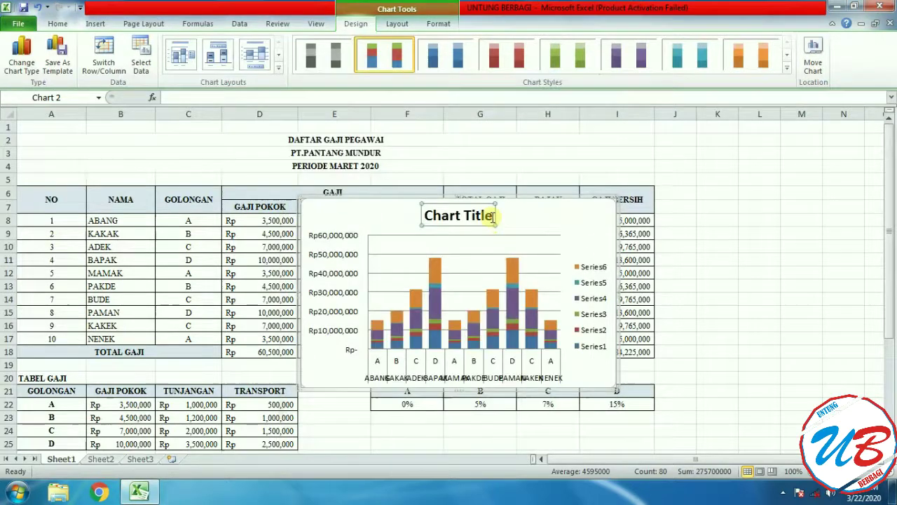
{"action": "left_click_drag", "start_coordinate": [493, 218], "coordinate": [427, 217]}
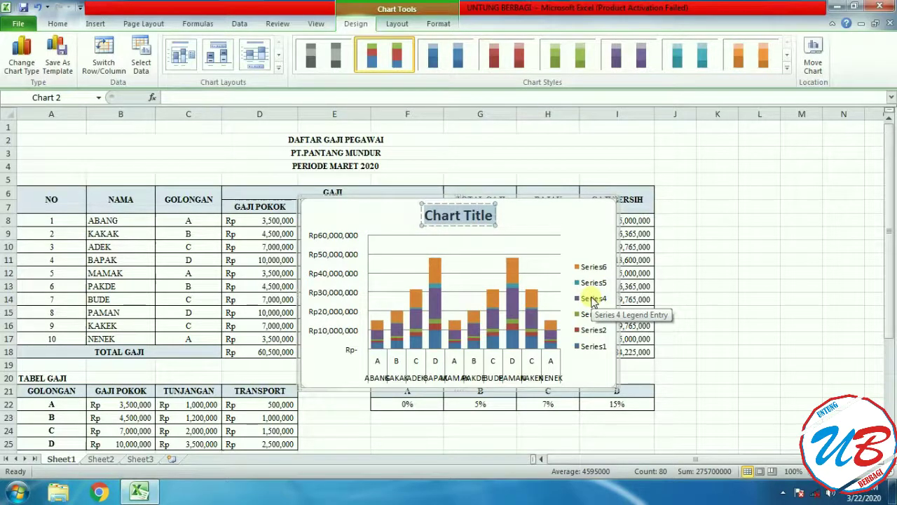
{"action": "type", "text": "da"}
{"action": "key", "text": "BackSpace"}
{"action": "key", "text": "BackSpace"}
{"action": "type", "text": "DAT"}
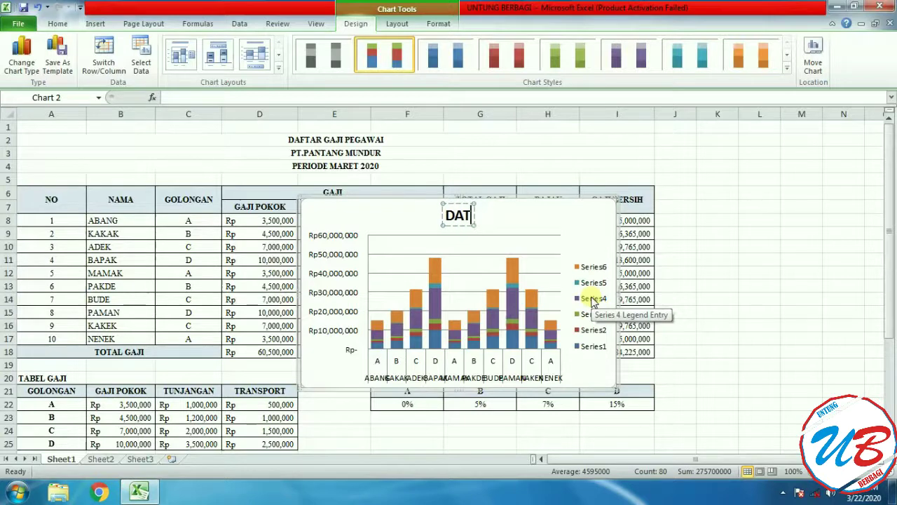
{"action": "key", "text": "BackSpace"}
{"action": "type", "text": "FTAR"}
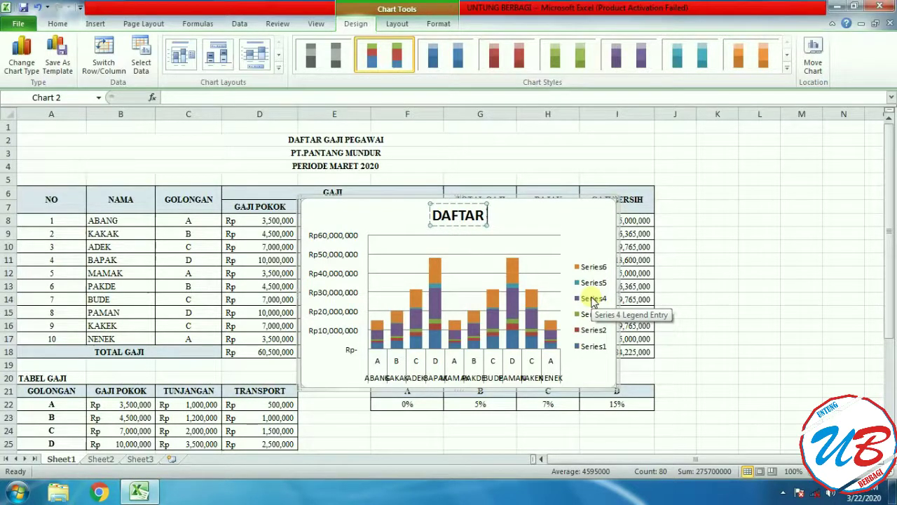
{"action": "type", "text": " GA"}
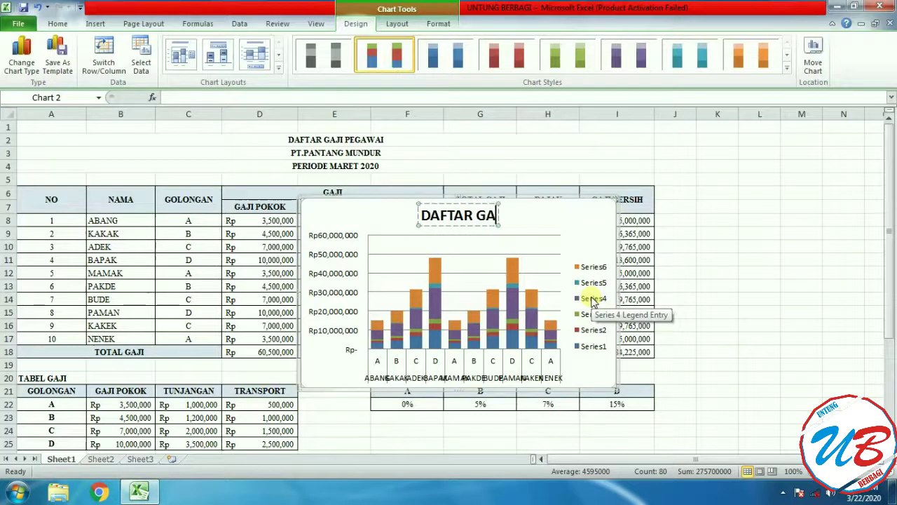
{"action": "type", "text": "JI PEGAWAI"}
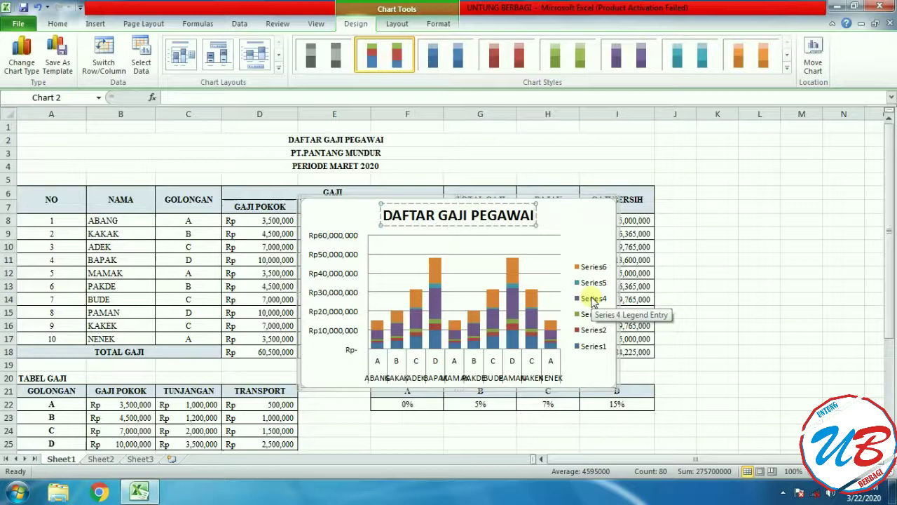
Step: Add "PT.PANTANG MUNDUR" and "PERIODE MARET 2020" as second and third lines of the chart title
{"action": "key", "text": "Return"}
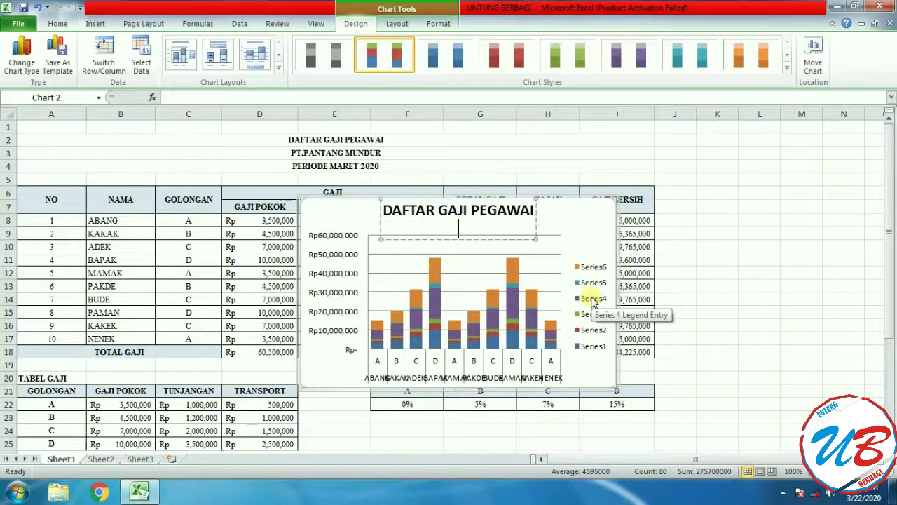
{"action": "type", "text": "PT.PANTANG MUNDUR"}
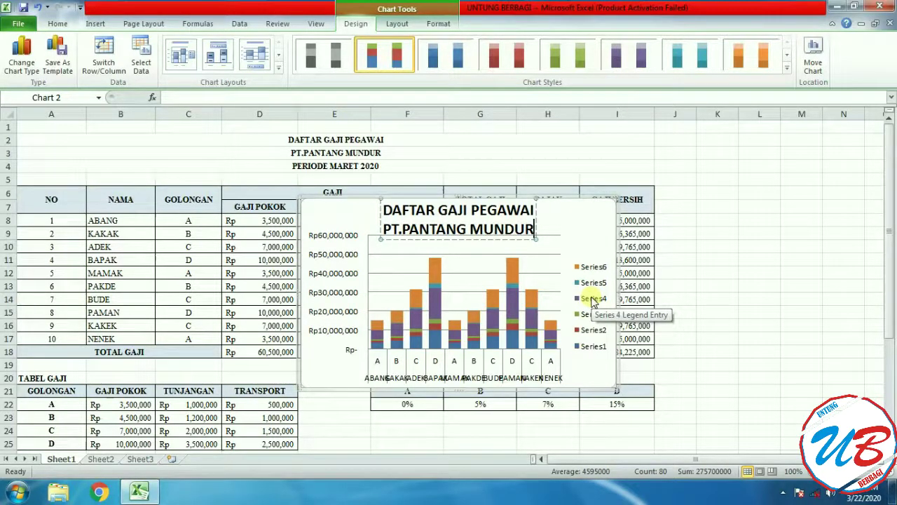
{"action": "key", "text": "Return"}
{"action": "type", "text": "PERIO"}
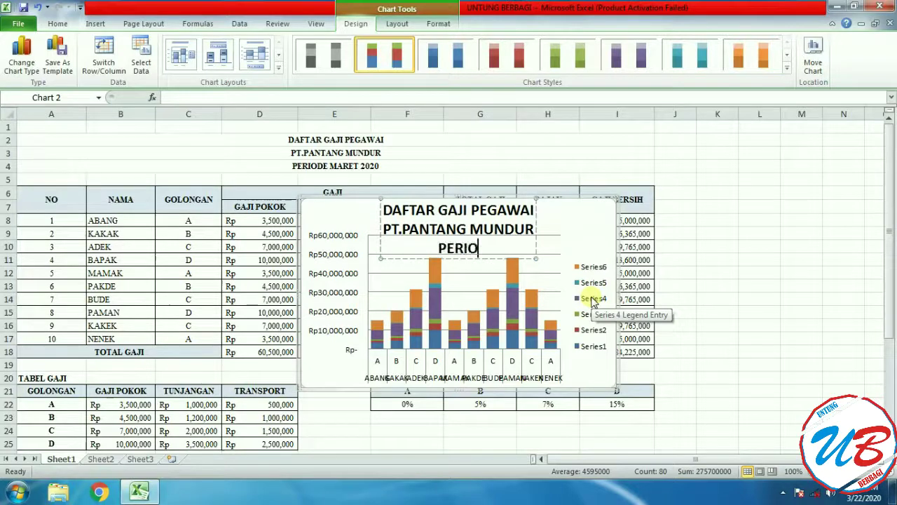
{"action": "type", "text": "DE MARET 2020"}
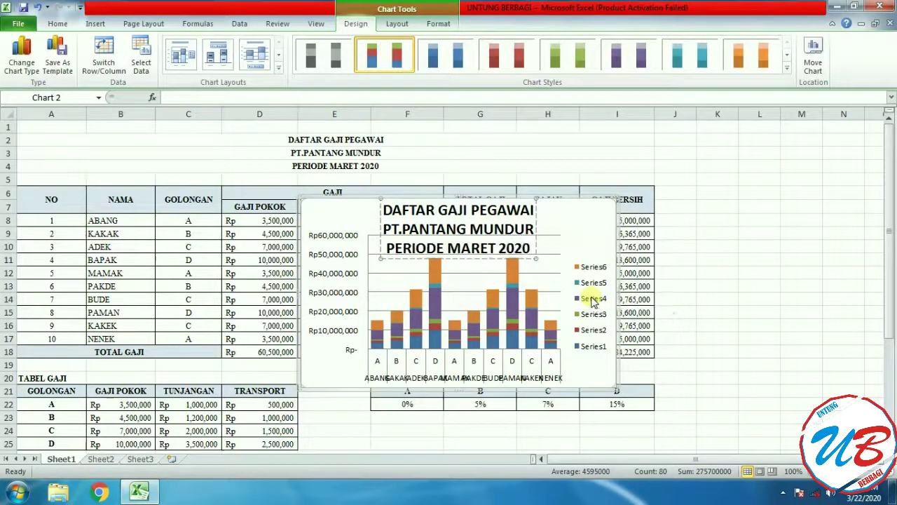
Step: Format all three lines of the chart title in Times New Roman, size 10
{"action": "left_click_drag", "start_coordinate": [533, 247], "coordinate": [380, 207]}
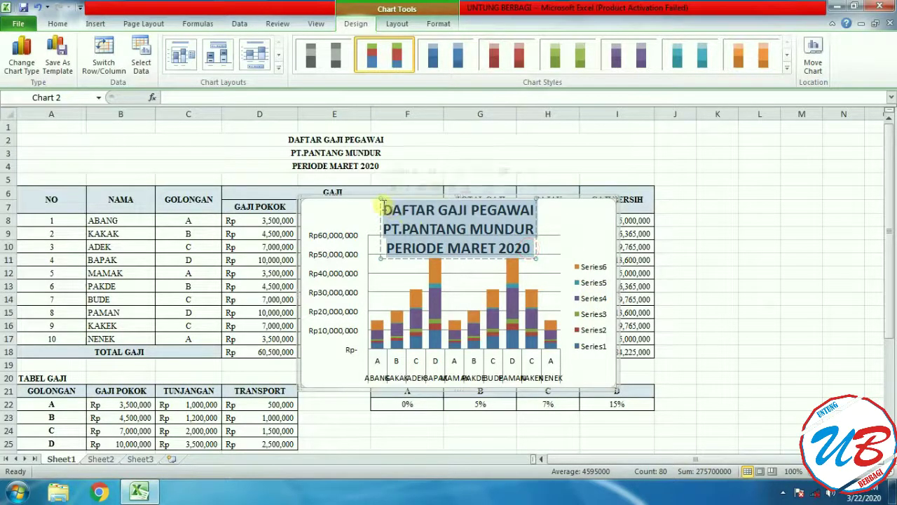
{"action": "left_click", "coordinate": [56, 23]}
{"action": "left_click", "coordinate": [171, 45]}
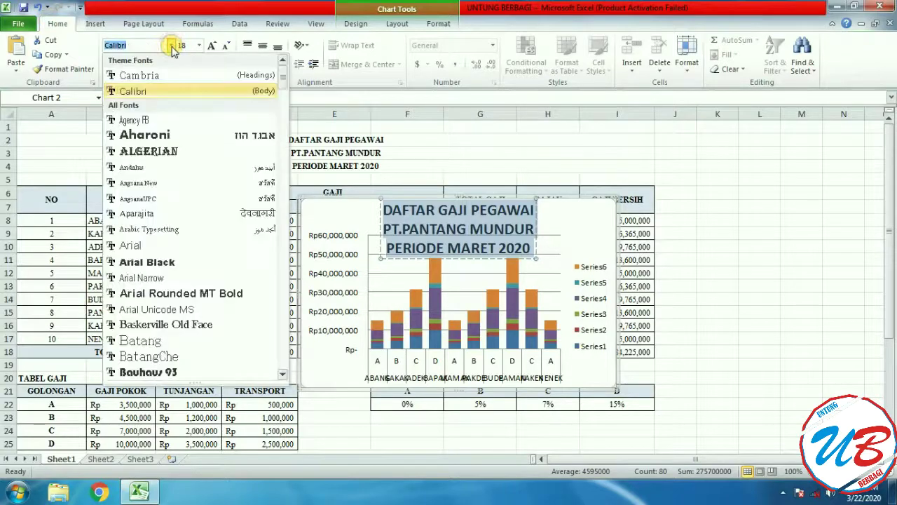
{"action": "type", "text": "Times New Roman"}
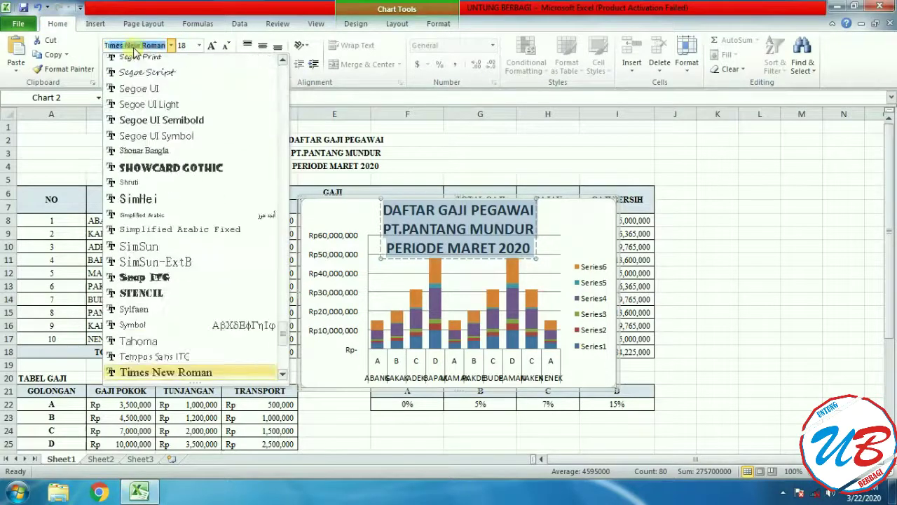
{"action": "key", "text": "Return"}
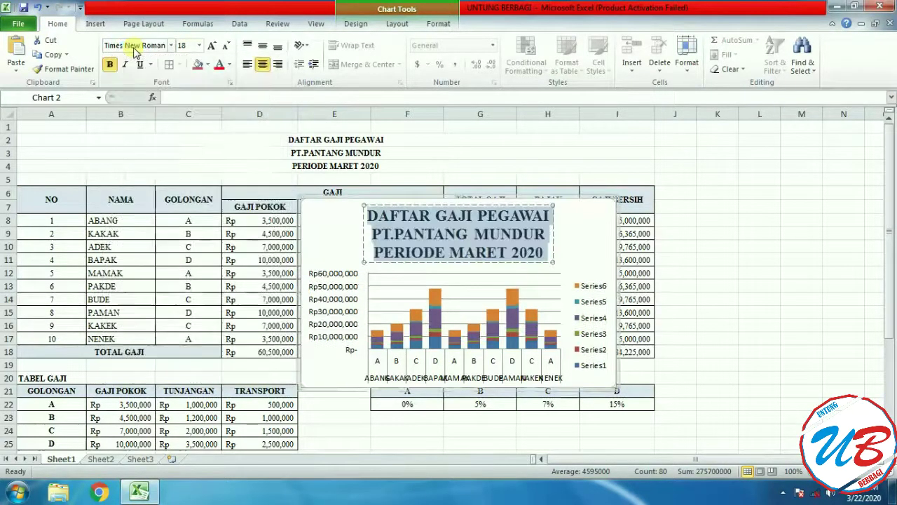
{"action": "left_click", "coordinate": [199, 45]}
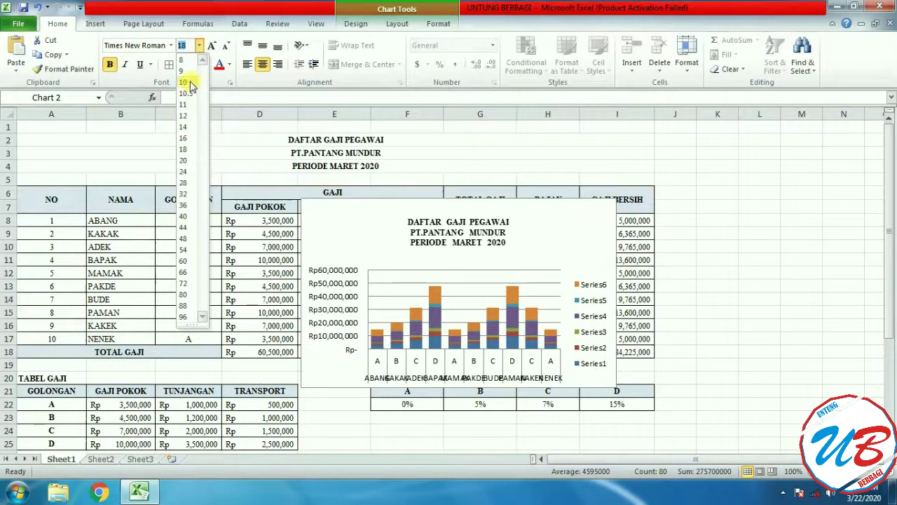
{"action": "left_click", "coordinate": [183, 82]}
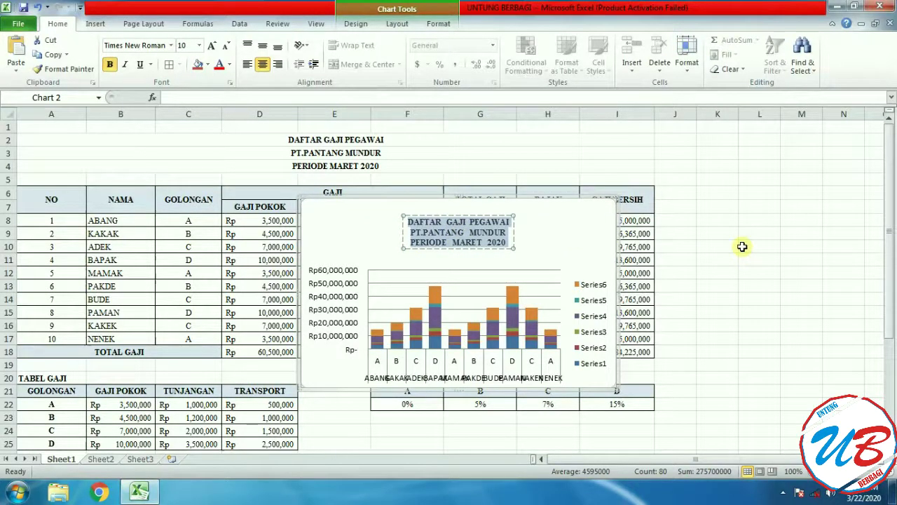
{"action": "left_click", "coordinate": [561, 249]}
{"action": "left_click", "coordinate": [466, 221]}
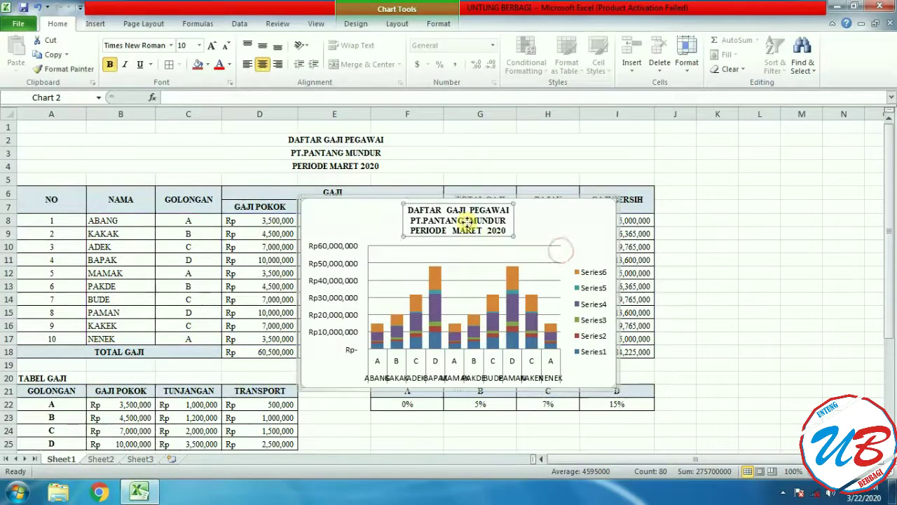
{"action": "left_click", "coordinate": [518, 225]}
{"action": "left_click", "coordinate": [498, 223]}
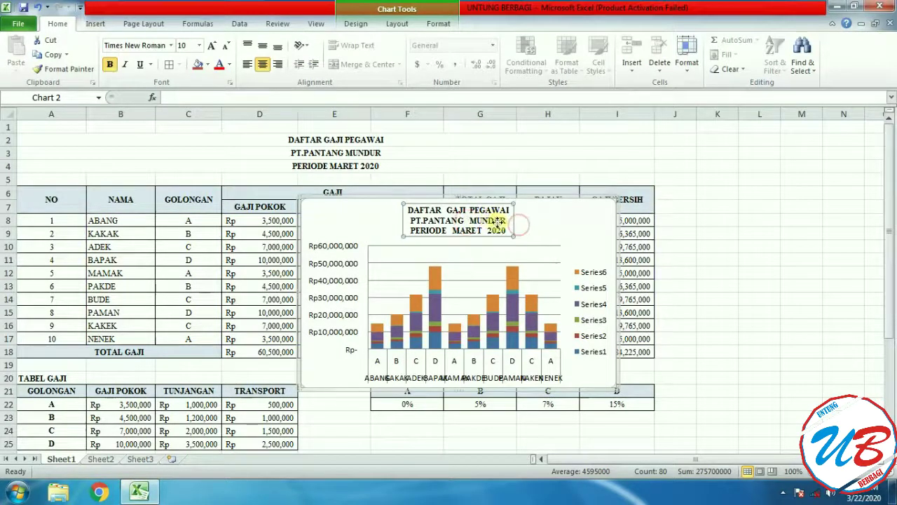
{"action": "right_click", "coordinate": [498, 223]}
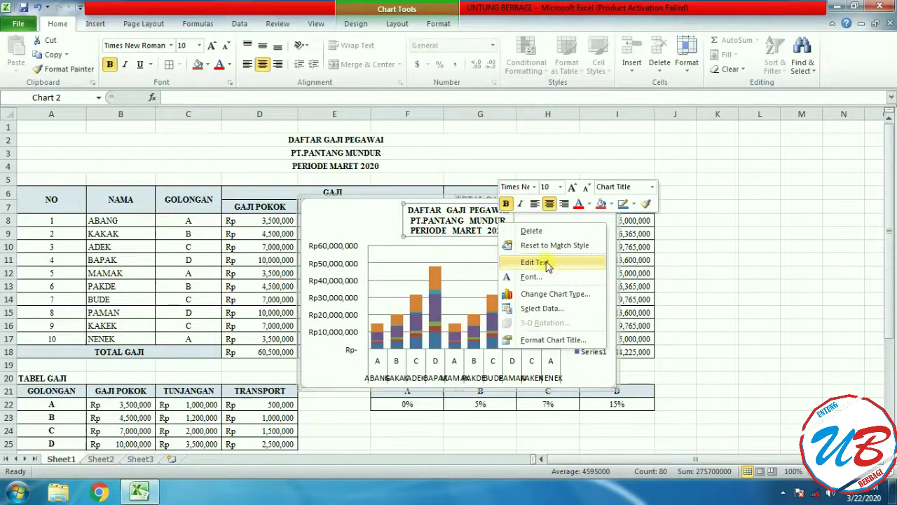
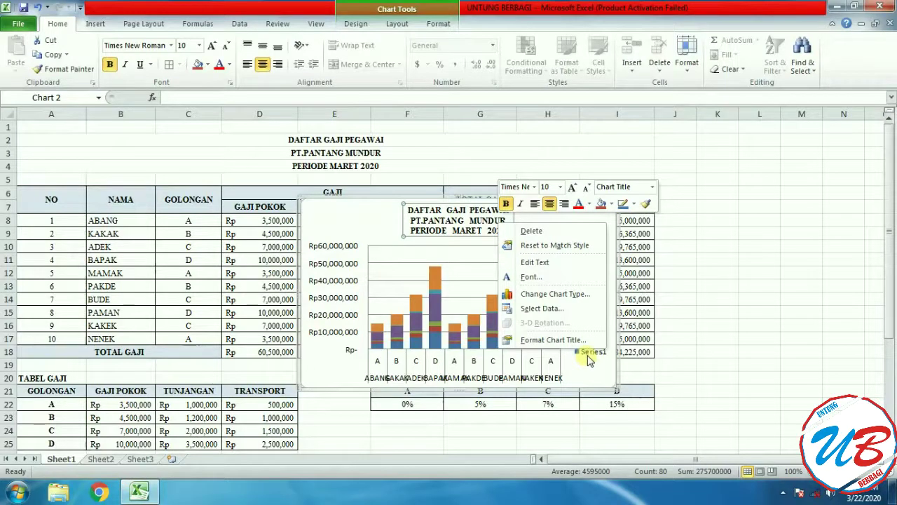
{"action": "key", "text": "Escape"}
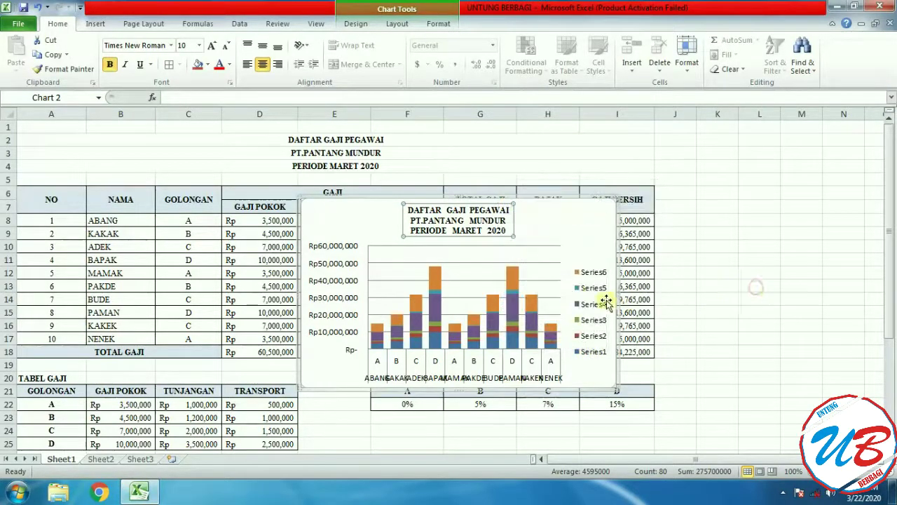
Step: Rename the chart's first data series, Series1, as "NAMA" in the chart's data source
{"action": "left_click", "coordinate": [584, 281]}
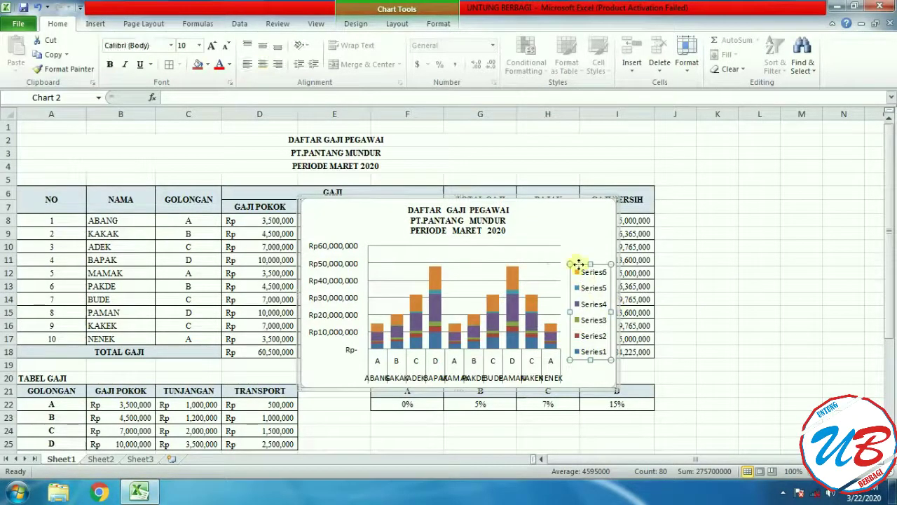
{"action": "right_click", "coordinate": [591, 280]}
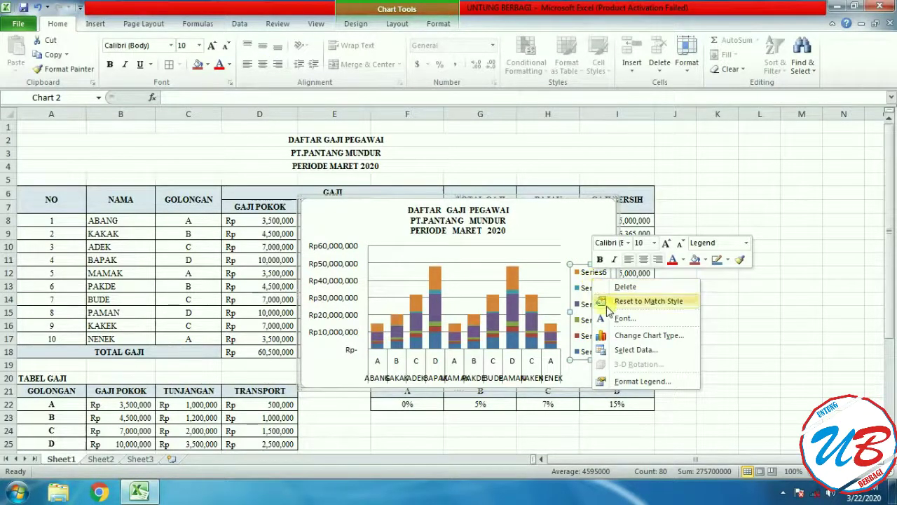
{"action": "left_click", "coordinate": [668, 356]}
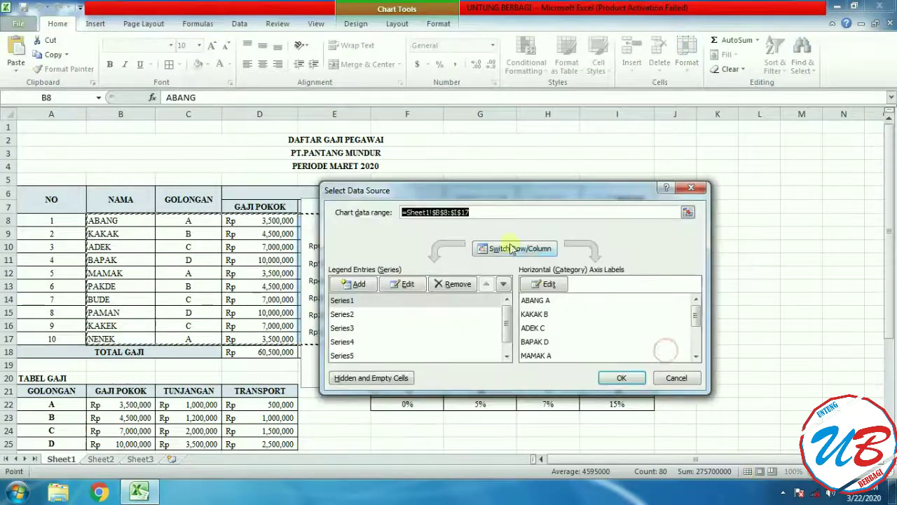
{"action": "left_click_drag", "start_coordinate": [480, 200], "coordinate": [608, 166]}
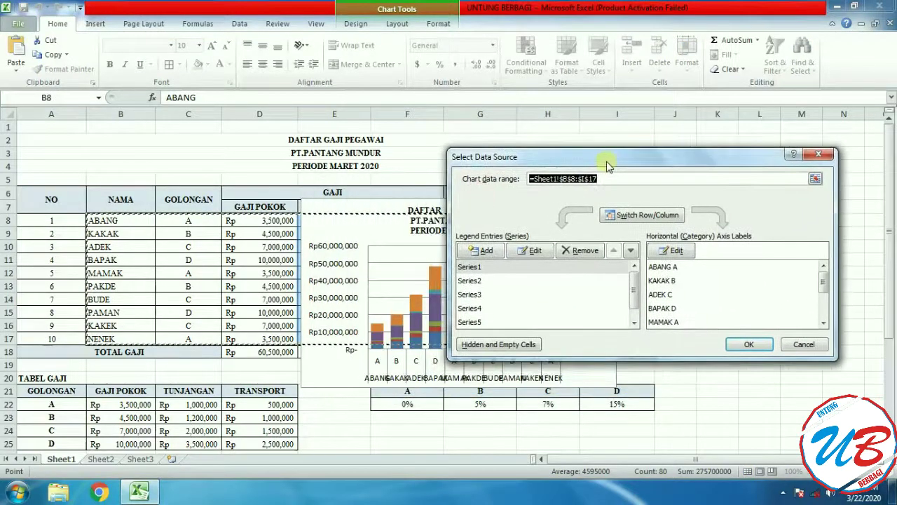
{"action": "left_click", "coordinate": [476, 270]}
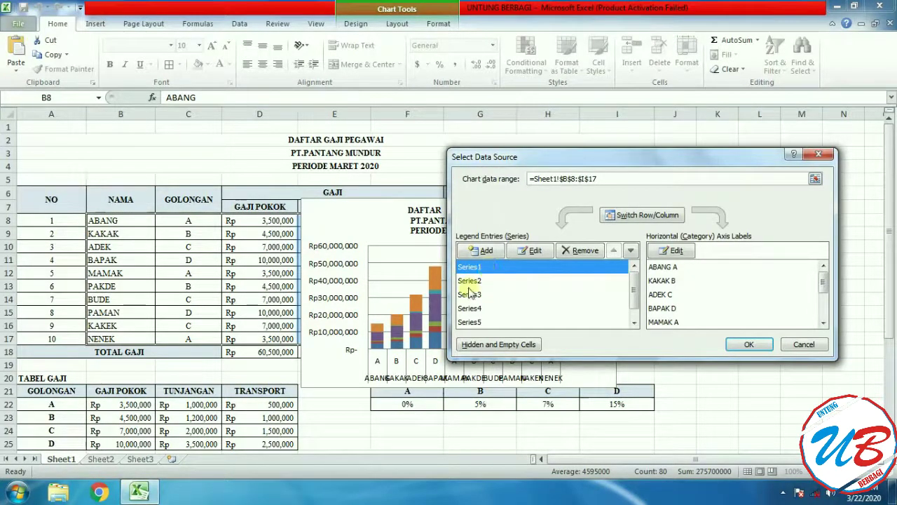
{"action": "left_click", "coordinate": [488, 271]}
{"action": "left_click", "coordinate": [580, 178]}
{"action": "left_click_drag", "start_coordinate": [582, 161], "coordinate": [585, 142]}
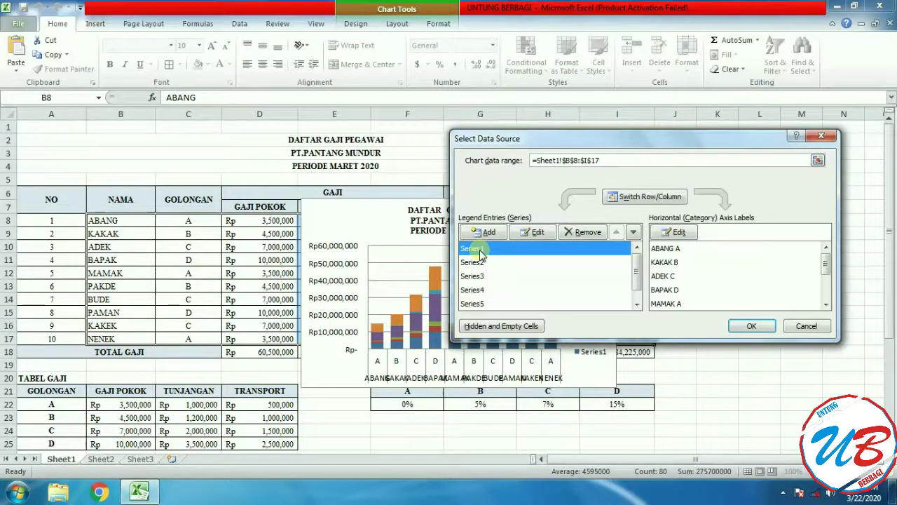
{"action": "left_click", "coordinate": [534, 232]}
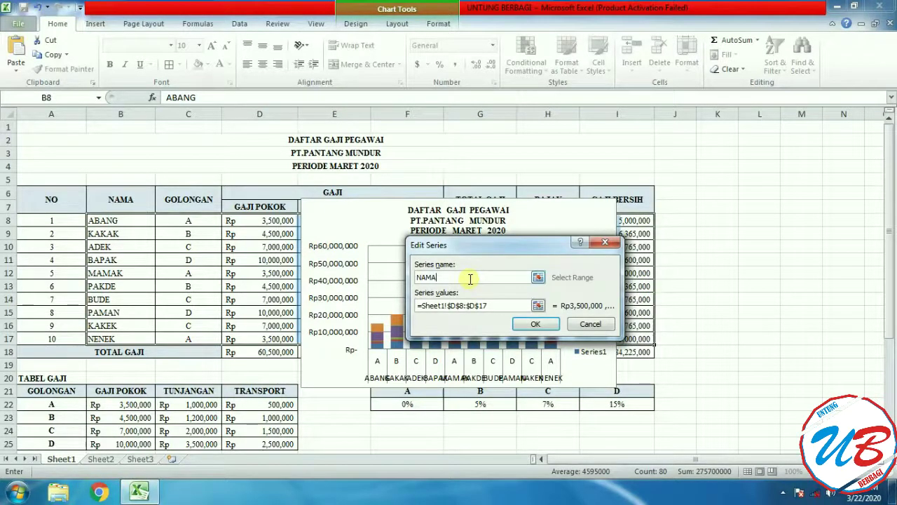
{"action": "type", "text": "NAMA"}
{"action": "left_click", "coordinate": [535, 324]}
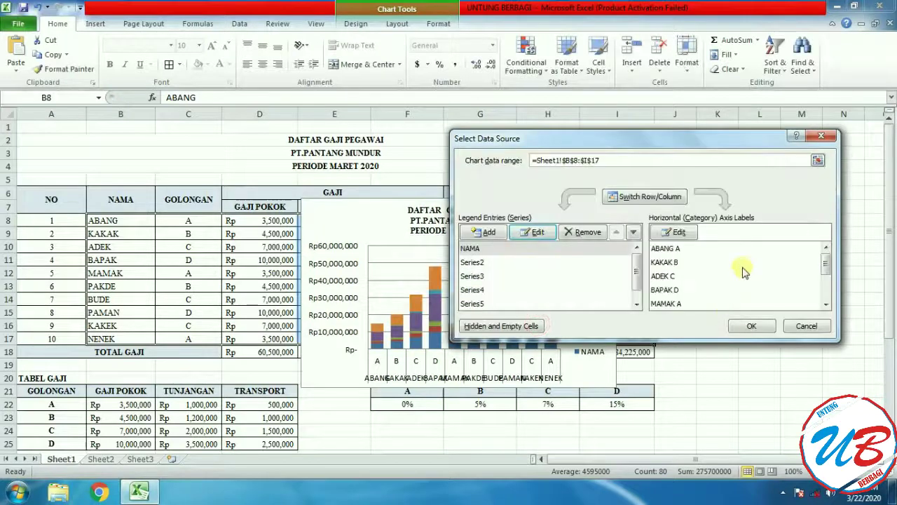
{"action": "left_click", "coordinate": [752, 326]}
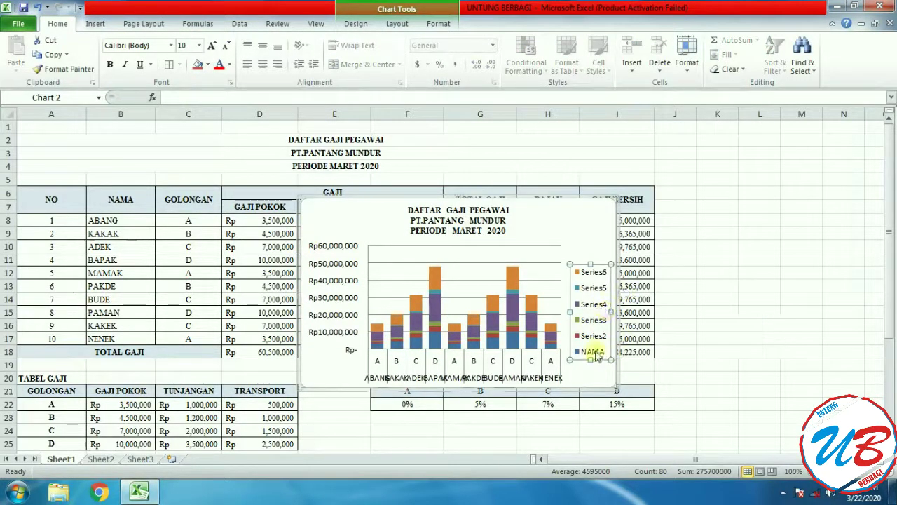
Step: Move the chart aside to uncover the table's GAJI columns, and rename its first data series as "GAJI POKOK"
{"action": "left_click_drag", "start_coordinate": [521, 206], "coordinate": [755, 212]}
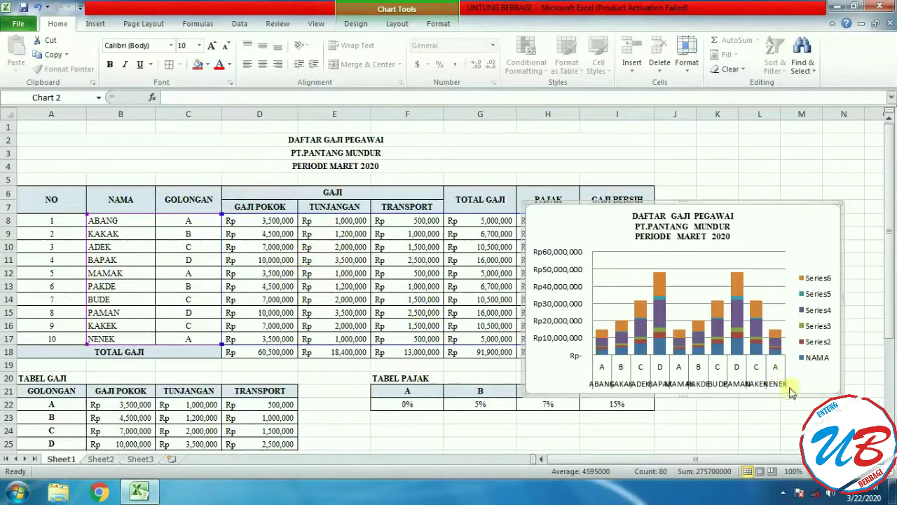
{"action": "left_click", "coordinate": [815, 362]}
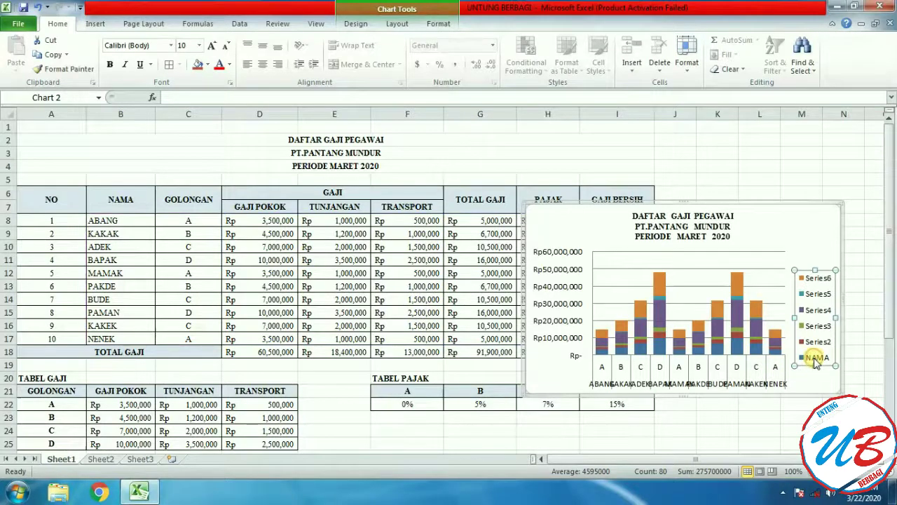
{"action": "right_click", "coordinate": [815, 363]}
{"action": "left_click", "coordinate": [750, 427]}
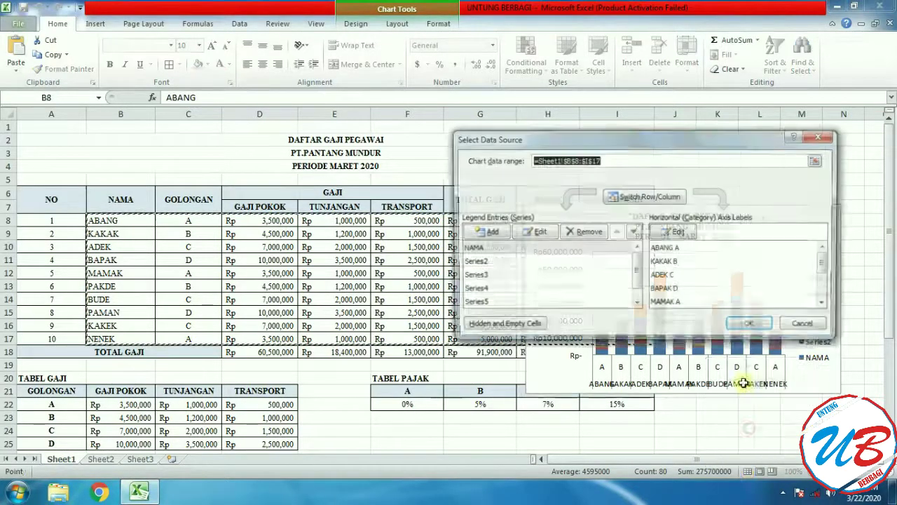
{"action": "left_click", "coordinate": [472, 248]}
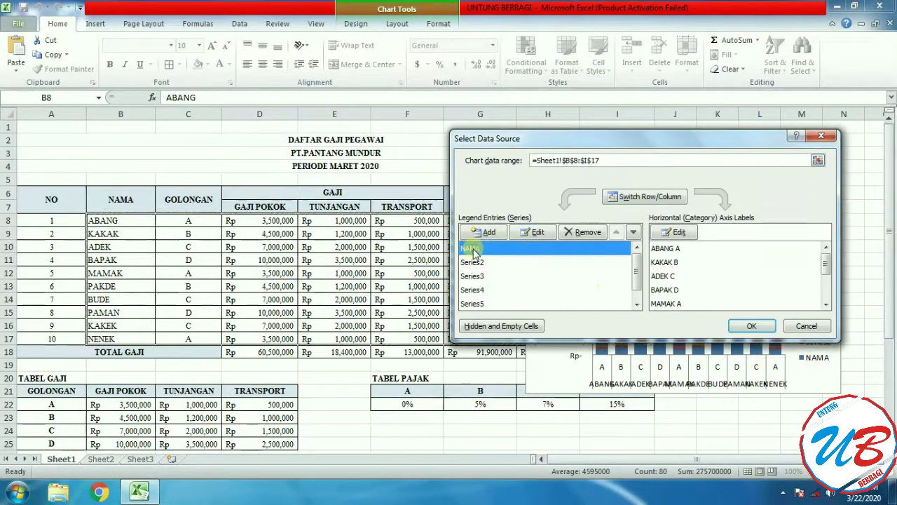
{"action": "left_click", "coordinate": [531, 232]}
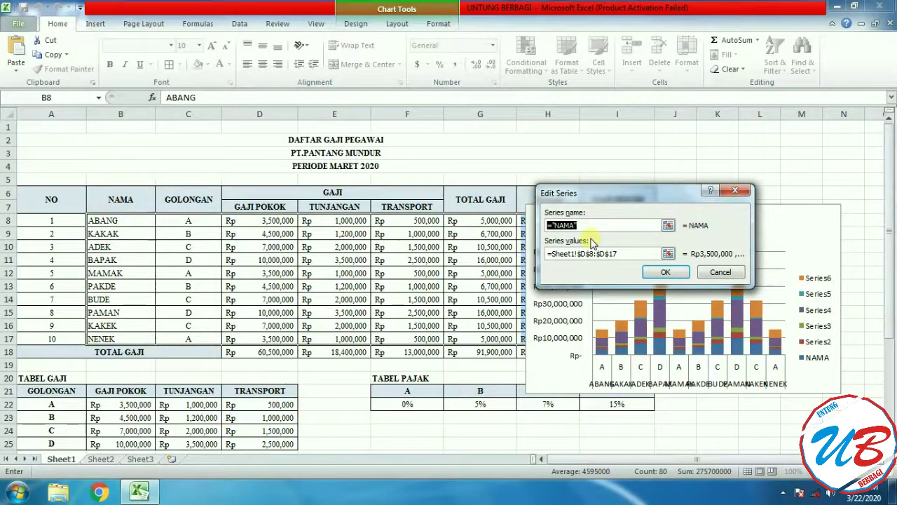
{"action": "type", "text": "H"}
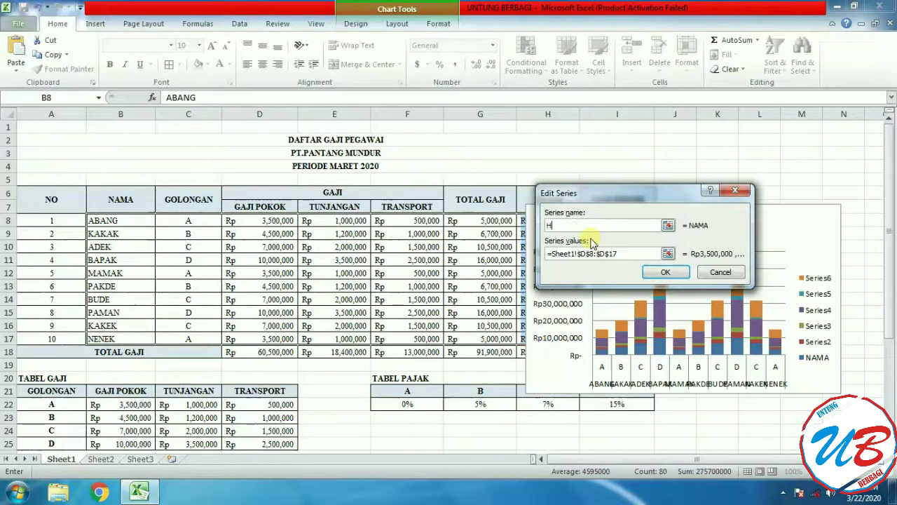
{"action": "type", "text": "AJI POKOK"}
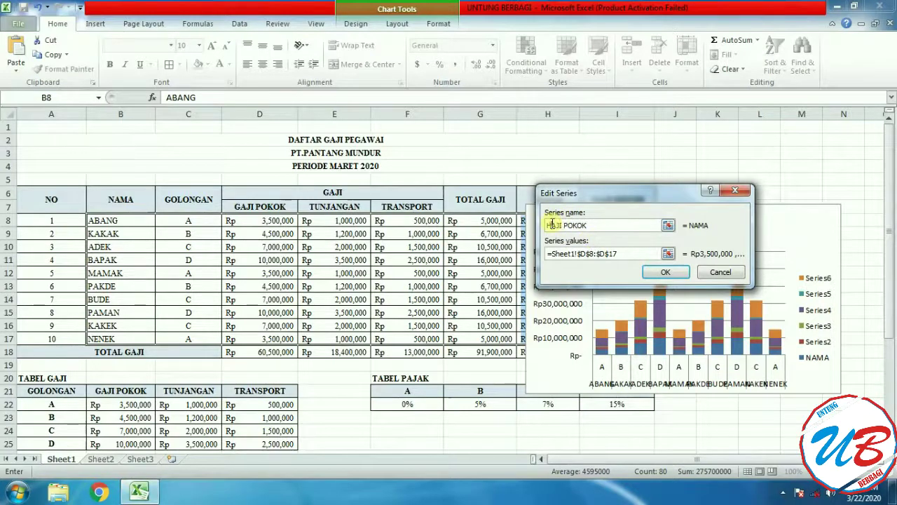
{"action": "key", "text": "BackSpace"}
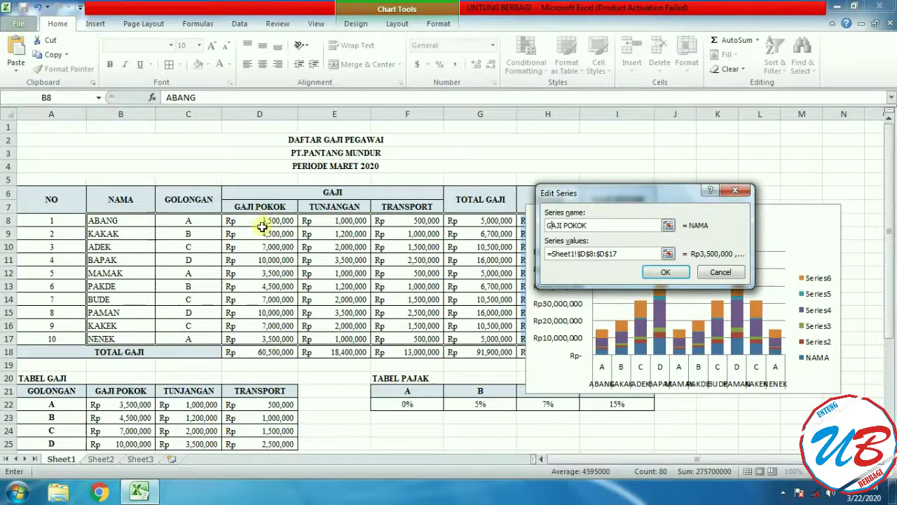
{"action": "left_click", "coordinate": [674, 274]}
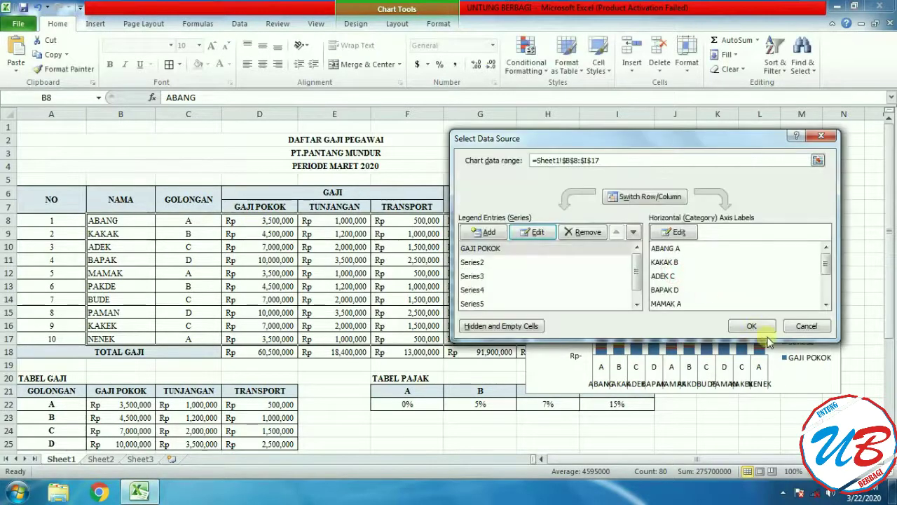
Step: Rename the chart's second data series, Series2, as "TUNJANGAN"
{"action": "left_click", "coordinate": [477, 263]}
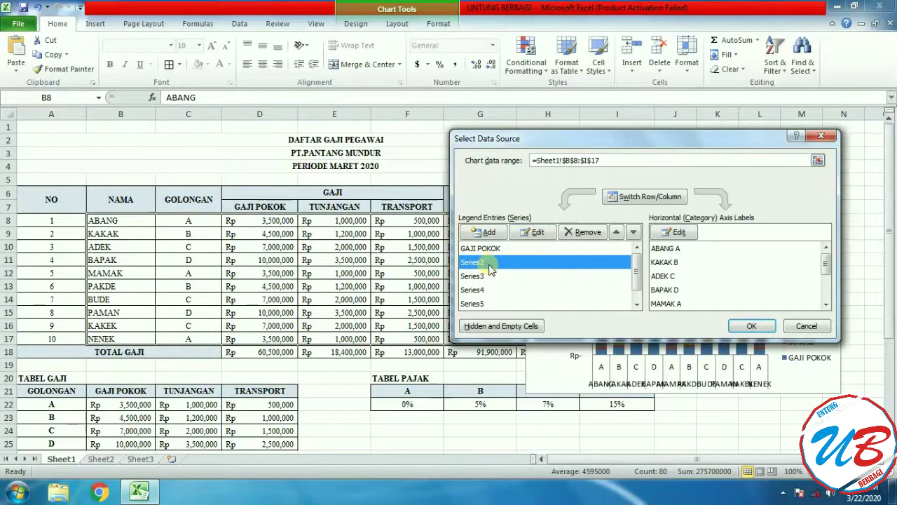
{"action": "left_click", "coordinate": [537, 232]}
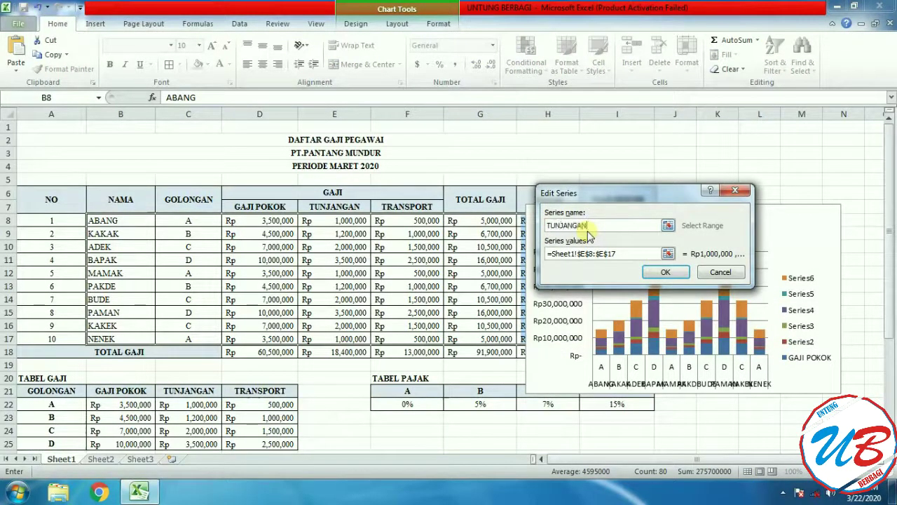
{"action": "left_click", "coordinate": [665, 272]}
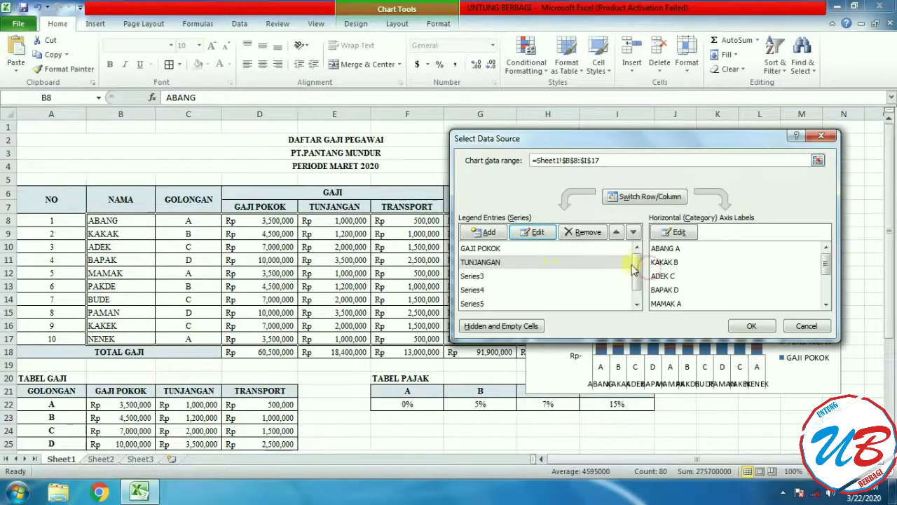
Step: Rename the chart's third data series, Series3, as "TRANSPORT", keeping its values range F8:F17
{"action": "left_click", "coordinate": [480, 276]}
{"action": "left_click_drag", "start_coordinate": [529, 140], "coordinate": [613, 137]}
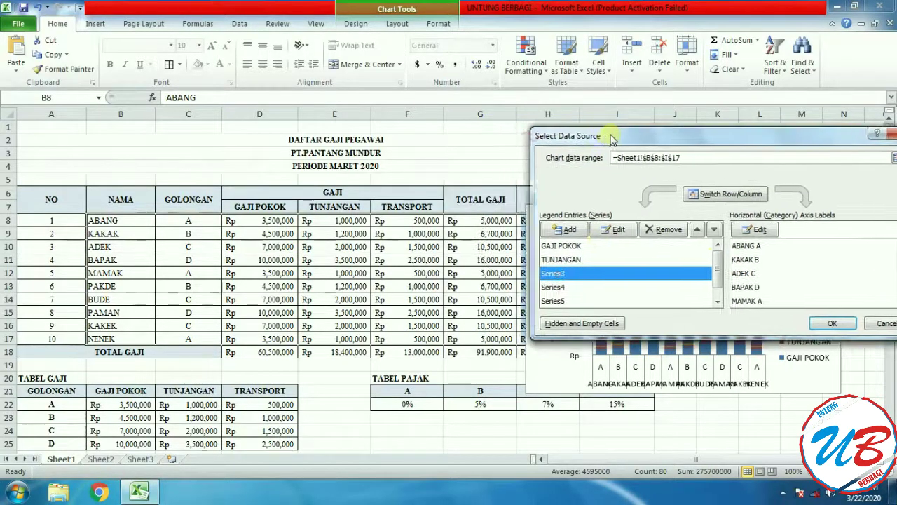
{"action": "left_click", "coordinate": [617, 230]}
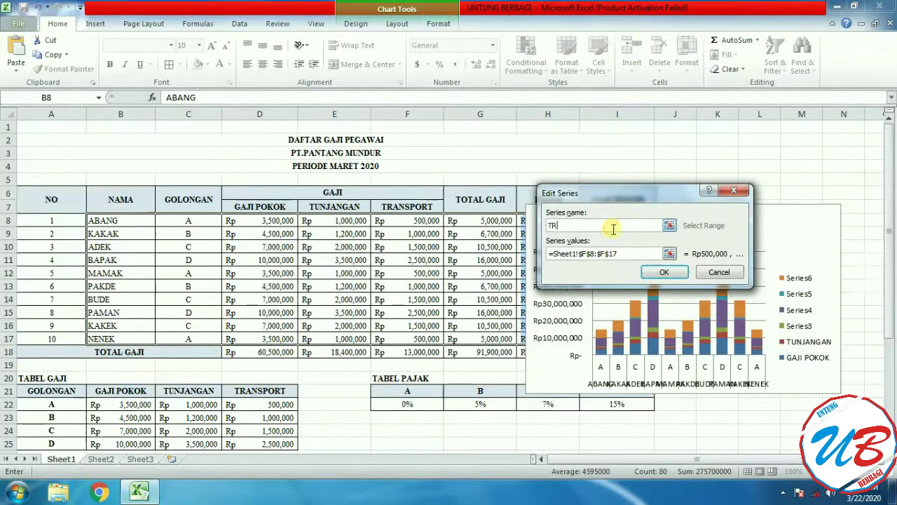
{"action": "type", "text": "TRANSPORT"}
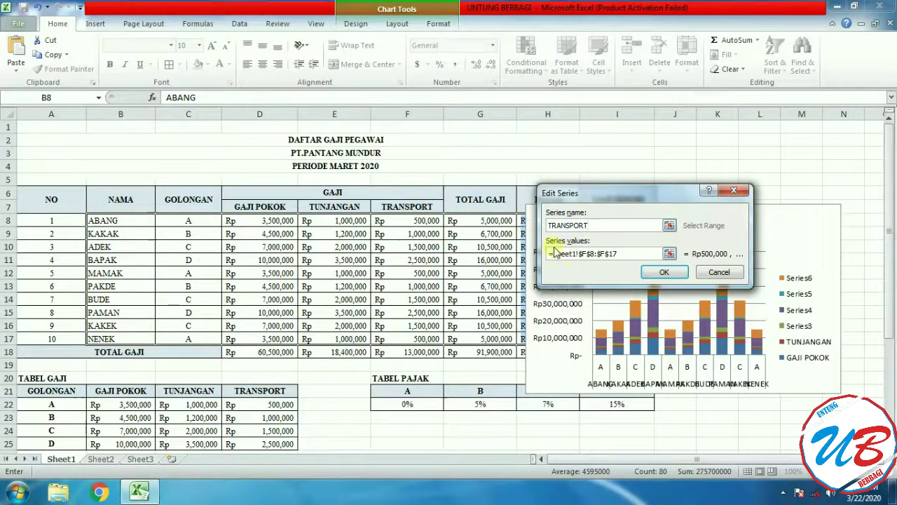
{"action": "left_click_drag", "start_coordinate": [579, 253], "coordinate": [621, 254]}
{"action": "left_click", "coordinate": [621, 254]}
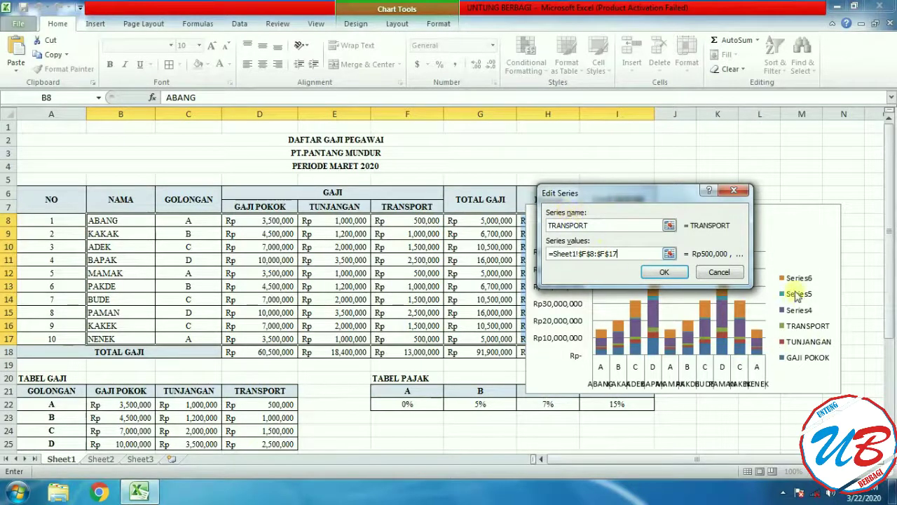
{"action": "left_click", "coordinate": [657, 274]}
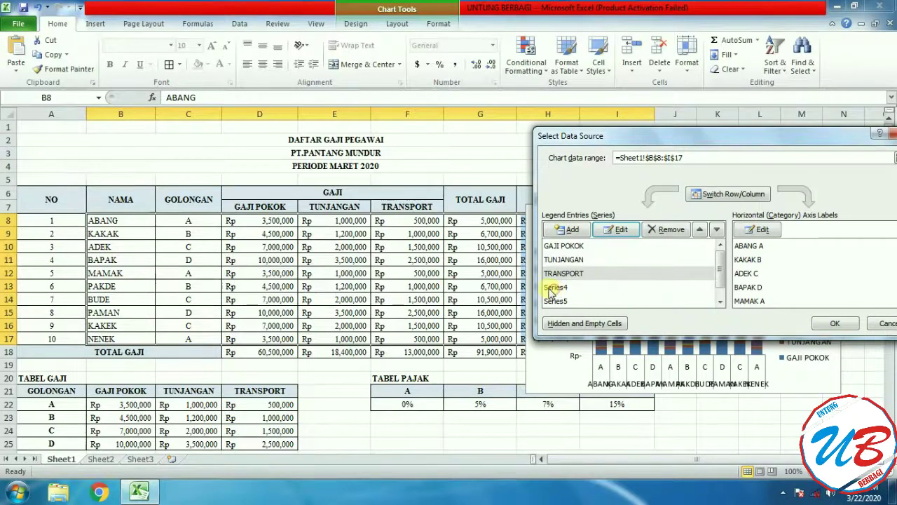
Step: Rename the chart's fourth data series, Series4, as "TOTAL GAJI"
{"action": "left_click", "coordinate": [556, 289]}
{"action": "left_click", "coordinate": [616, 235]}
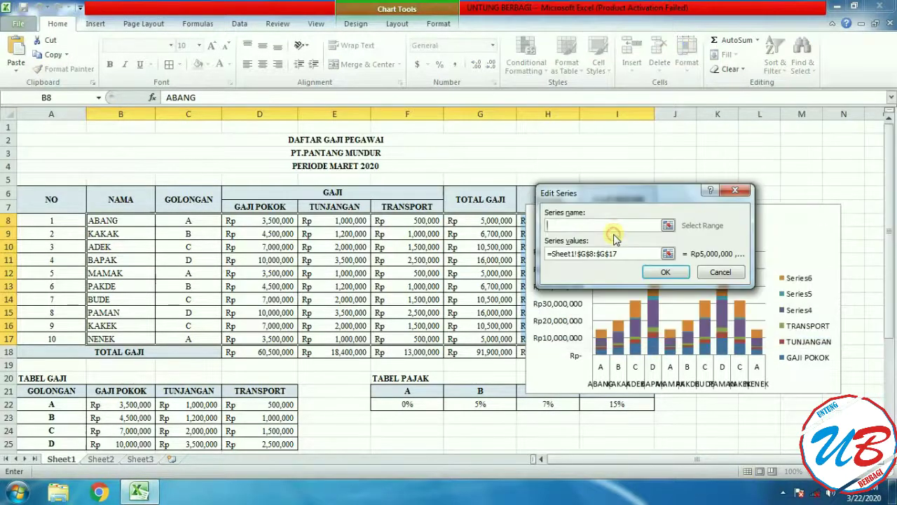
{"action": "type", "text": "TOTAL"}
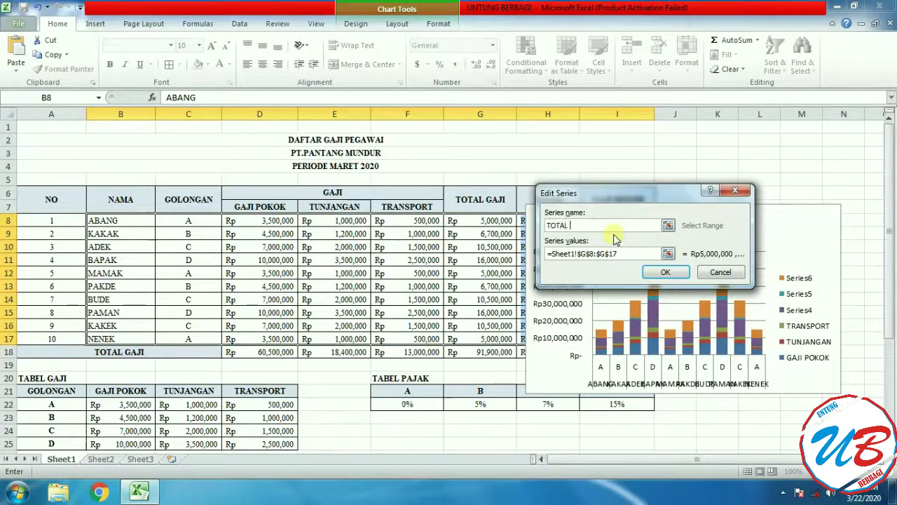
{"action": "type", "text": " GAJI"}
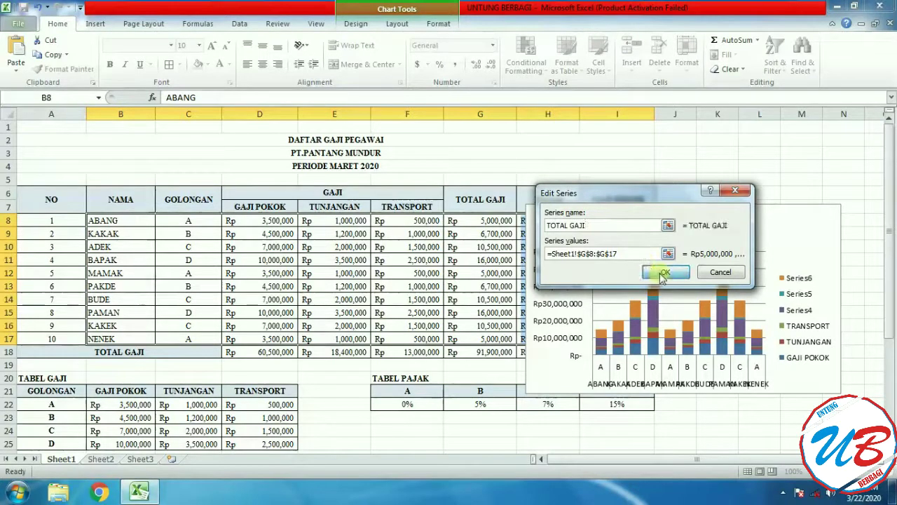
{"action": "left_click", "coordinate": [665, 272]}
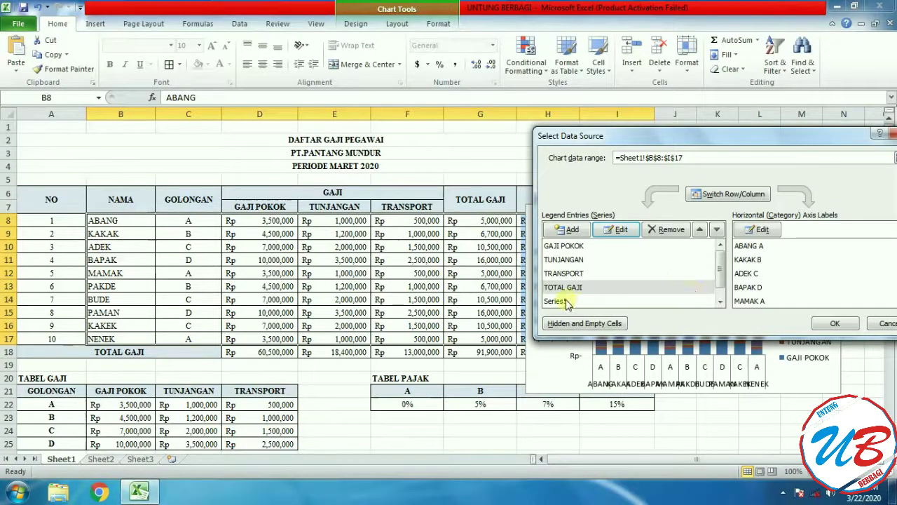
Step: Rename the chart's fifth data series, Series5, as "PAJAK"
{"action": "left_click_drag", "start_coordinate": [622, 135], "coordinate": [600, 229]}
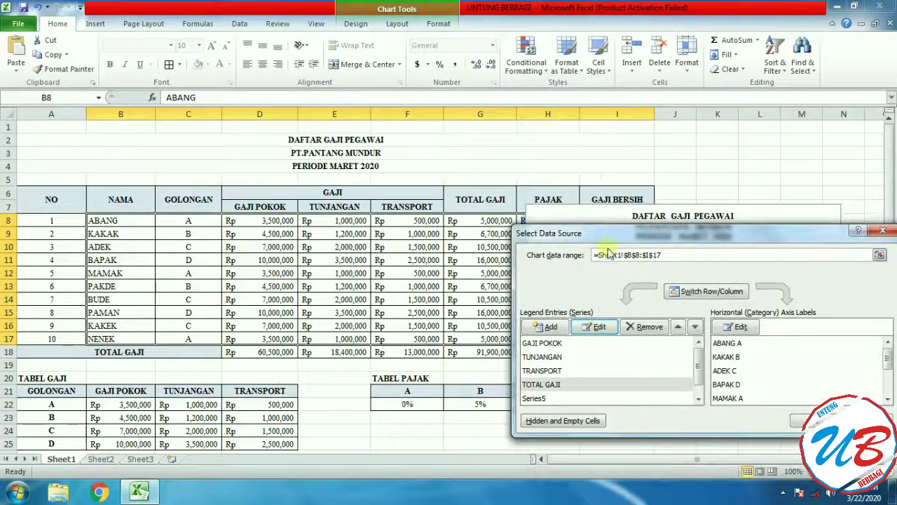
{"action": "left_click", "coordinate": [537, 398]}
{"action": "left_click", "coordinate": [595, 327]}
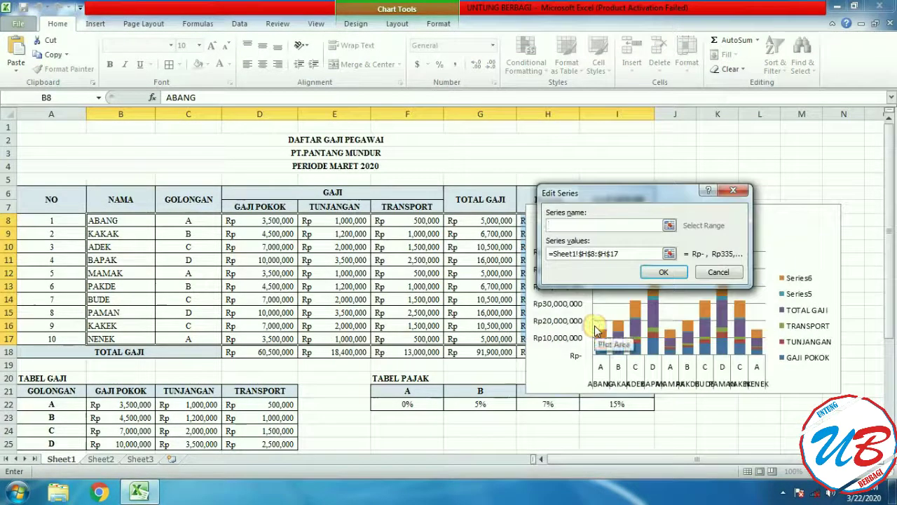
{"action": "type", "text": "PAJAK"}
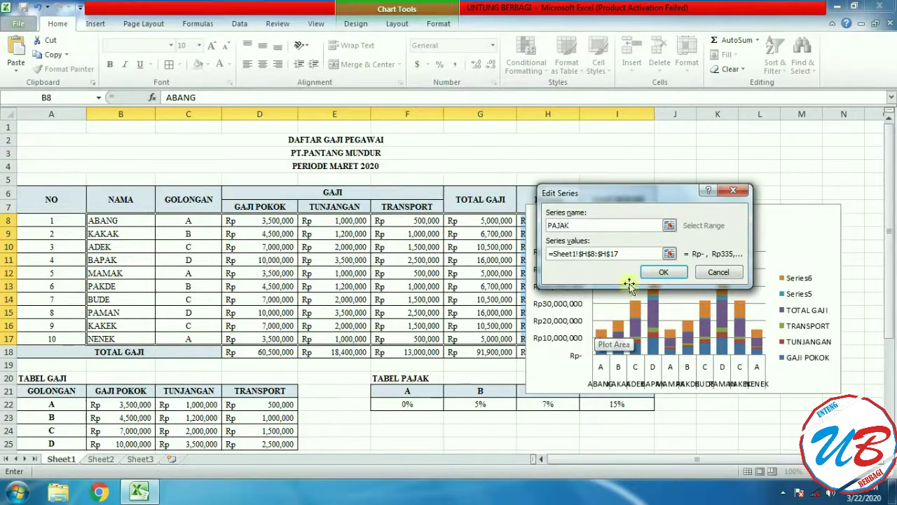
{"action": "left_click", "coordinate": [661, 272]}
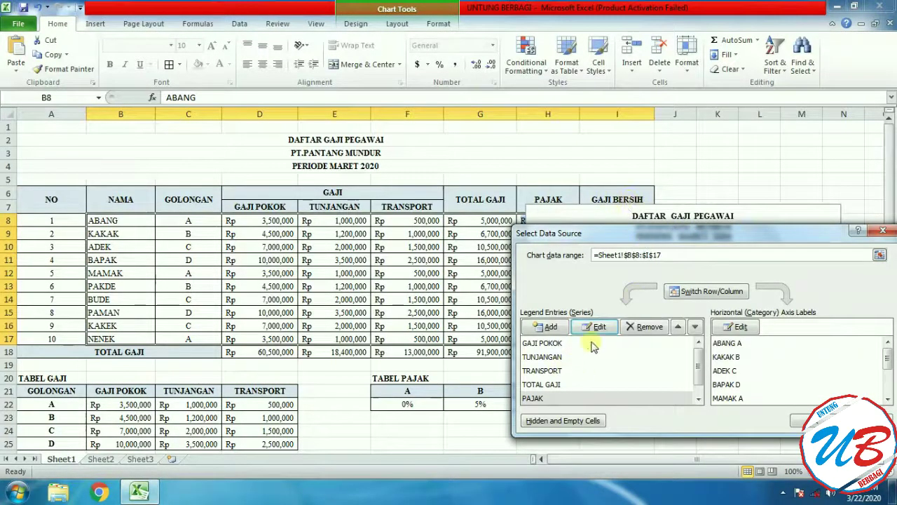
Step: Rename the chart's sixth data series, Series6, as "GAJI BERSIH" and apply the source data changes
{"action": "scroll", "coordinate": [560, 397], "scroll_direction": "down", "scroll_amount": 1}
{"action": "left_click", "coordinate": [535, 399]}
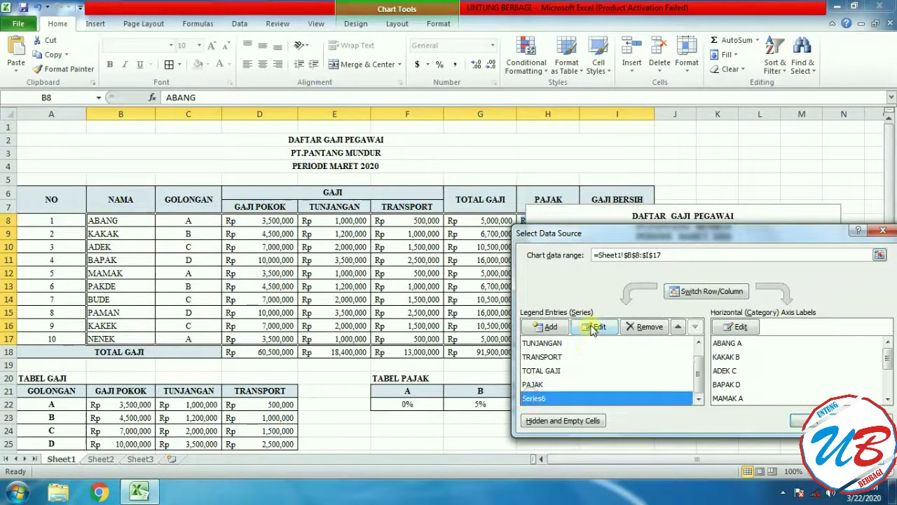
{"action": "left_click", "coordinate": [593, 328]}
{"action": "type", "text": "GAJI BERSIH"}
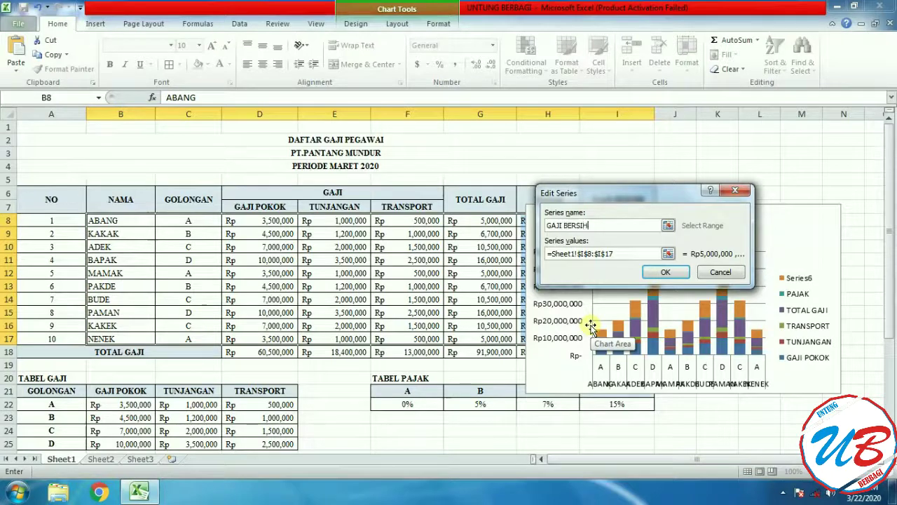
{"action": "left_click", "coordinate": [666, 271]}
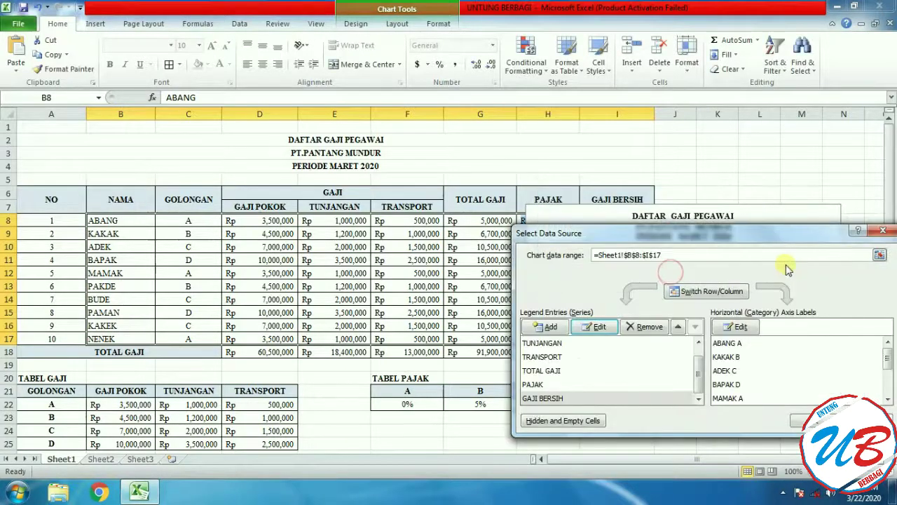
{"action": "left_click_drag", "start_coordinate": [808, 239], "coordinate": [715, 203]}
{"action": "left_click", "coordinate": [722, 384]}
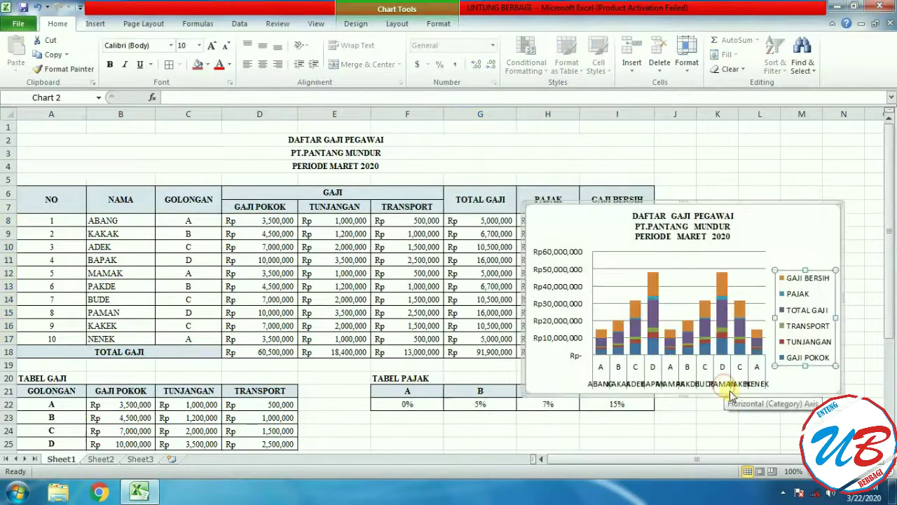
Step: Move the chart up and to the left so it overlaps the salary table's last columns
{"action": "left_click_drag", "start_coordinate": [772, 218], "coordinate": [727, 169]}
{"action": "left_click", "coordinate": [788, 405]}
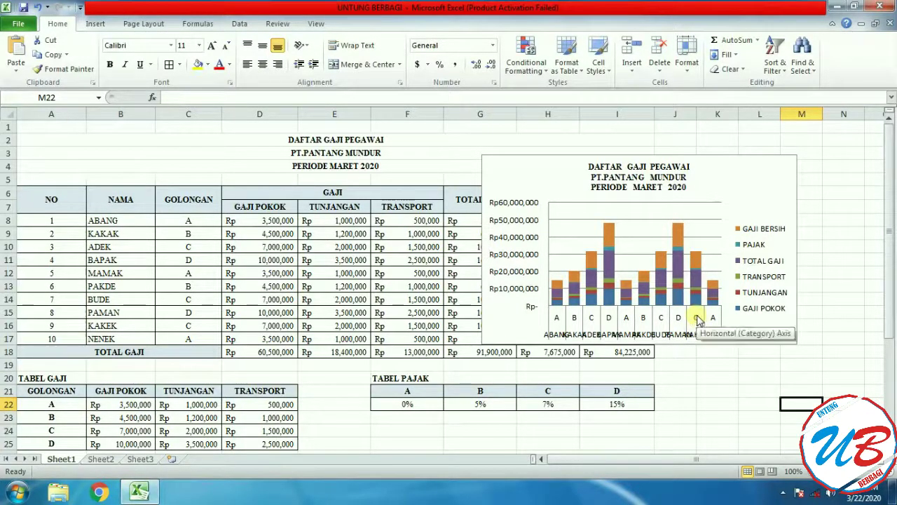
{"action": "mouse_move", "coordinate": [692, 305]}
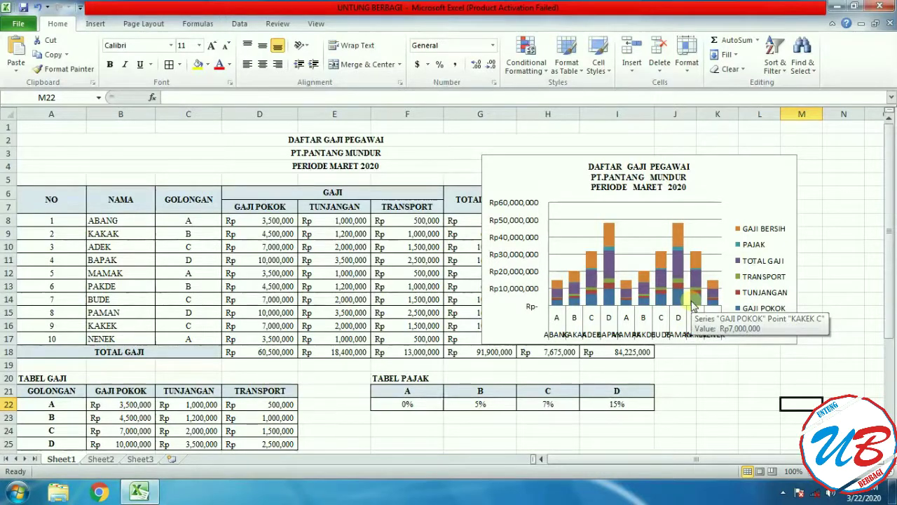
{"action": "left_click", "coordinate": [776, 181]}
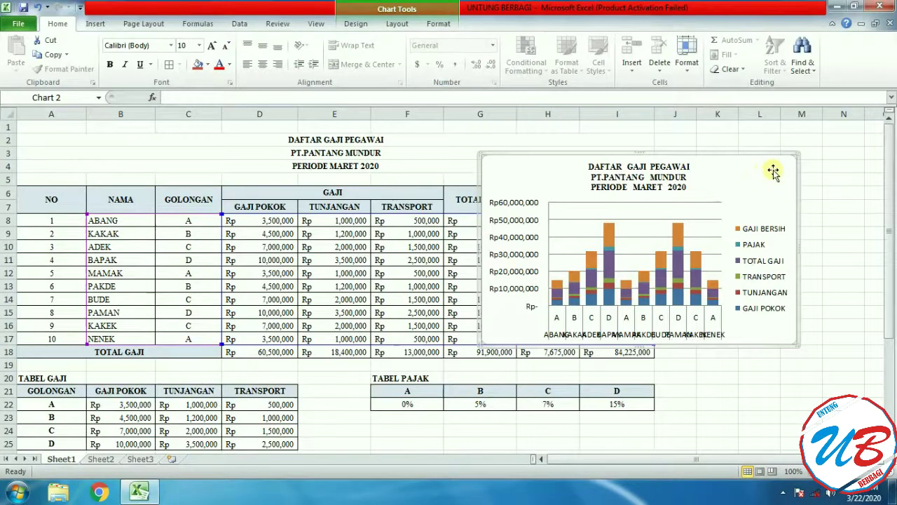
{"action": "double_click", "coordinate": [773, 172]}
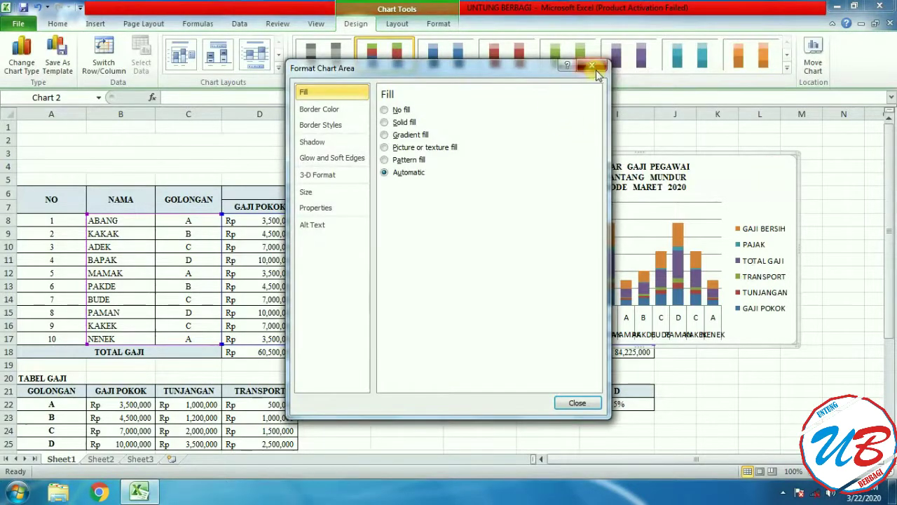
{"action": "left_click", "coordinate": [593, 68]}
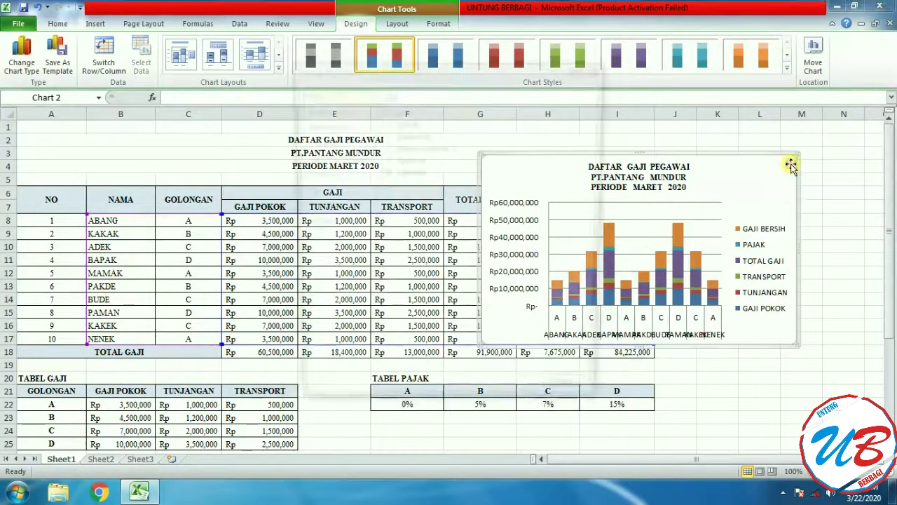
{"action": "double_click", "coordinate": [790, 166]}
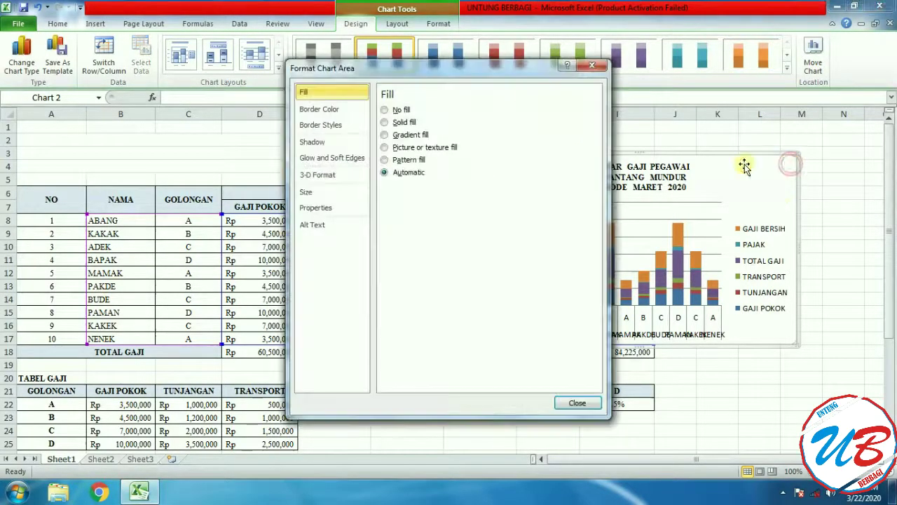
{"action": "left_click", "coordinate": [593, 67]}
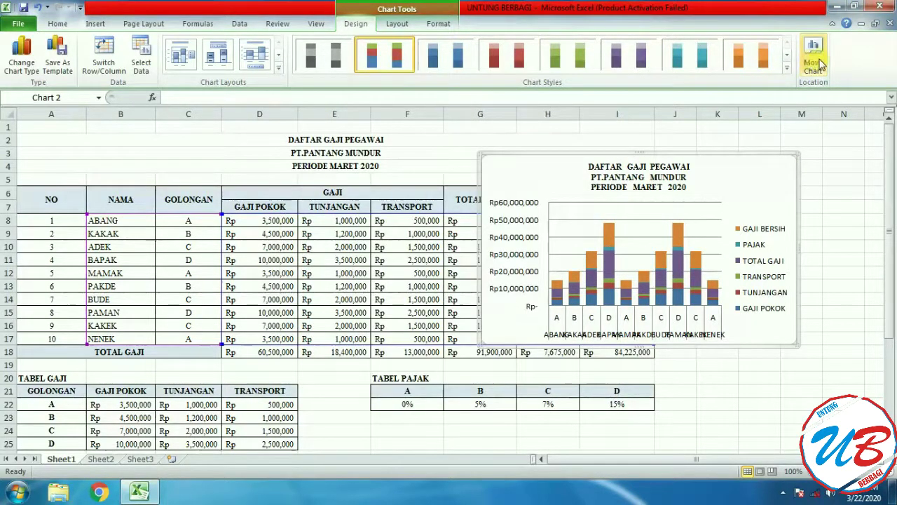
{"action": "left_click", "coordinate": [845, 167]}
{"action": "left_click", "coordinate": [722, 206]}
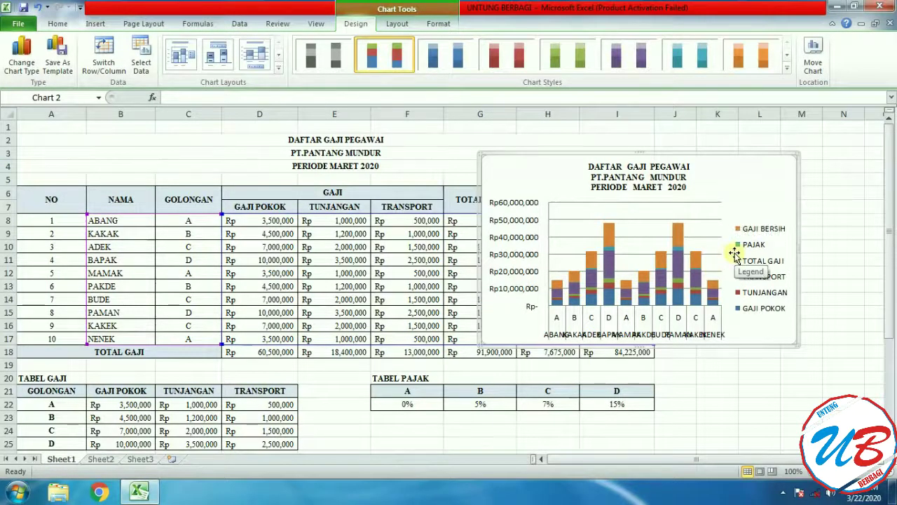
Step: Set the font of the chart's legend to Times New Roman
{"action": "left_click", "coordinate": [747, 239]}
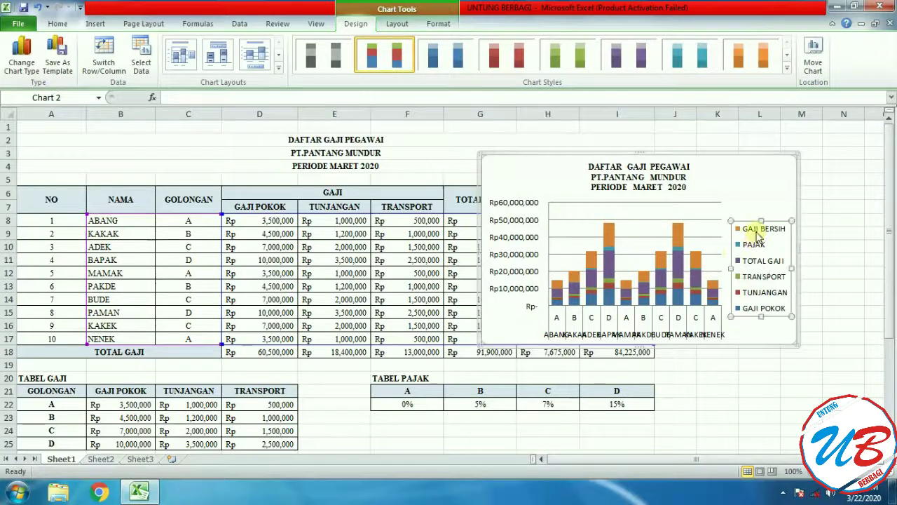
{"action": "left_click", "coordinate": [57, 23]}
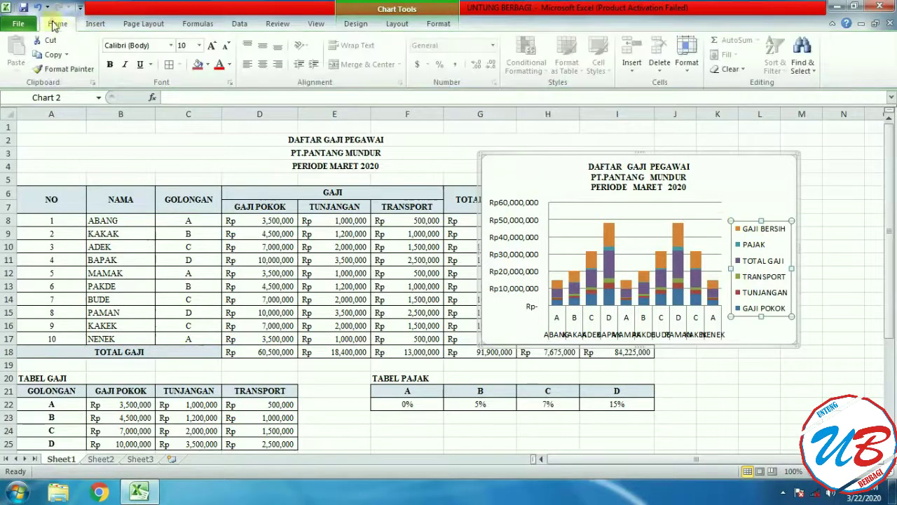
{"action": "left_click", "coordinate": [158, 45]}
{"action": "type", "text": "Times New Roman"}
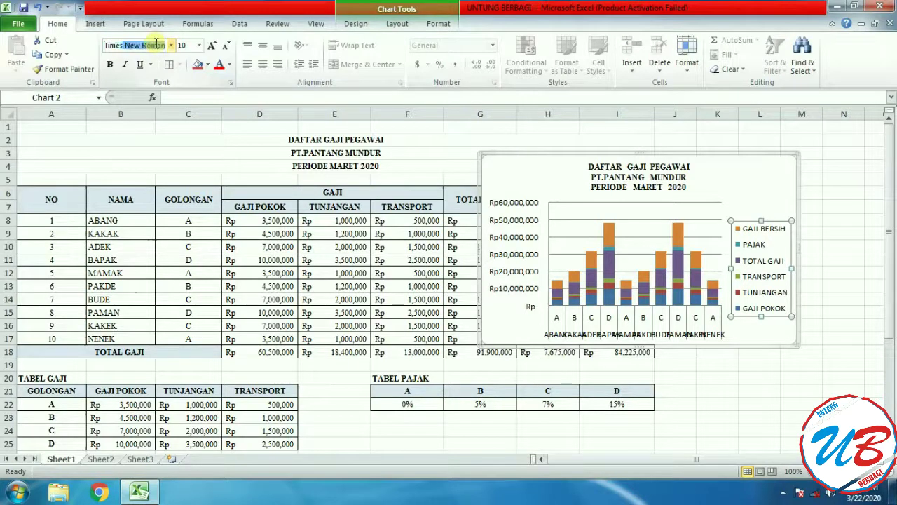
{"action": "key", "text": "Return"}
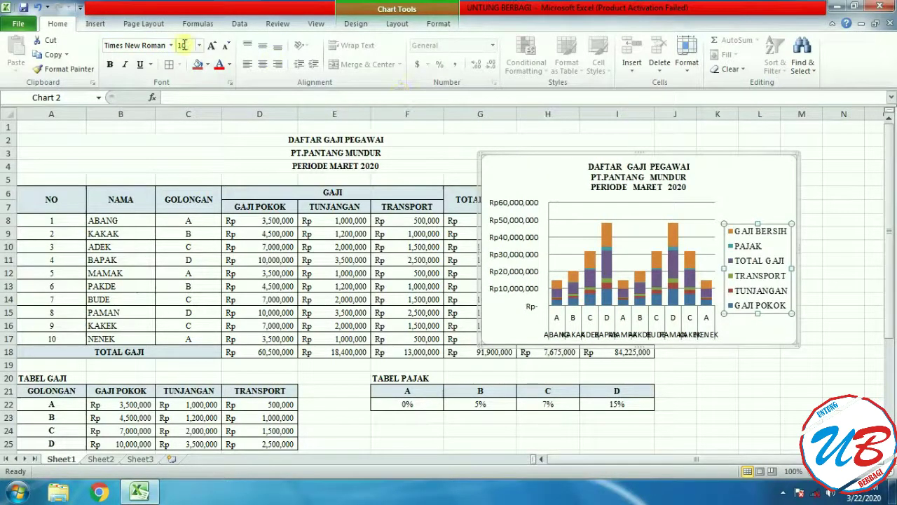
Step: Set the font of the chart's horizontal category axis labels to Times New Roman
{"action": "left_click", "coordinate": [600, 335]}
{"action": "left_click", "coordinate": [144, 44]}
{"action": "type", "text": "T"}
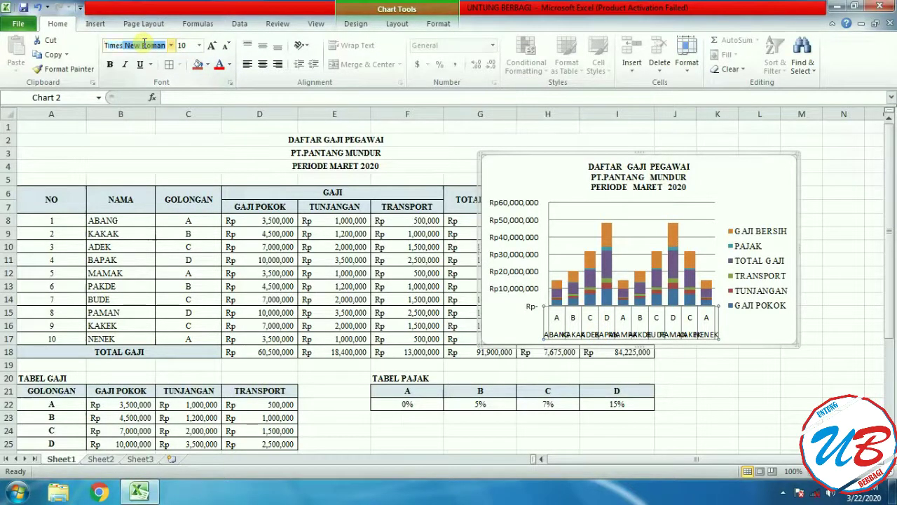
{"action": "type", "text": "imes"}
{"action": "key", "text": "Return"}
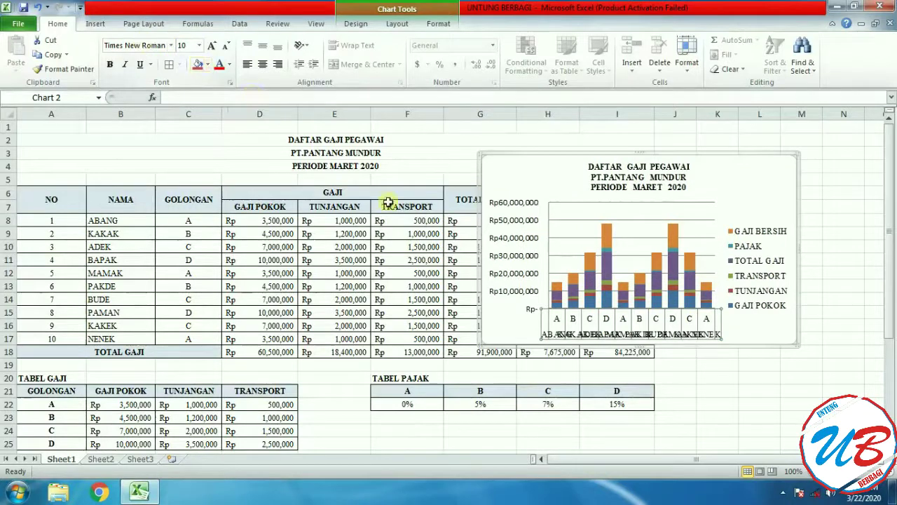
Step: Set the font of the chart's vertical value axis labels to Times New Roman and deselect the chart
{"action": "left_click", "coordinate": [511, 249]}
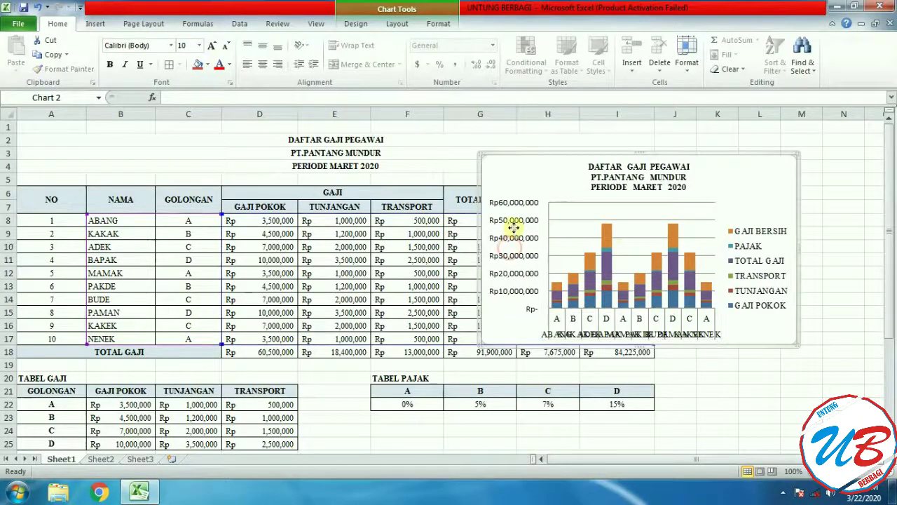
{"action": "left_click", "coordinate": [516, 205]}
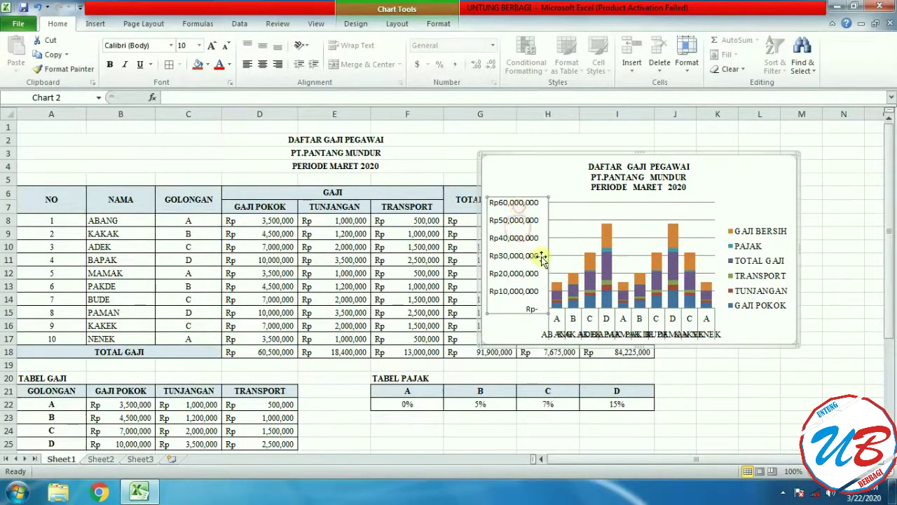
{"action": "left_click", "coordinate": [154, 44]}
{"action": "type", "text": "Times New Roman"}
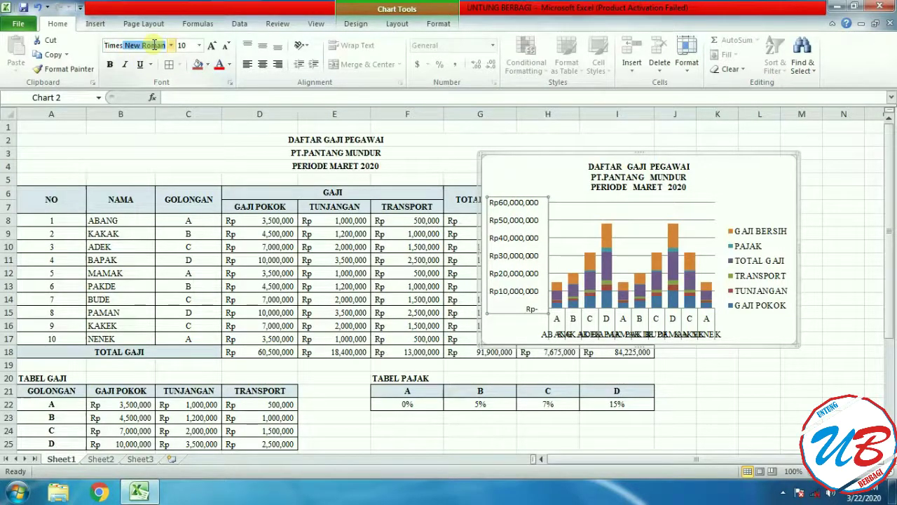
{"action": "key", "text": "Return"}
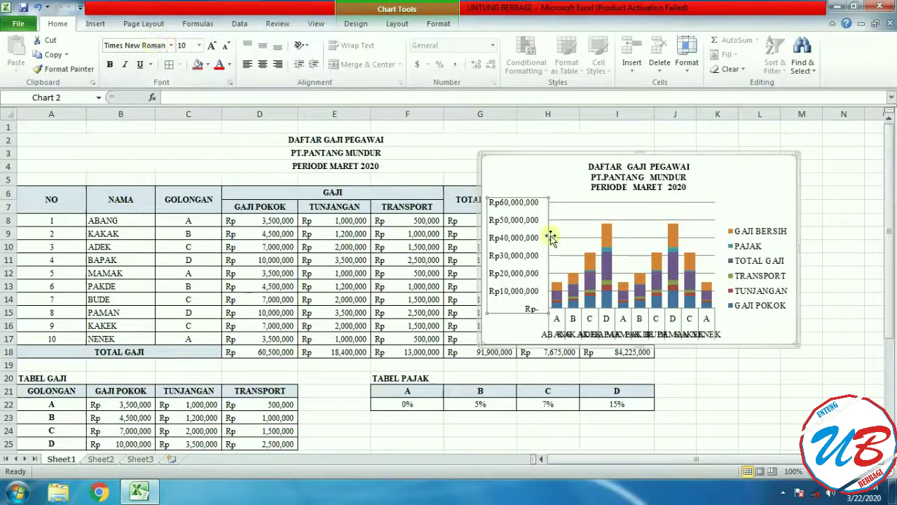
{"action": "left_click", "coordinate": [843, 203]}
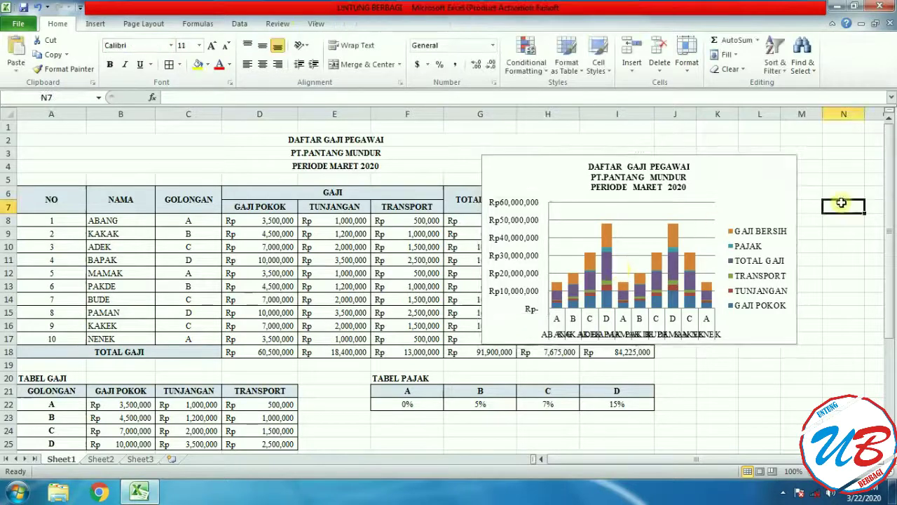
Step: Move the chart to a new sheet named "GRAFIK GAJI PEGAWAI"
{"action": "double_click", "coordinate": [778, 188]}
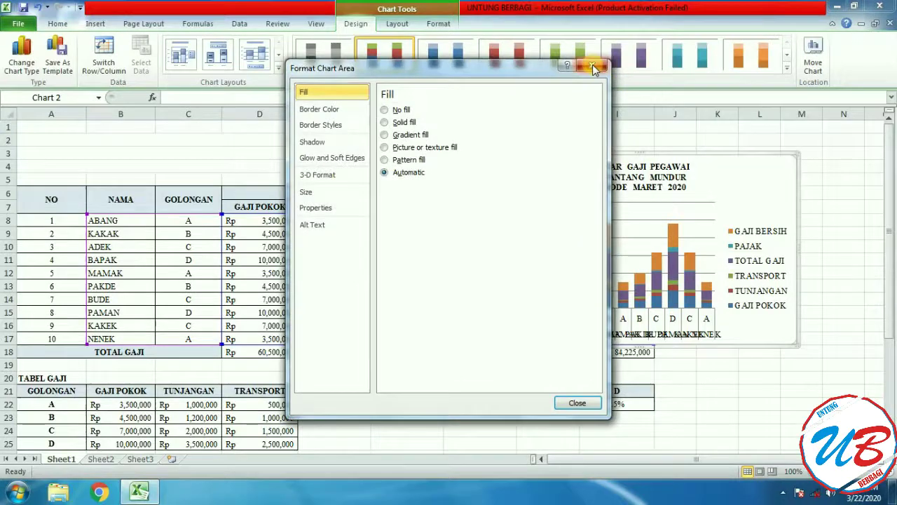
{"action": "left_click", "coordinate": [593, 68]}
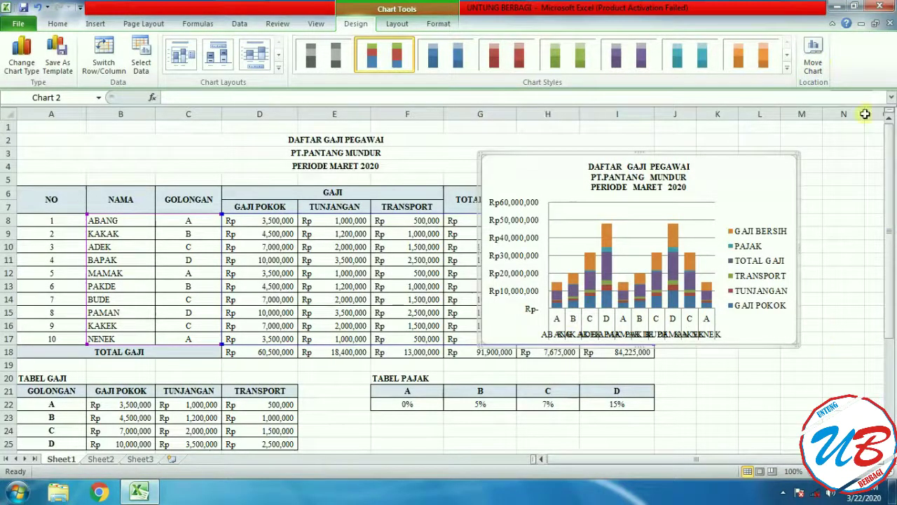
{"action": "left_click", "coordinate": [812, 56]}
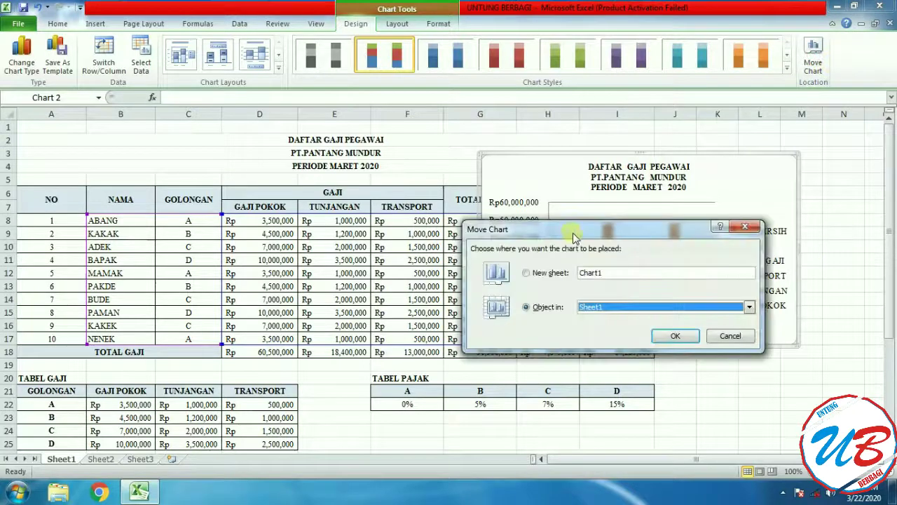
{"action": "left_click_drag", "start_coordinate": [571, 238], "coordinate": [596, 177]}
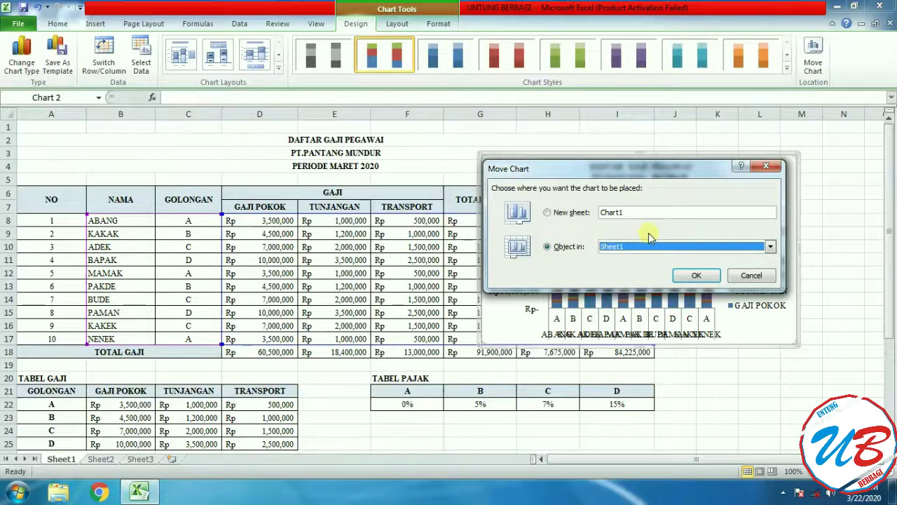
{"action": "double_click", "coordinate": [636, 213]}
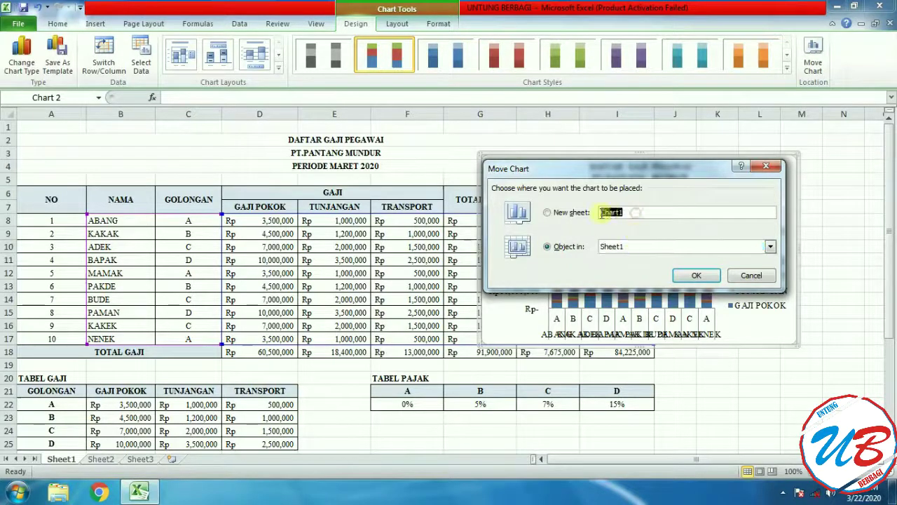
{"action": "type", "text": "GRAF"}
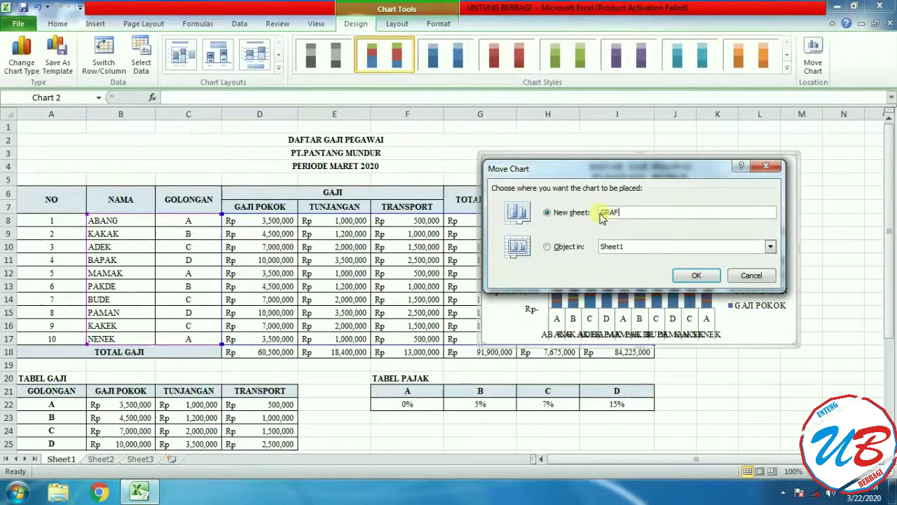
{"action": "type", "text": "IK GAJI PEGAWAI"}
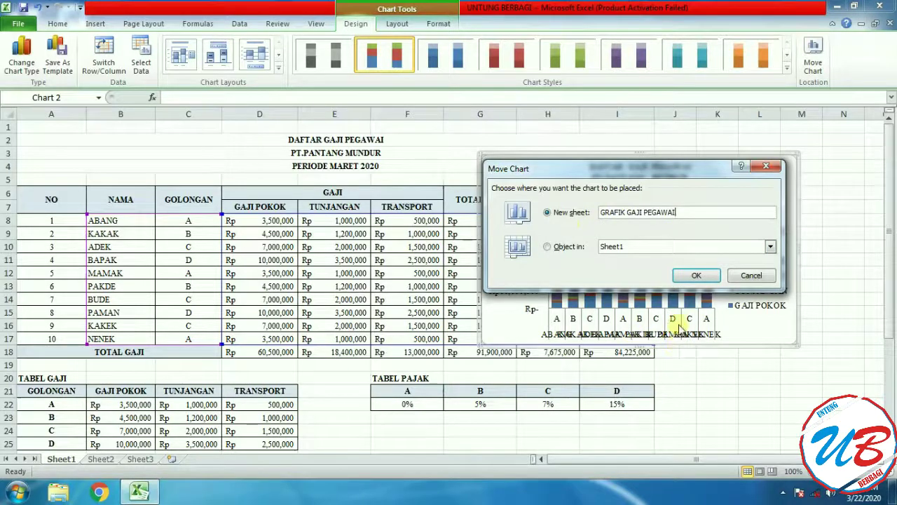
{"action": "left_click", "coordinate": [694, 278]}
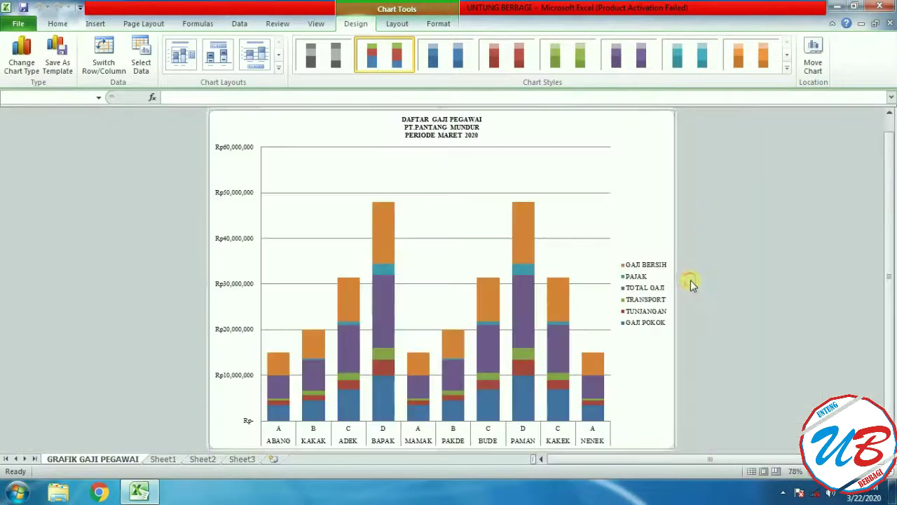
Step: Review the chart on the GRAFIK GAJI PEGAWAI sheet against the salary table on Sheet1, ending on Sheet1
{"action": "left_click", "coordinate": [166, 460]}
{"action": "left_click", "coordinate": [115, 459]}
{"action": "left_click", "coordinate": [167, 459]}
{"action": "left_click", "coordinate": [114, 461]}
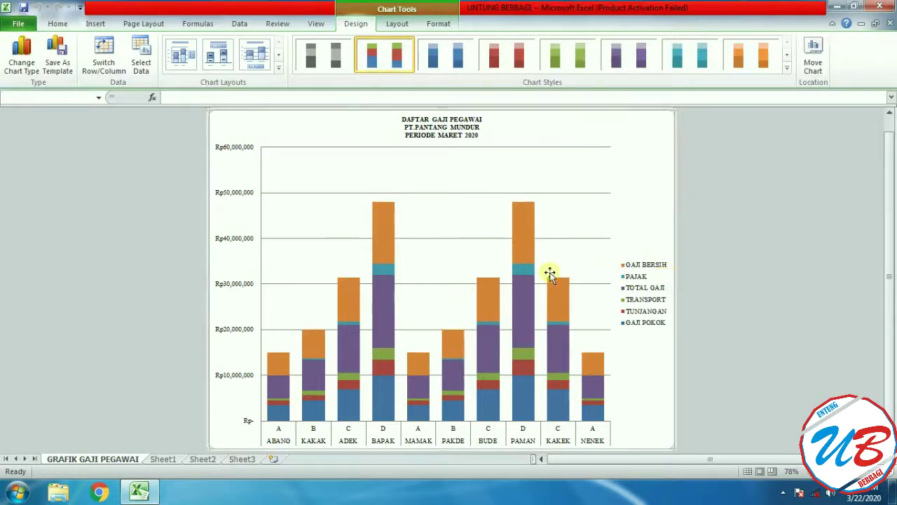
{"action": "scroll", "coordinate": [548, 272], "scroll_direction": "down", "scroll_amount": 1}
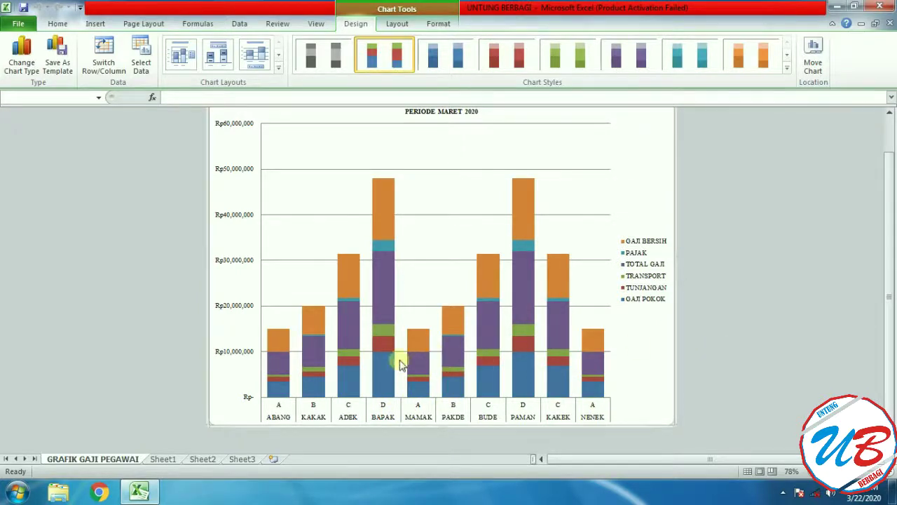
{"action": "scroll", "coordinate": [316, 287], "scroll_direction": "up", "scroll_amount": 2}
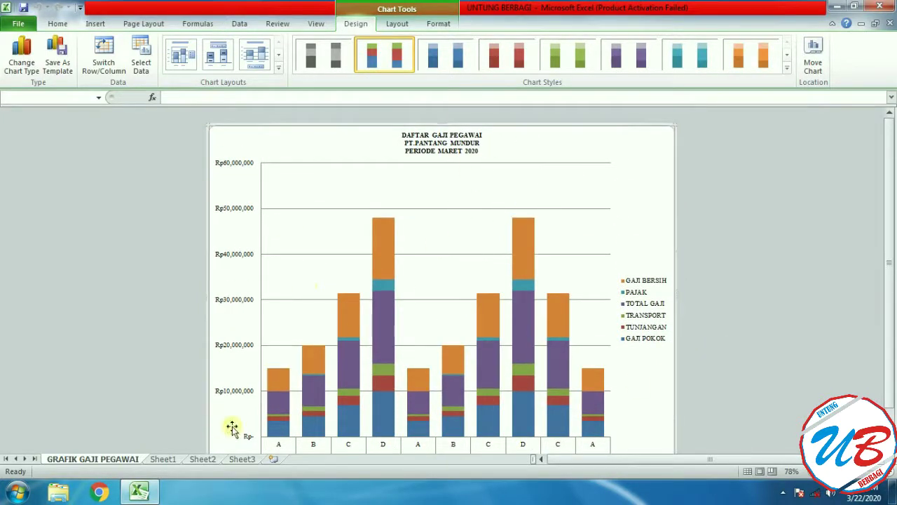
{"action": "left_click", "coordinate": [167, 461]}
{"action": "left_click", "coordinate": [136, 459]}
{"action": "left_click", "coordinate": [164, 459]}
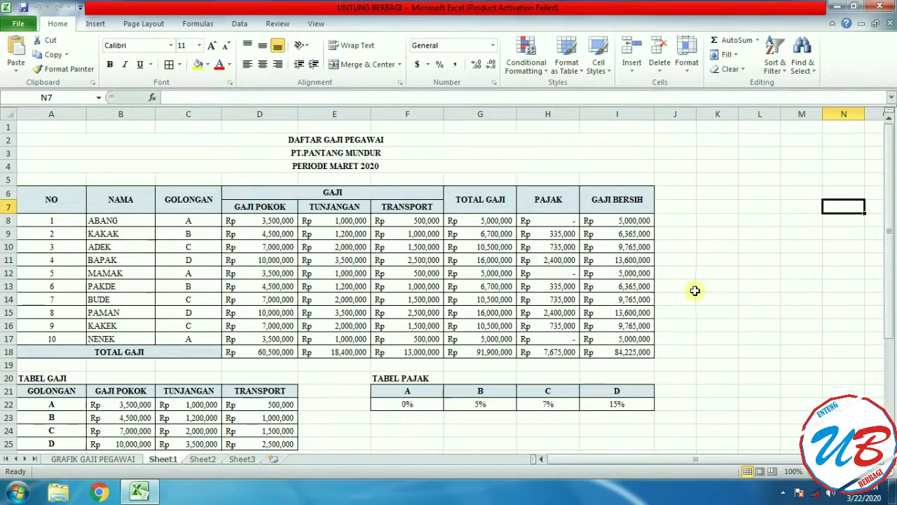
Step: Mark the "c. Grafik" line of the task list in red font like the finished items above it
{"action": "scroll", "coordinate": [308, 373], "scroll_direction": "down", "scroll_amount": 5}
{"action": "left_click", "coordinate": [103, 404]}
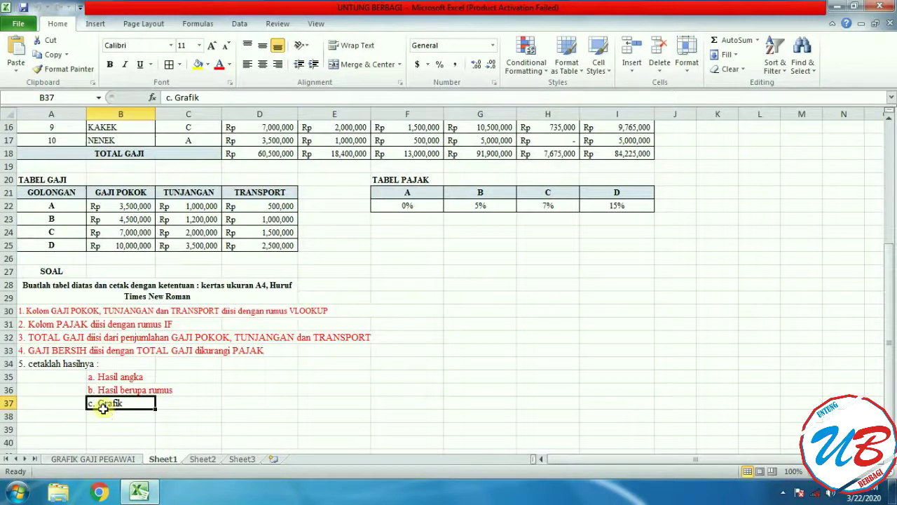
{"action": "left_click", "coordinate": [220, 64]}
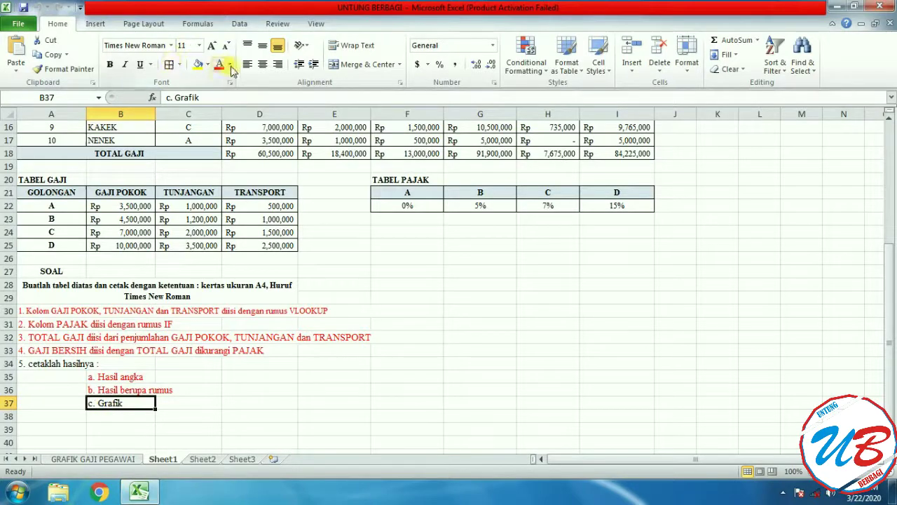
{"action": "left_click", "coordinate": [483, 378]}
Step: Review the print tasks "Hasil angka", "Hasil berupa rumus" and "Grafik" against the salary table on Sheet1
{"action": "left_click", "coordinate": [143, 376]}
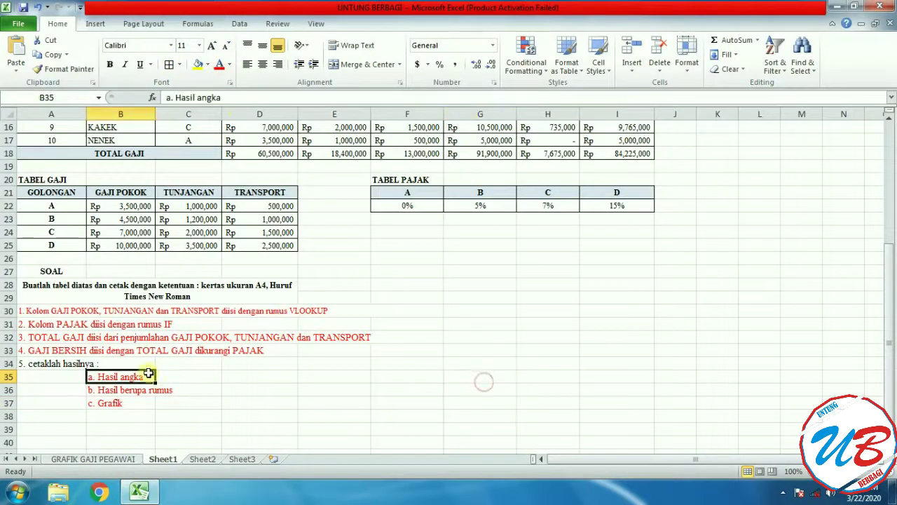
{"action": "scroll", "coordinate": [610, 232], "scroll_direction": "up", "scroll_amount": 5}
{"action": "scroll", "coordinate": [610, 233], "scroll_direction": "down", "scroll_amount": 6}
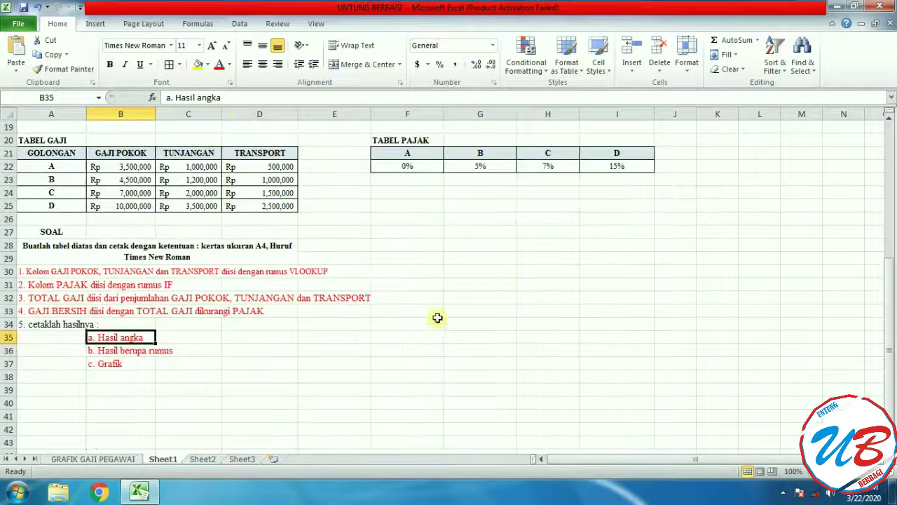
{"action": "left_click", "coordinate": [151, 354]}
{"action": "left_click", "coordinate": [123, 366]}
{"action": "left_click", "coordinate": [355, 359]}
{"action": "scroll", "coordinate": [656, 248], "scroll_direction": "up", "scroll_amount": 6}
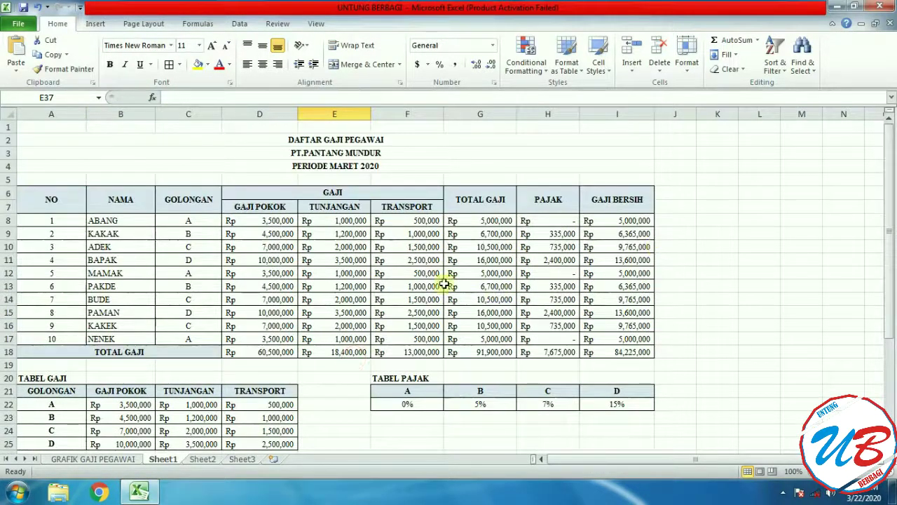
{"action": "scroll", "coordinate": [457, 272], "scroll_direction": "down", "scroll_amount": 3}
{"action": "scroll", "coordinate": [499, 180], "scroll_direction": "up", "scroll_amount": 2}
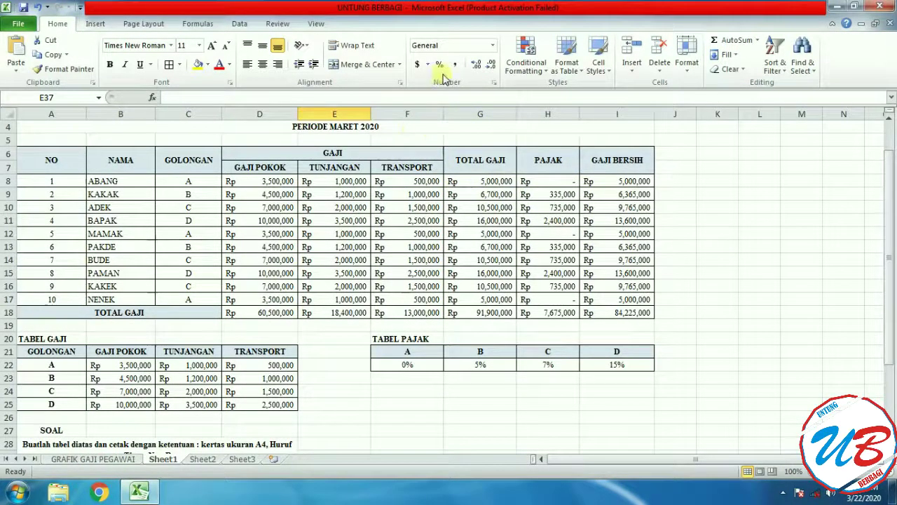
Step: Check Sheet1's gridline and heading print options, preview the printout of the numeric results, and return to the sheet
{"action": "left_click", "coordinate": [140, 25]}
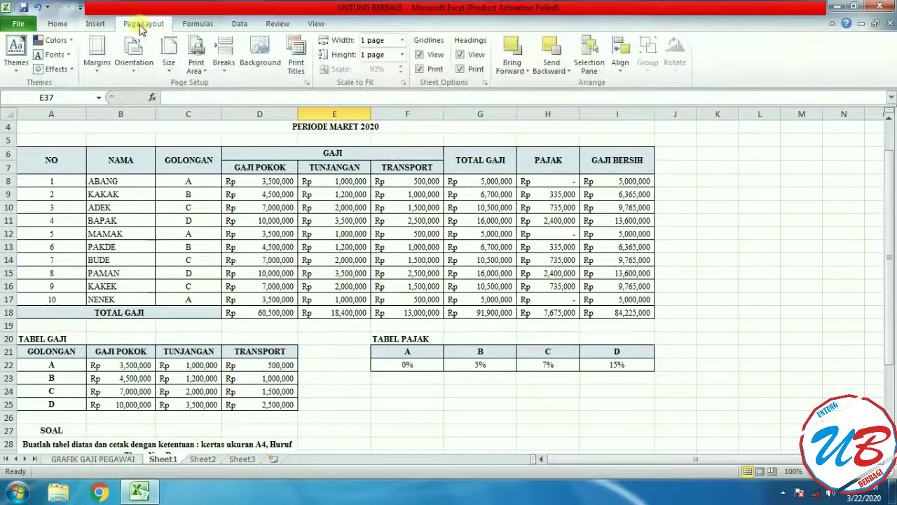
{"action": "left_click", "coordinate": [419, 70]}
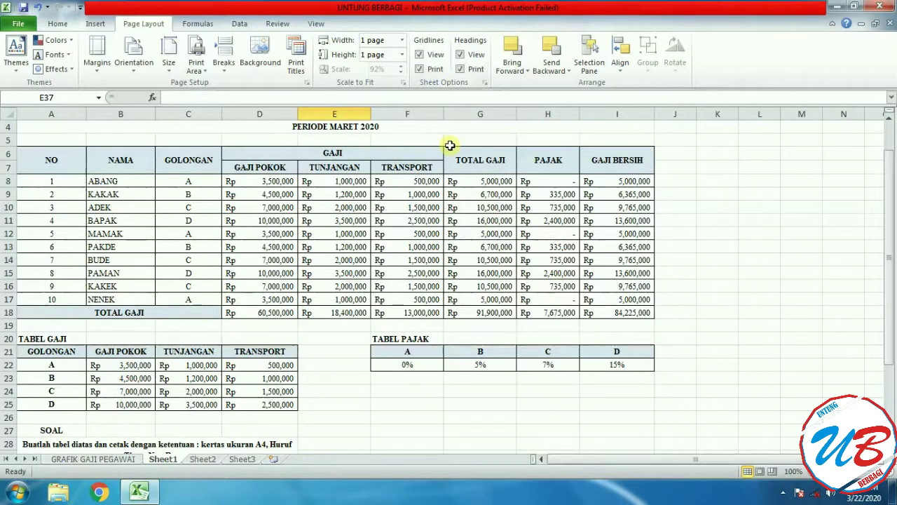
{"action": "key", "text": "ctrl+p"}
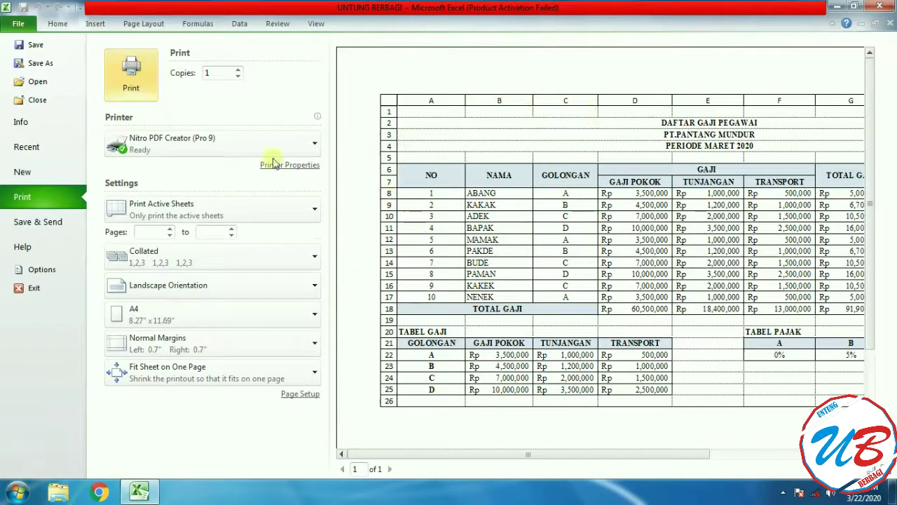
{"action": "left_click", "coordinate": [49, 27]}
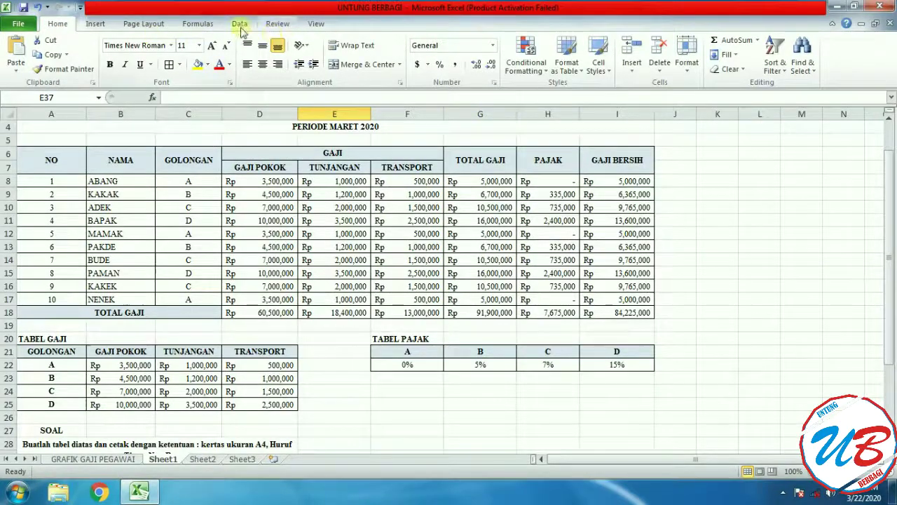
Step: Display the formulas in Sheet1's cells, preview the formula printout, and return to the sheet
{"action": "left_click", "coordinate": [199, 23]}
{"action": "left_click", "coordinate": [592, 40]}
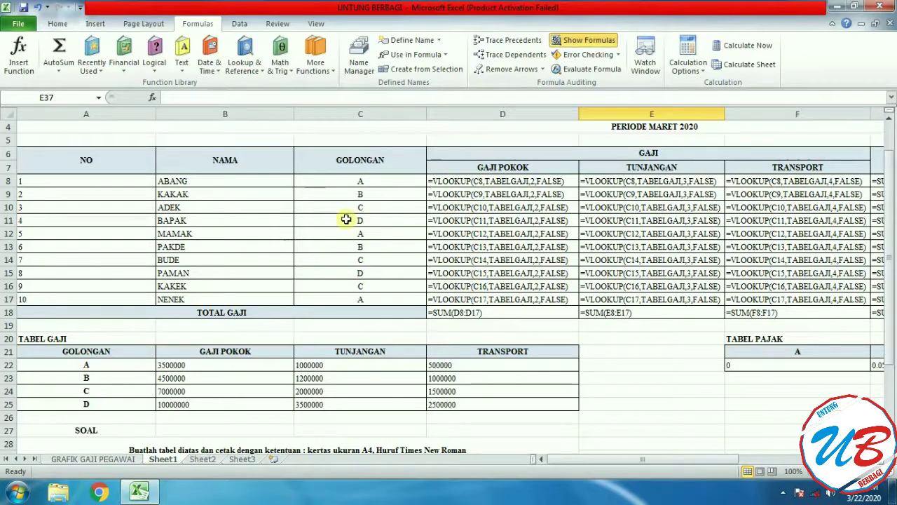
{"action": "key", "text": "ctrl+p"}
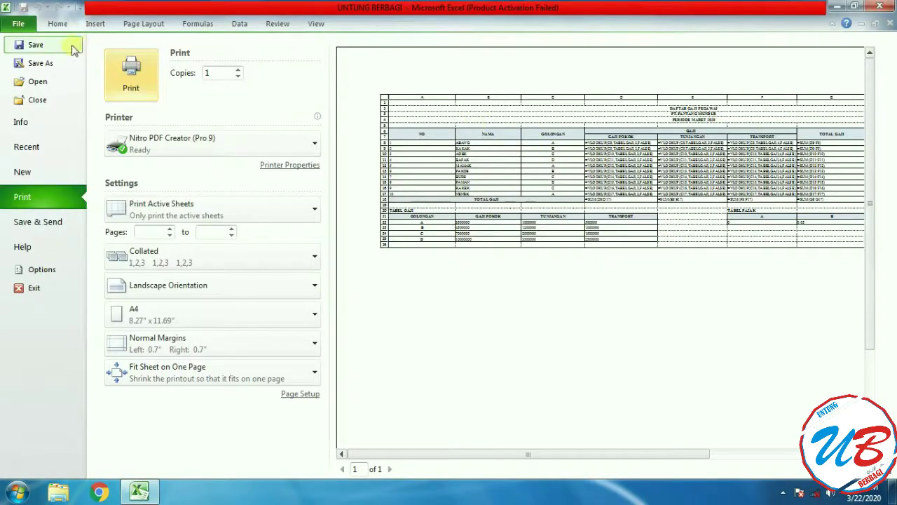
{"action": "left_click", "coordinate": [58, 24]}
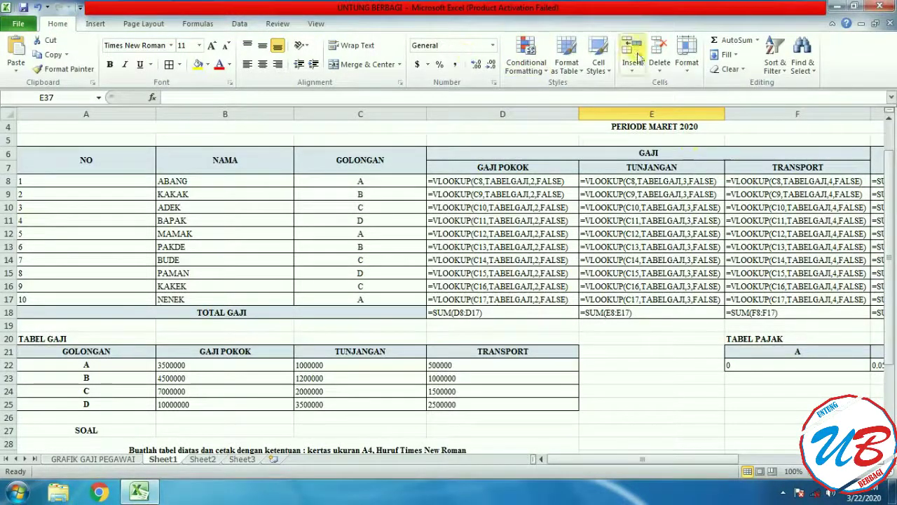
Step: Switch Sheet1 back from formulas to calculated results and save the workbook
{"action": "left_click", "coordinate": [198, 24]}
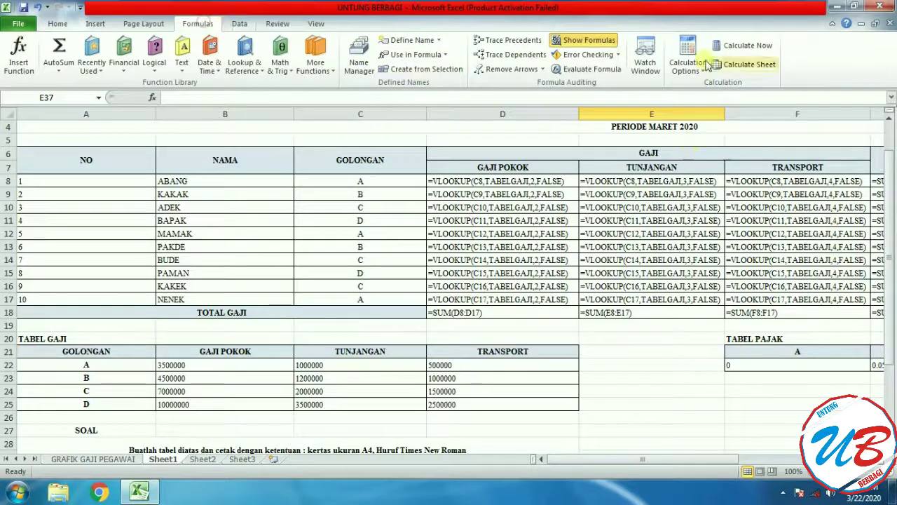
{"action": "left_click", "coordinate": [584, 40]}
{"action": "left_click", "coordinate": [752, 227]}
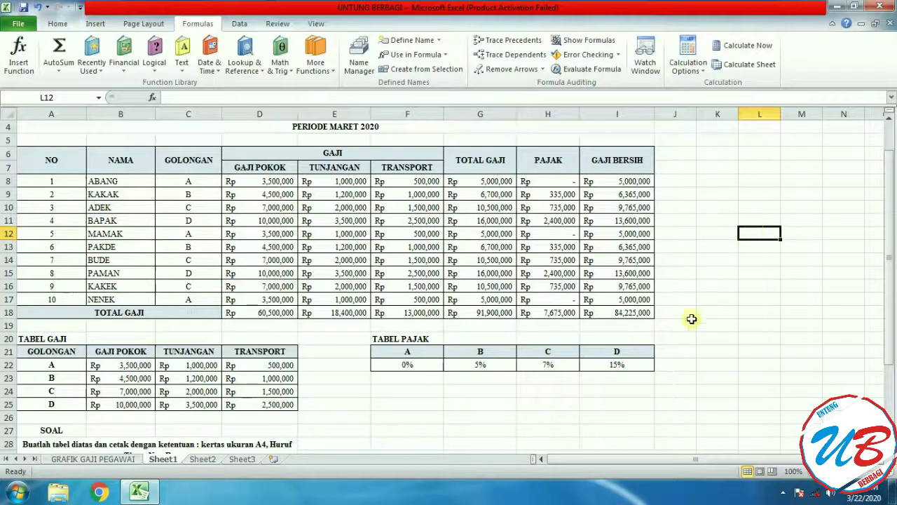
{"action": "left_click", "coordinate": [742, 308]}
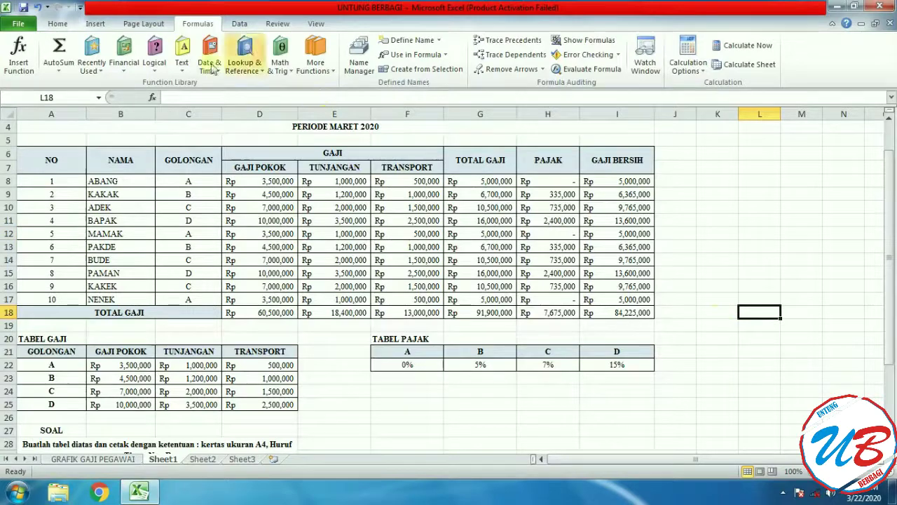
{"action": "left_click", "coordinate": [24, 7]}
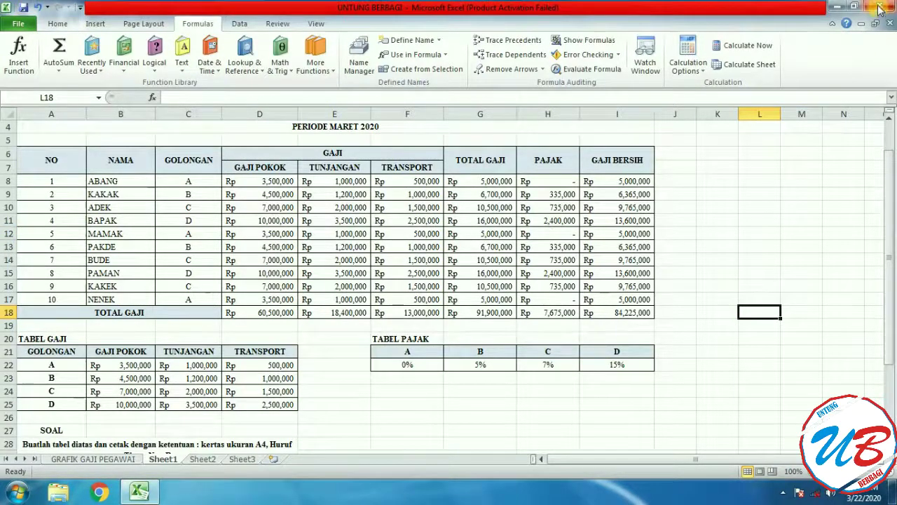